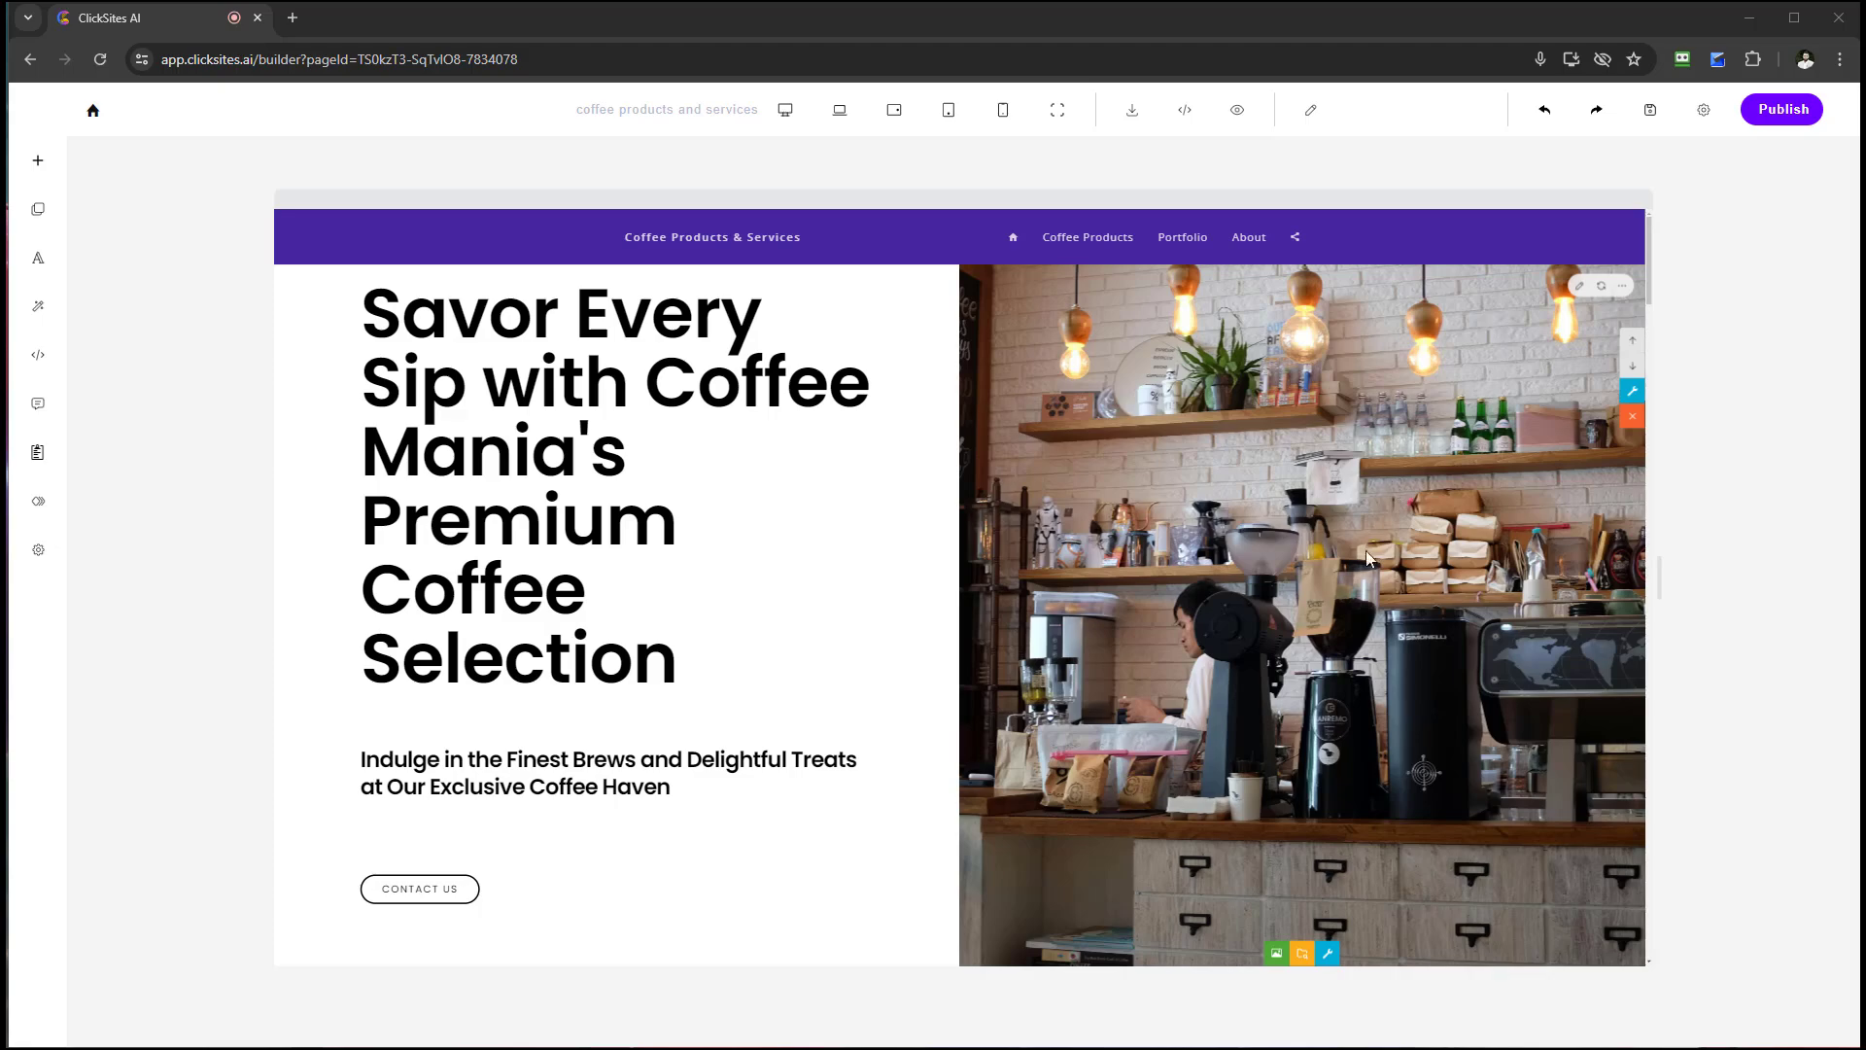
- Review the coffee products page and open the AI Assistant
scroll(1239, 703, "down", 10)
scroll(1243, 716, "down", 5)
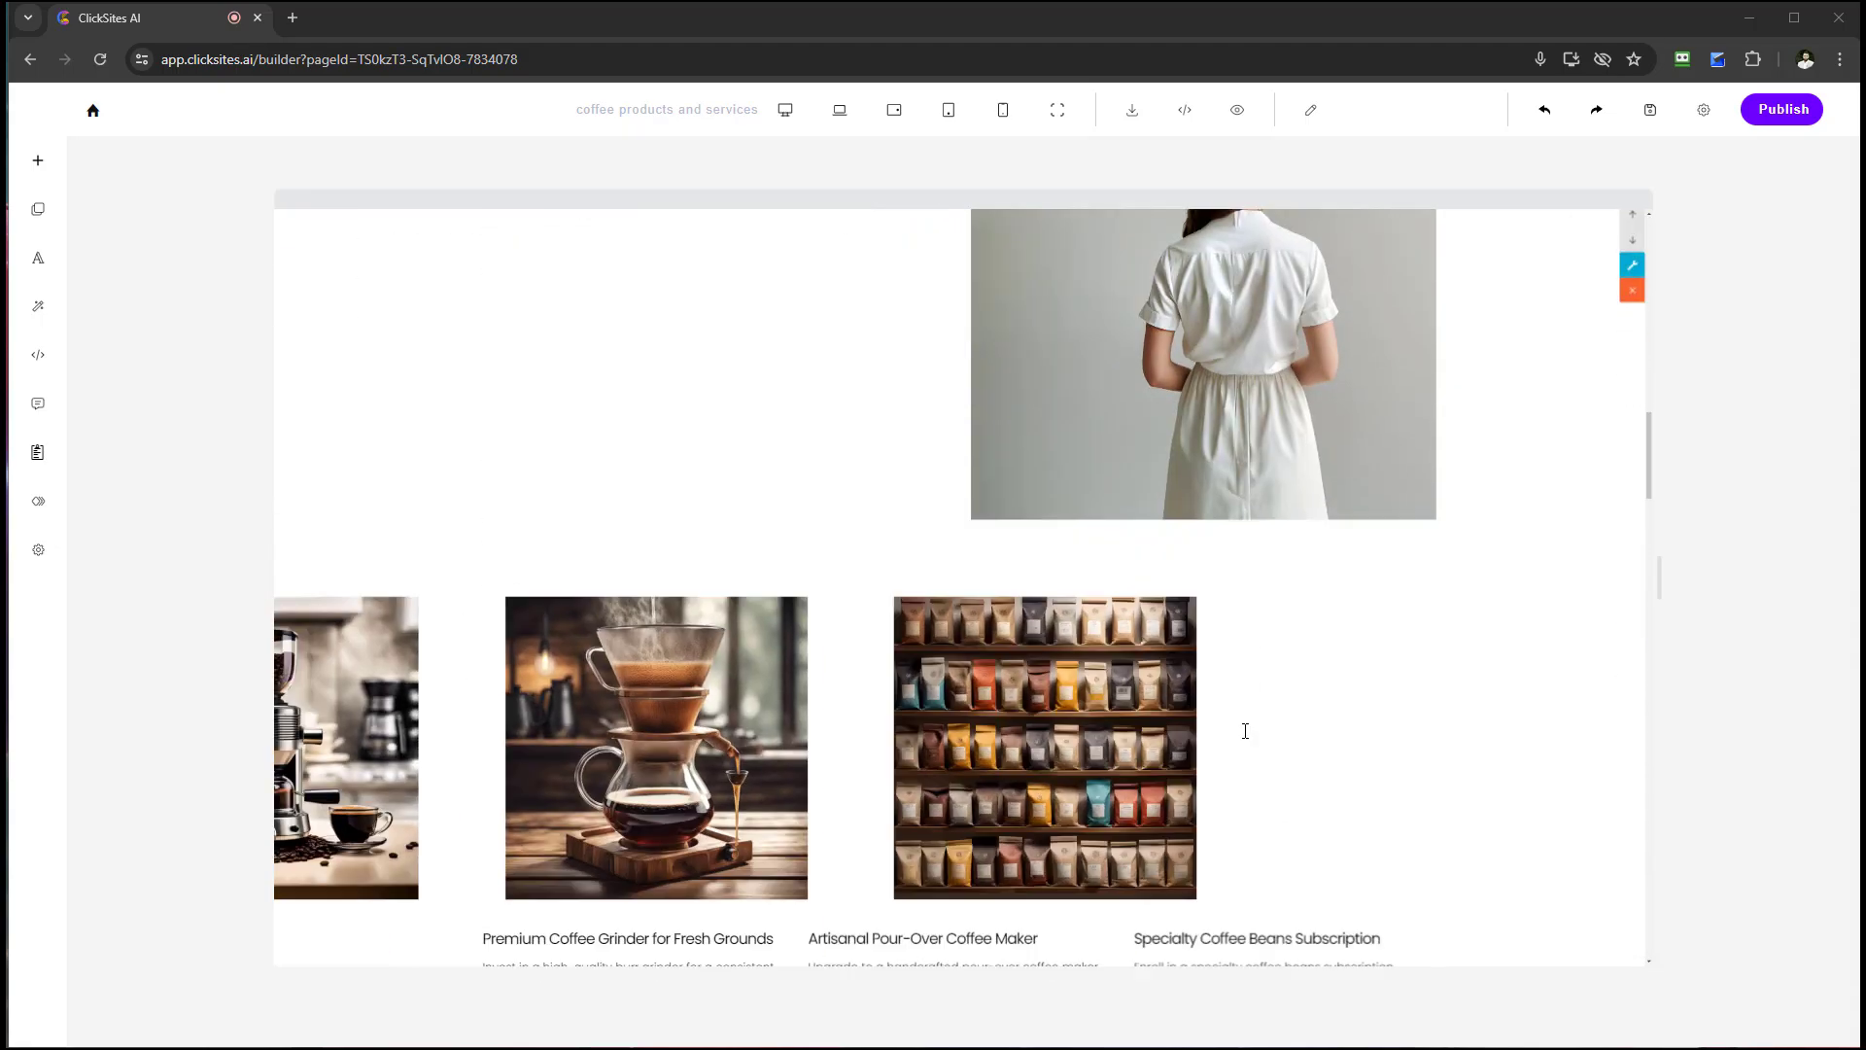
scroll(1263, 768, "up", 15)
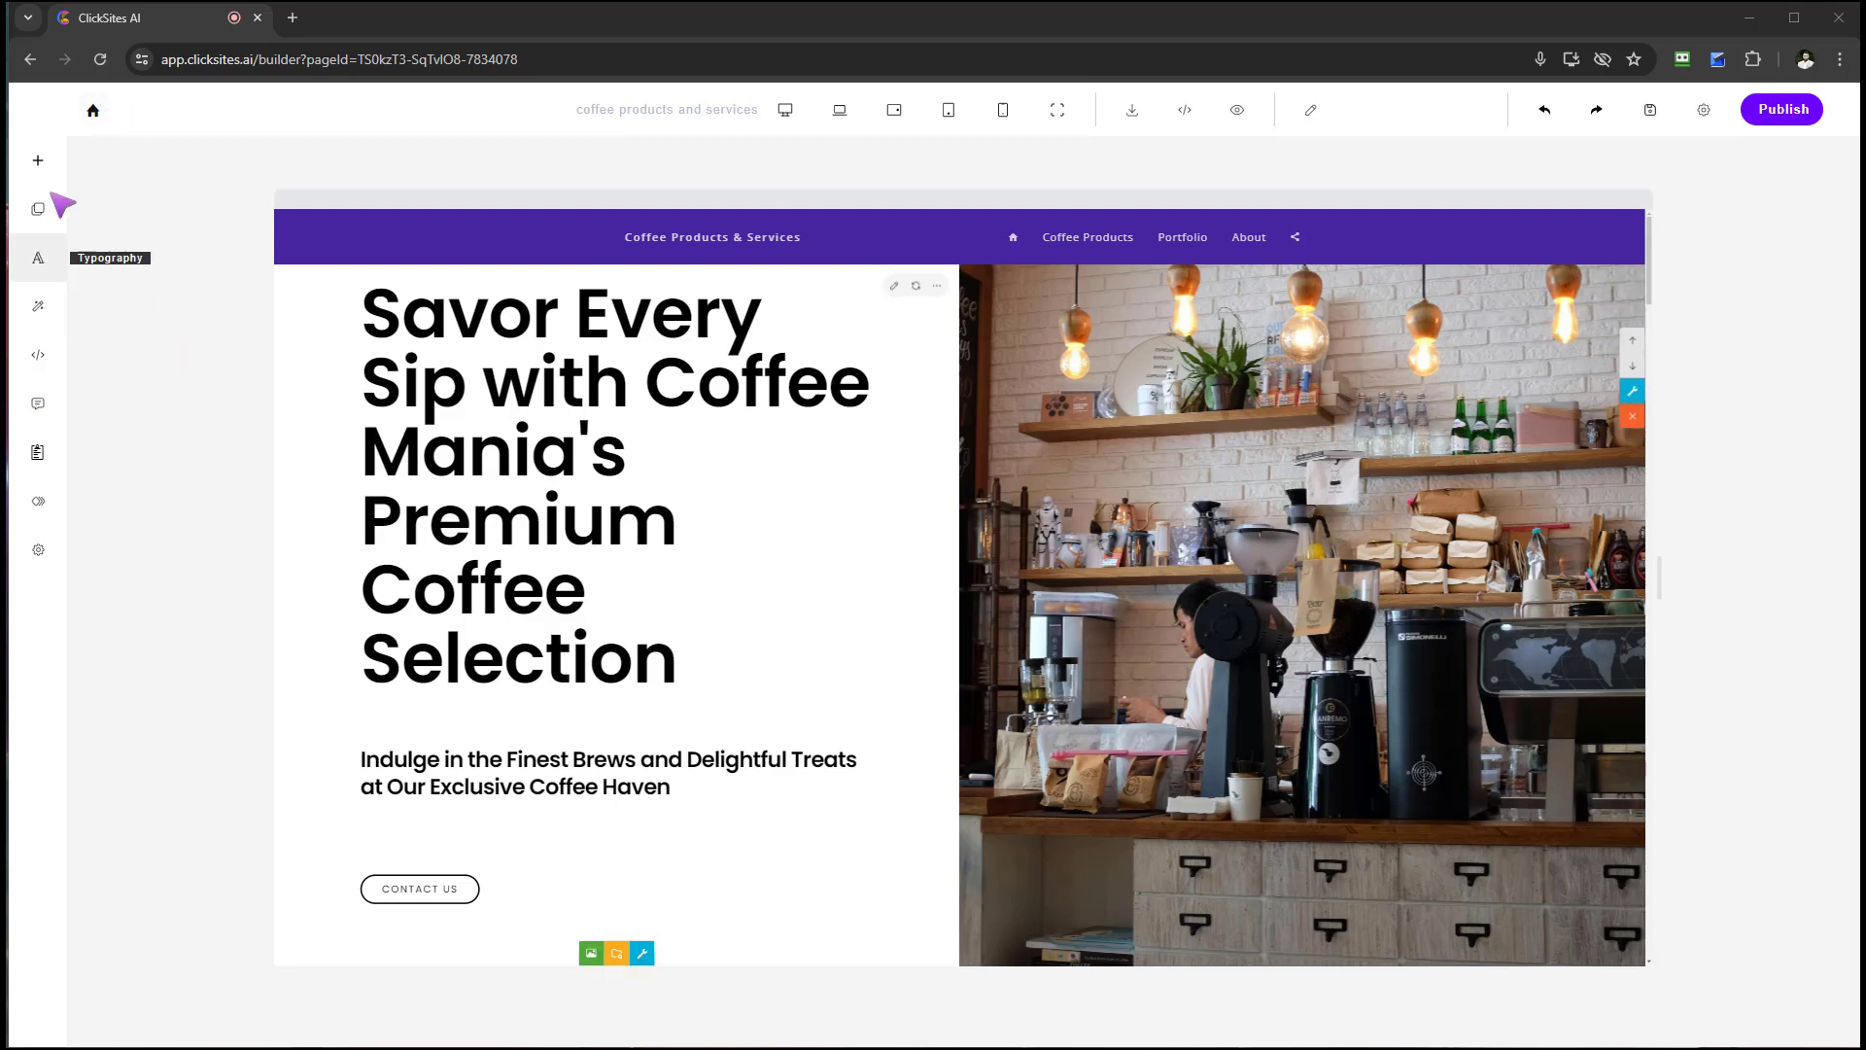
left_click(39, 404)
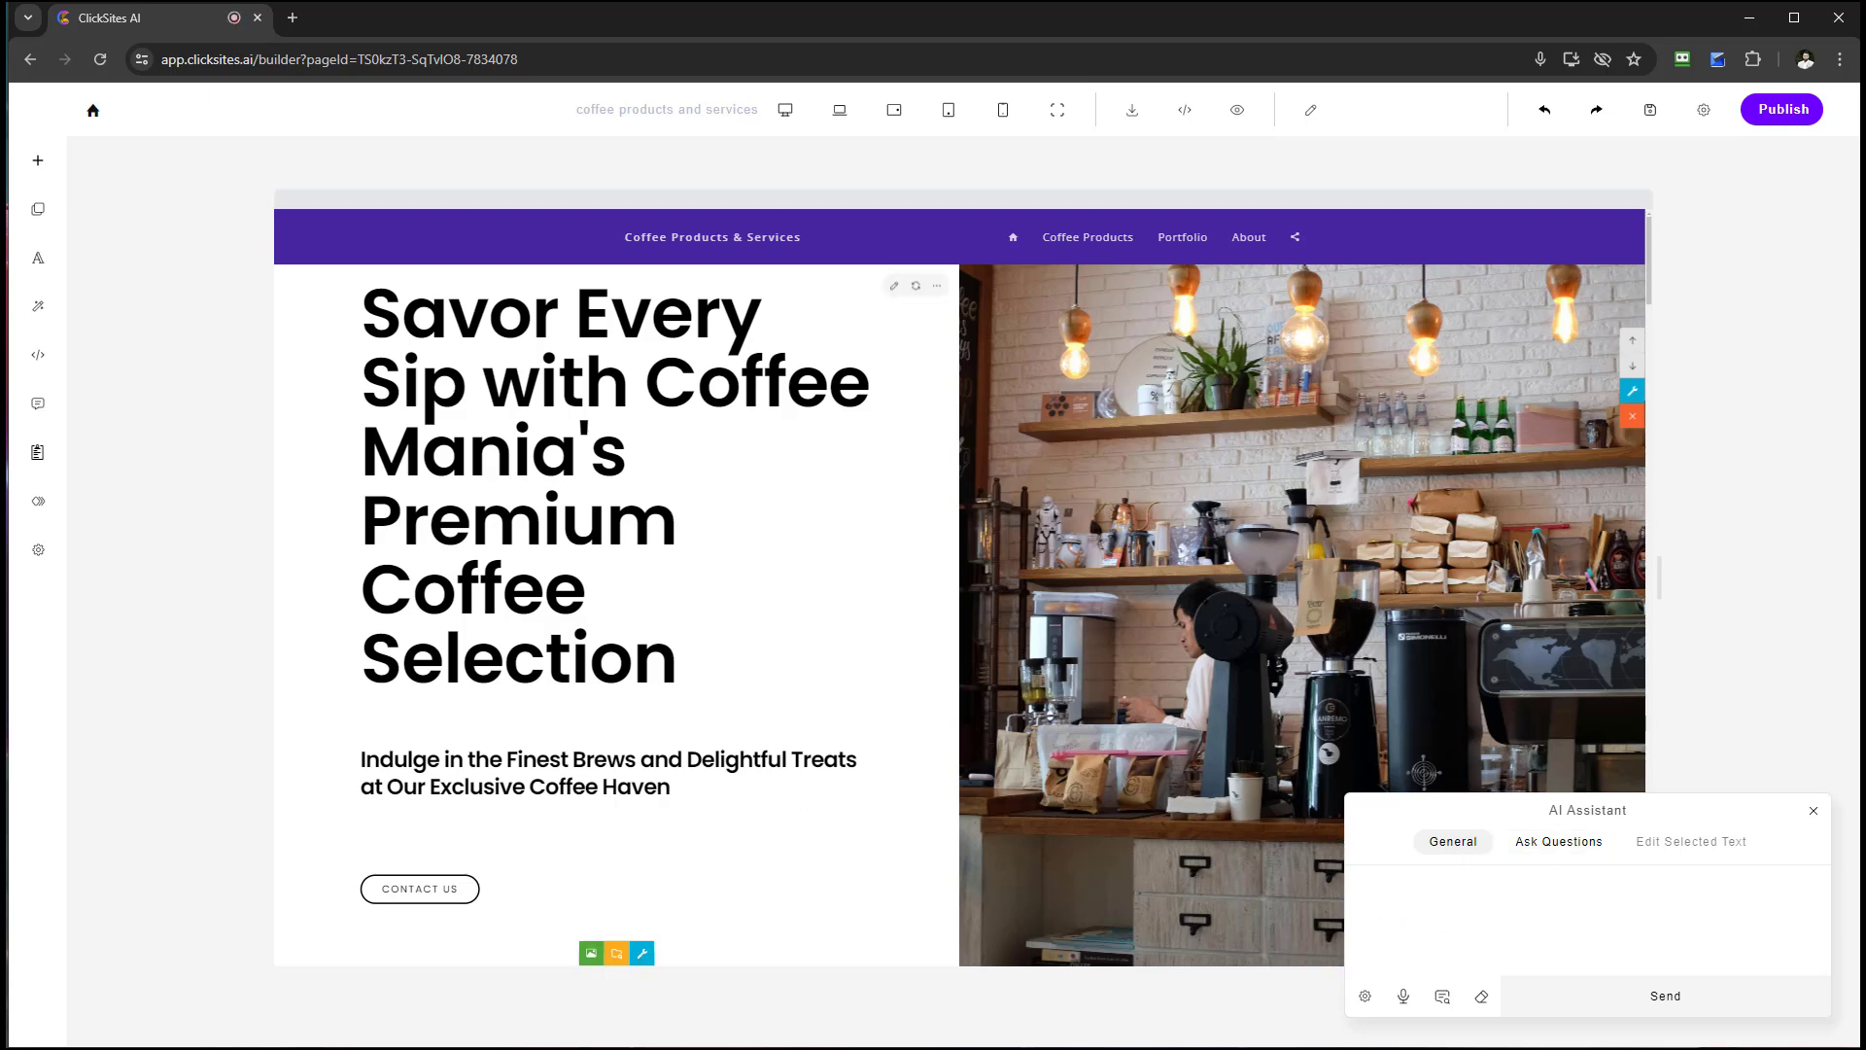
scroll(622, 583, "down", 1)
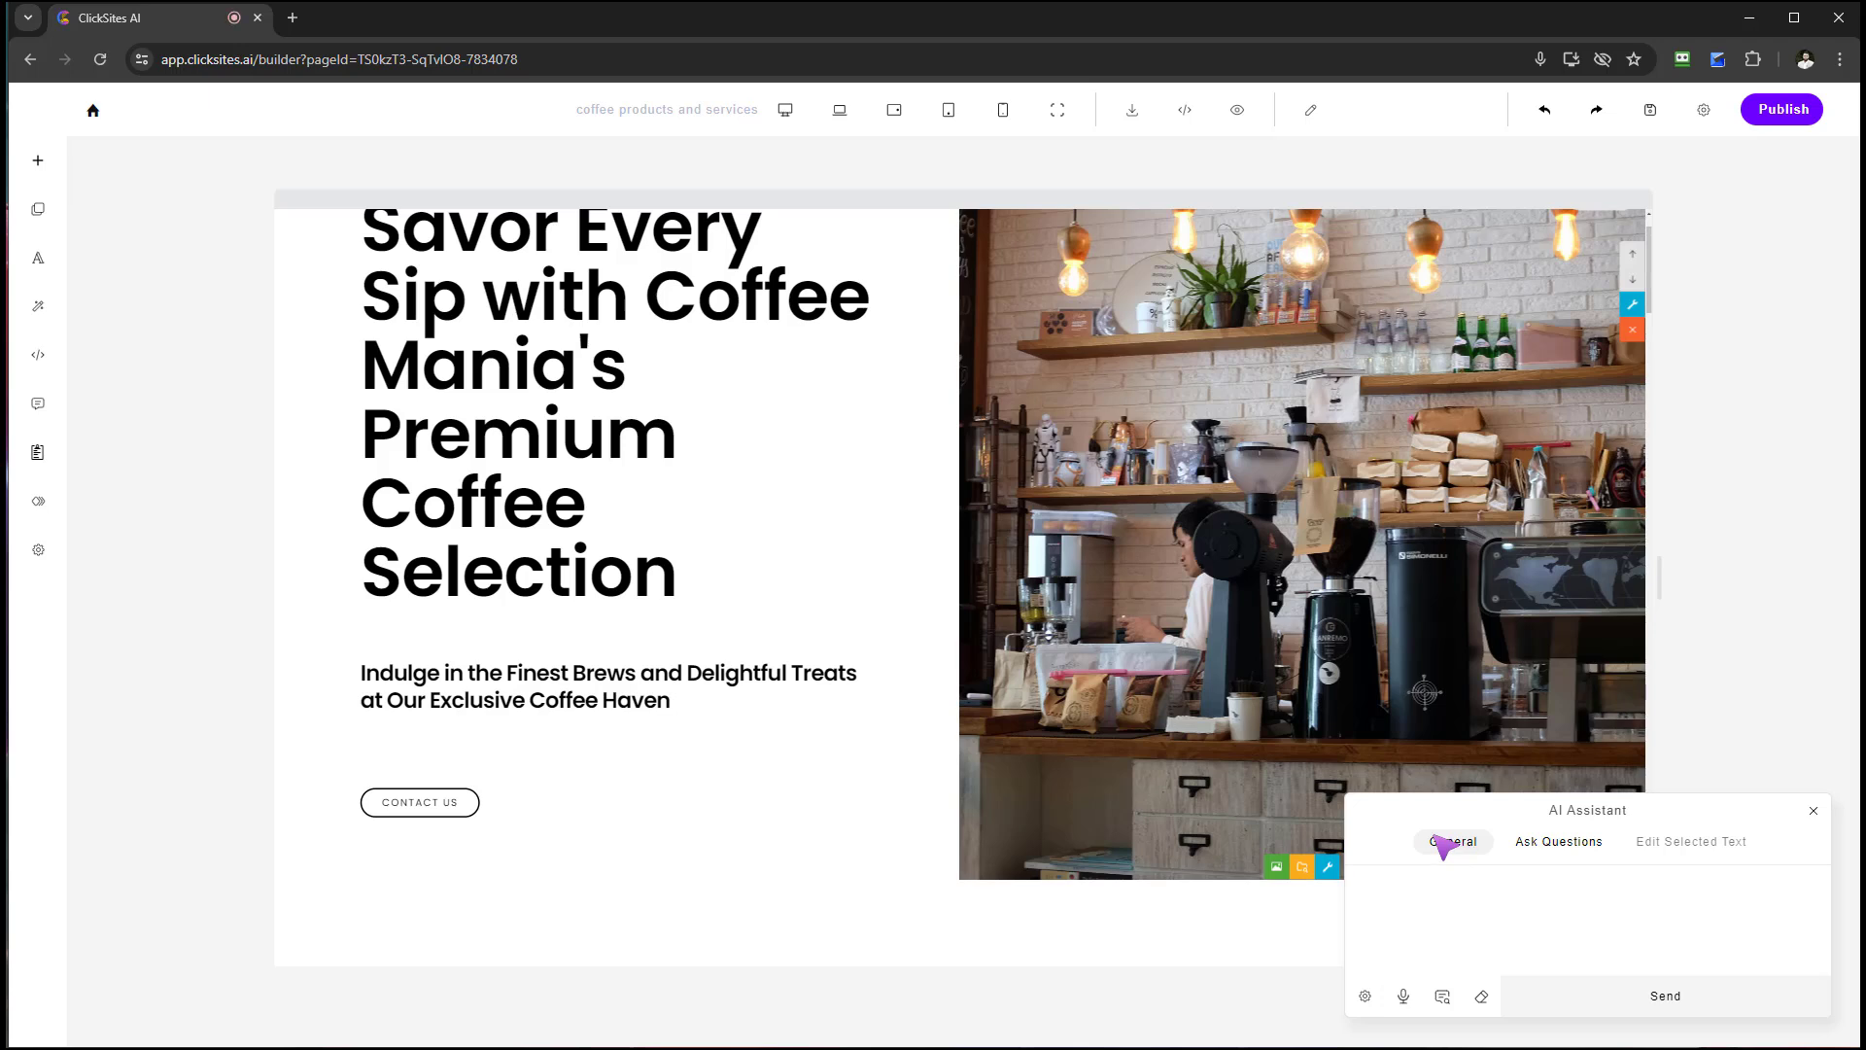
- Have the AI Assistant add a new header section for the web studio with a compelling headline and a call-to-action button
left_click(1561, 842)
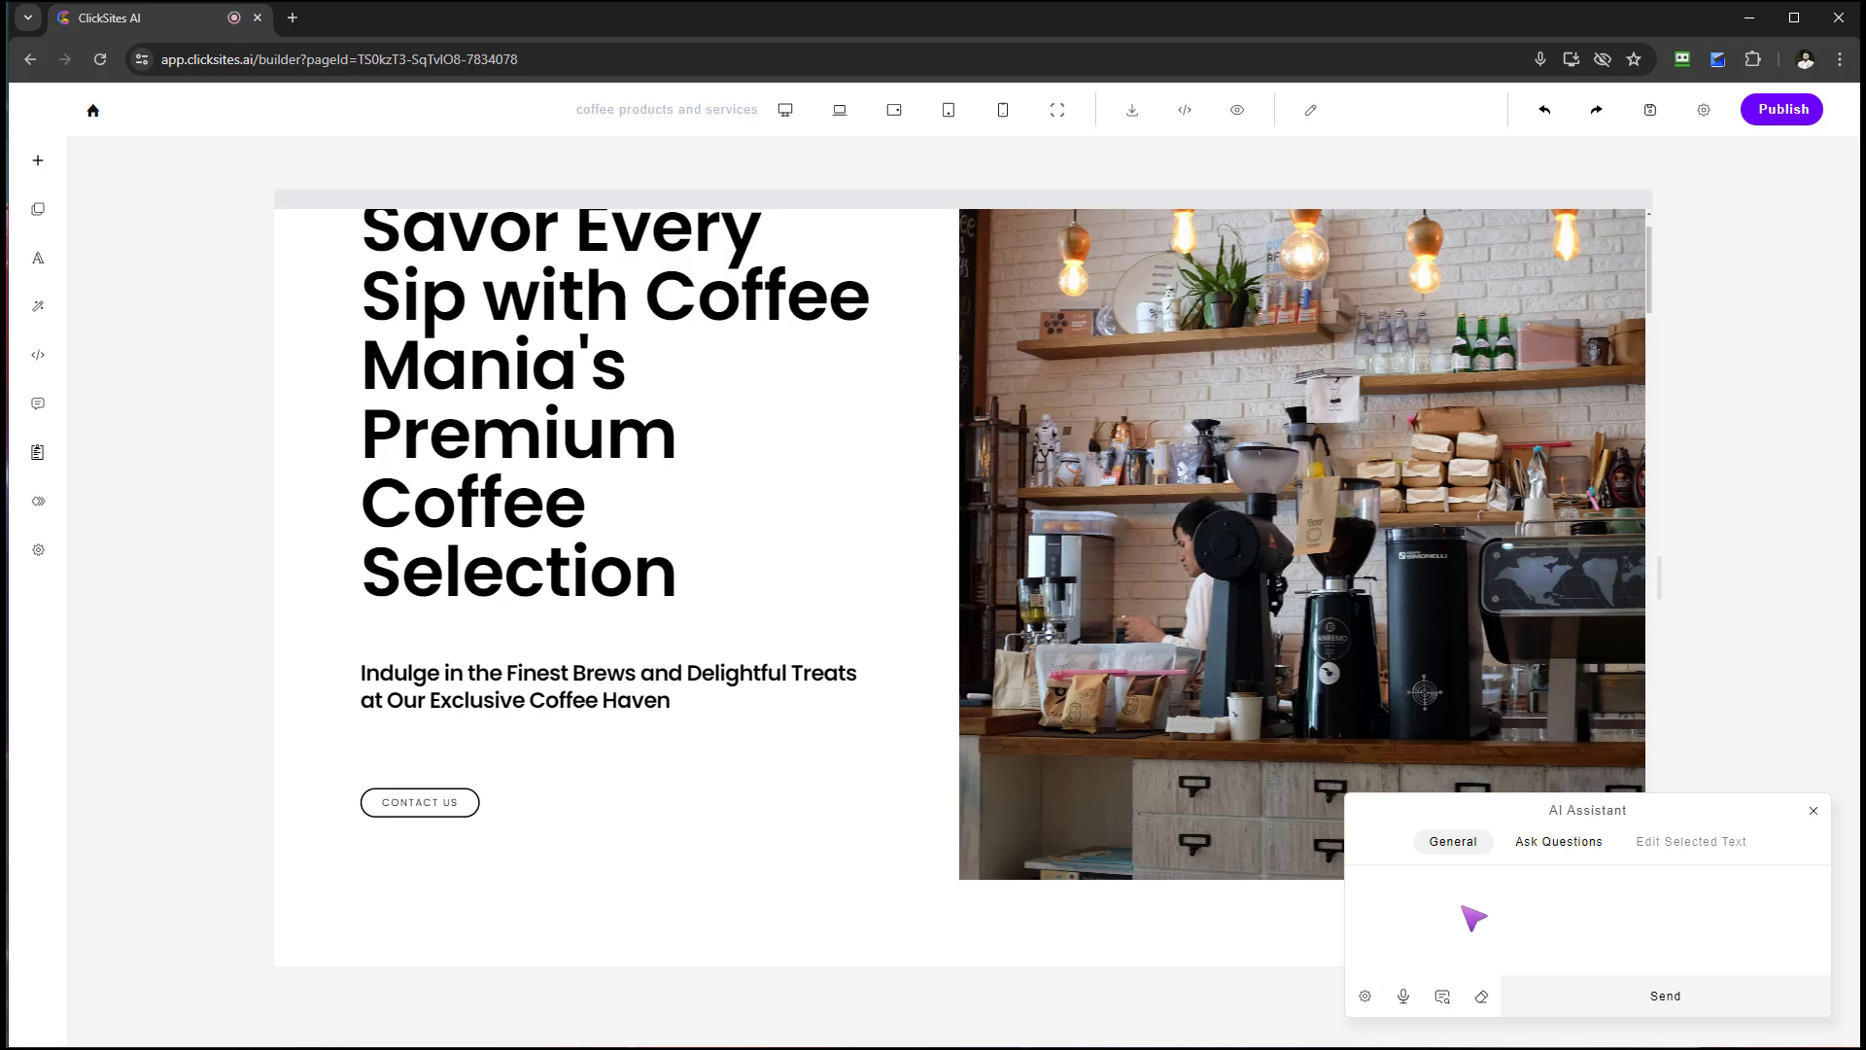
left_click(1481, 997)
right_click(1446, 892)
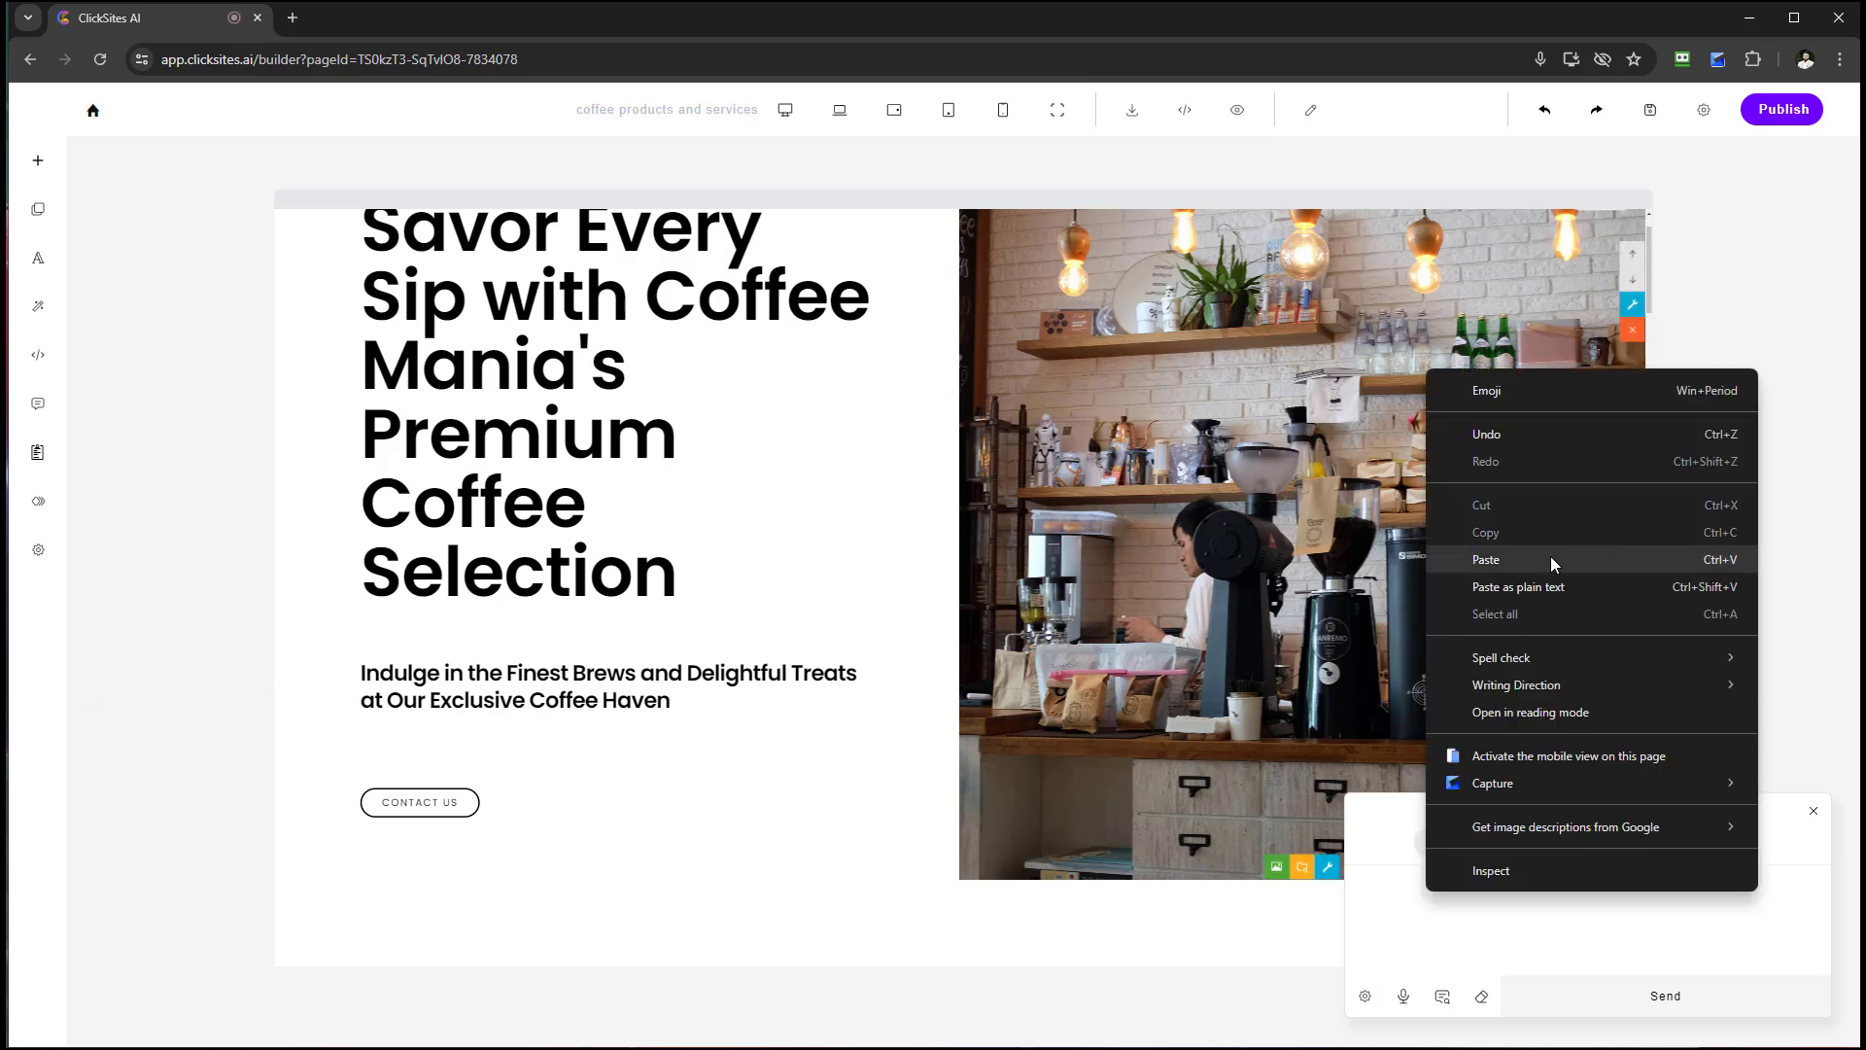
left_click(1549, 556)
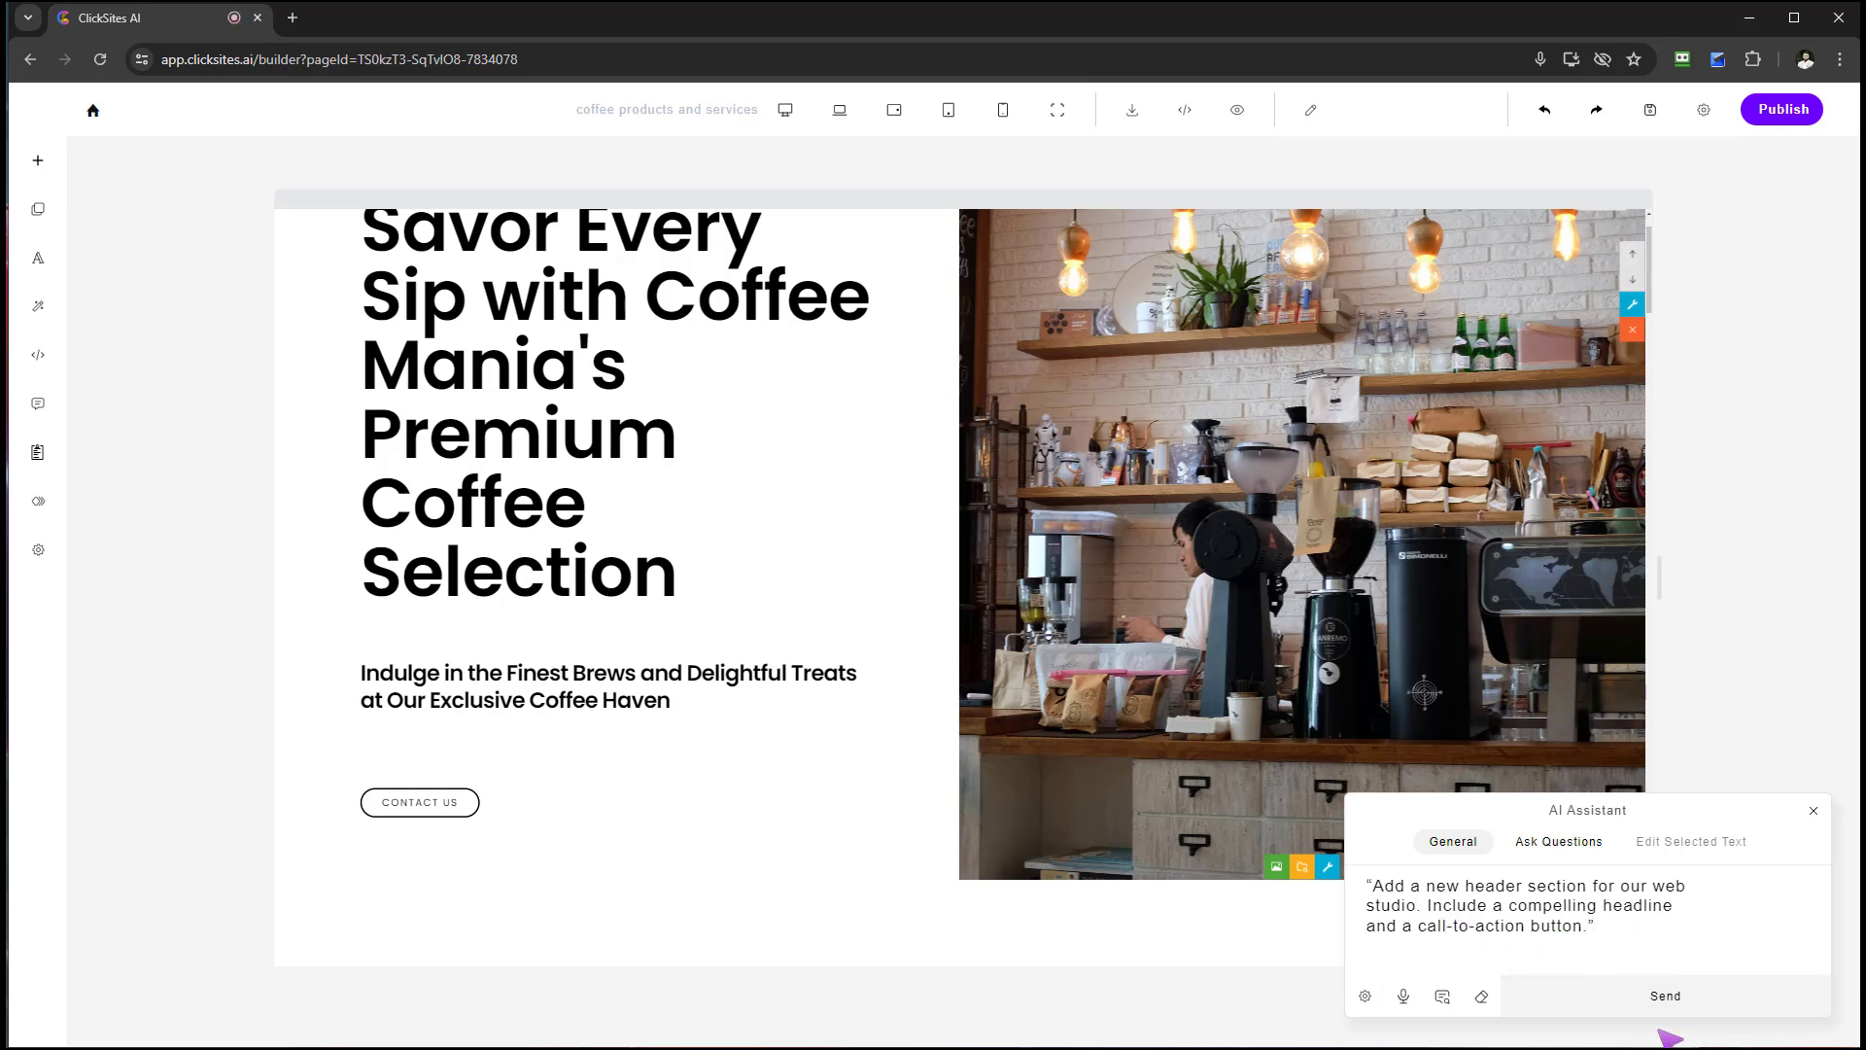
left_click(1666, 997)
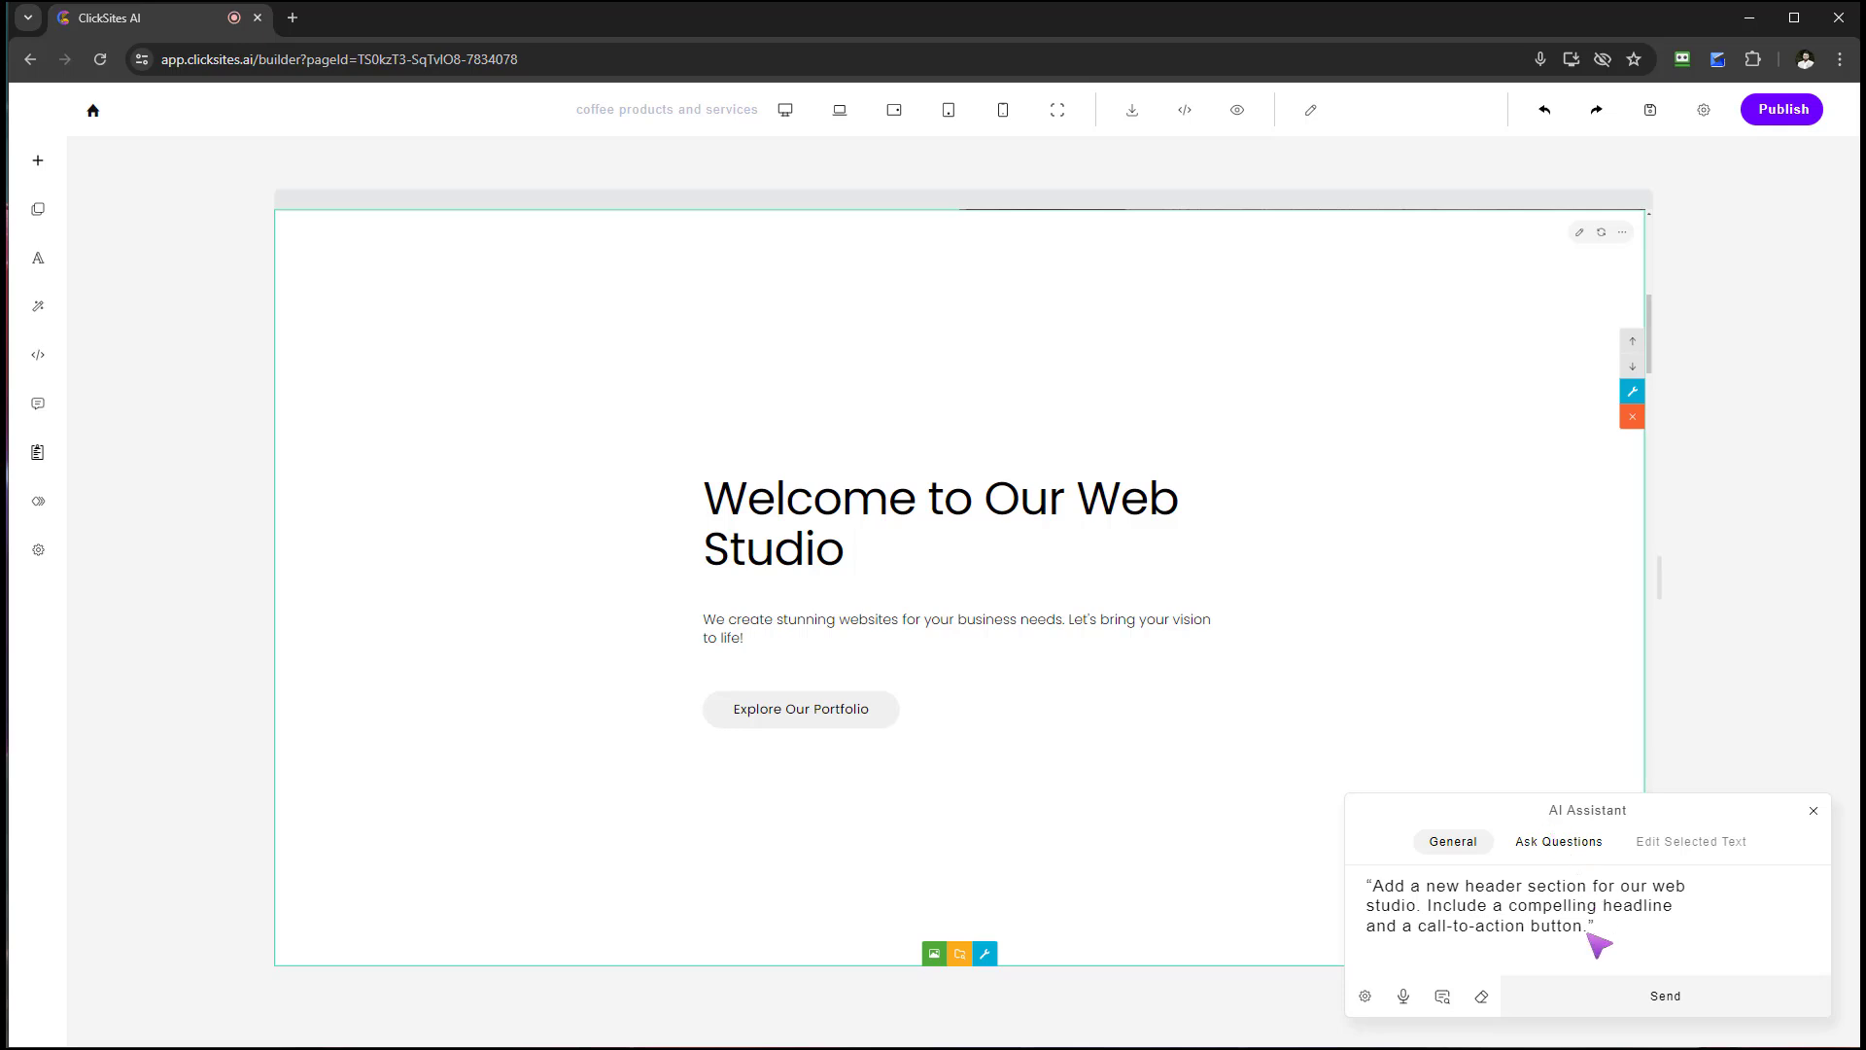
- Have the AI Assistant rewrite the new header section with the prompt "update this content to being coffee related"
left_click_drag(1600, 931, 1372, 887)
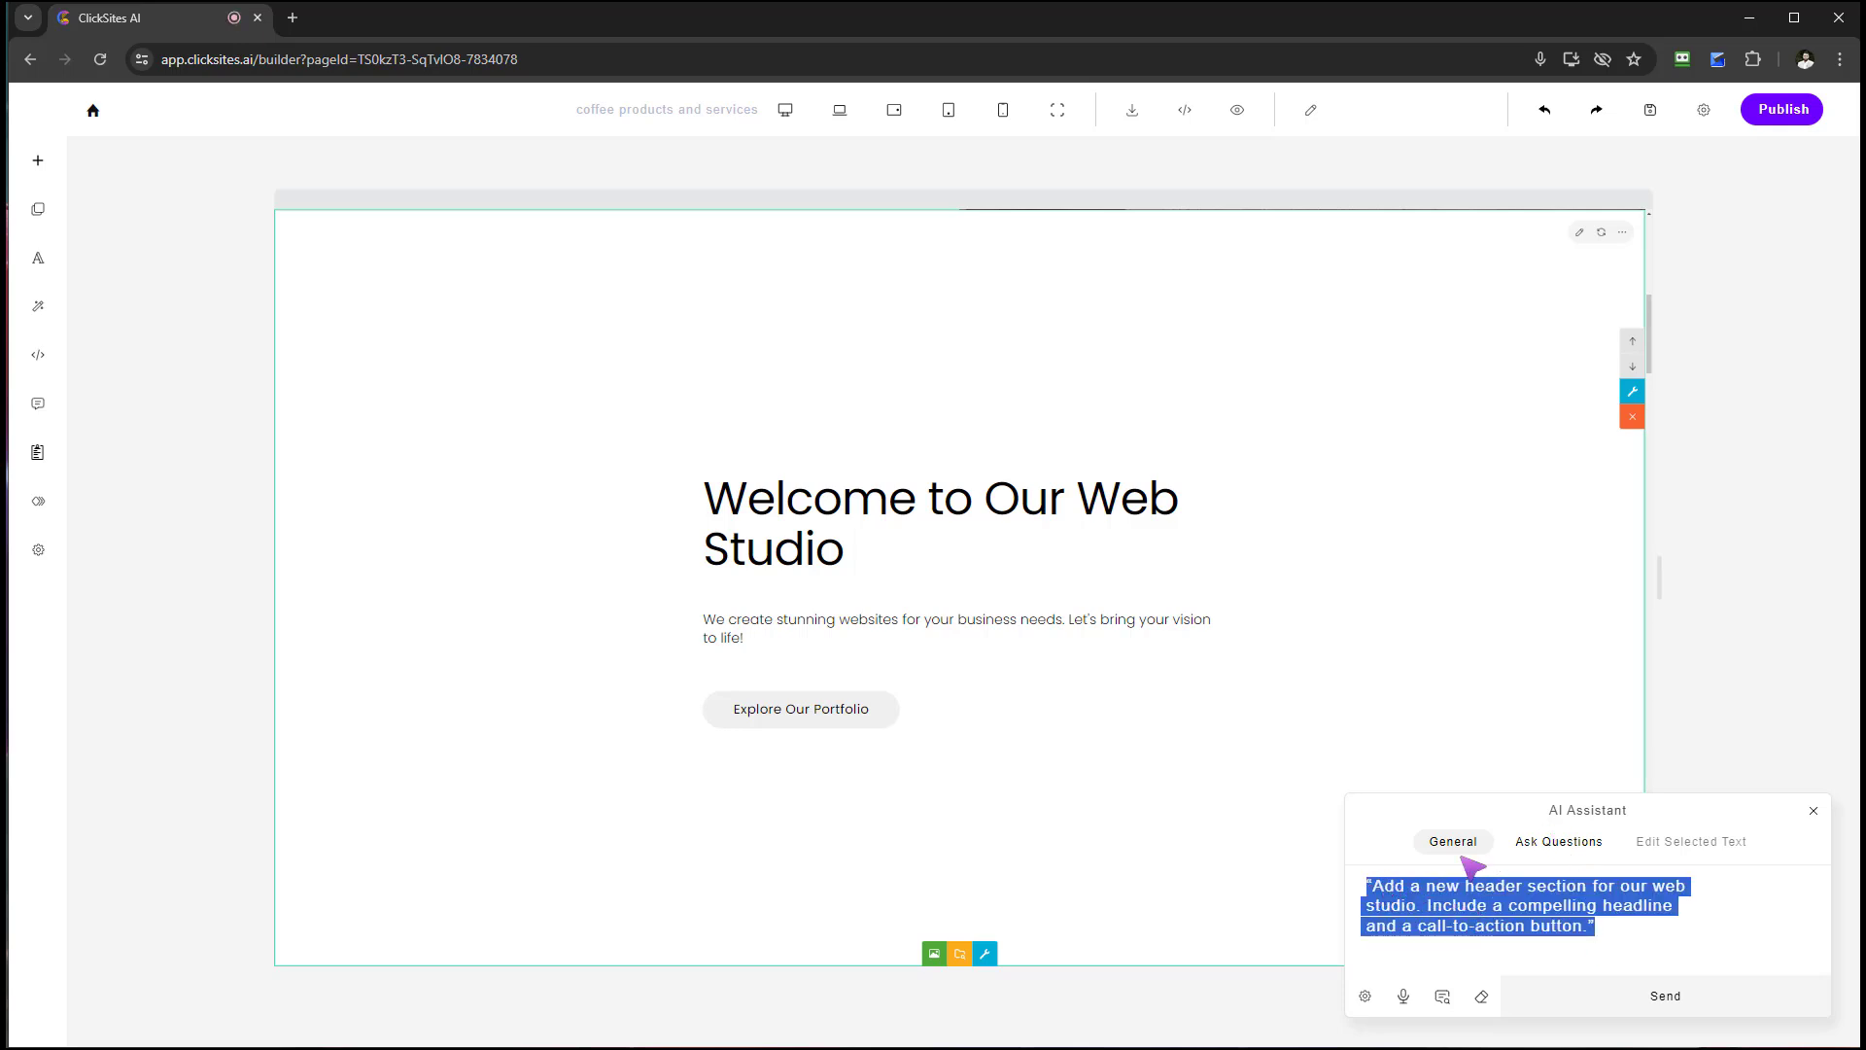
type("update th")
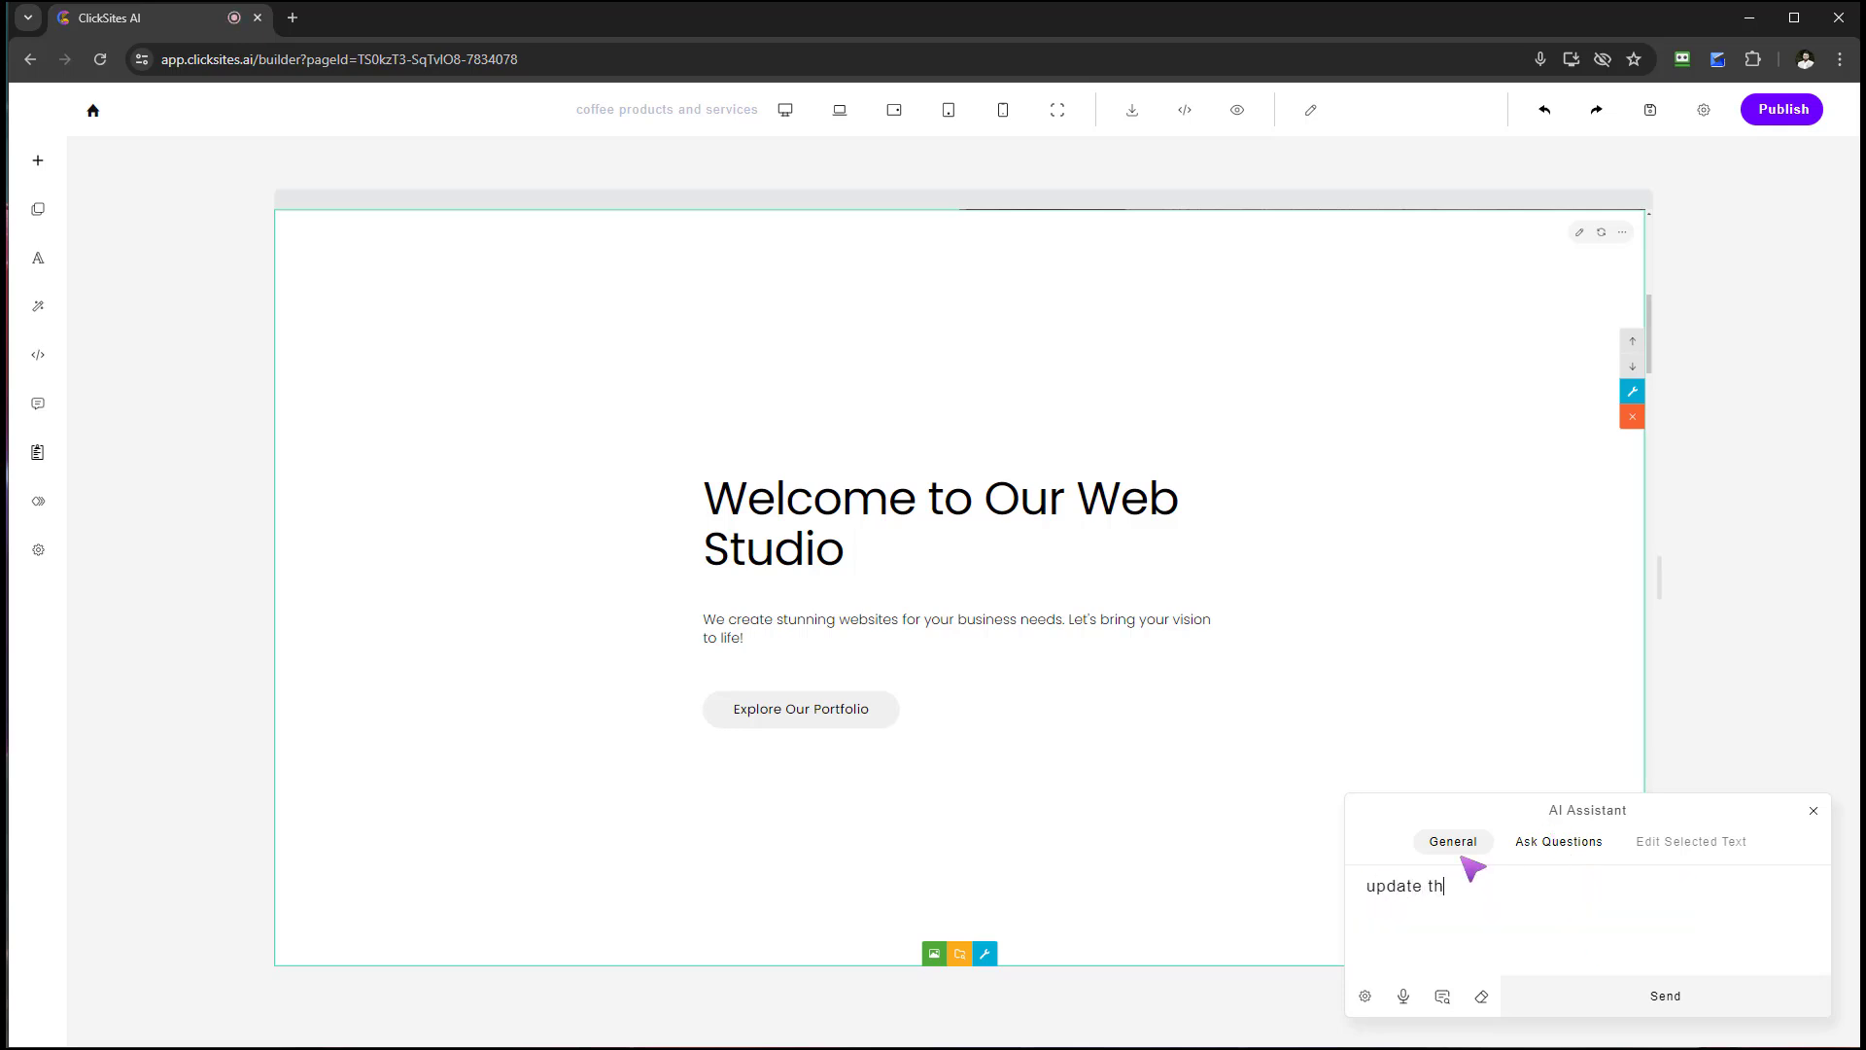
type("is contn")
key("BackSpace")
key("BackSpace")
key("BackSpace")
type("being coffee related")
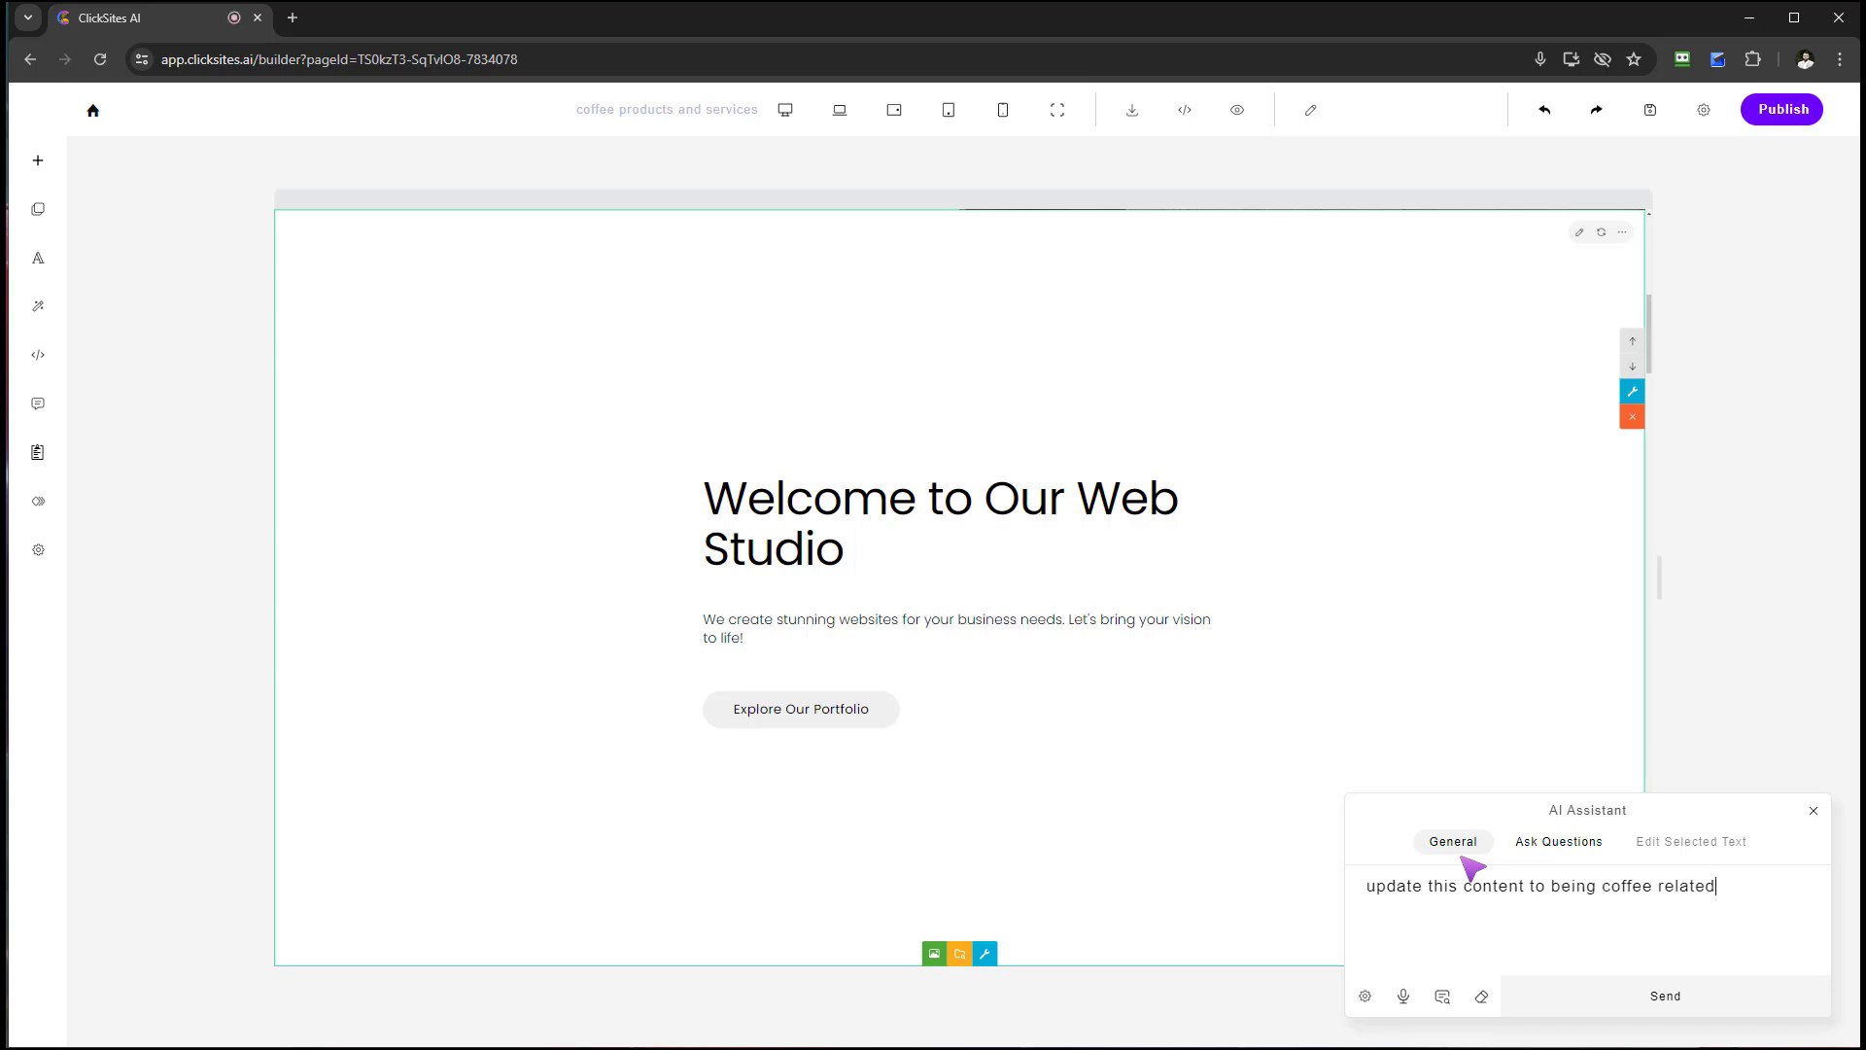
key("Return")
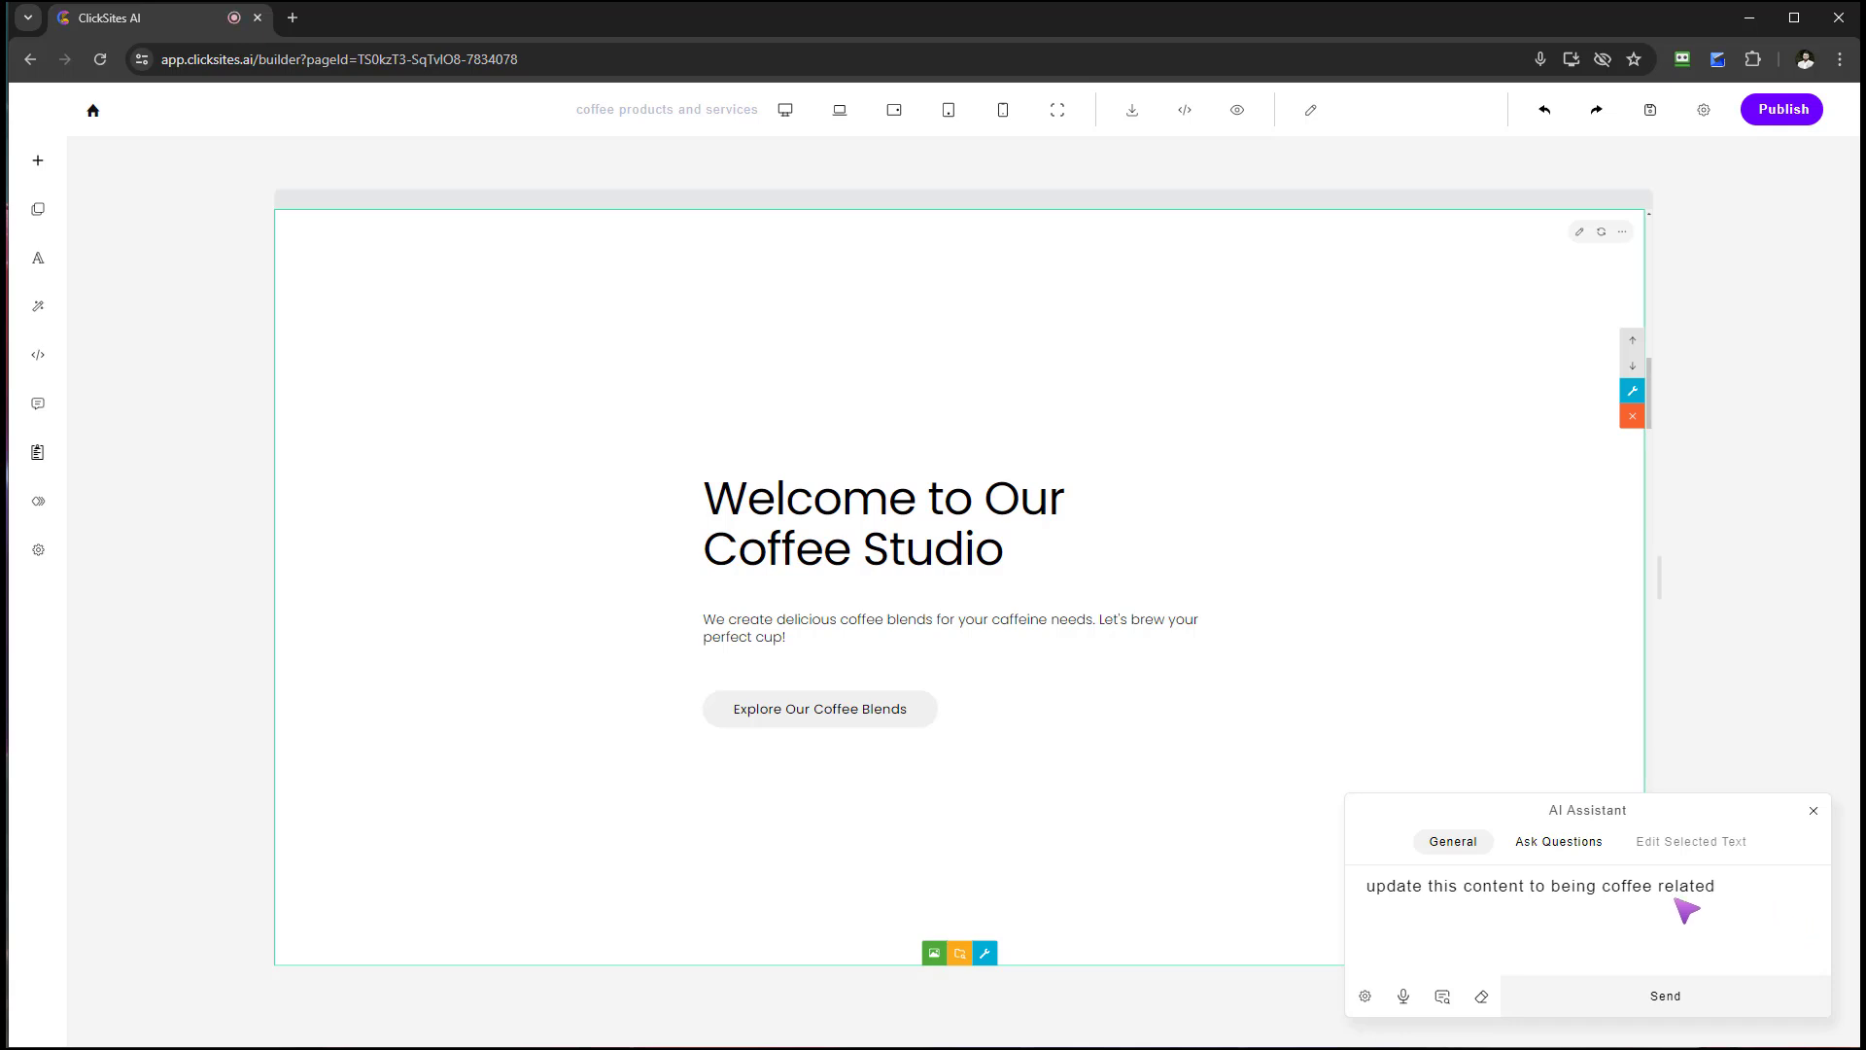
- Send the AI Assistant the prompt "add a background image" for the Coffee Studio section
left_click_drag(1719, 890, 1365, 889)
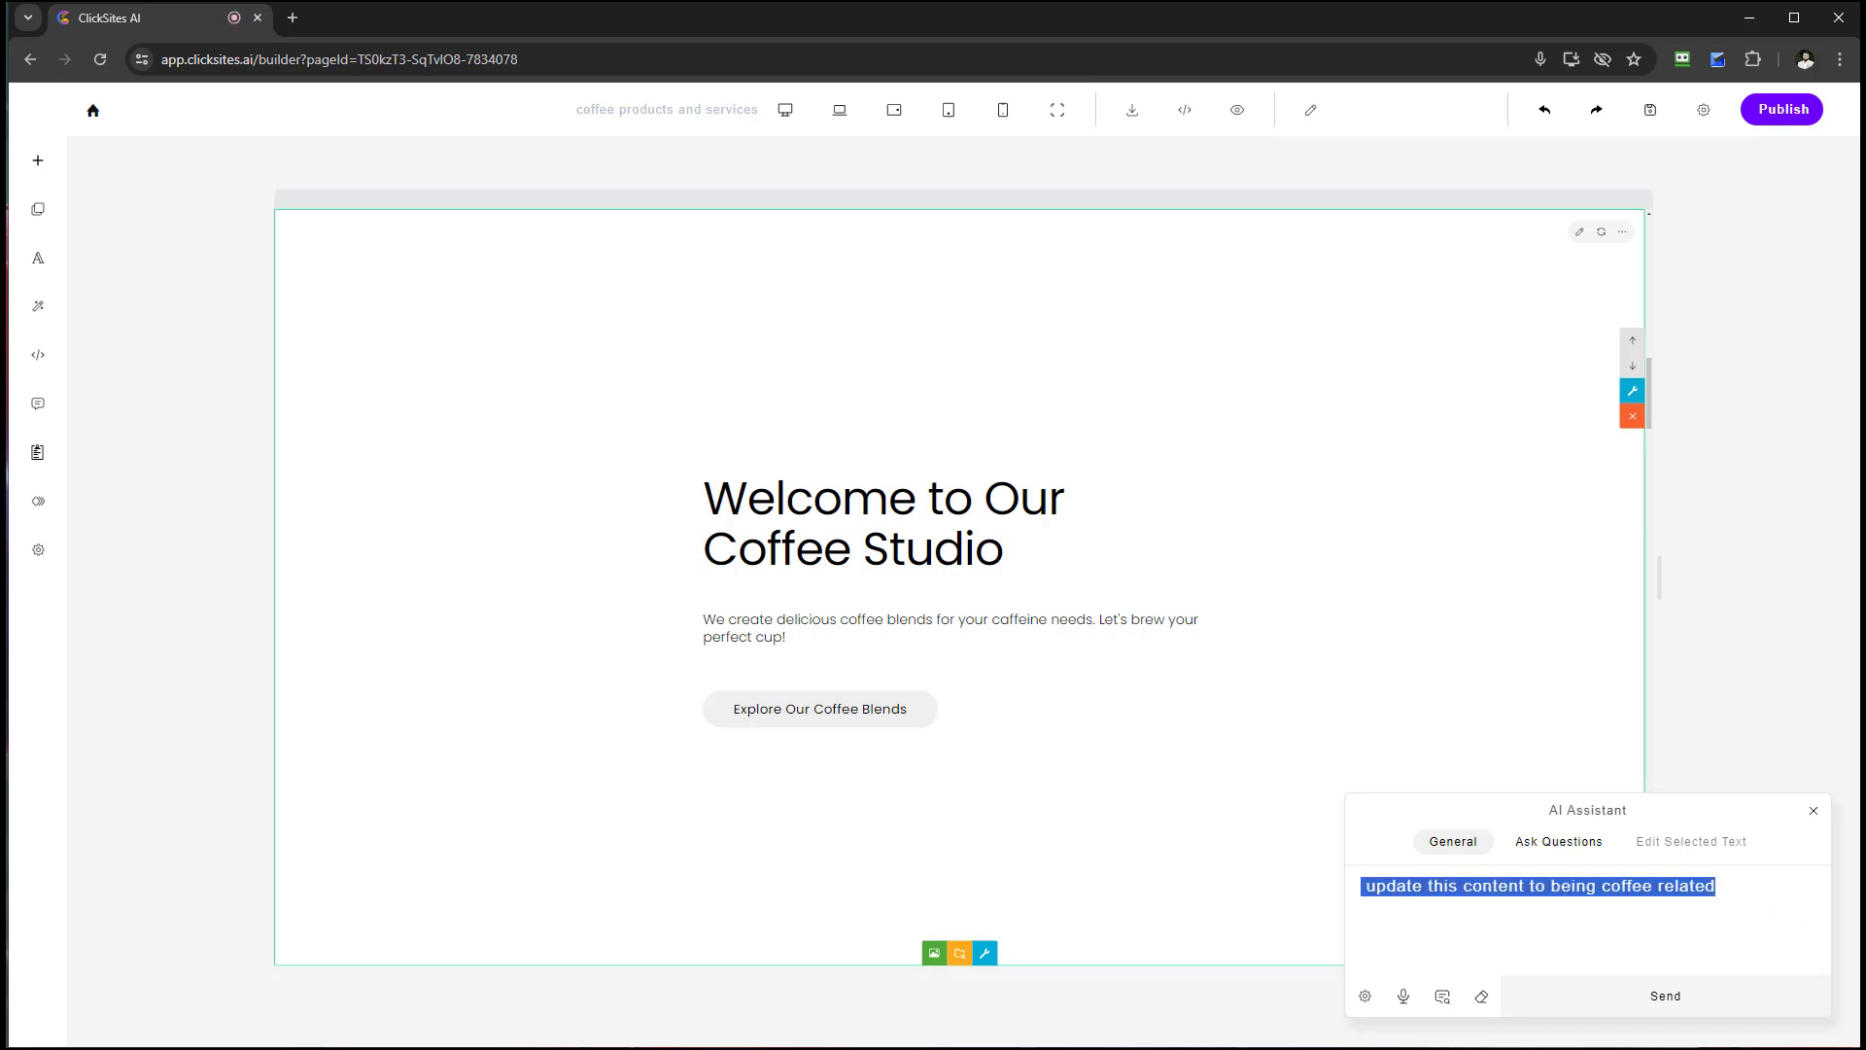
type("add a back")
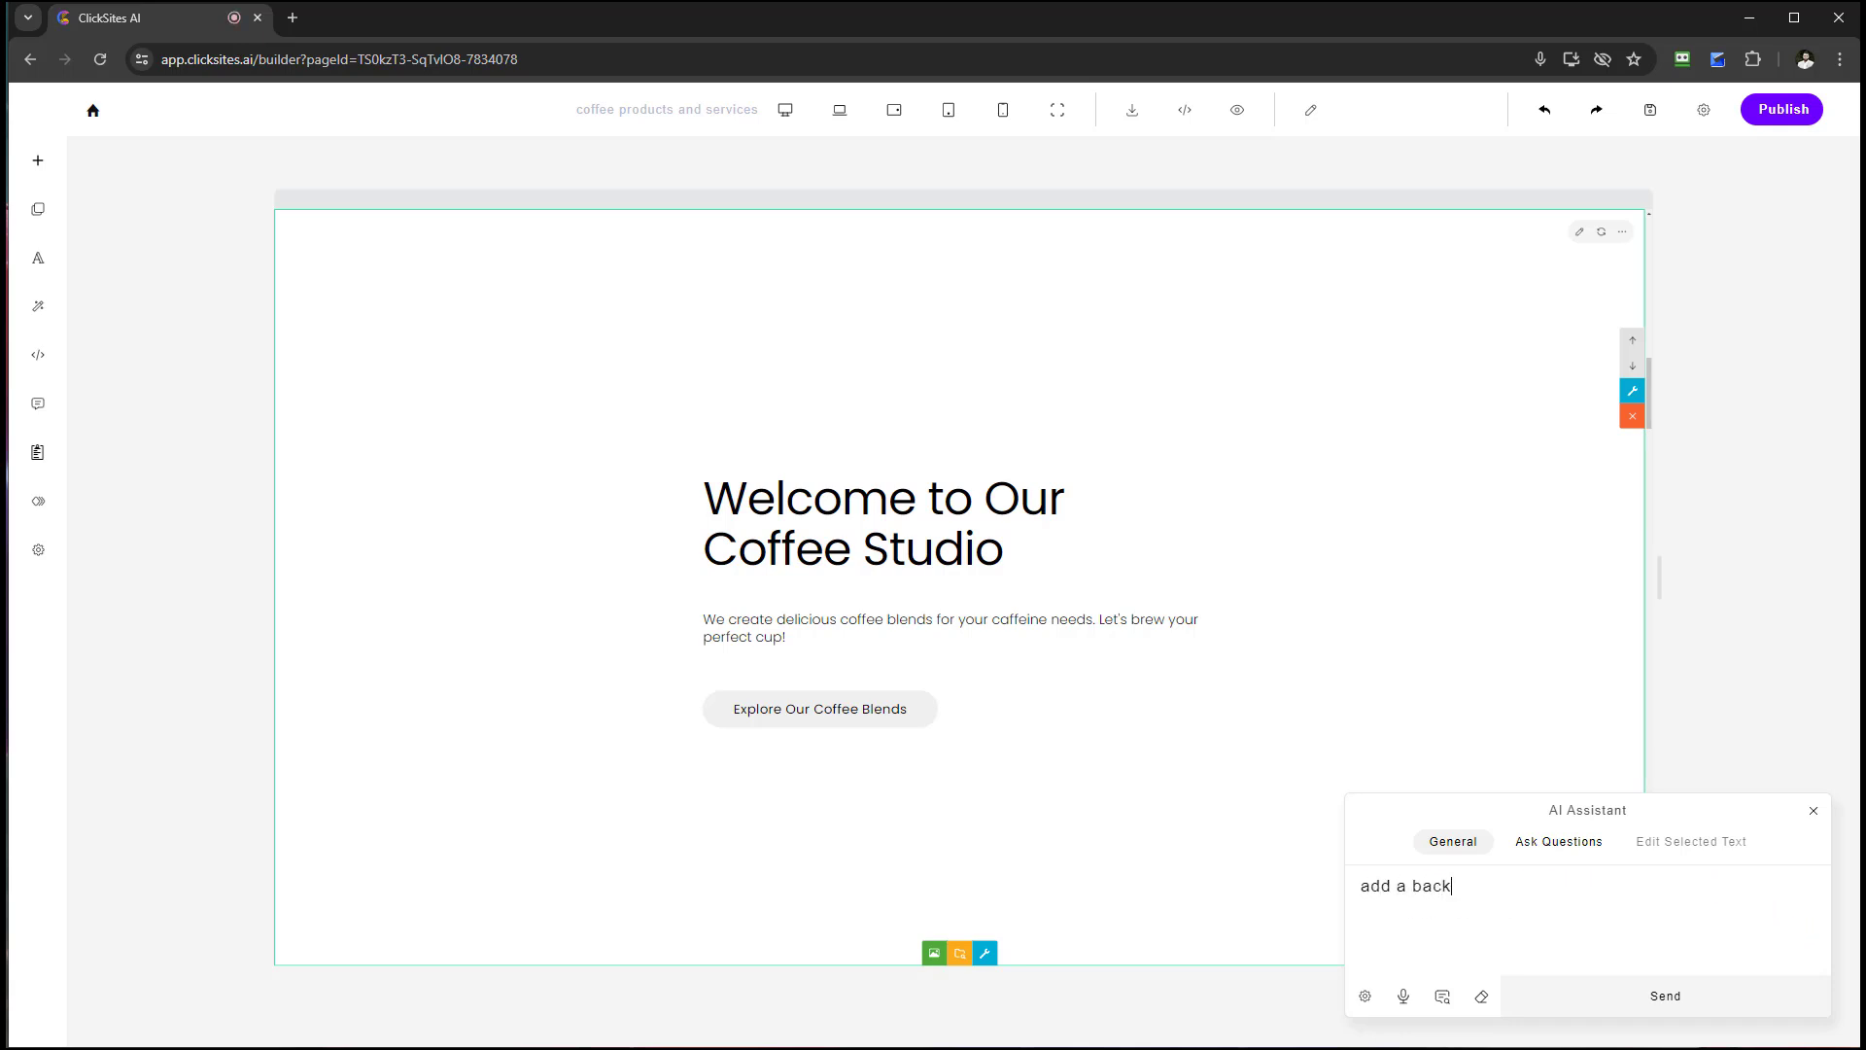
type("ud")
key("BackSpace")
key("BackSpace")
left_click(1709, 998)
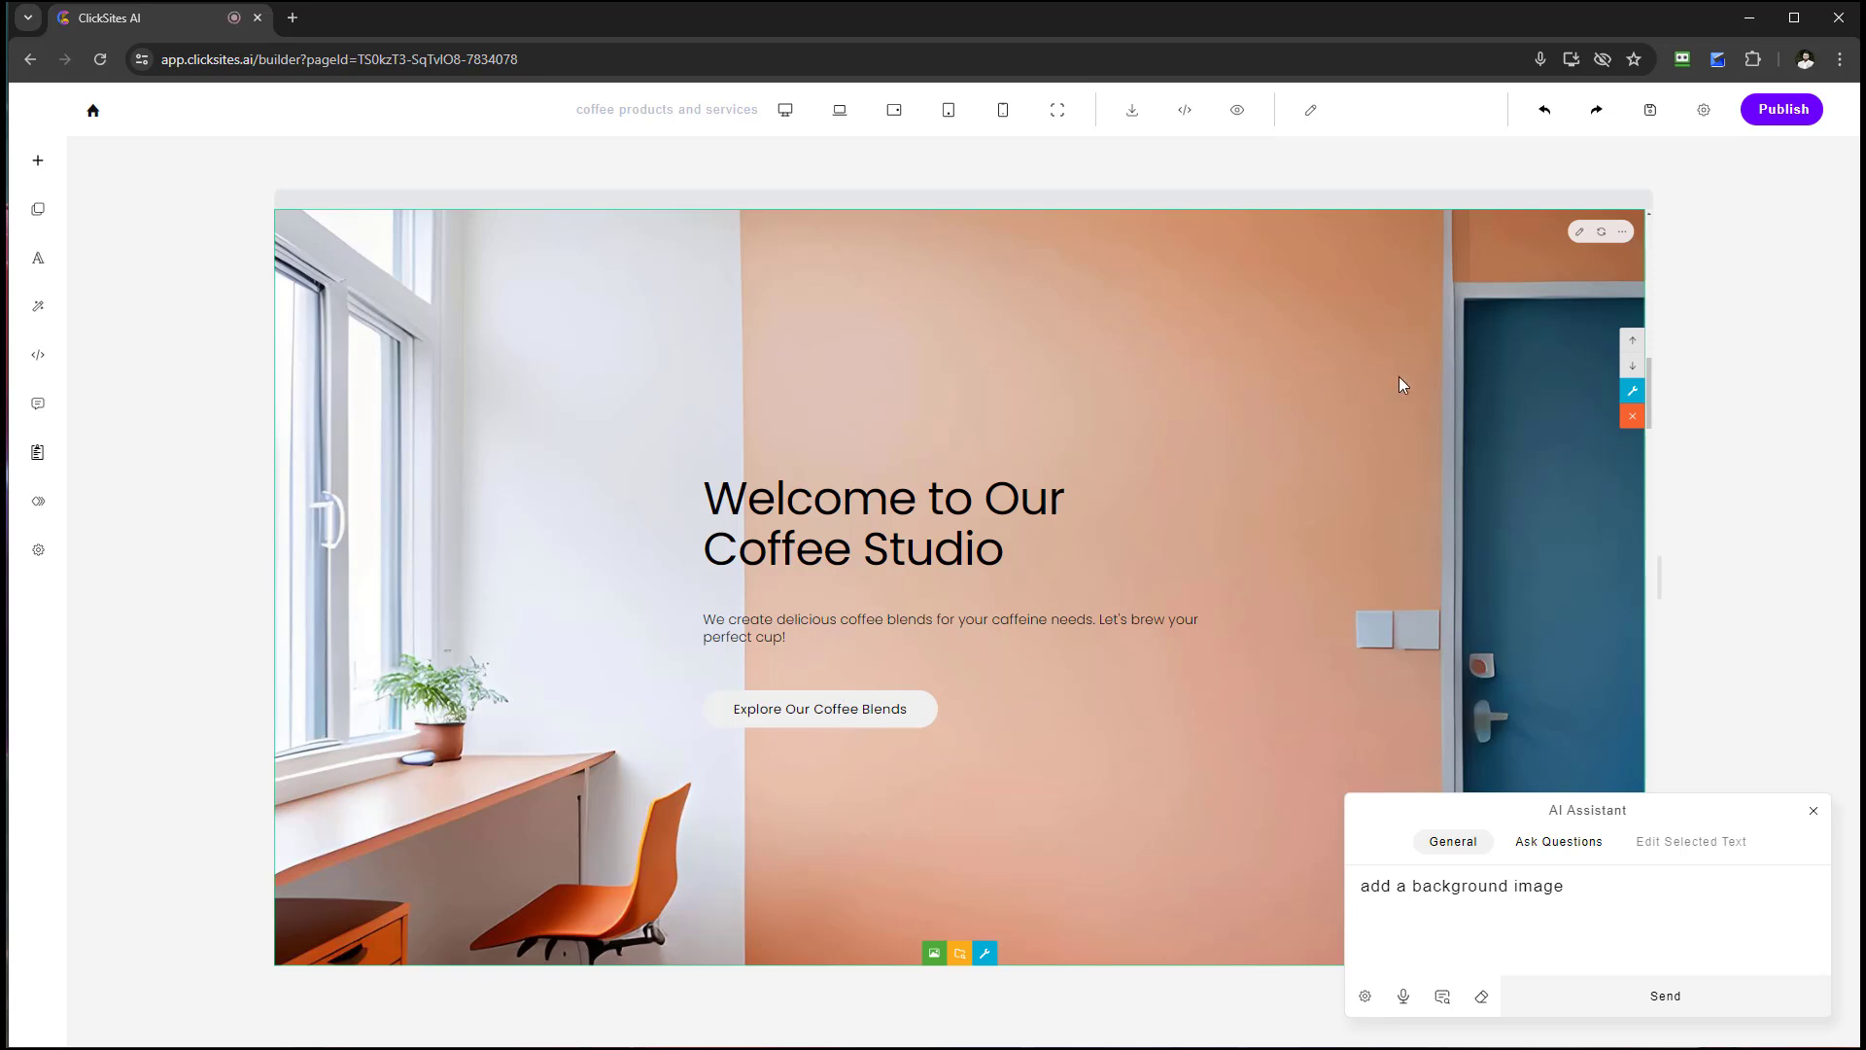
- Try to undo the background image on the Coffee Studio section and check how the section looks
left_click(1552, 112)
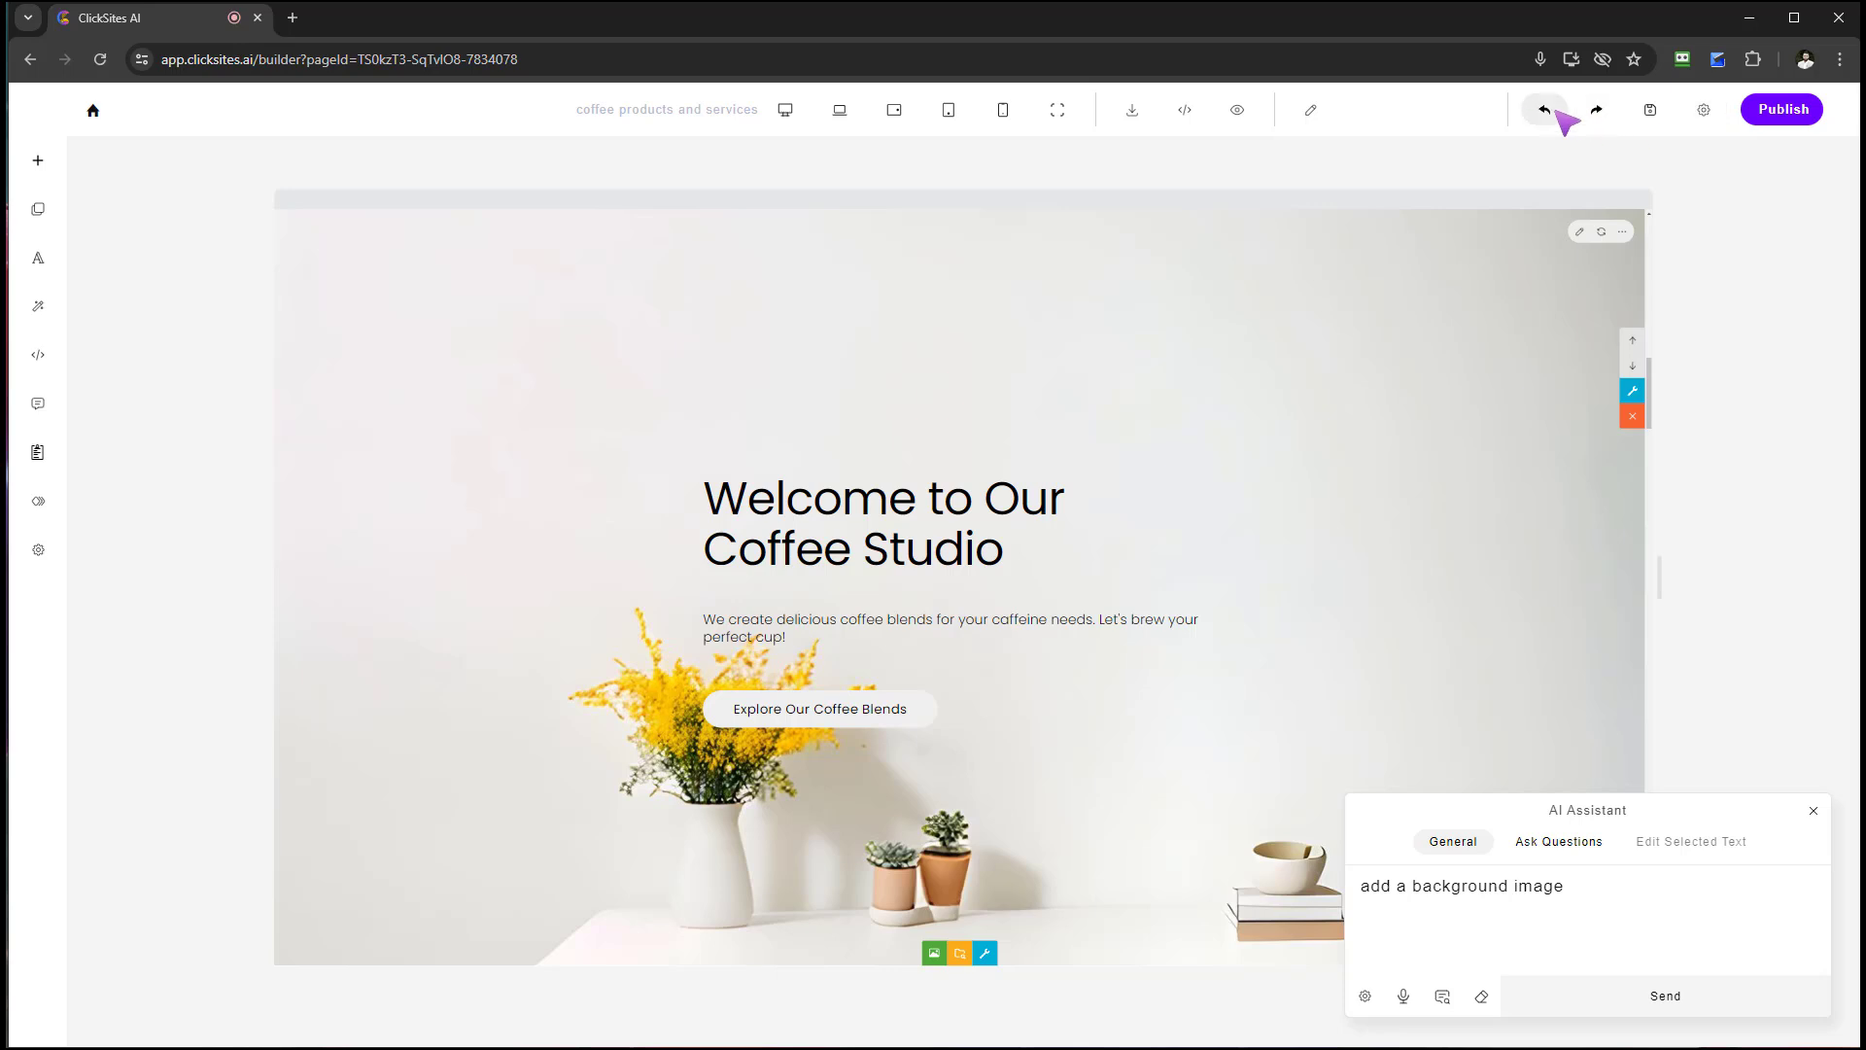
left_click(1557, 112)
scroll(1511, 561, "down", 2)
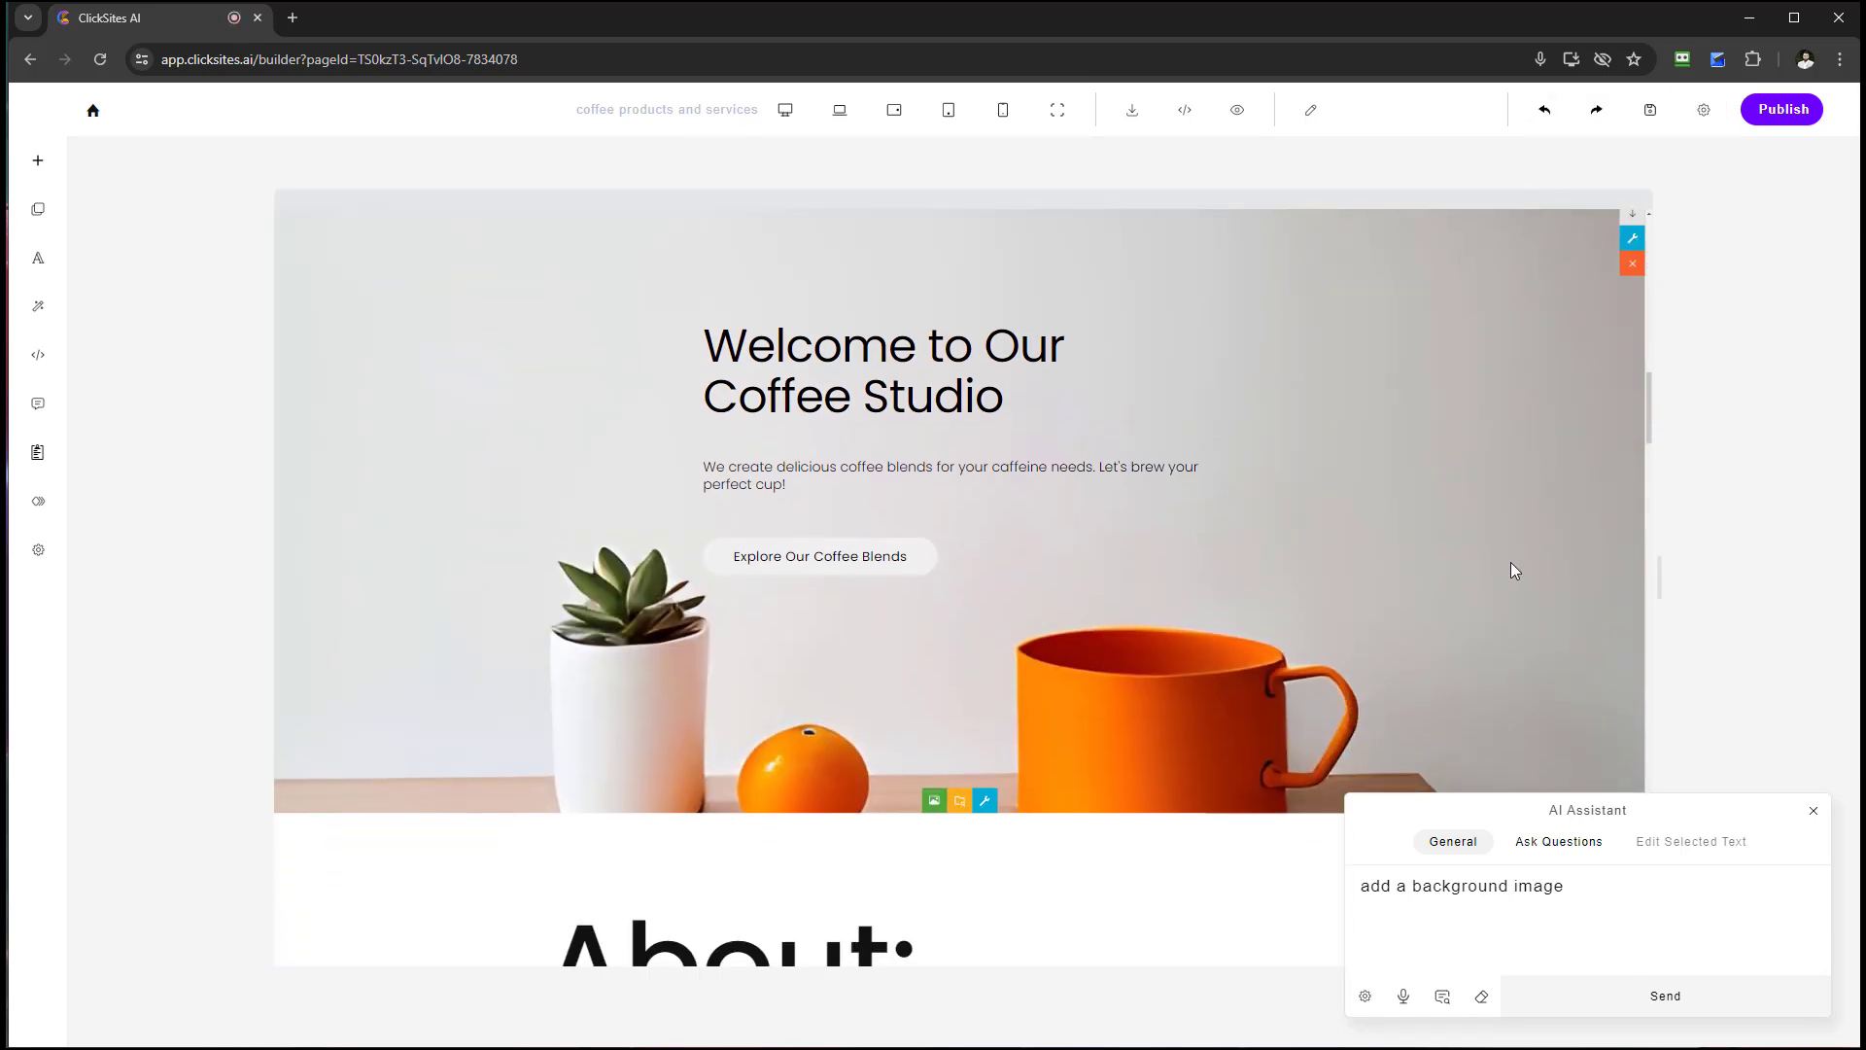
scroll(1514, 563, "up", 3)
scroll(1575, 554, "down", 2)
scroll(1608, 561, "down", 2)
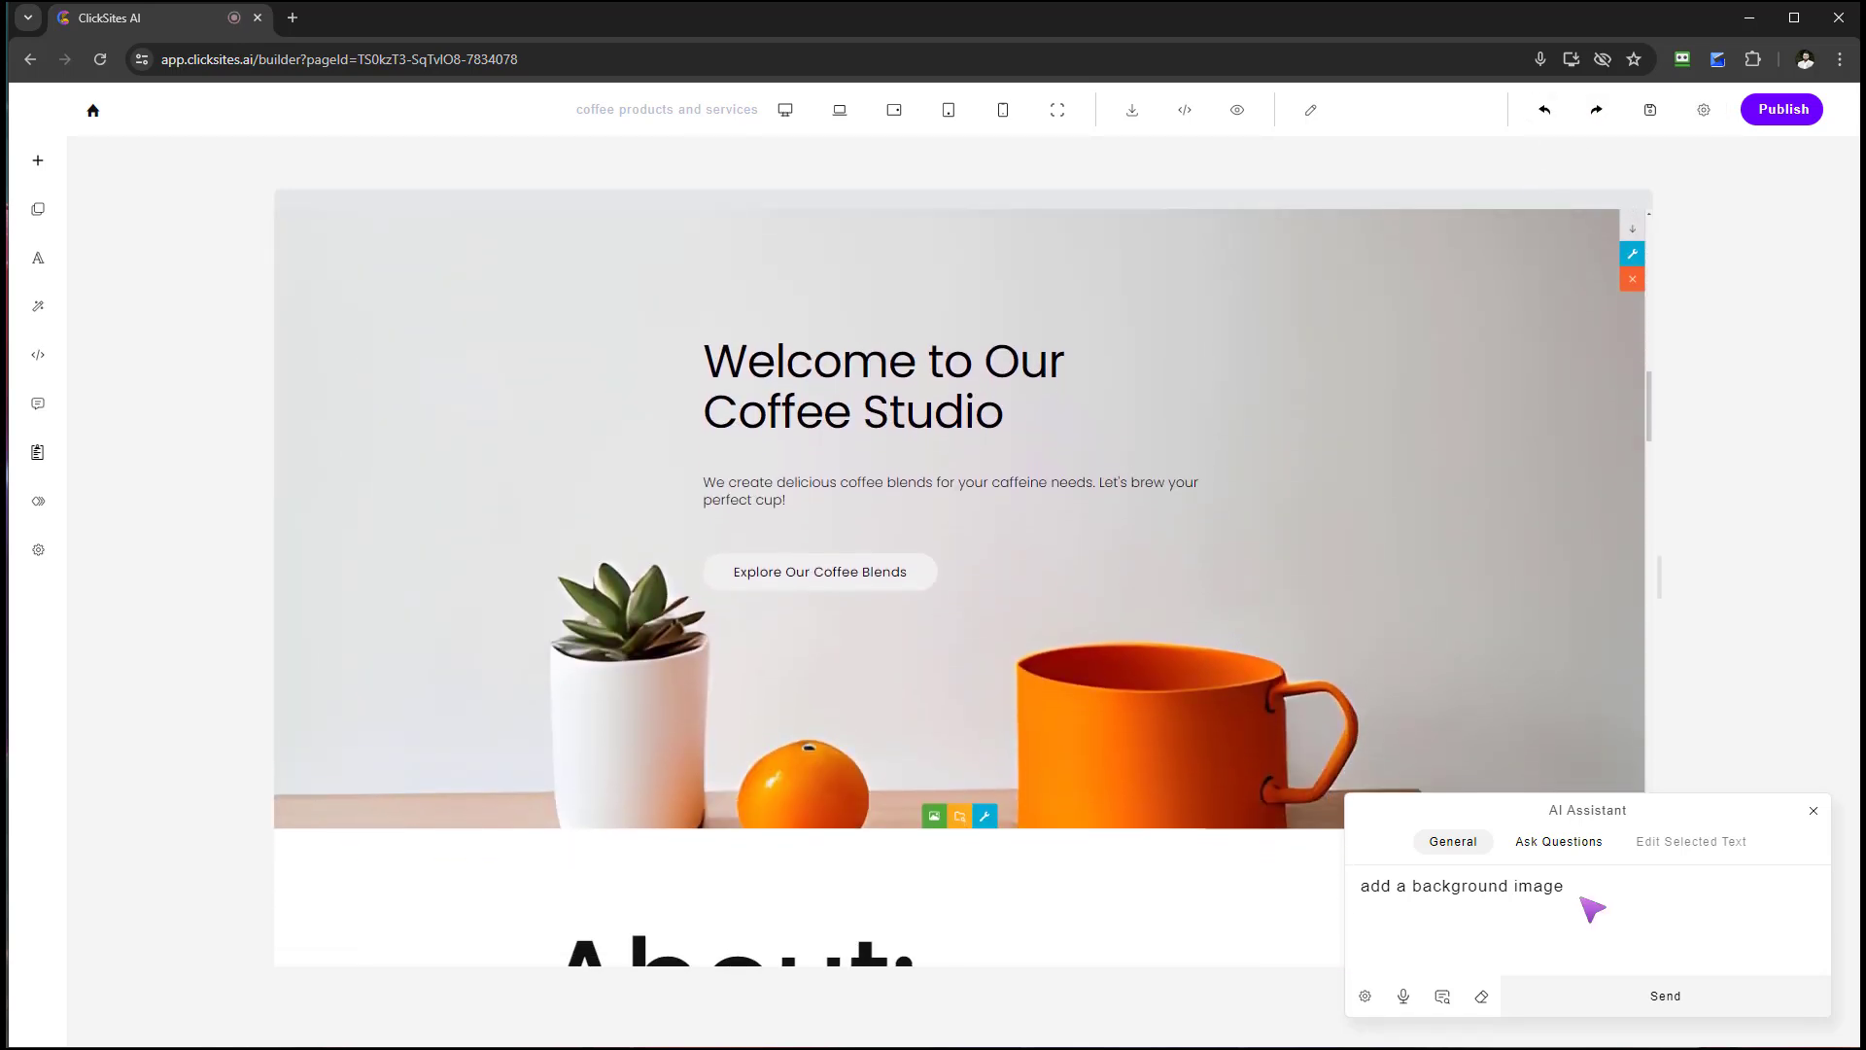
scroll(1638, 381, "up", 1)
scroll(1633, 384, "up", 5)
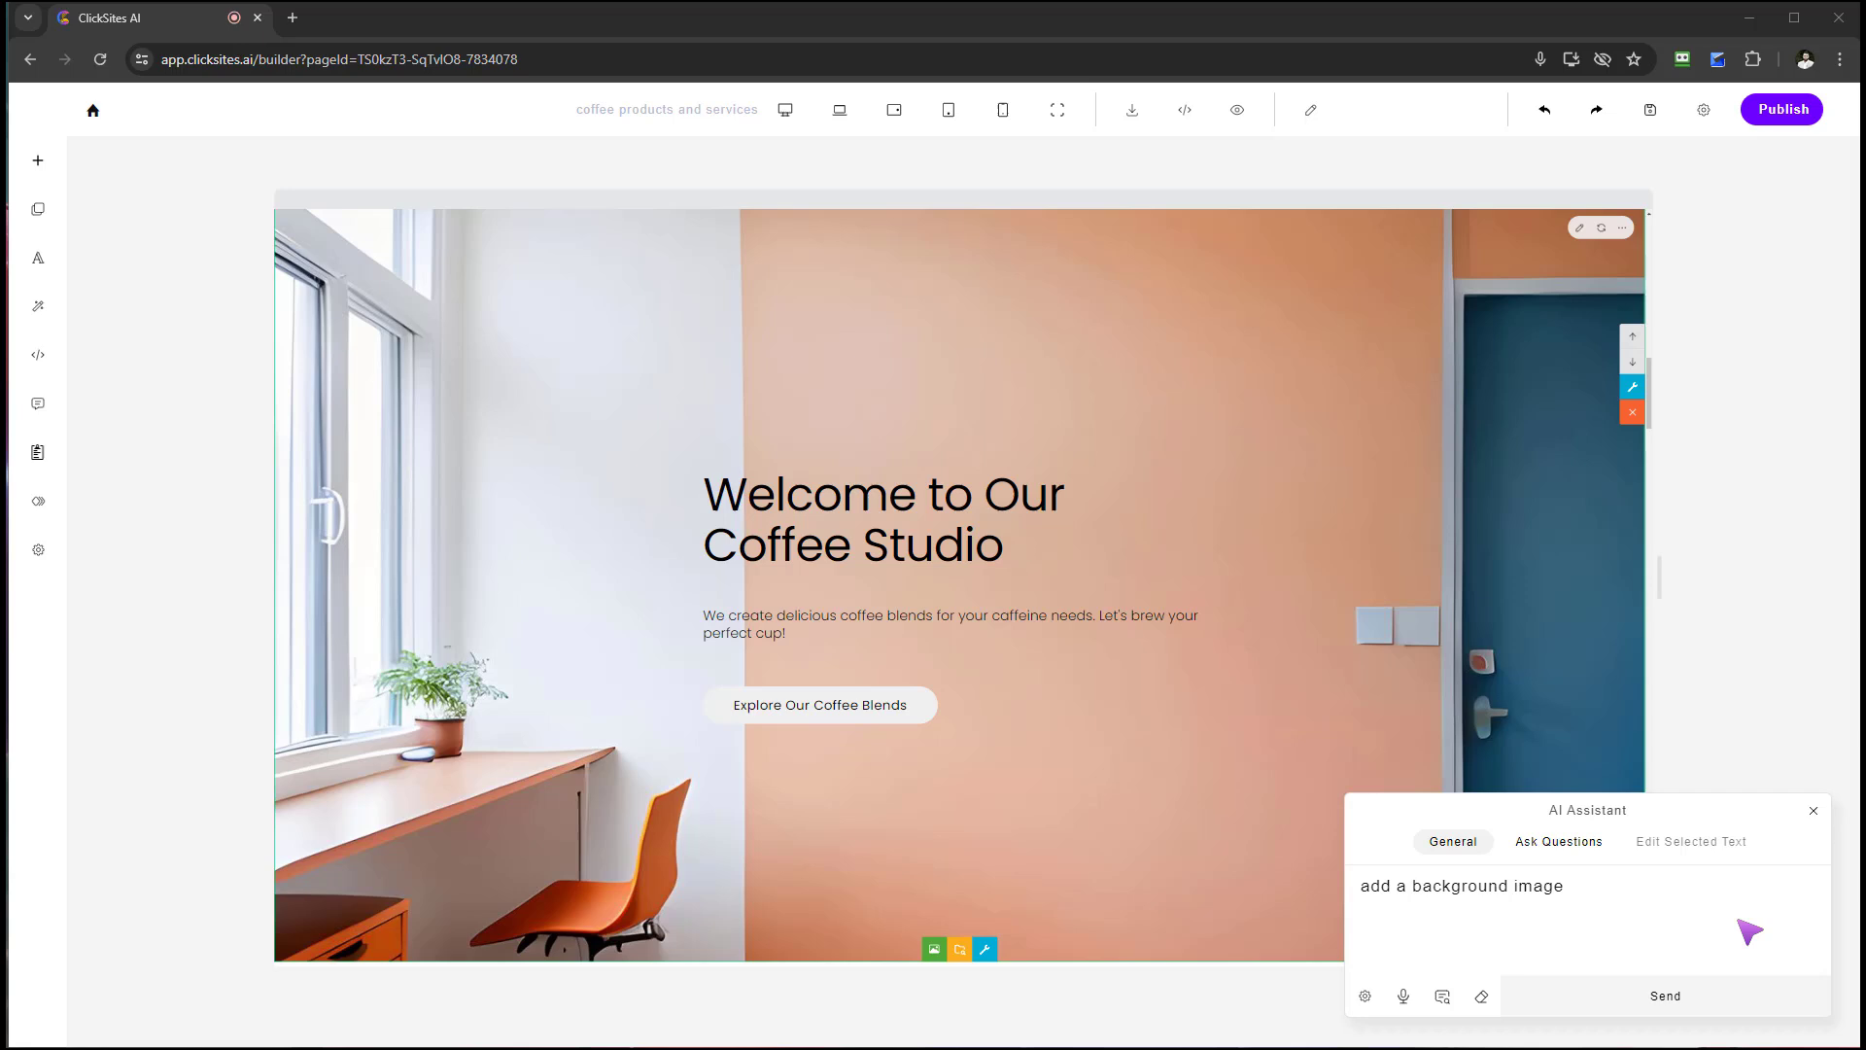
- Remove the Coffee Studio section's background with the AI Assistant prompt "delete background image"
left_click_drag(1750, 931, 1392, 887)
type("delee")
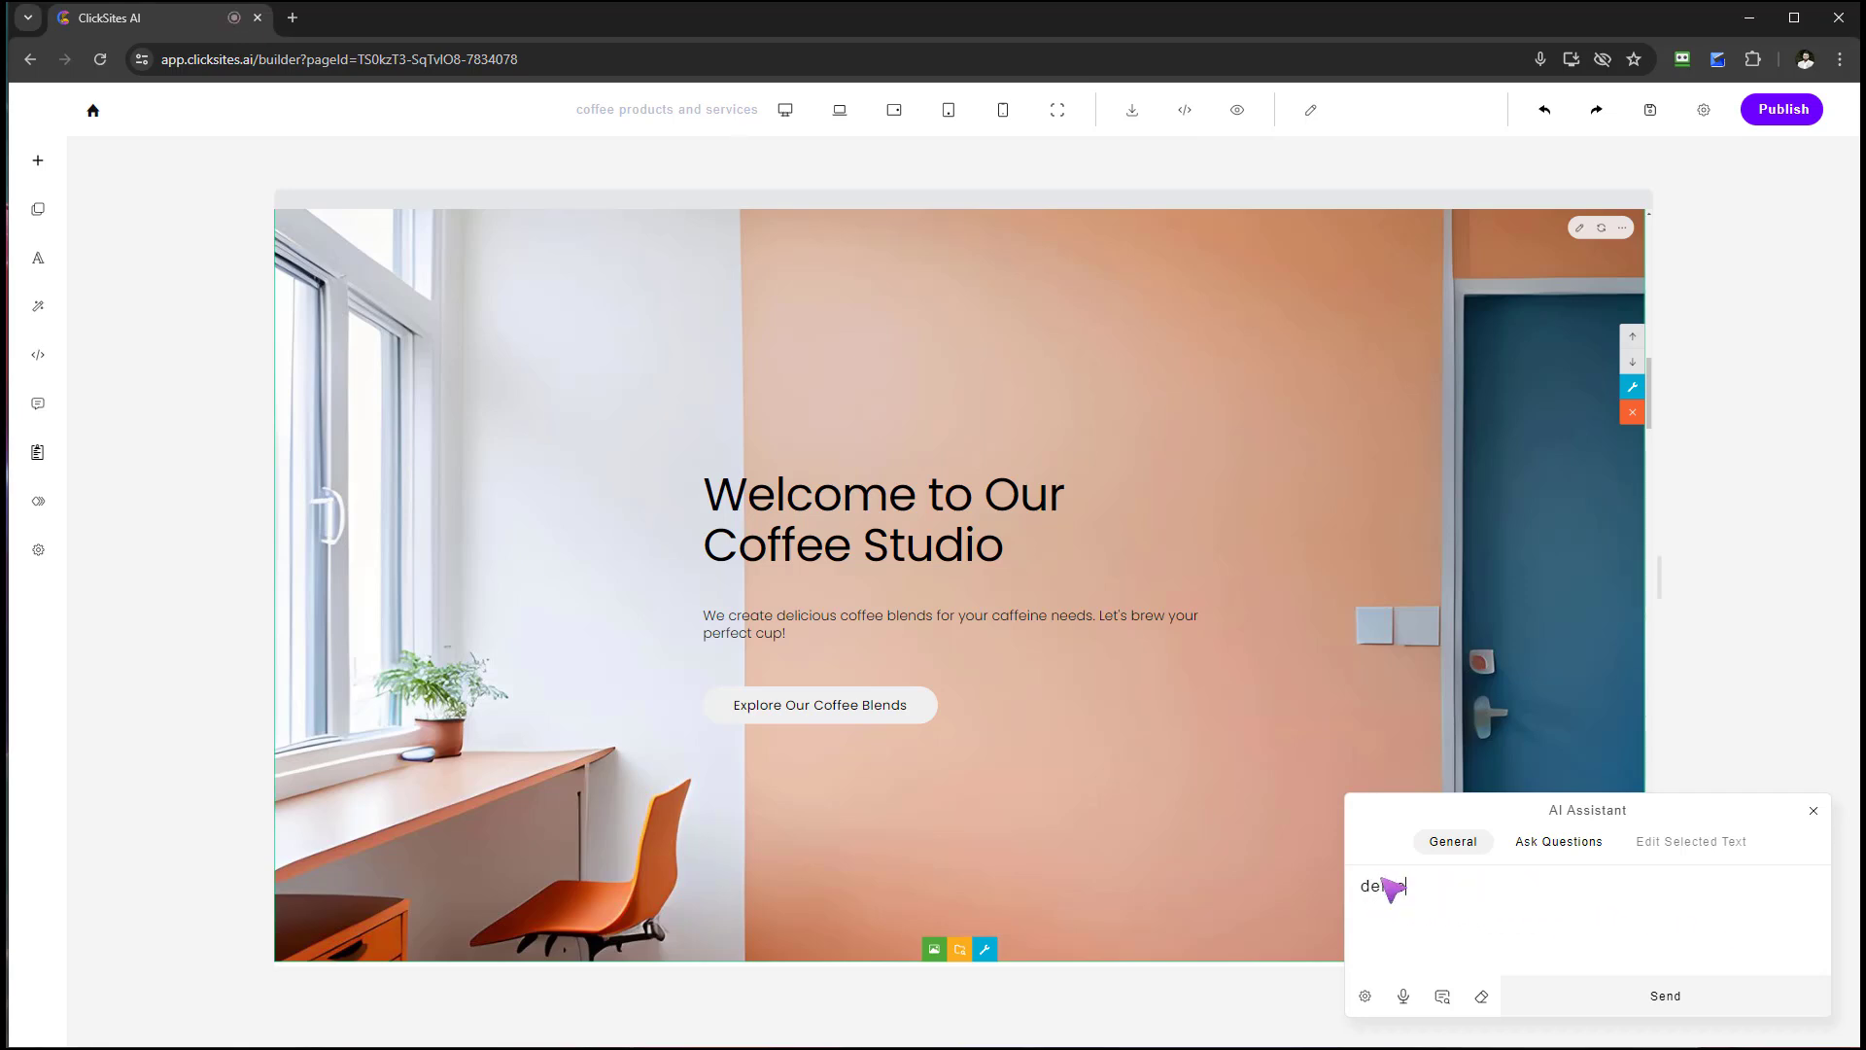
key("BackSpace")
type("te background image")
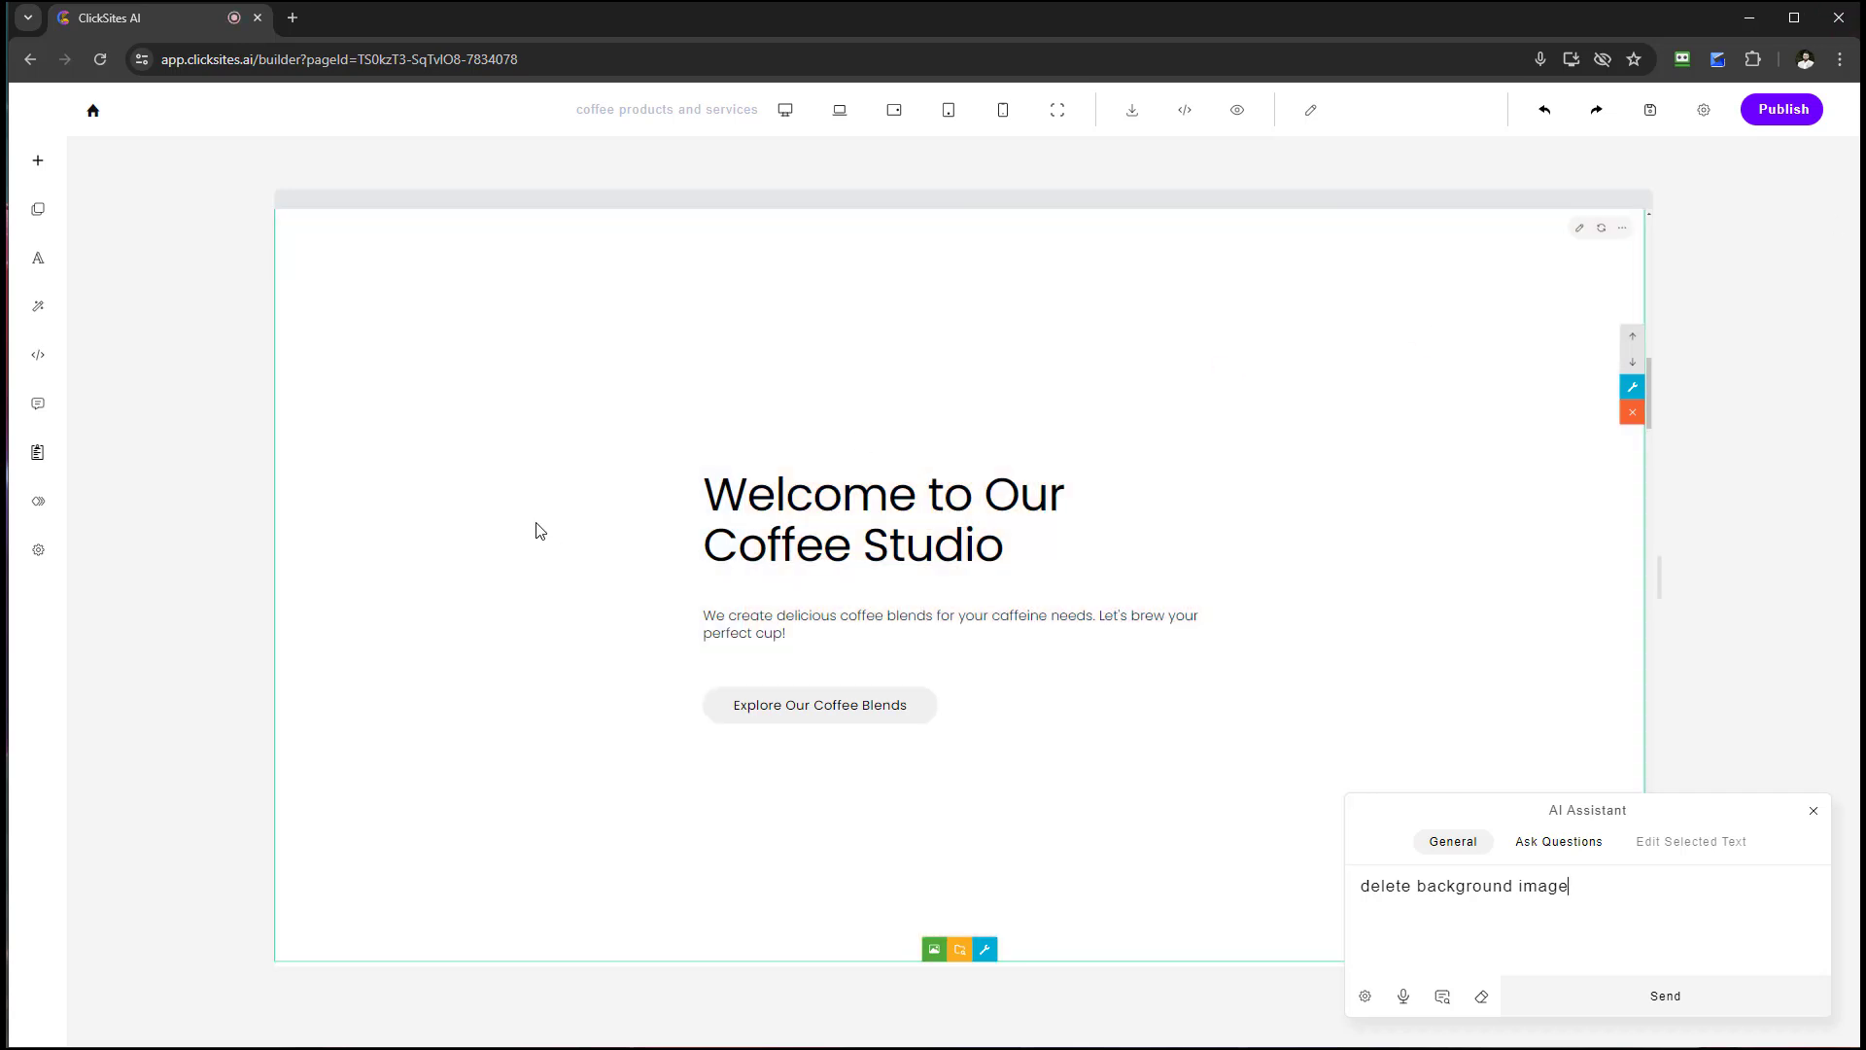
- Have the AI Assistant create a section highlighting AI-powered web solutions with an attention-grabbing headline, an engaging paragraph, an image and a compelling call-to-action button
scroll(1070, 617, "down", 1)
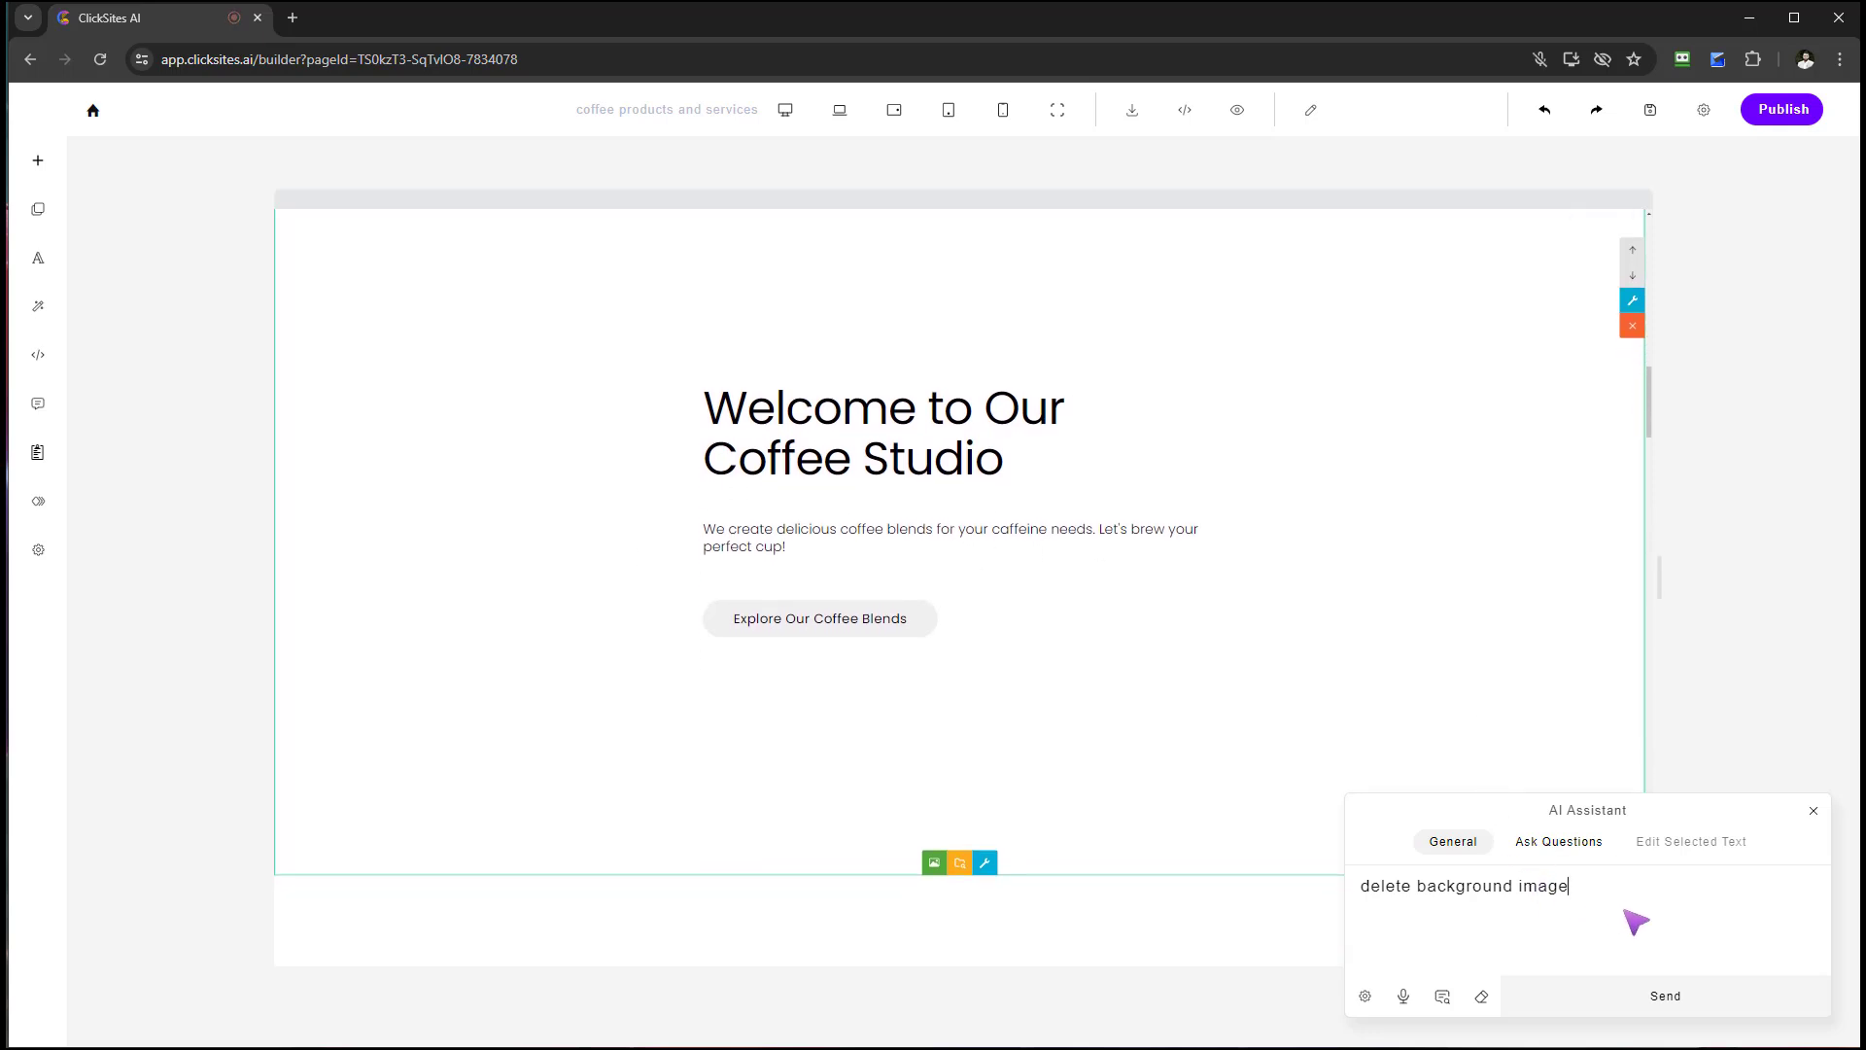
scroll(885, 622, "down", 2)
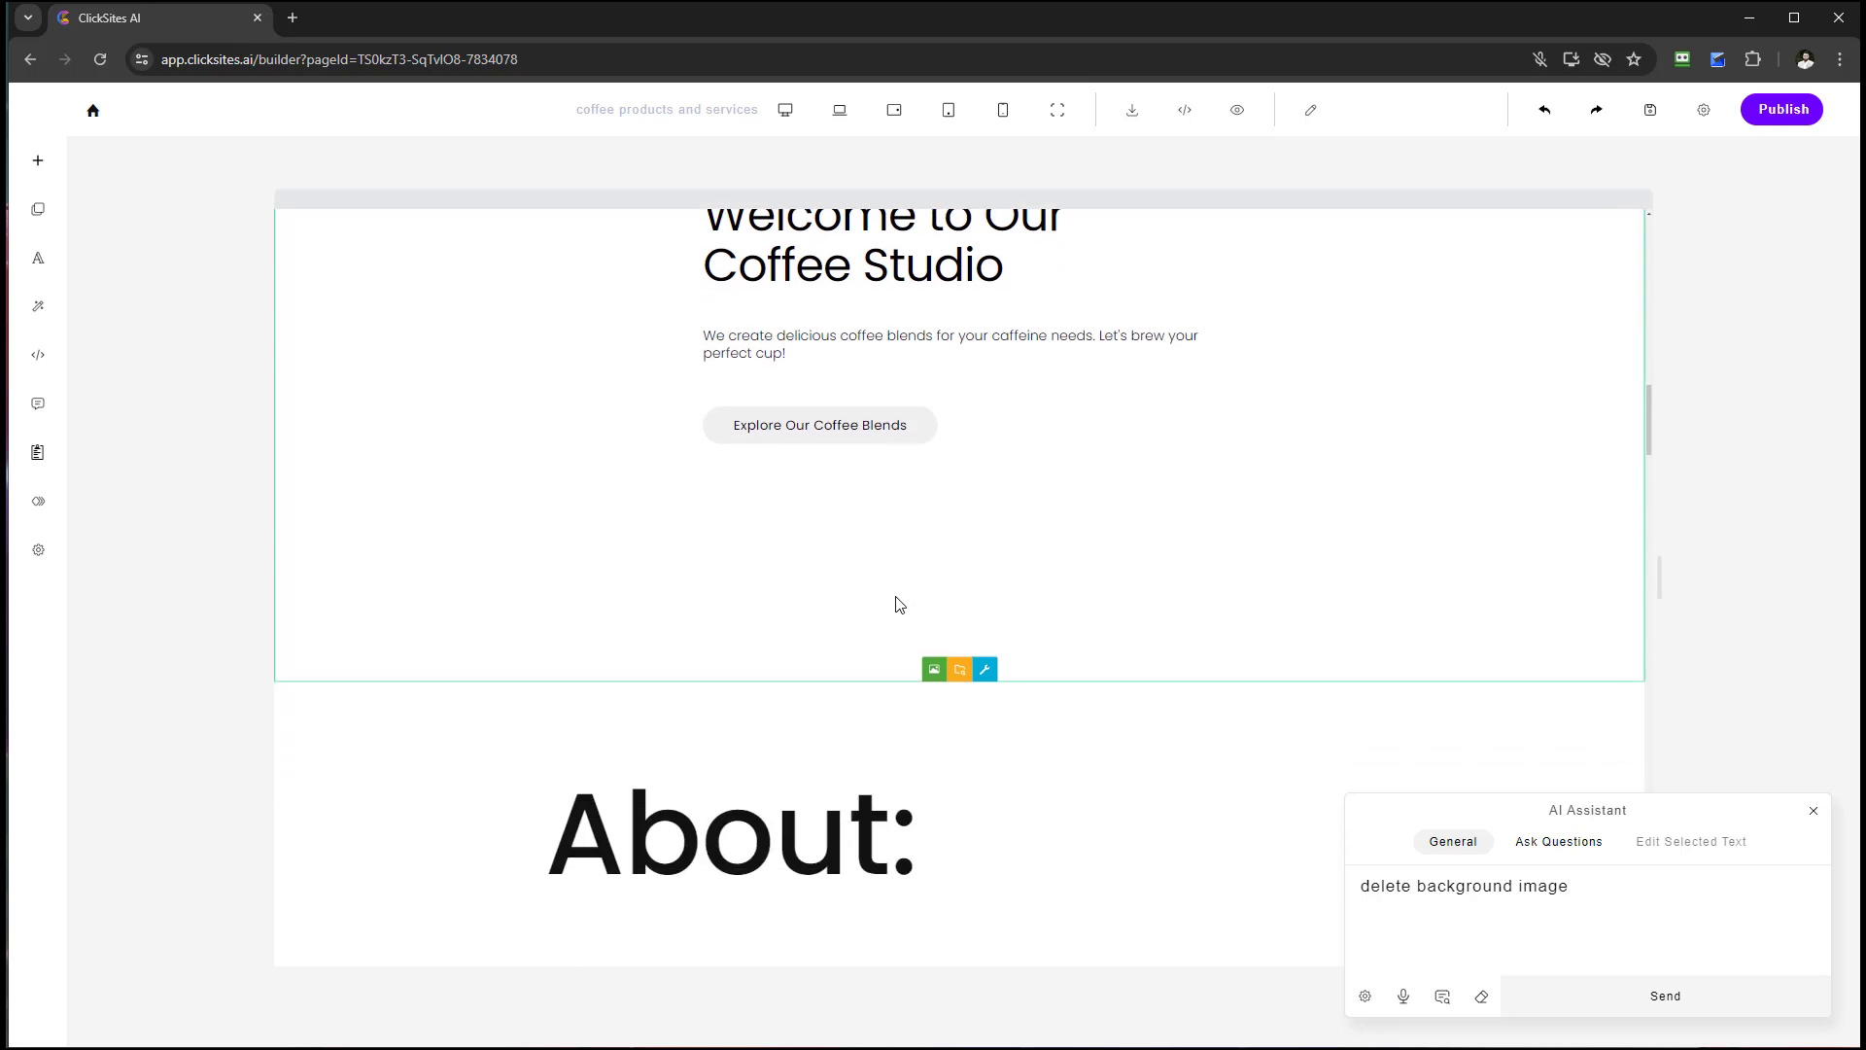
scroll(924, 466, "up", 5)
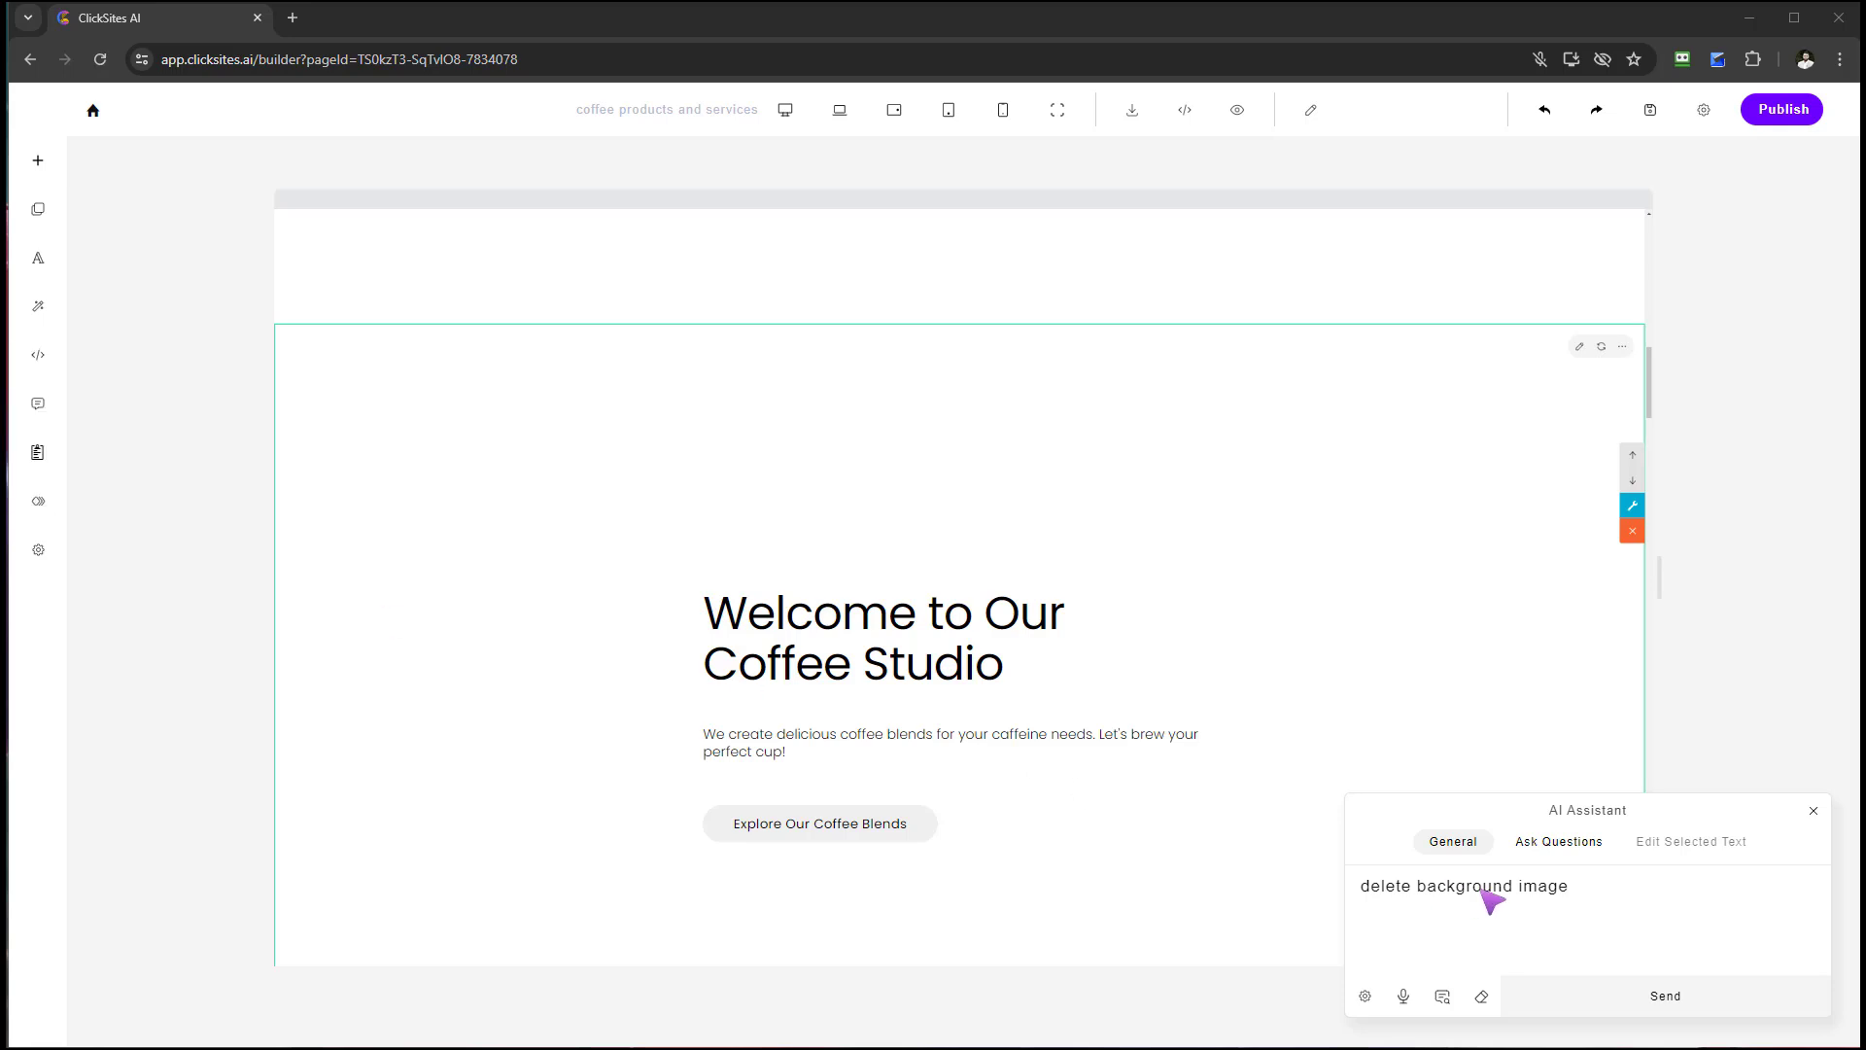
left_click_drag(1616, 906, 1259, 868)
key("BackSpace")
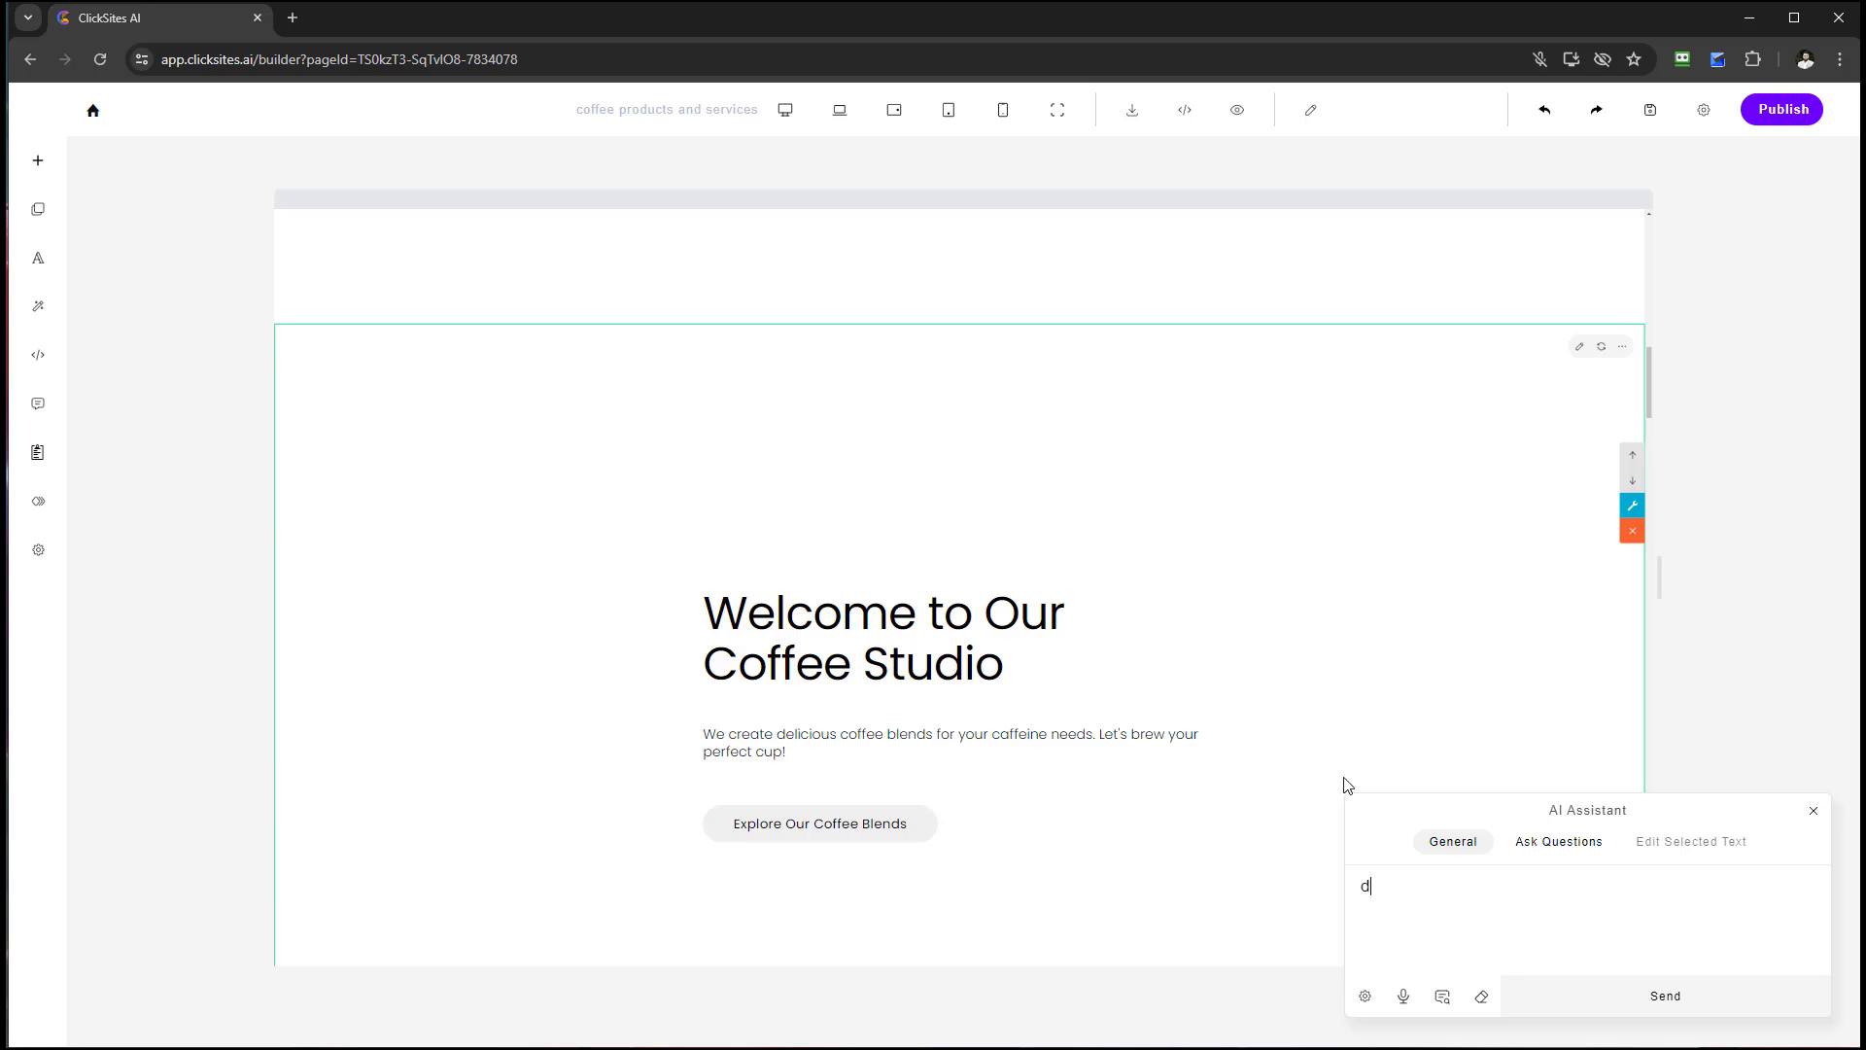
key("BackSpace")
type("Create a section that highlights our AI-powered web solutions. Include an attention-grabbing headline, an engaging paragraph, an image, and a compelling call-to-action button.")
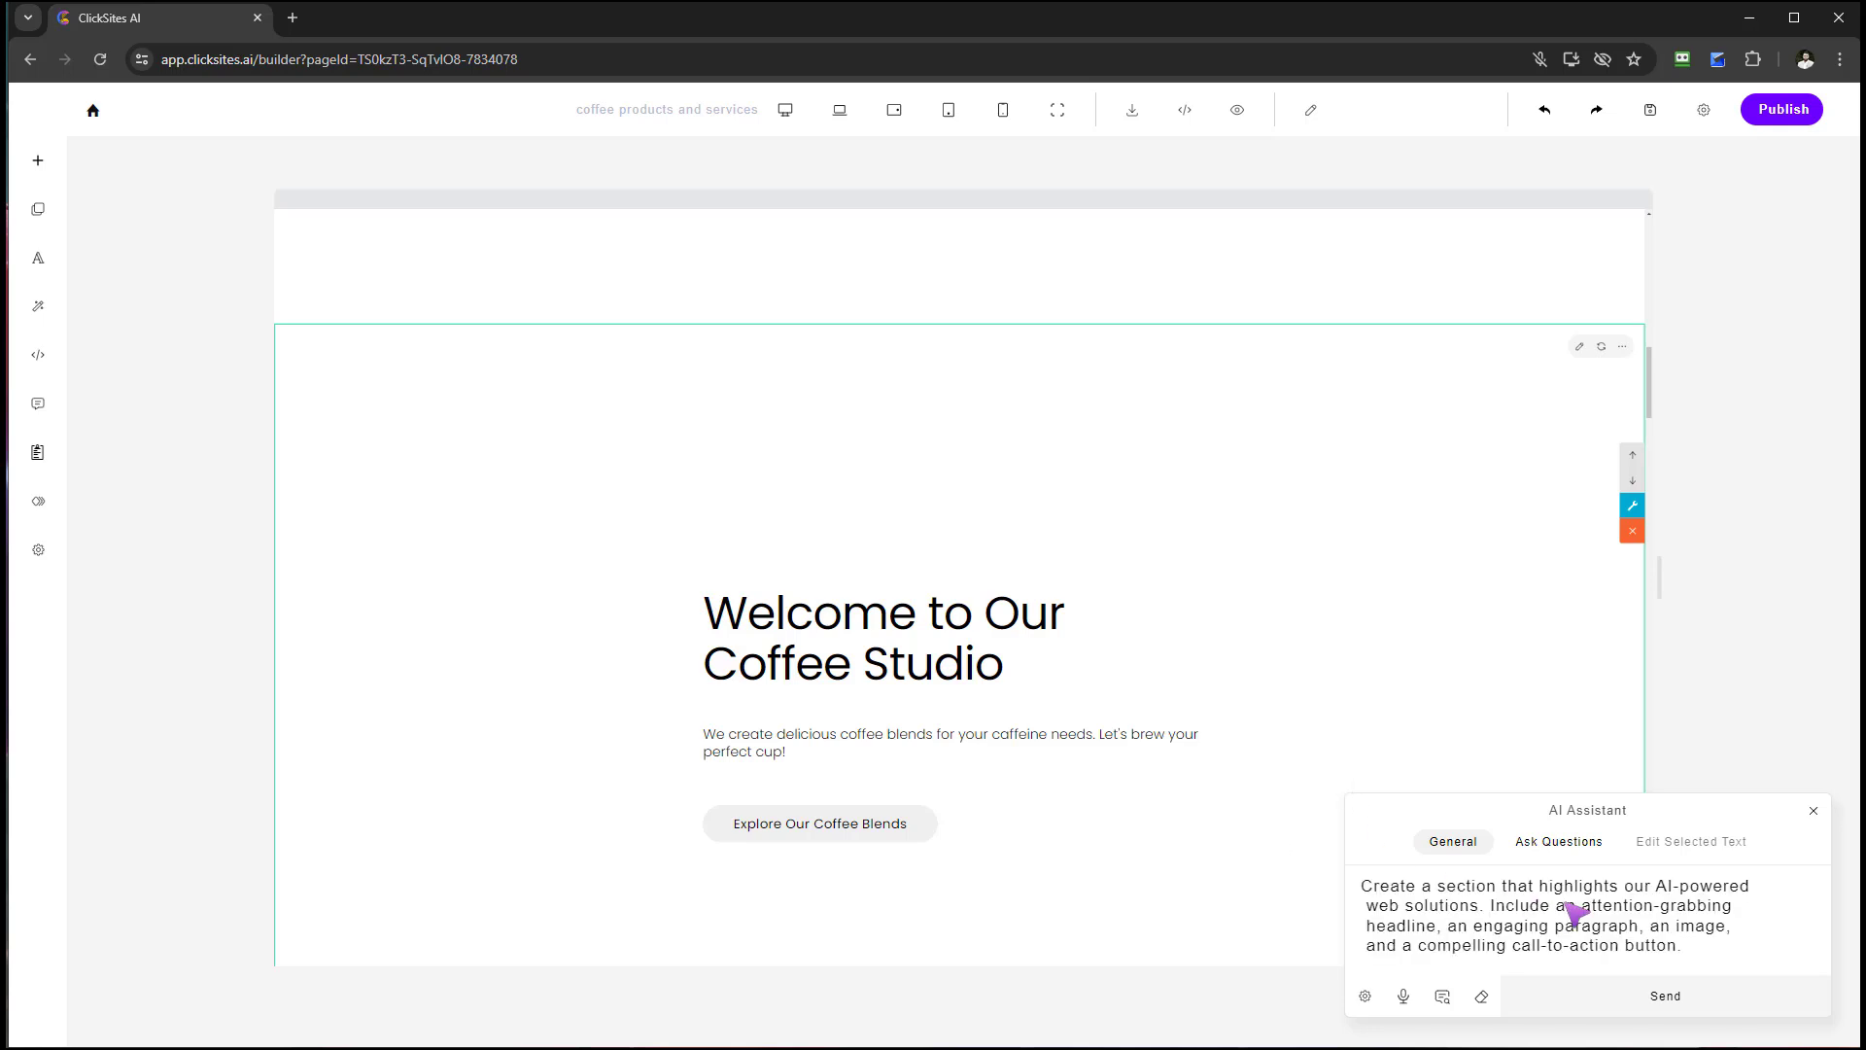
left_click(1674, 1005)
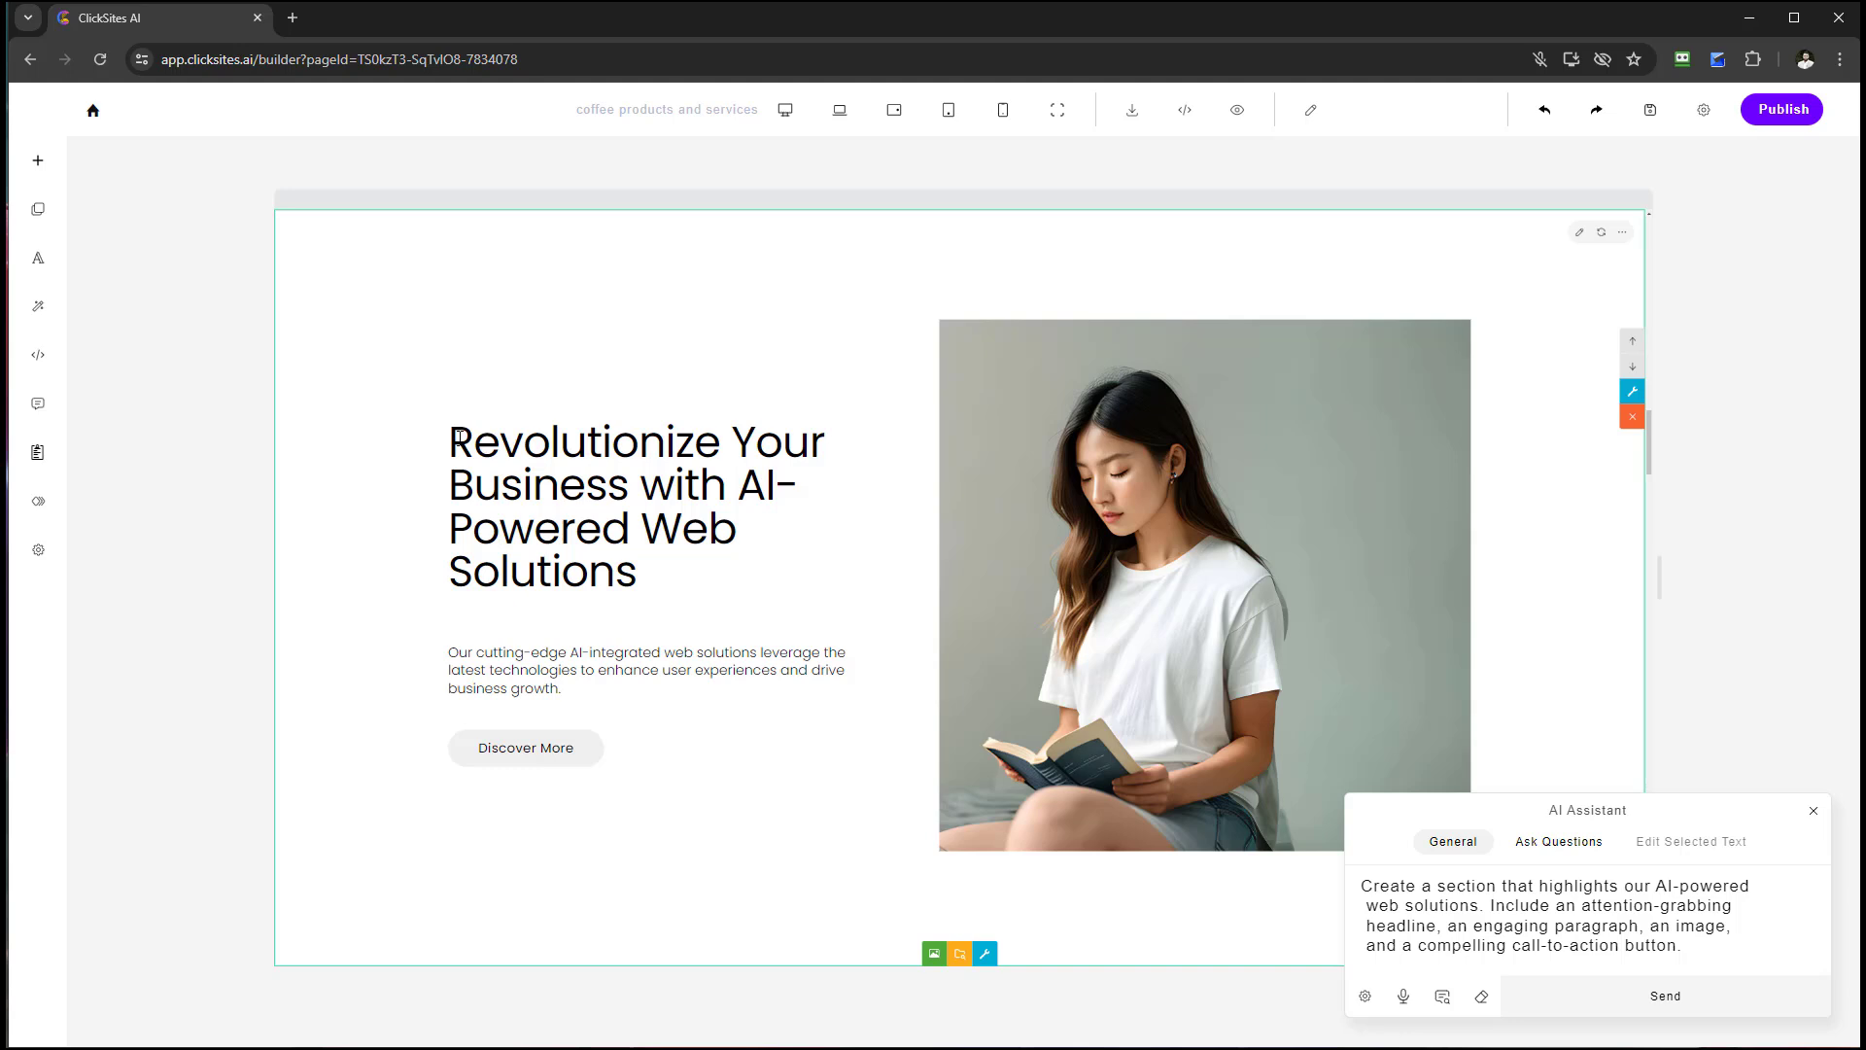
- Edit the selected AI-Powered Web Solutions headline with the AI Assistant prompt "add a gradient color of blue and yellow"
left_click_drag(450, 434, 638, 581)
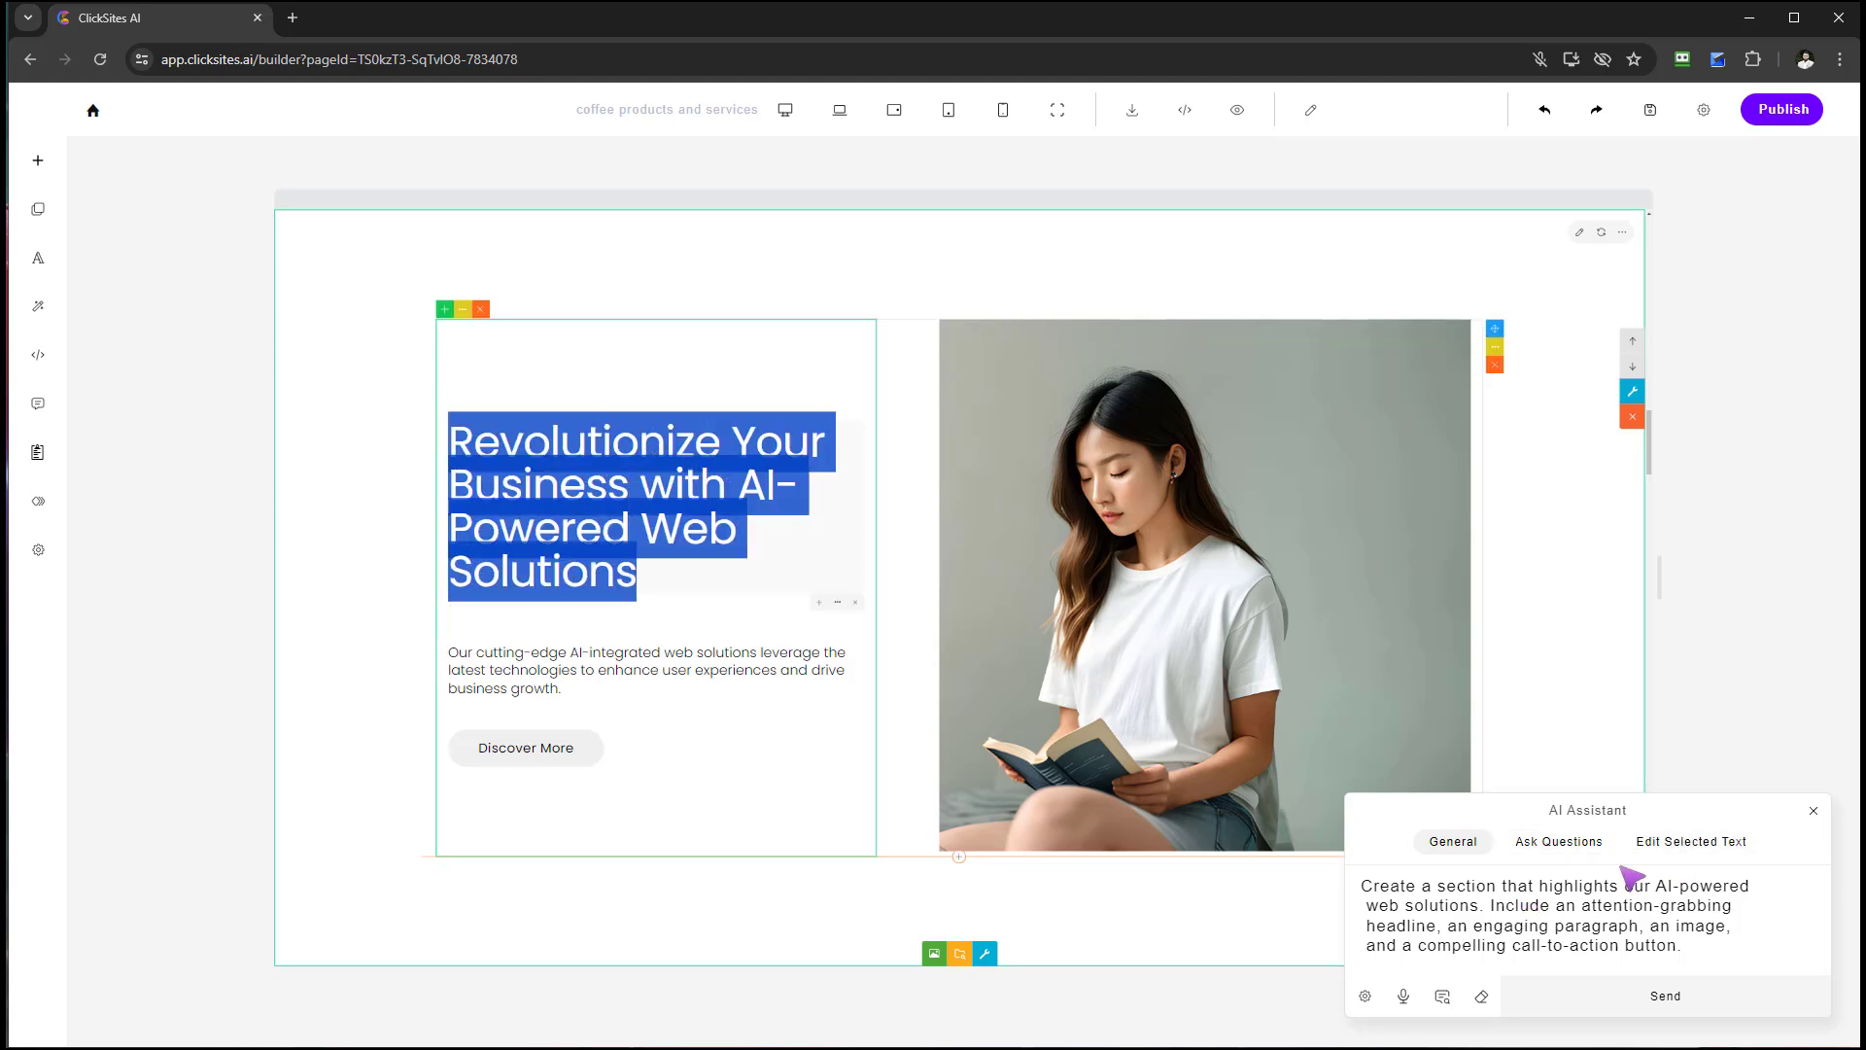
left_click(1652, 842)
left_click_drag(638, 584, 447, 445)
left_click_drag(1726, 949, 1397, 893)
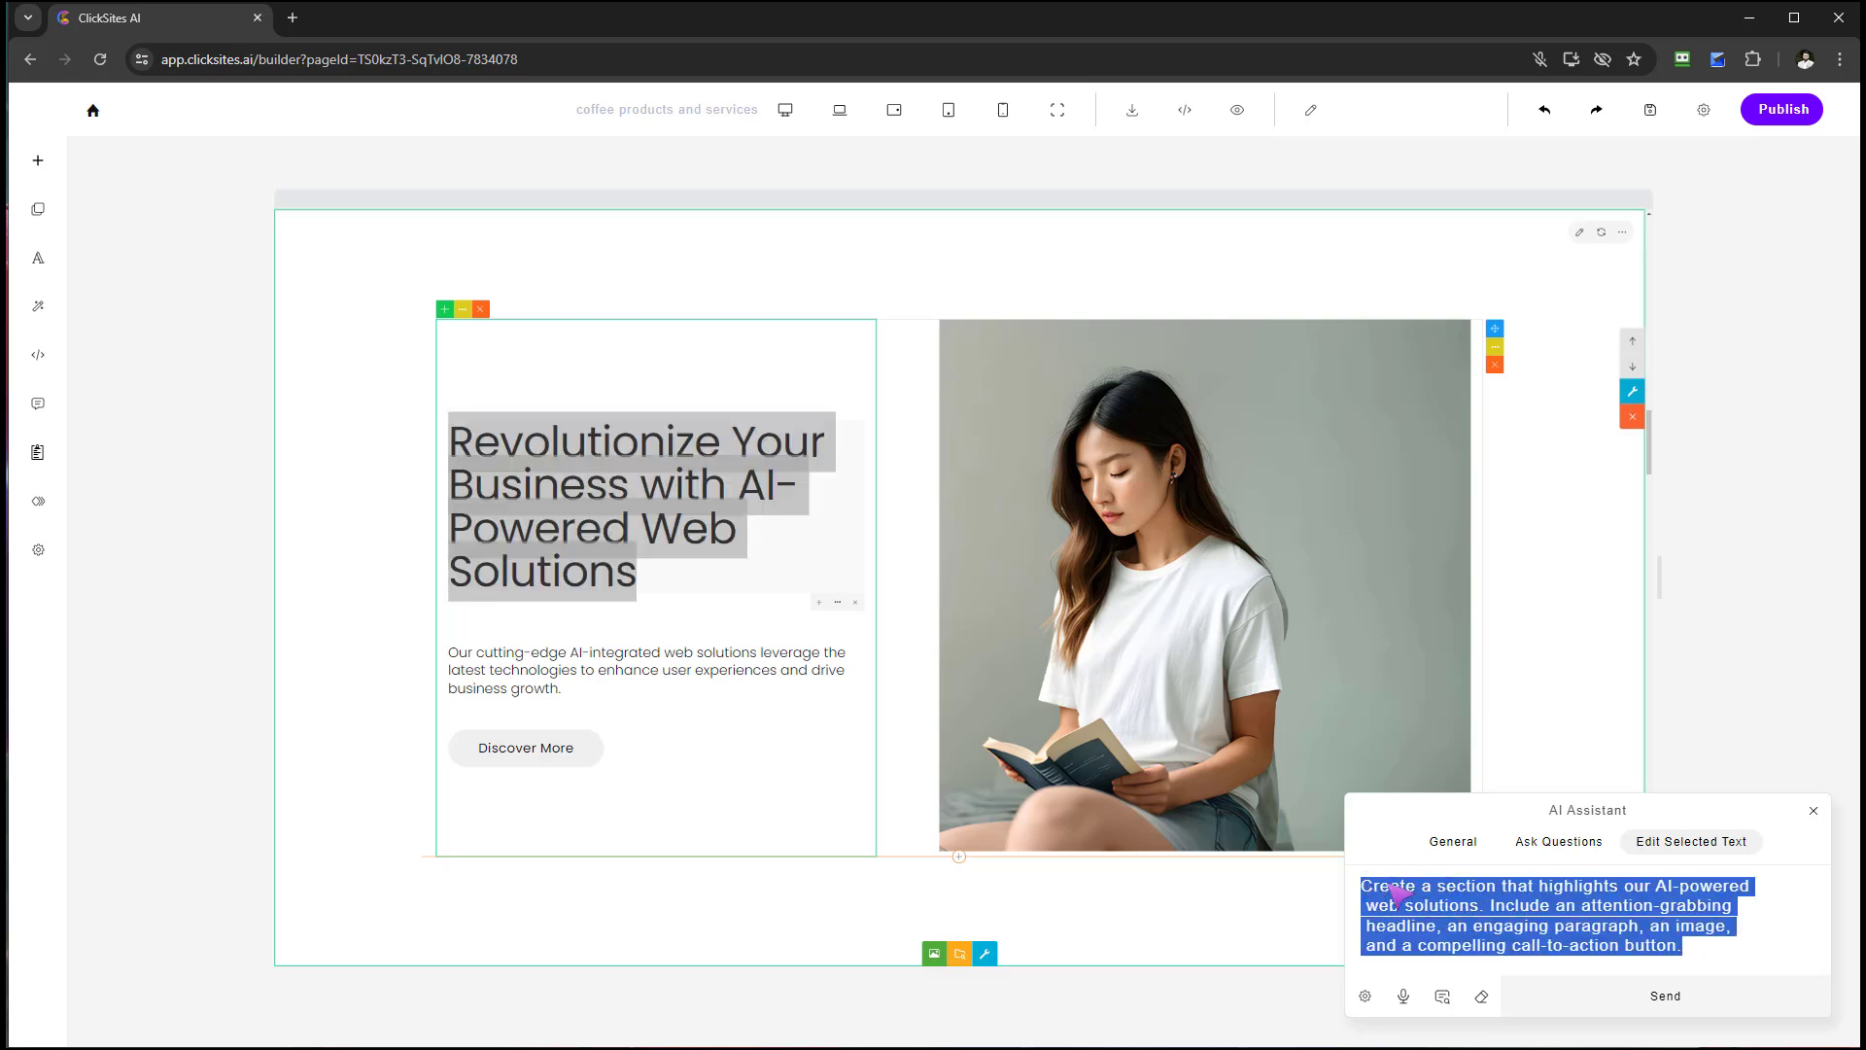
type("add a")
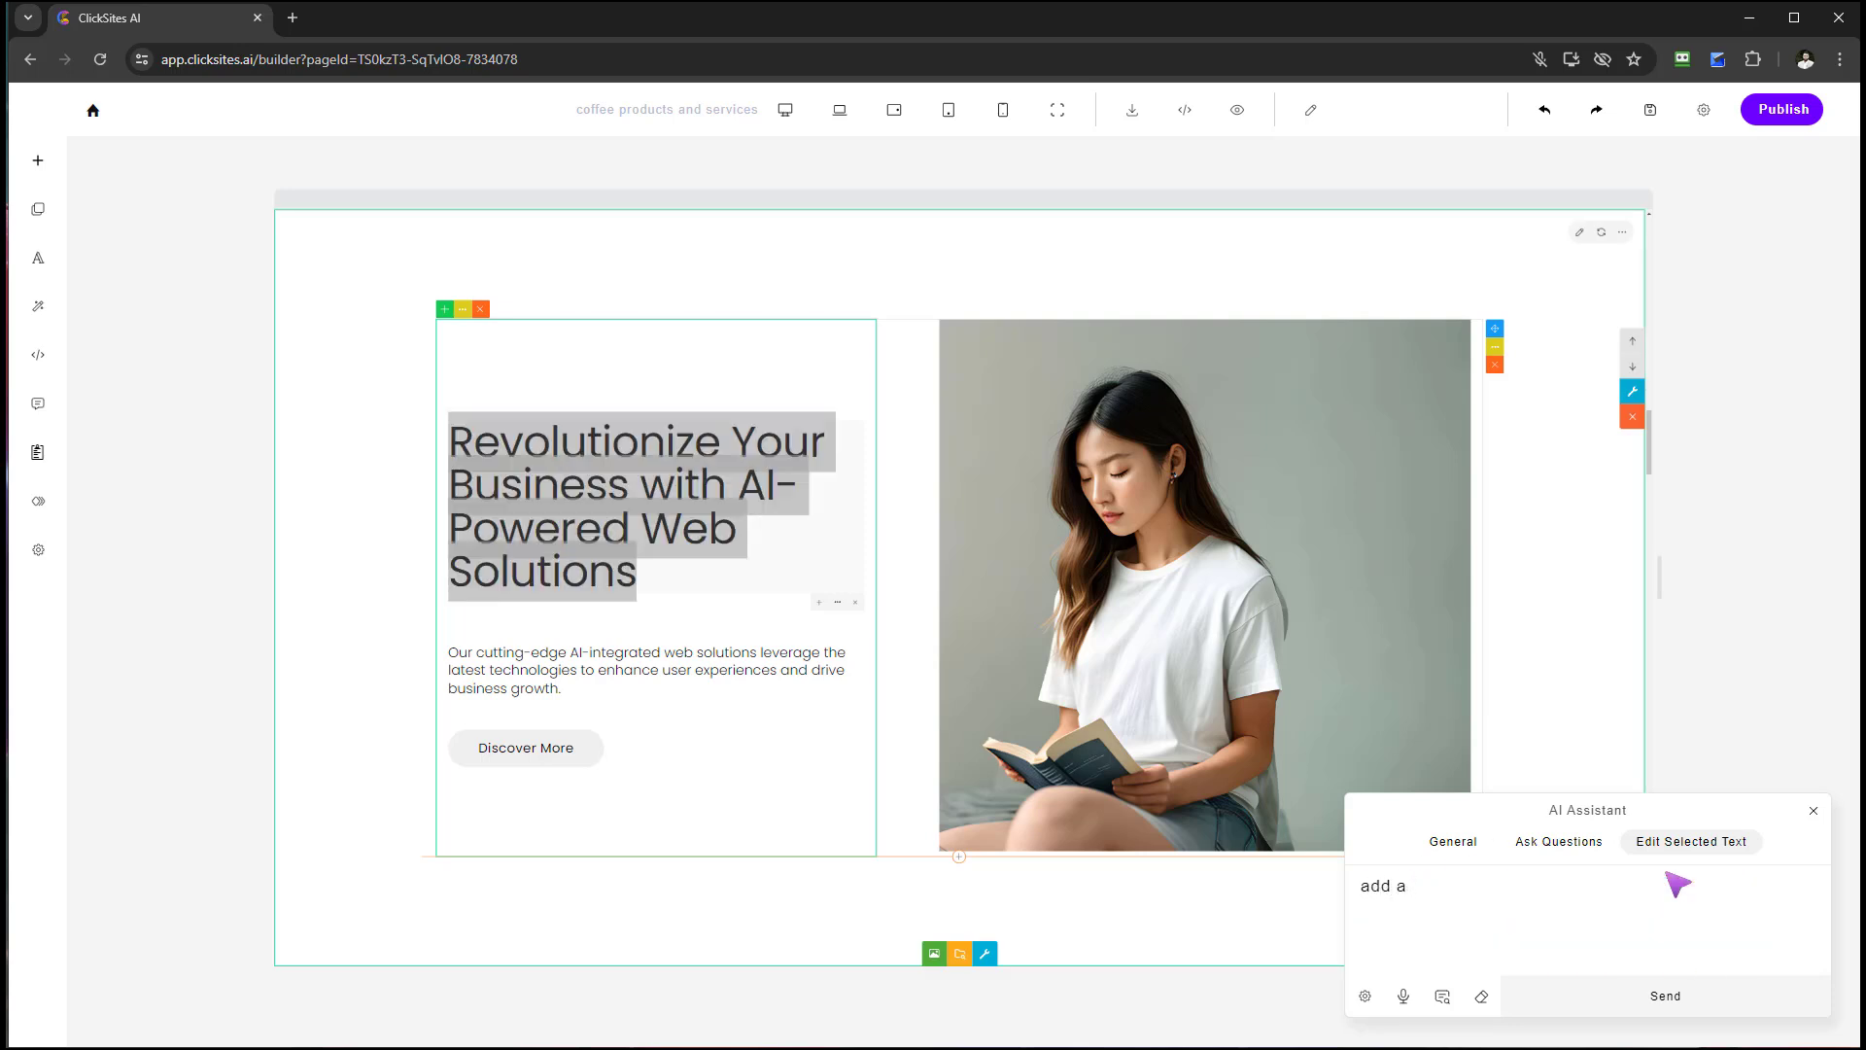
type(" gradient colour of blue and yellow")
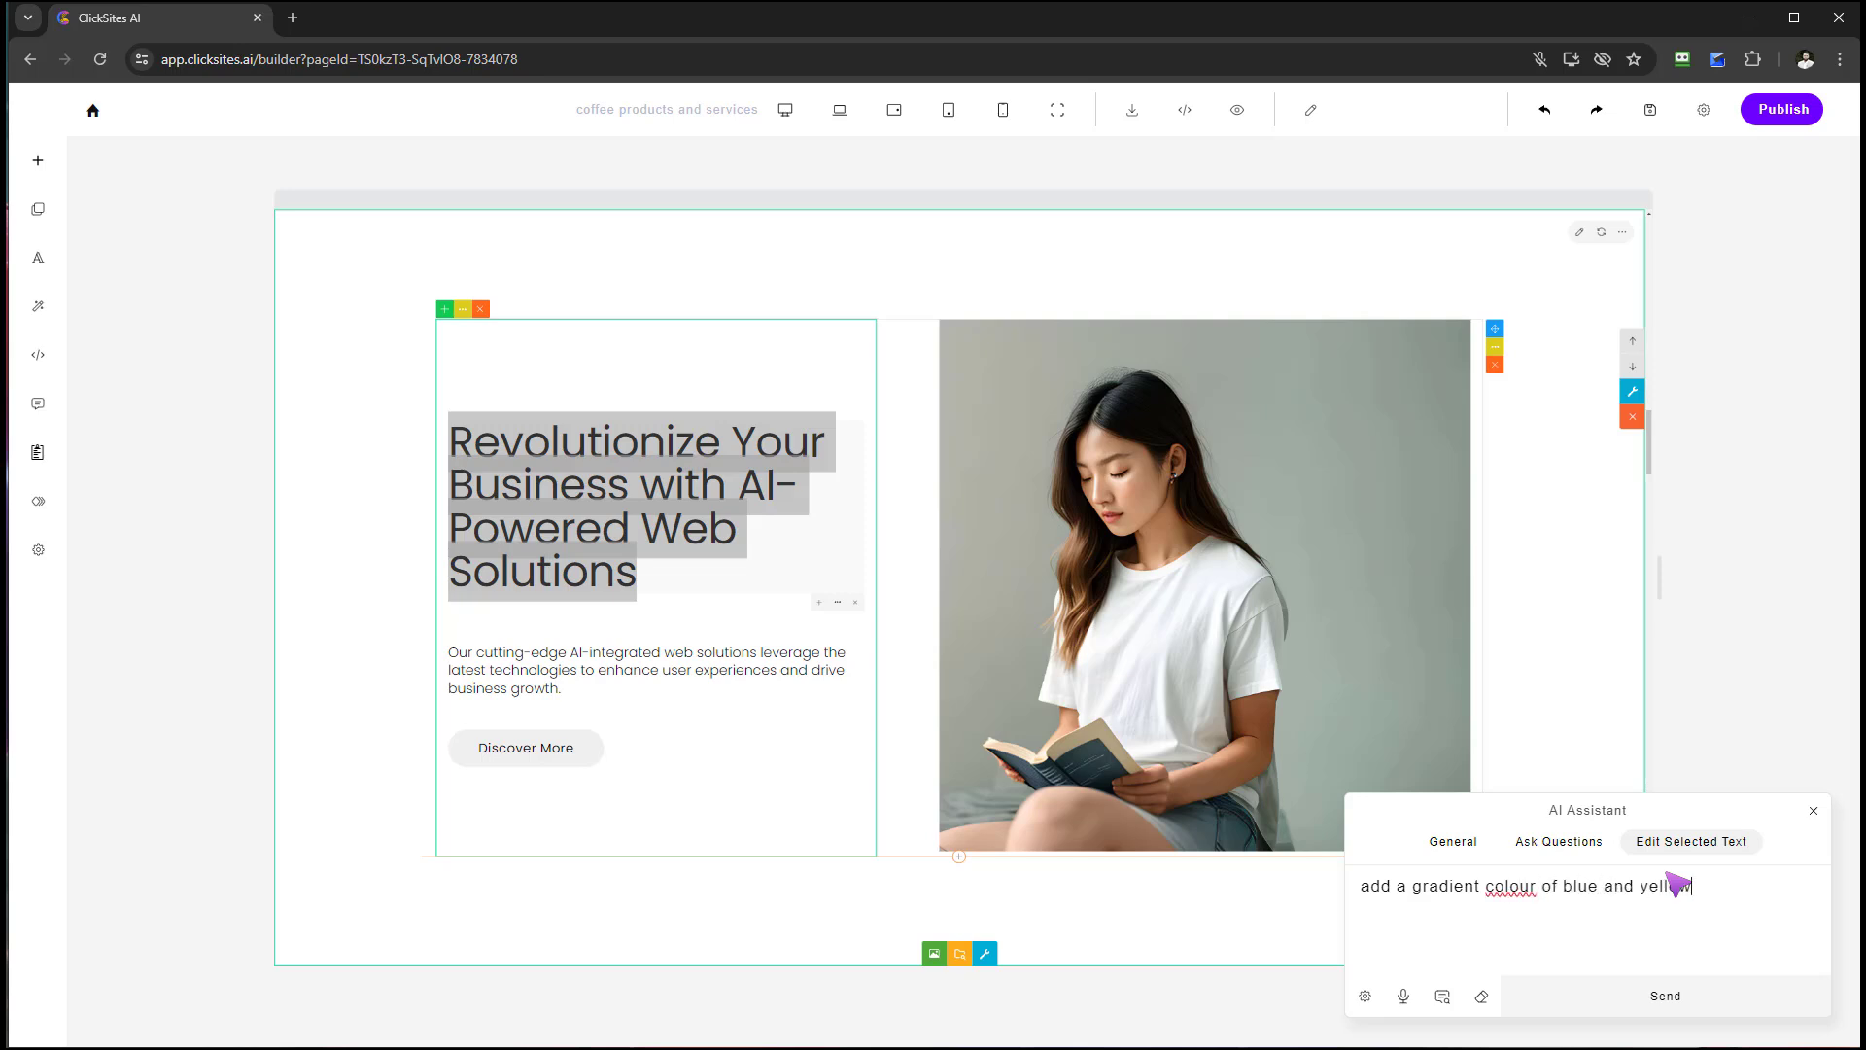
right_click(1522, 888)
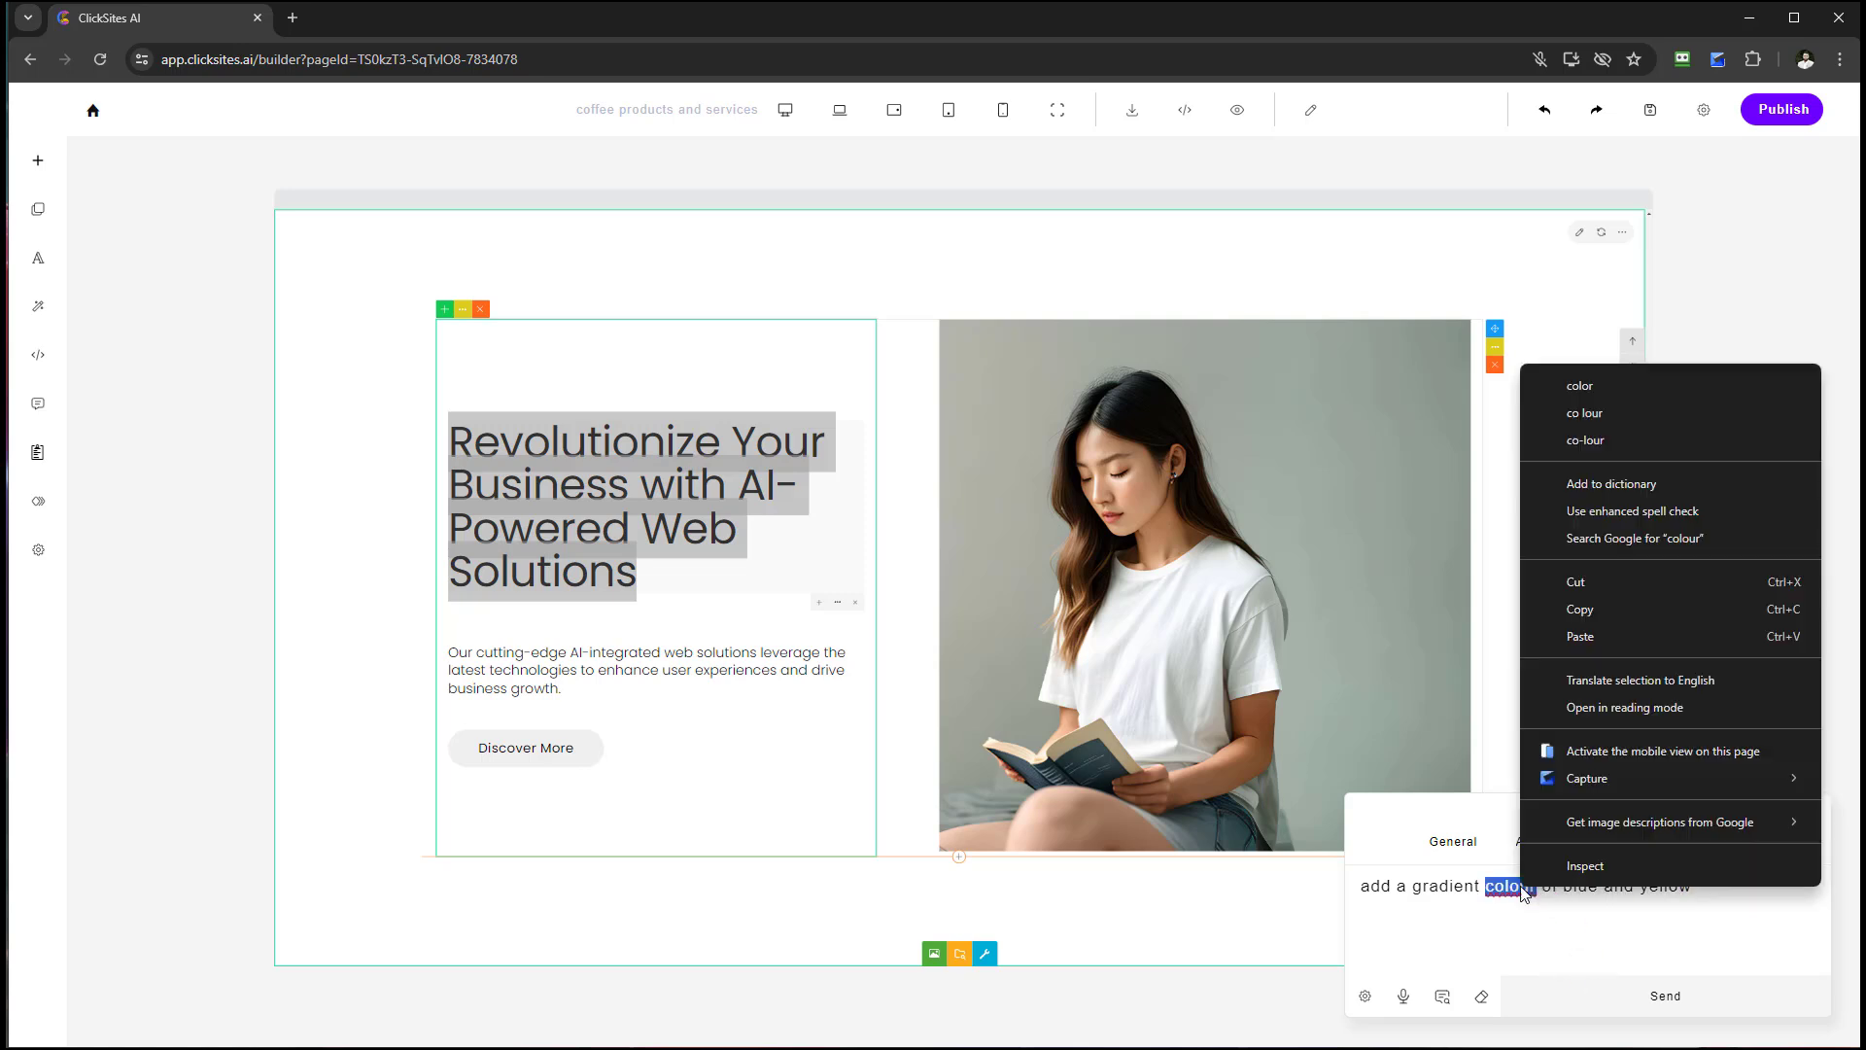
left_click(1614, 393)
left_click(1657, 998)
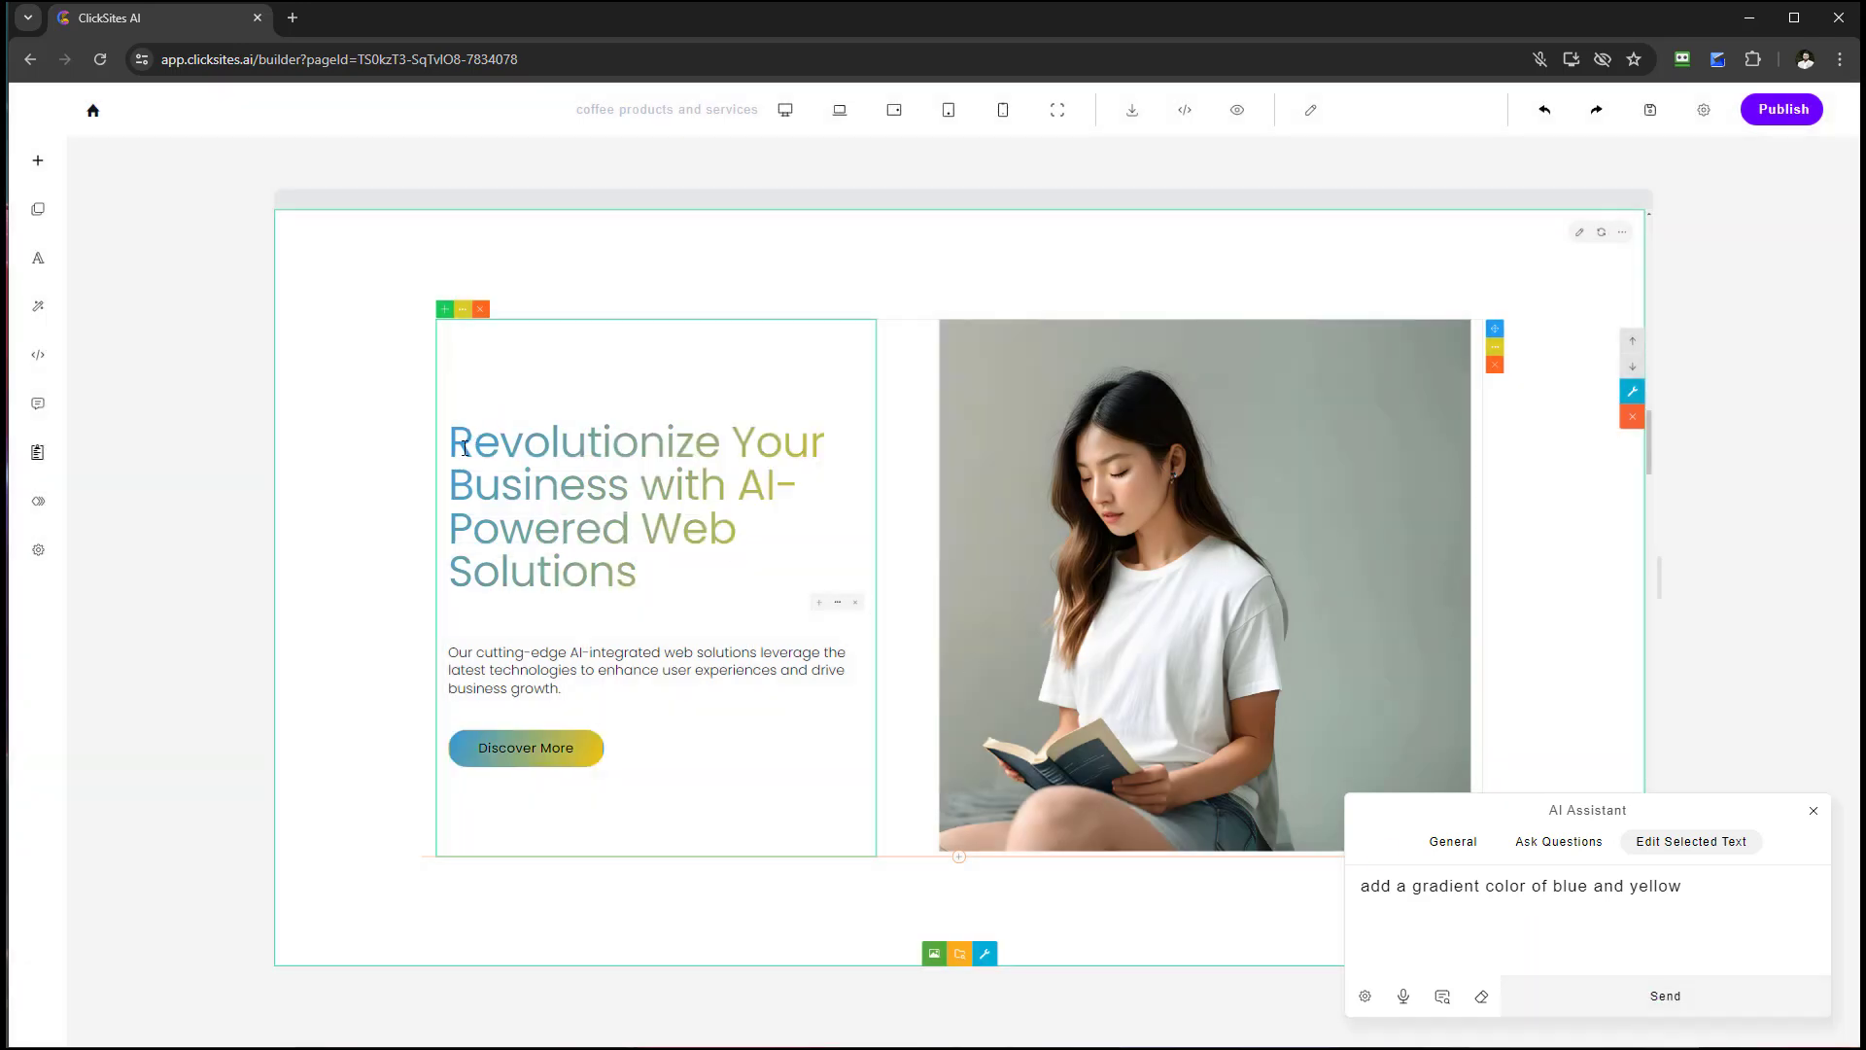
- Examine the blue and yellow gradient on the AI-Powered Web Solutions headline by selecting and deselecting its text
left_click_drag(464, 448, 816, 595)
left_click(450, 384)
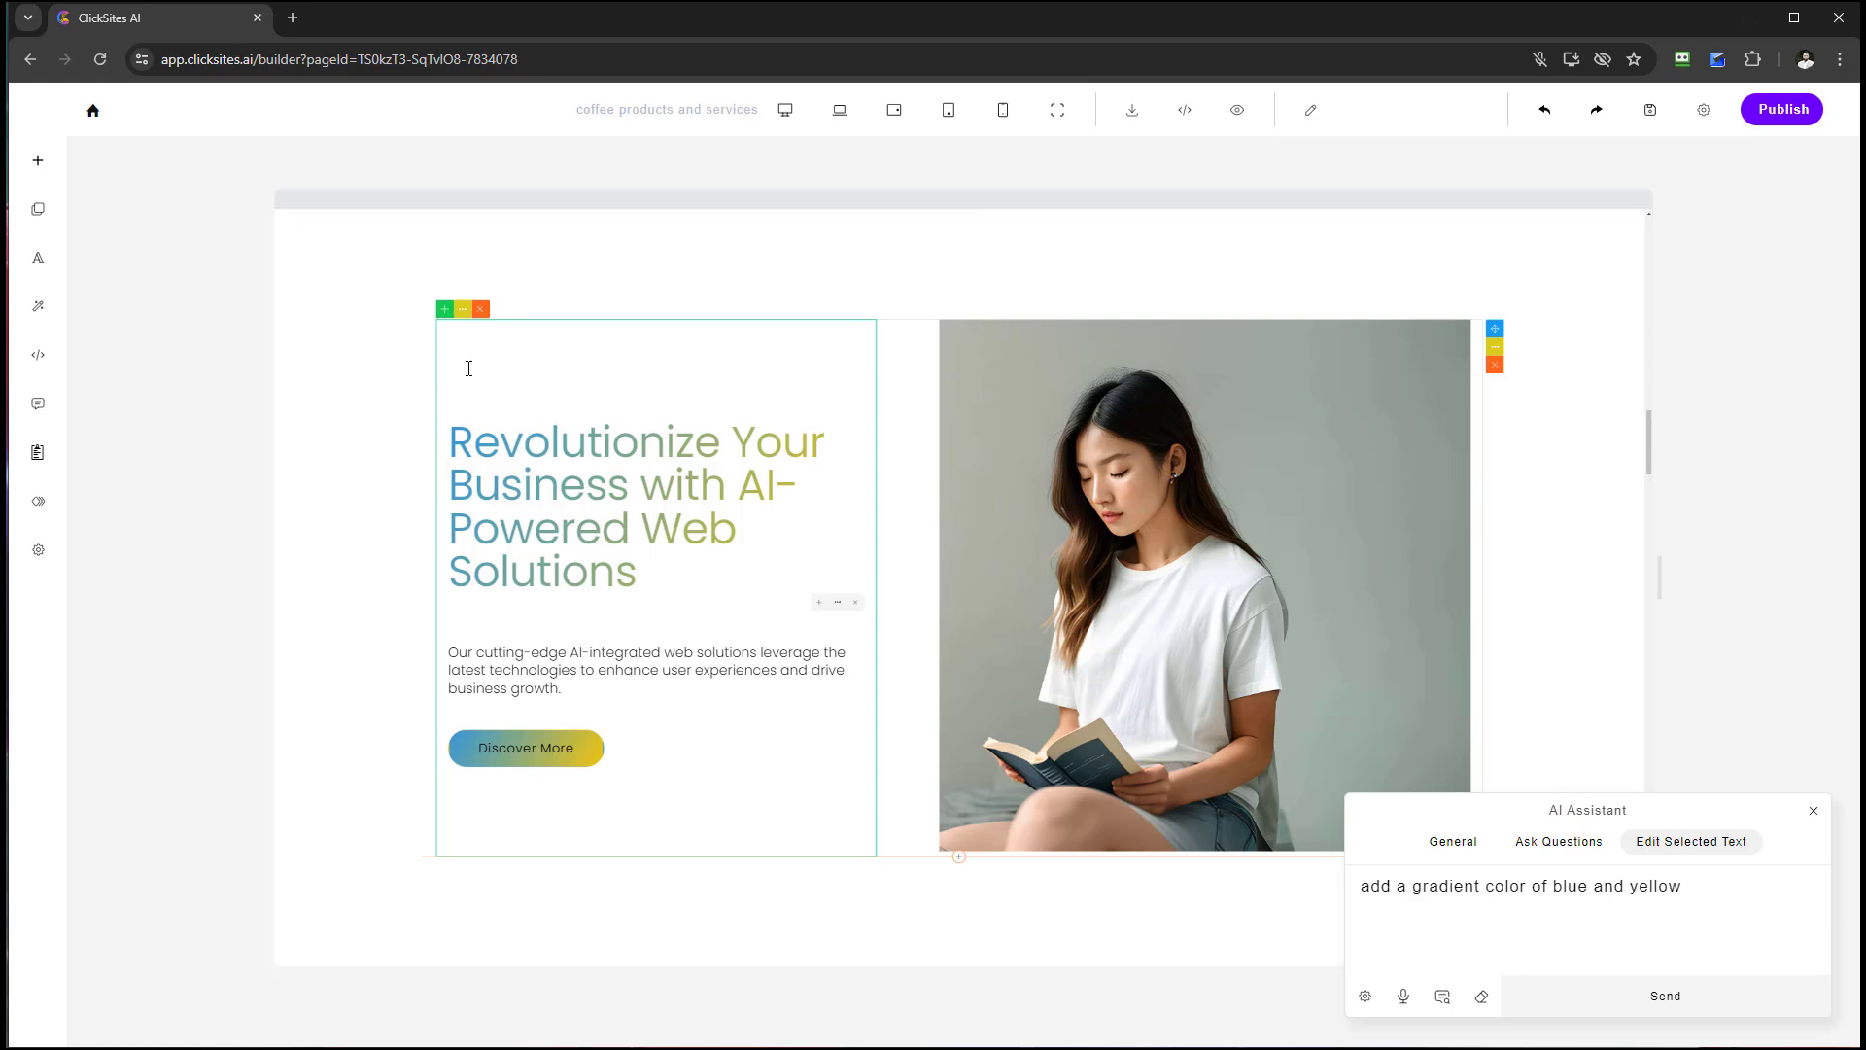
triple_click(465, 423)
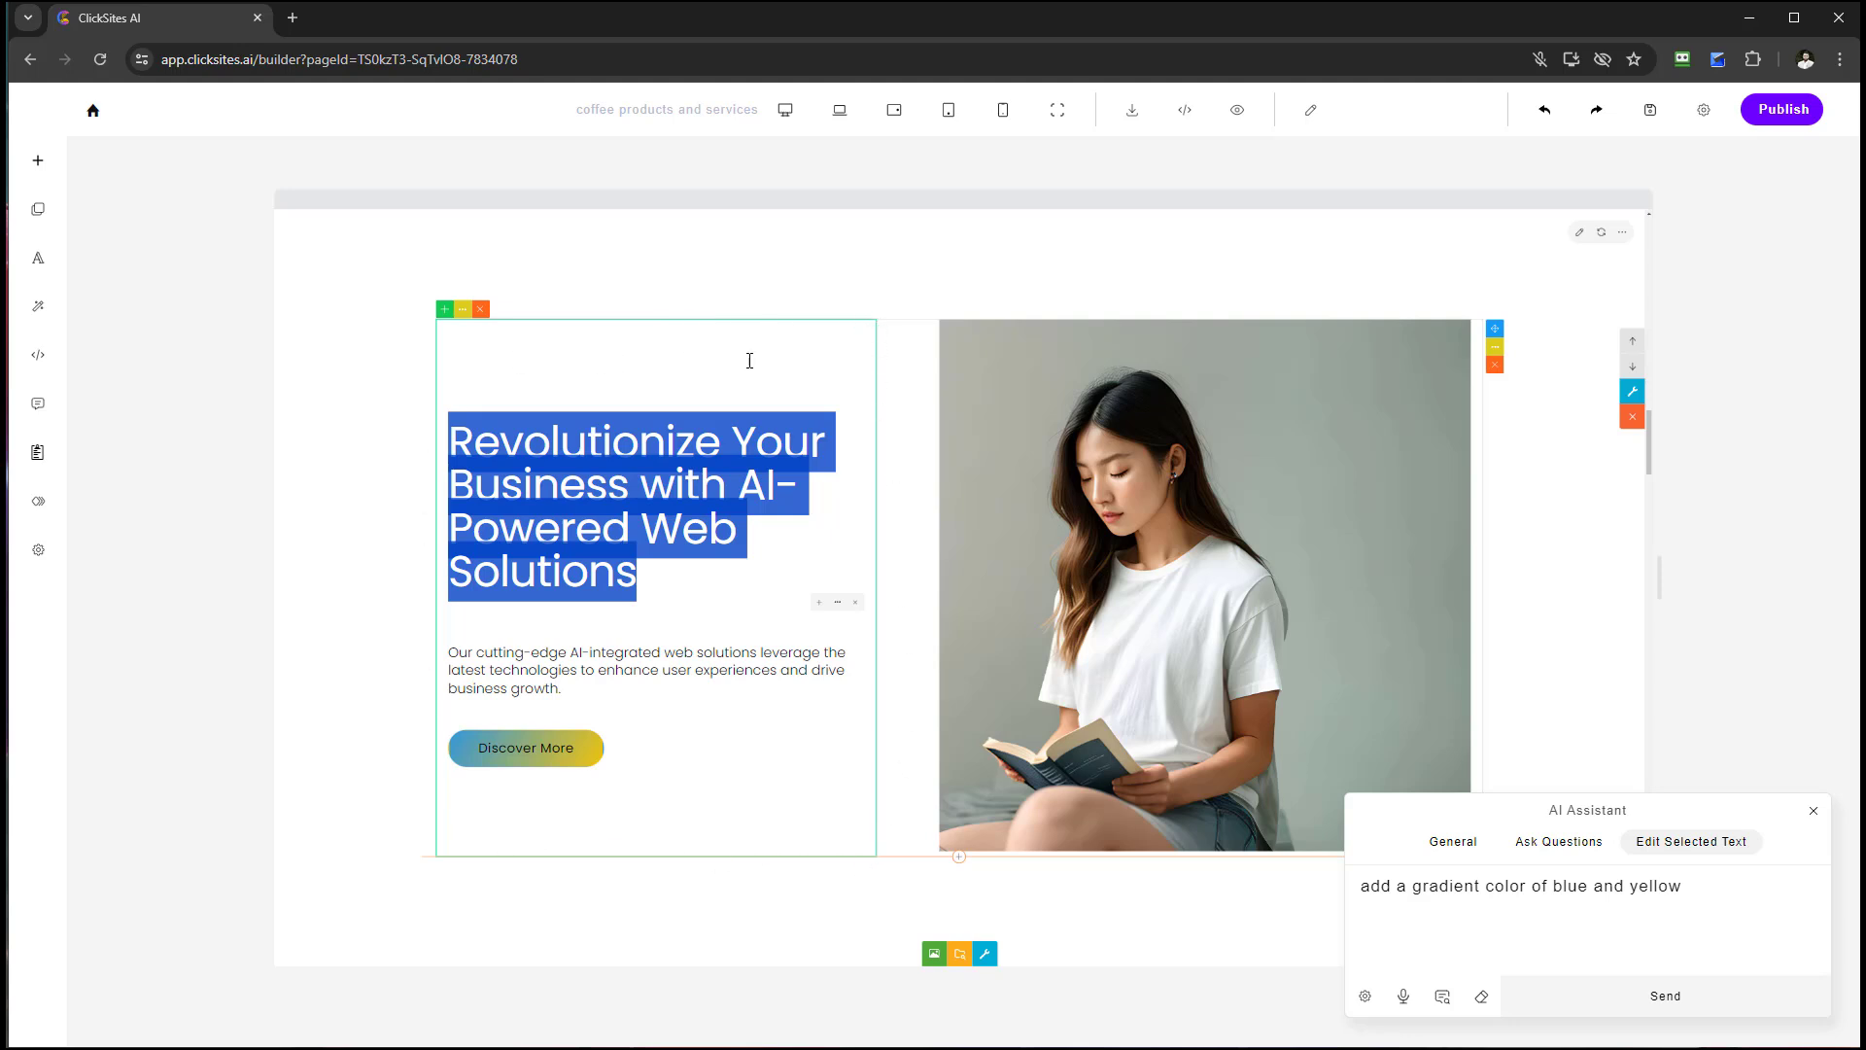
left_click(720, 442)
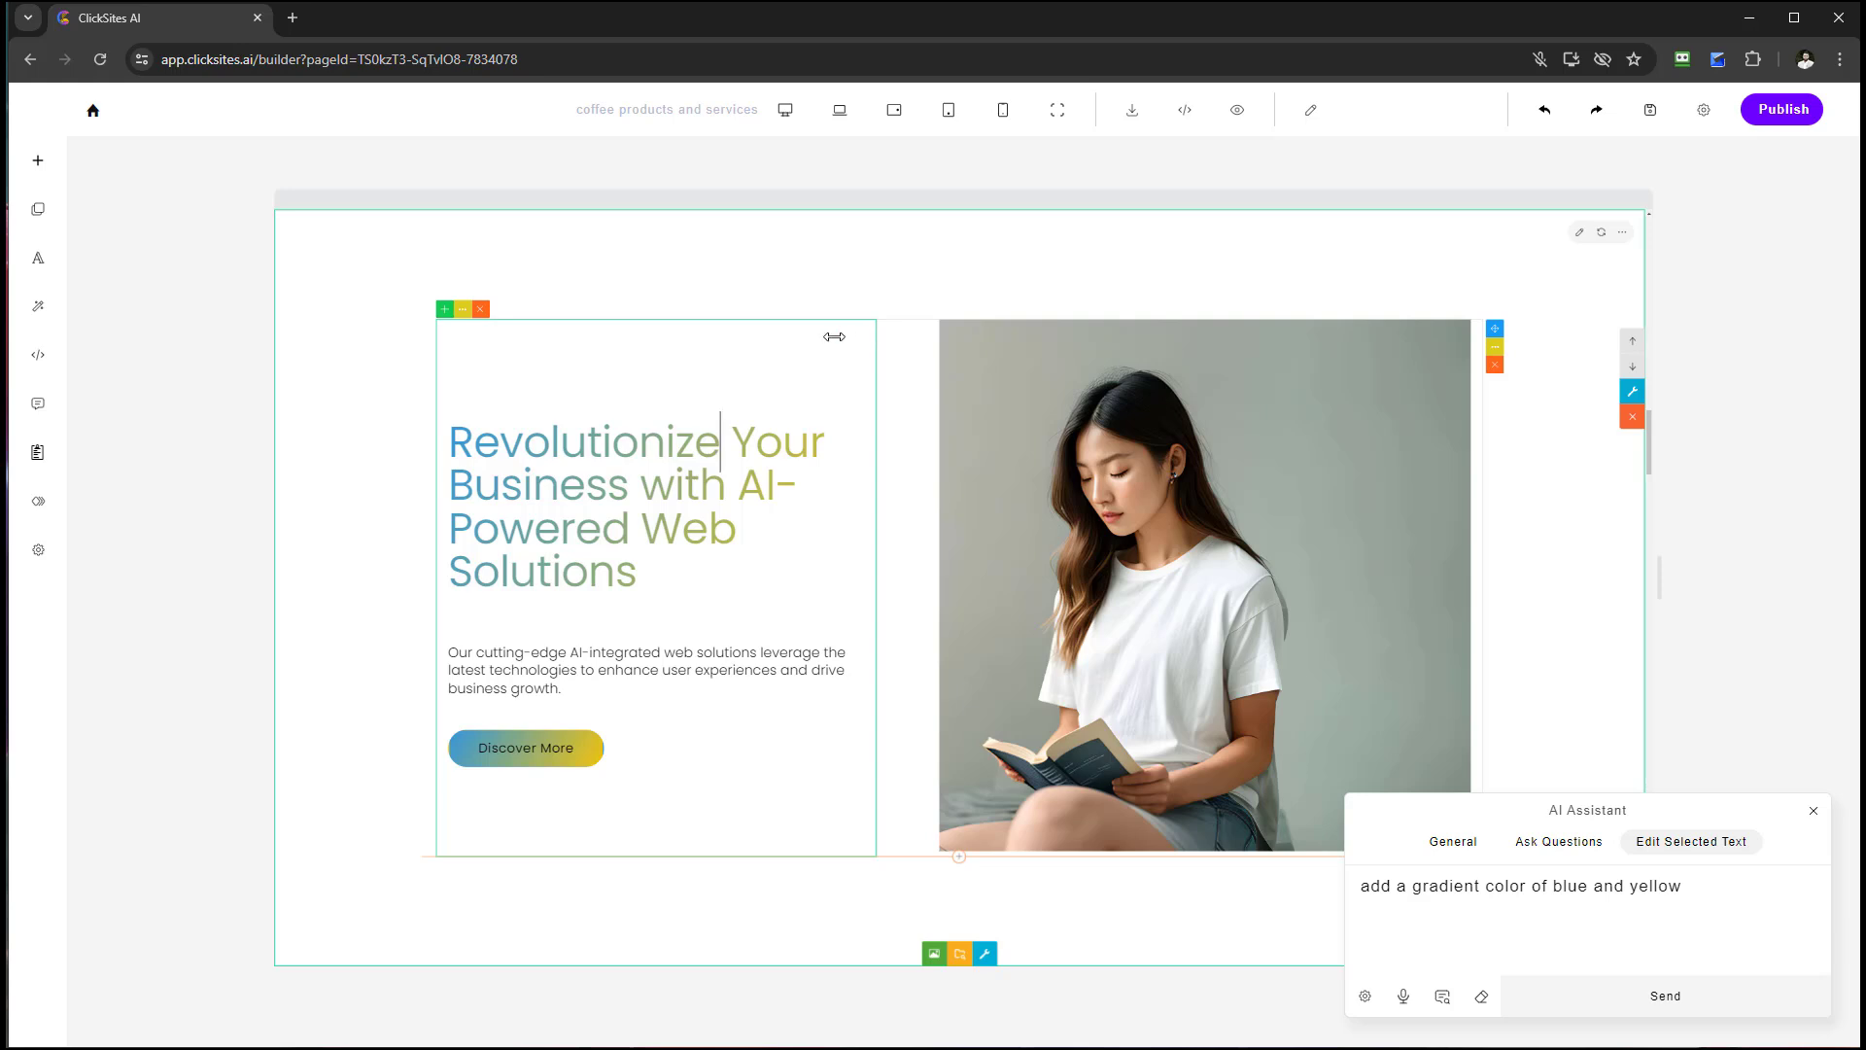
left_click(828, 455)
left_click(823, 547)
left_click_drag(452, 435, 690, 653)
left_click(742, 731)
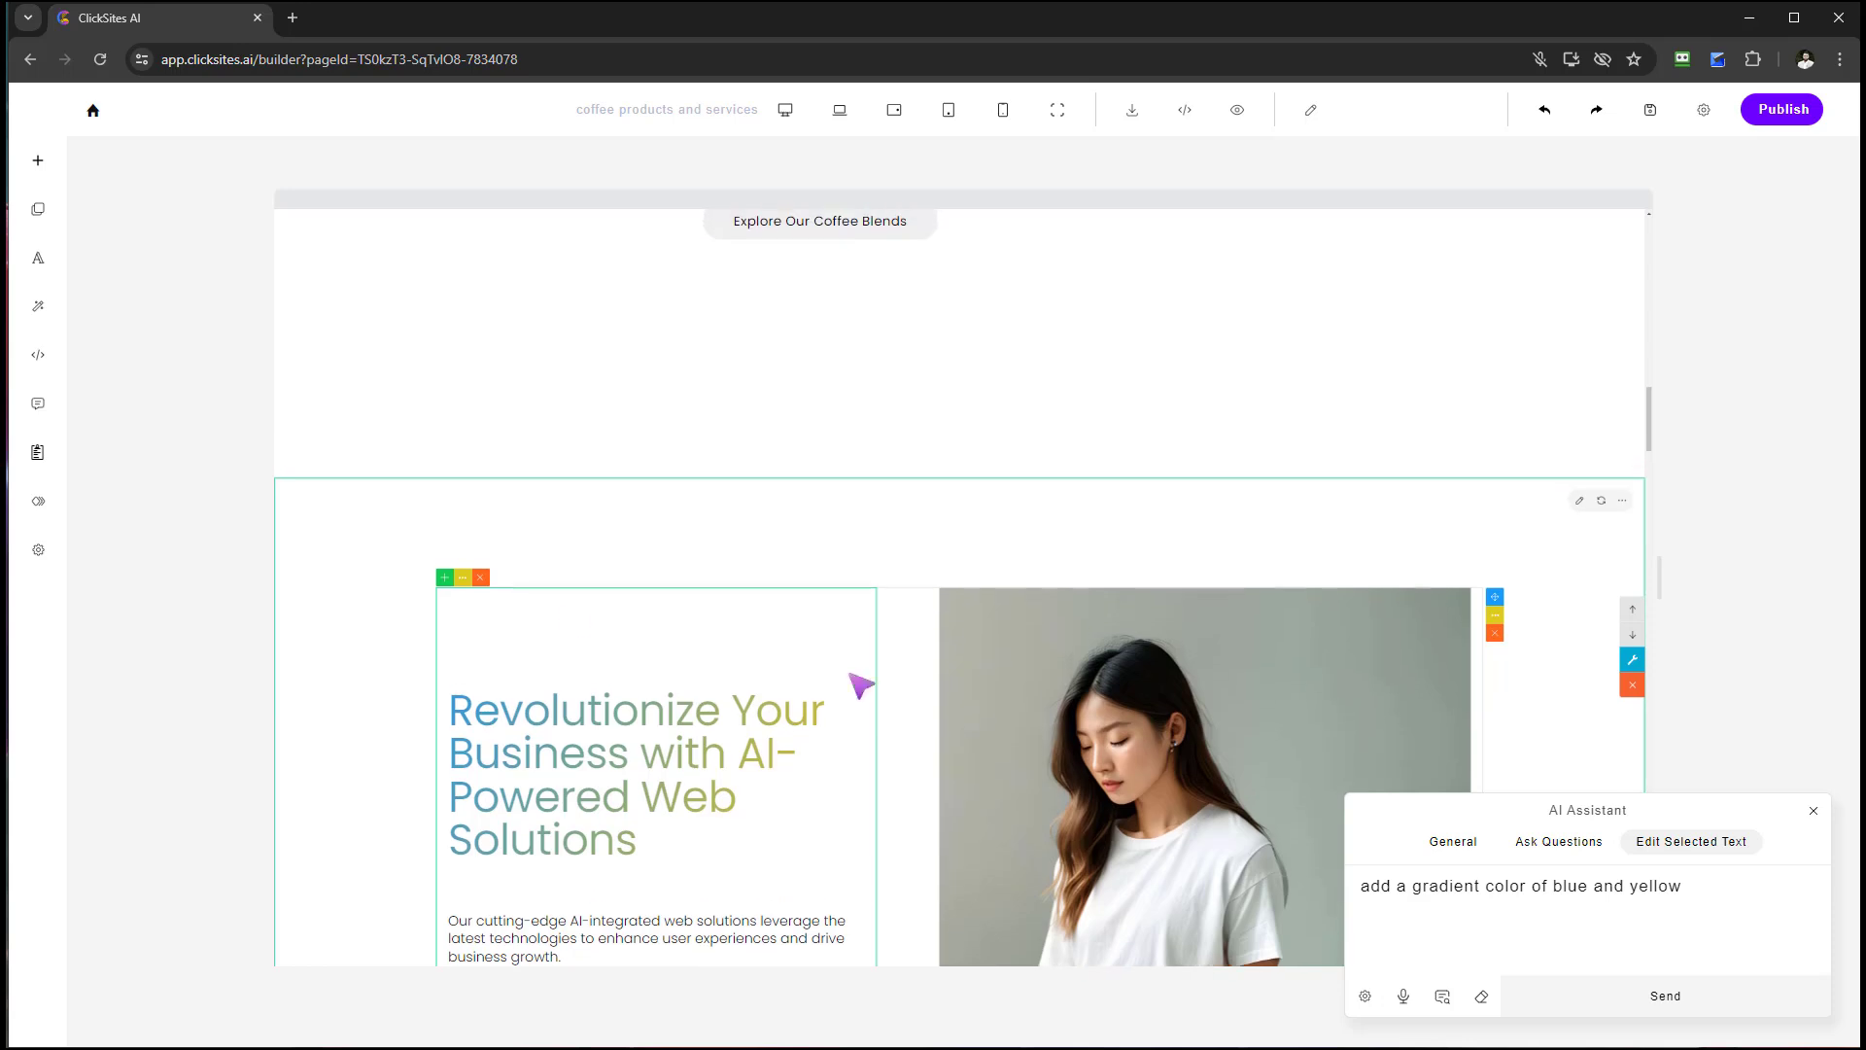
- Look over the AI-Powered Web Solutions section's text, button and image, and the start of the About section below it
left_click(1453, 841)
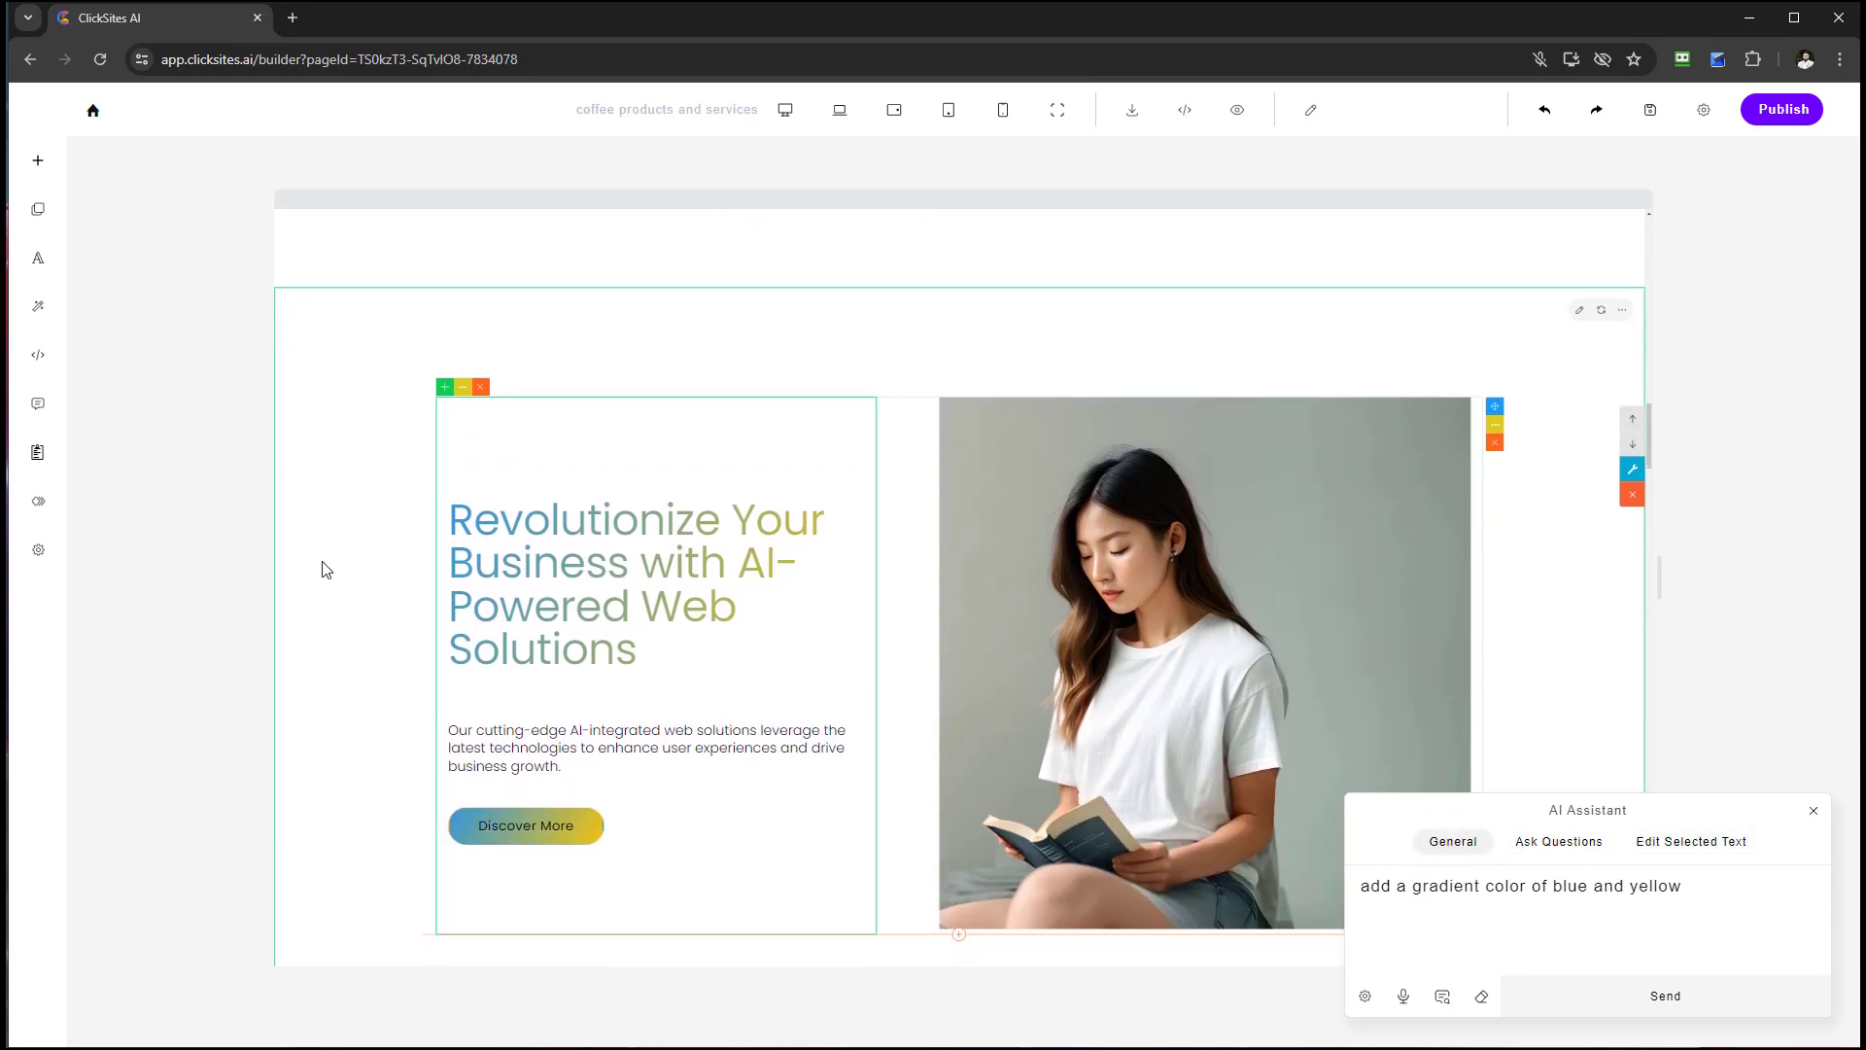
left_click(1693, 842)
left_click(652, 643)
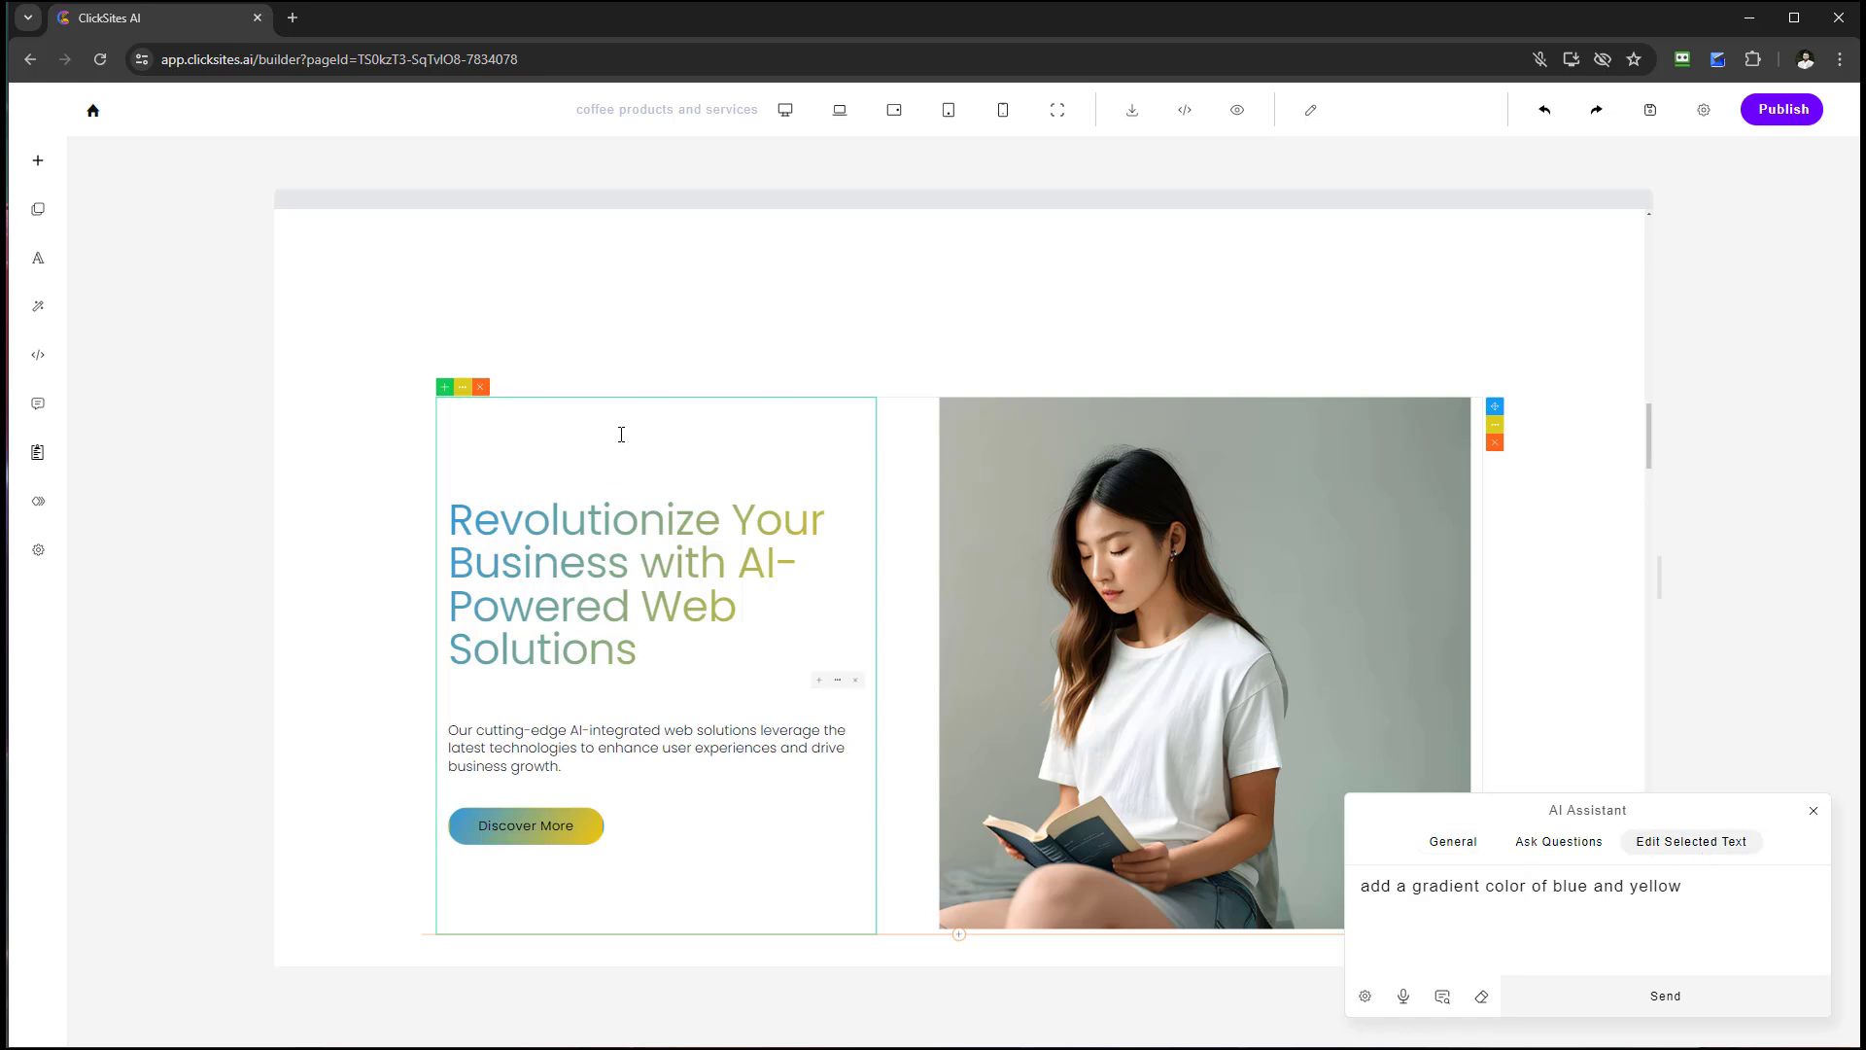
left_click(784, 521)
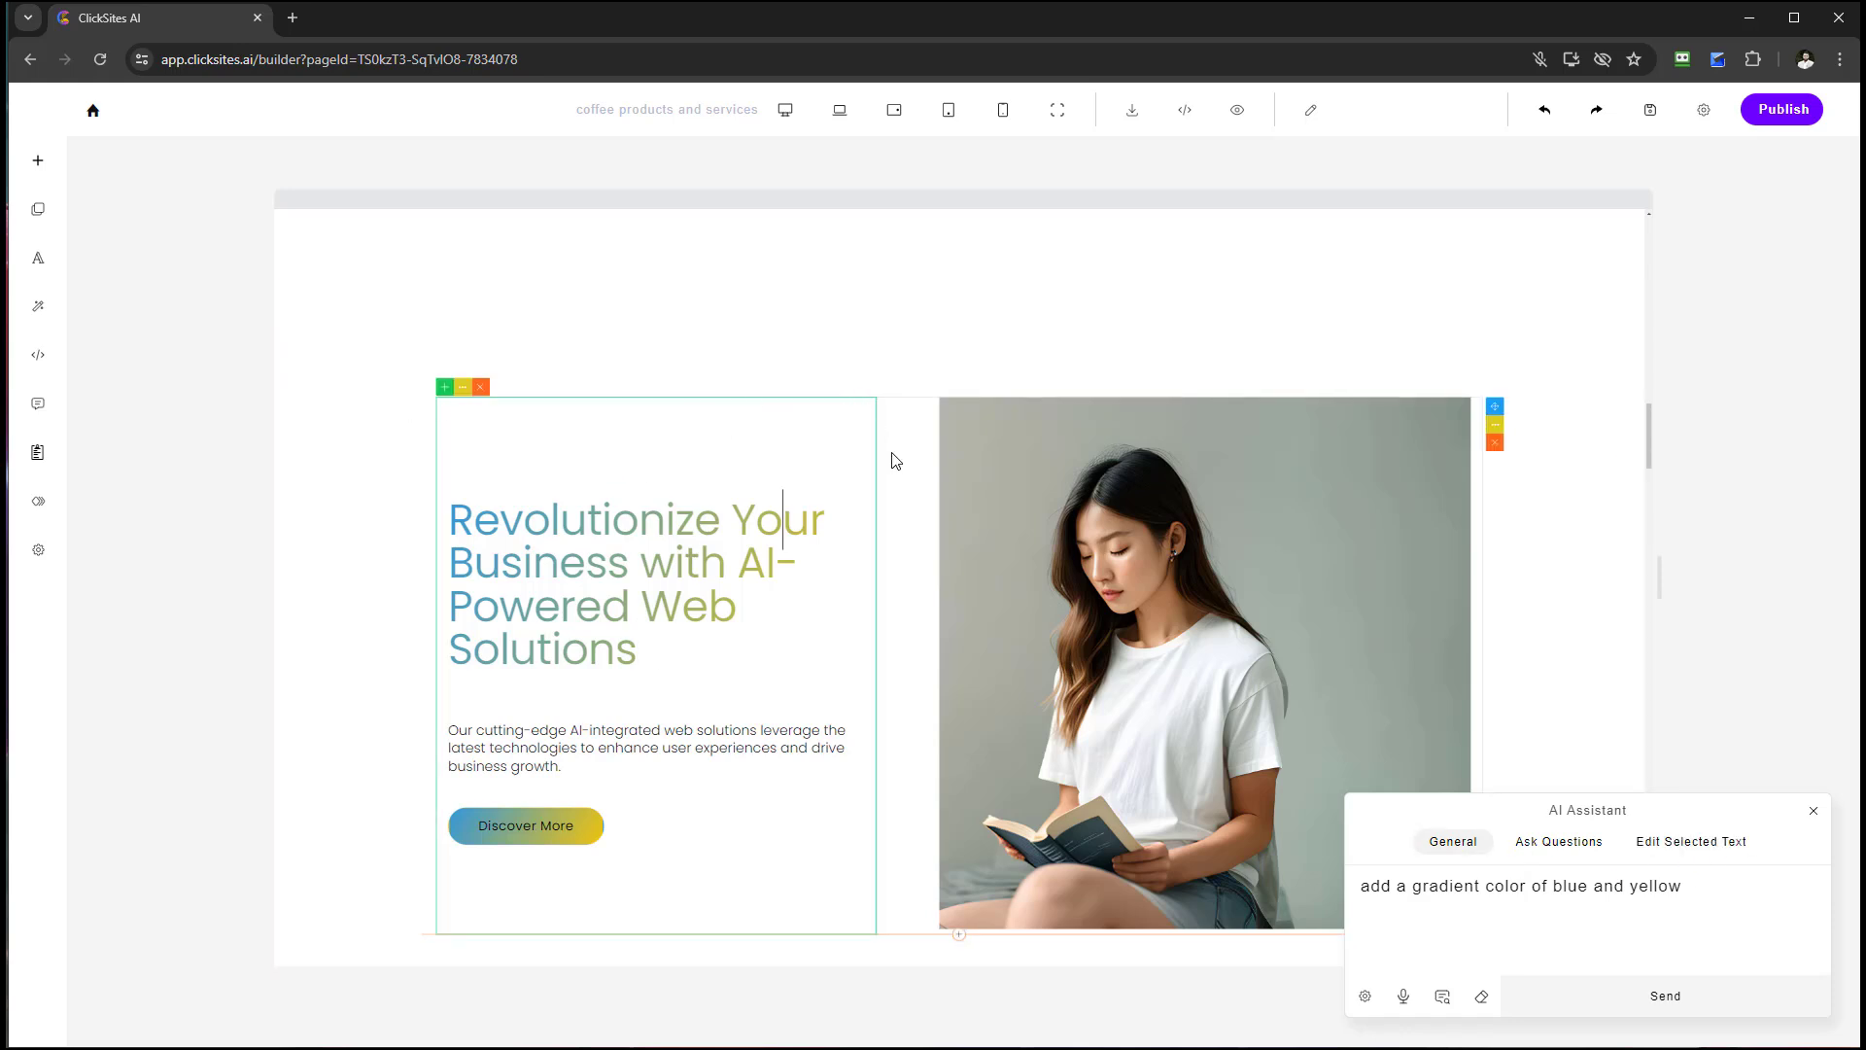
left_click_drag(1745, 904, 1298, 879)
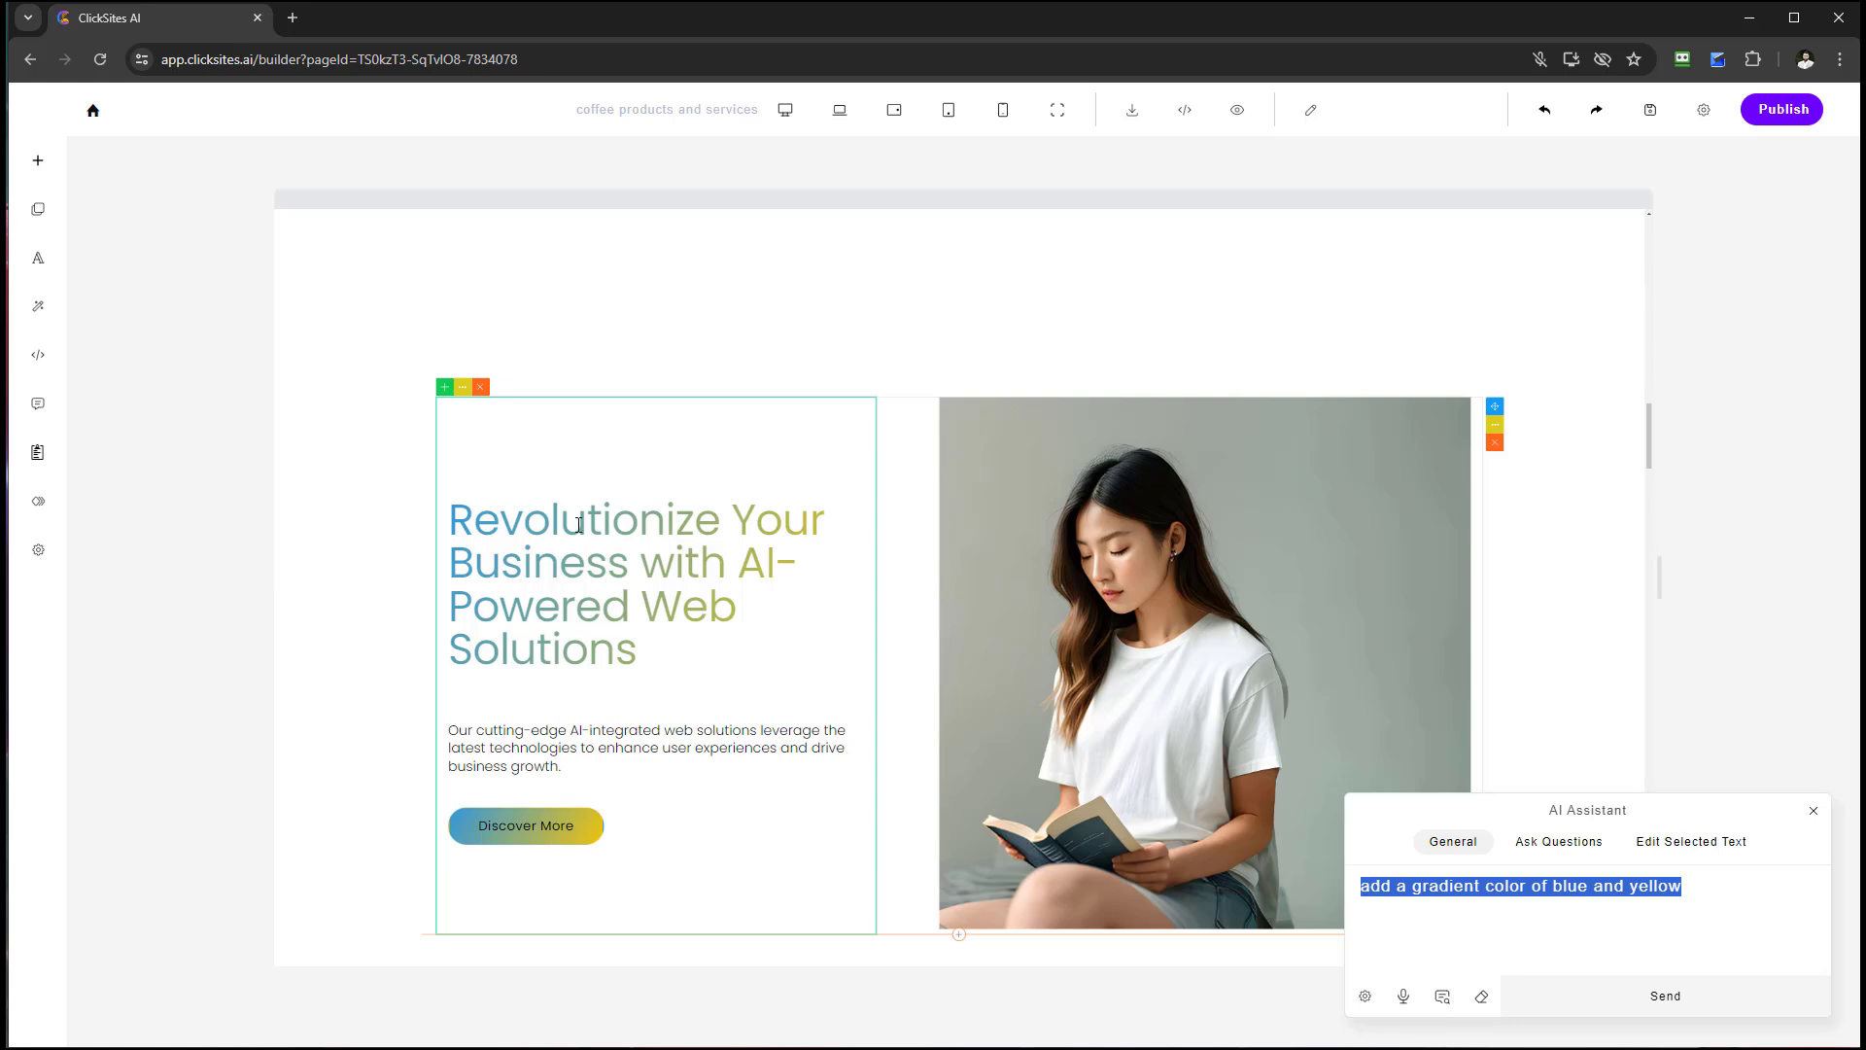
scroll(516, 566, "down", 3)
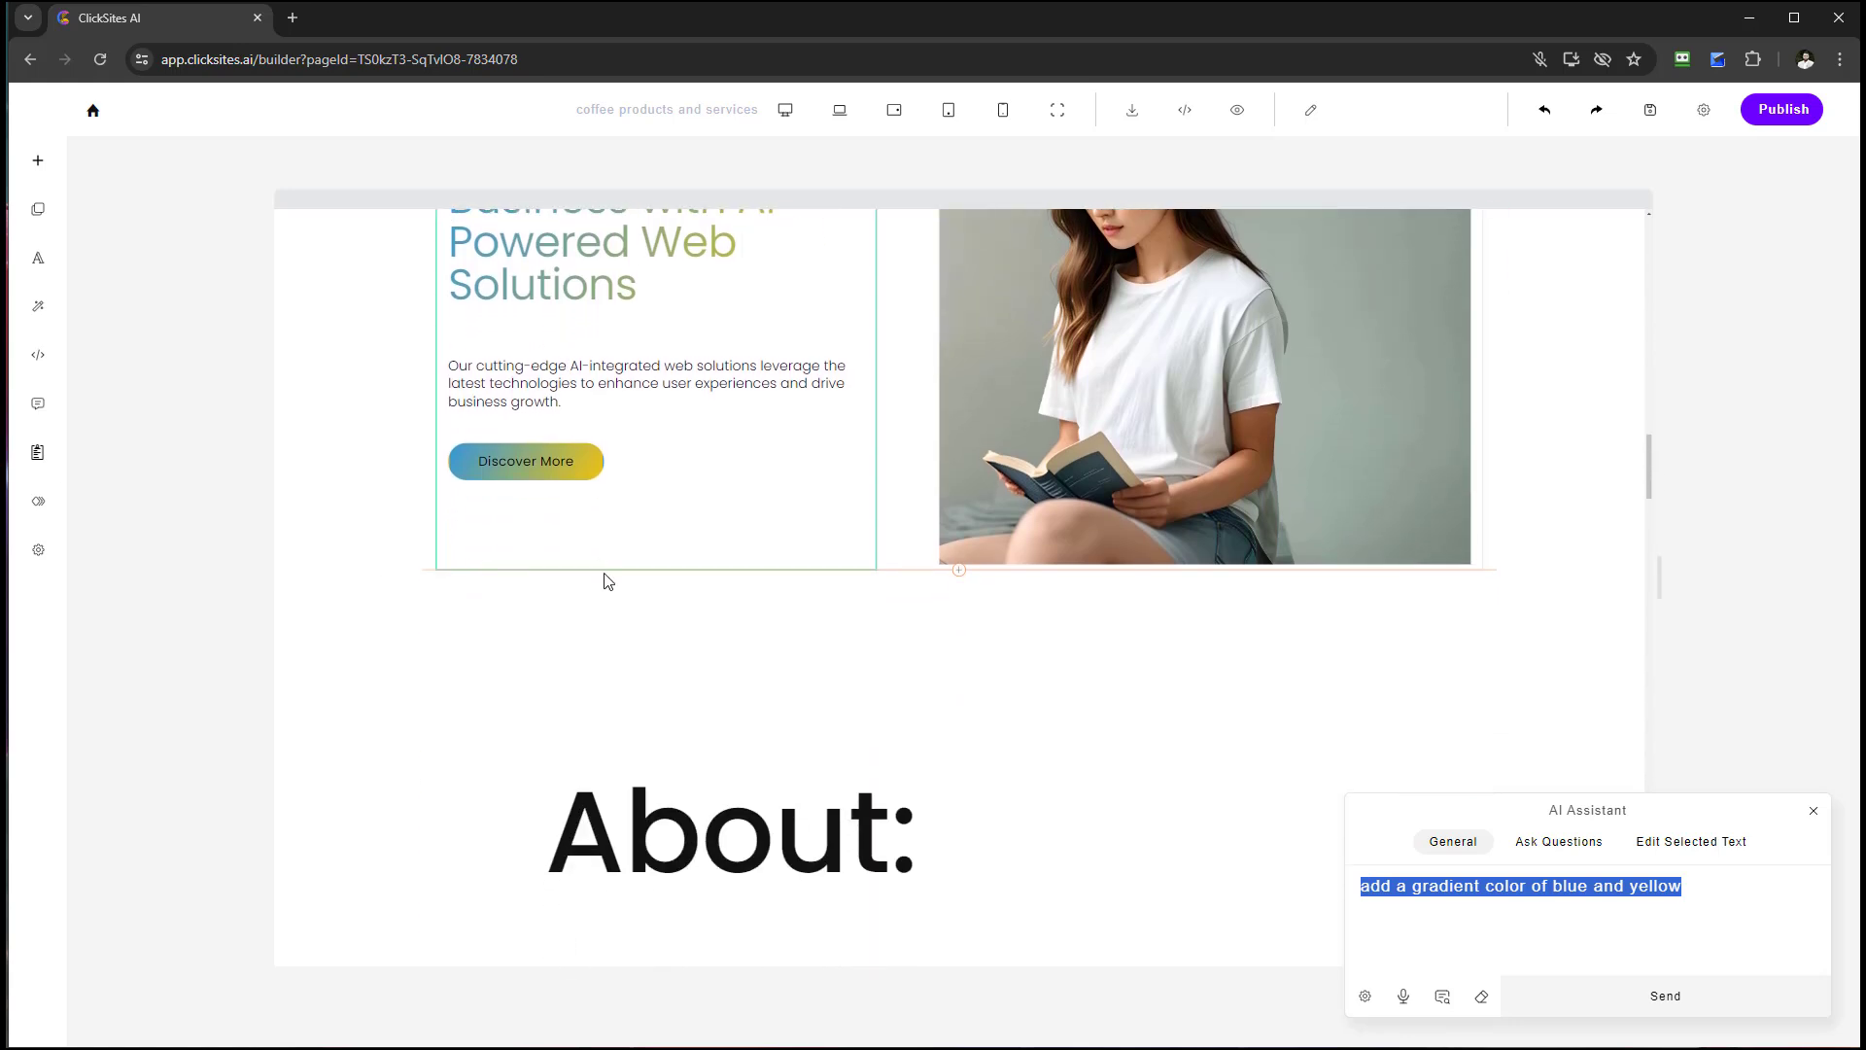
scroll(1013, 661, "up", 2)
scroll(1013, 661, "up", 3)
left_click(1158, 721)
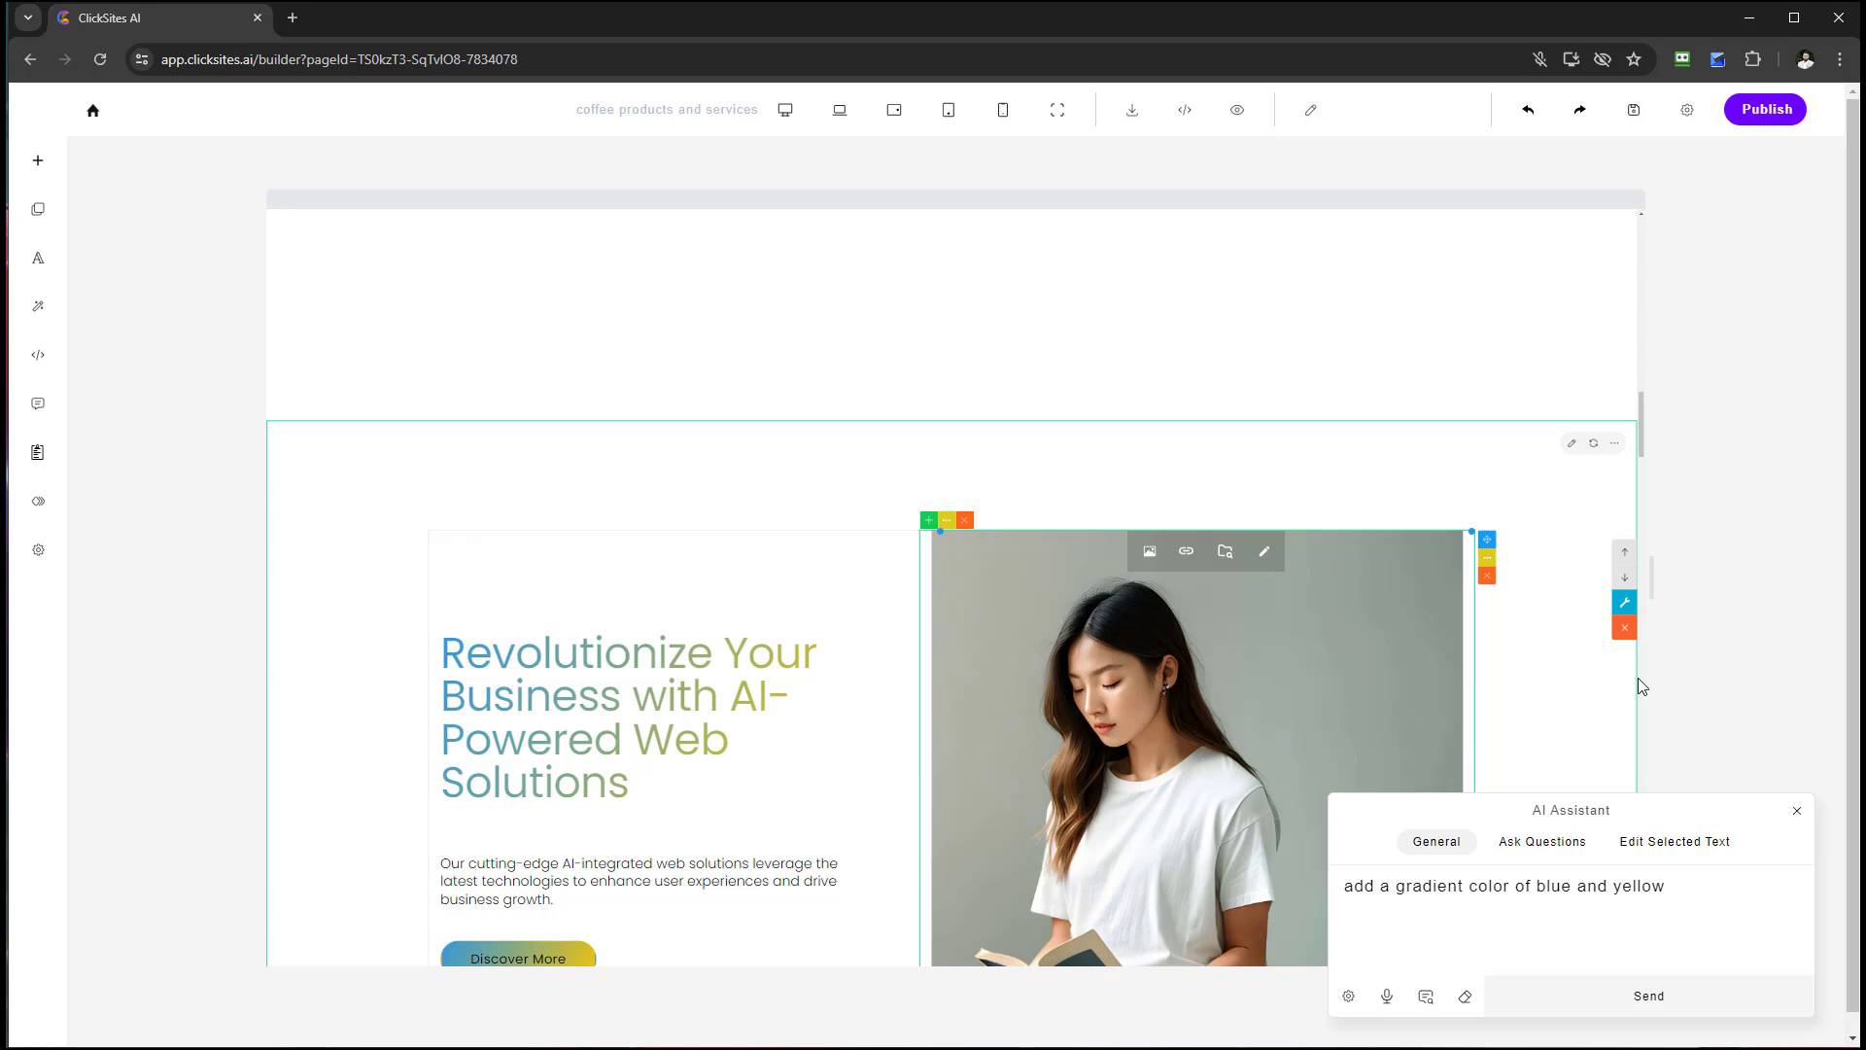
scroll(1134, 634, "down", 3)
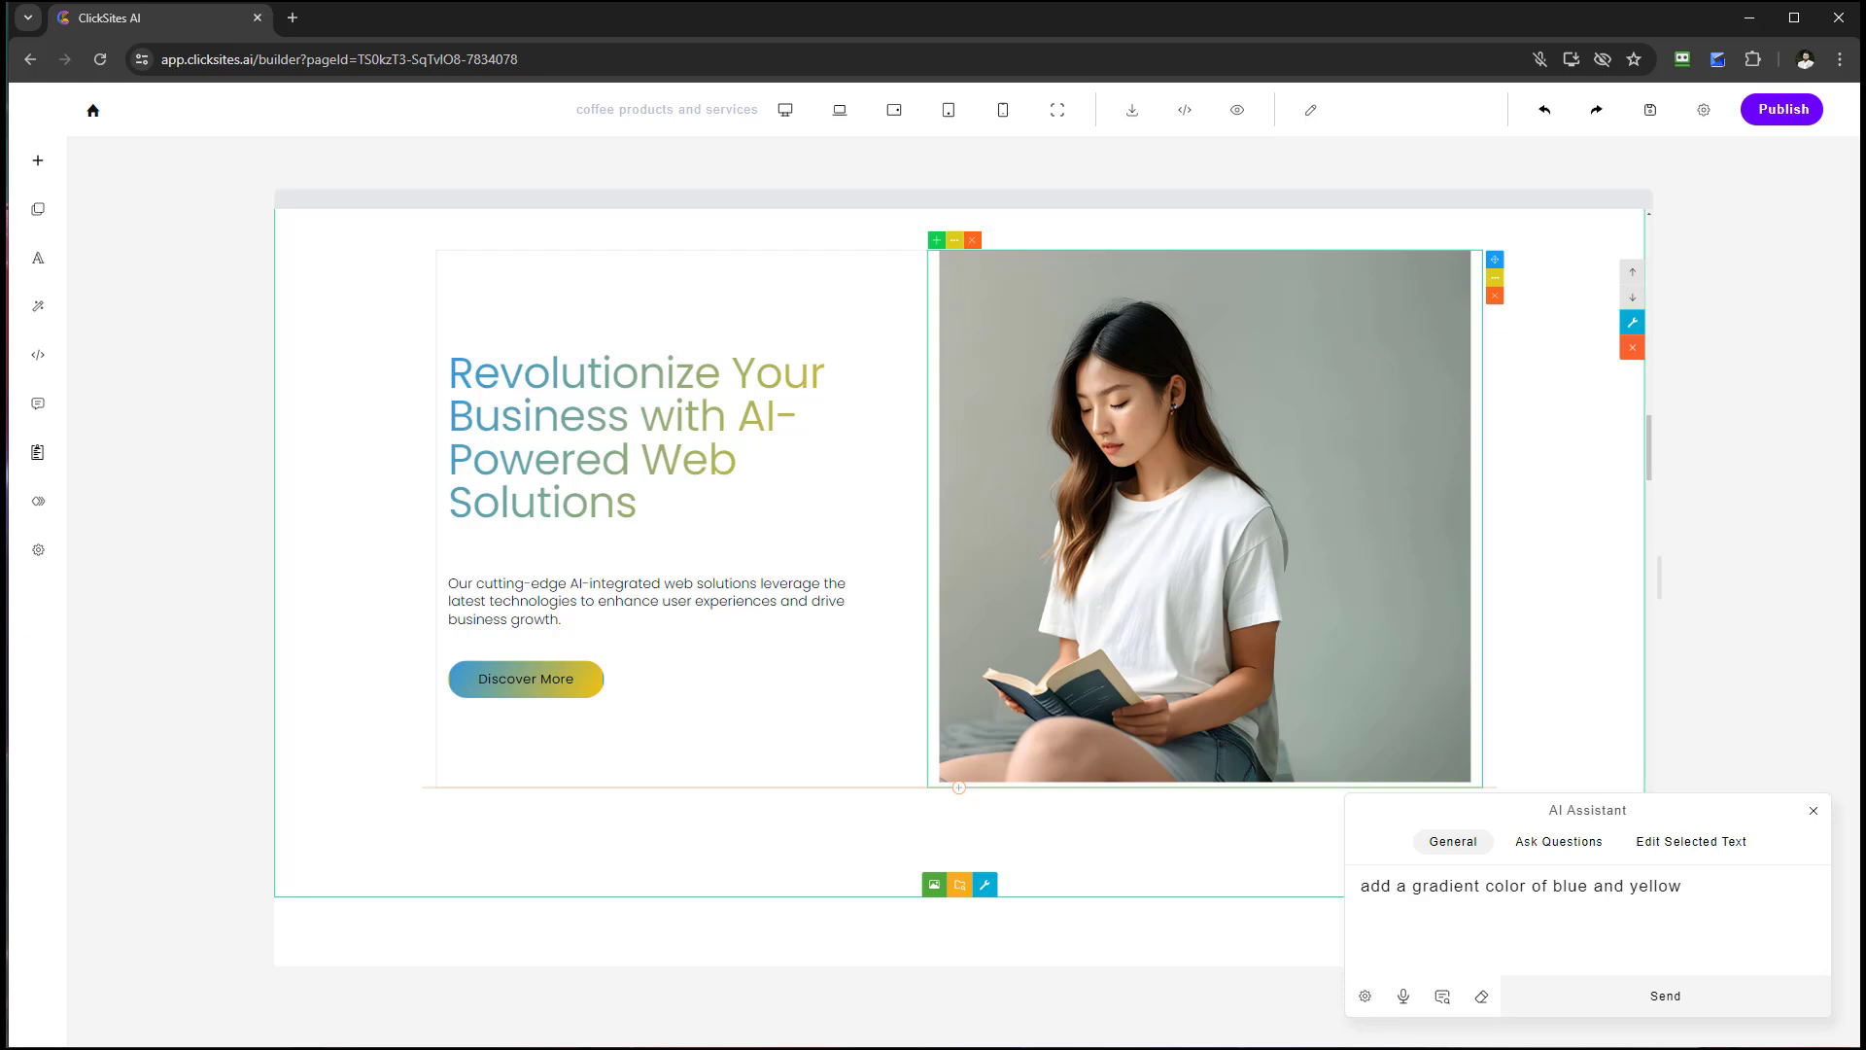
scroll(1811, 889, "down", 5)
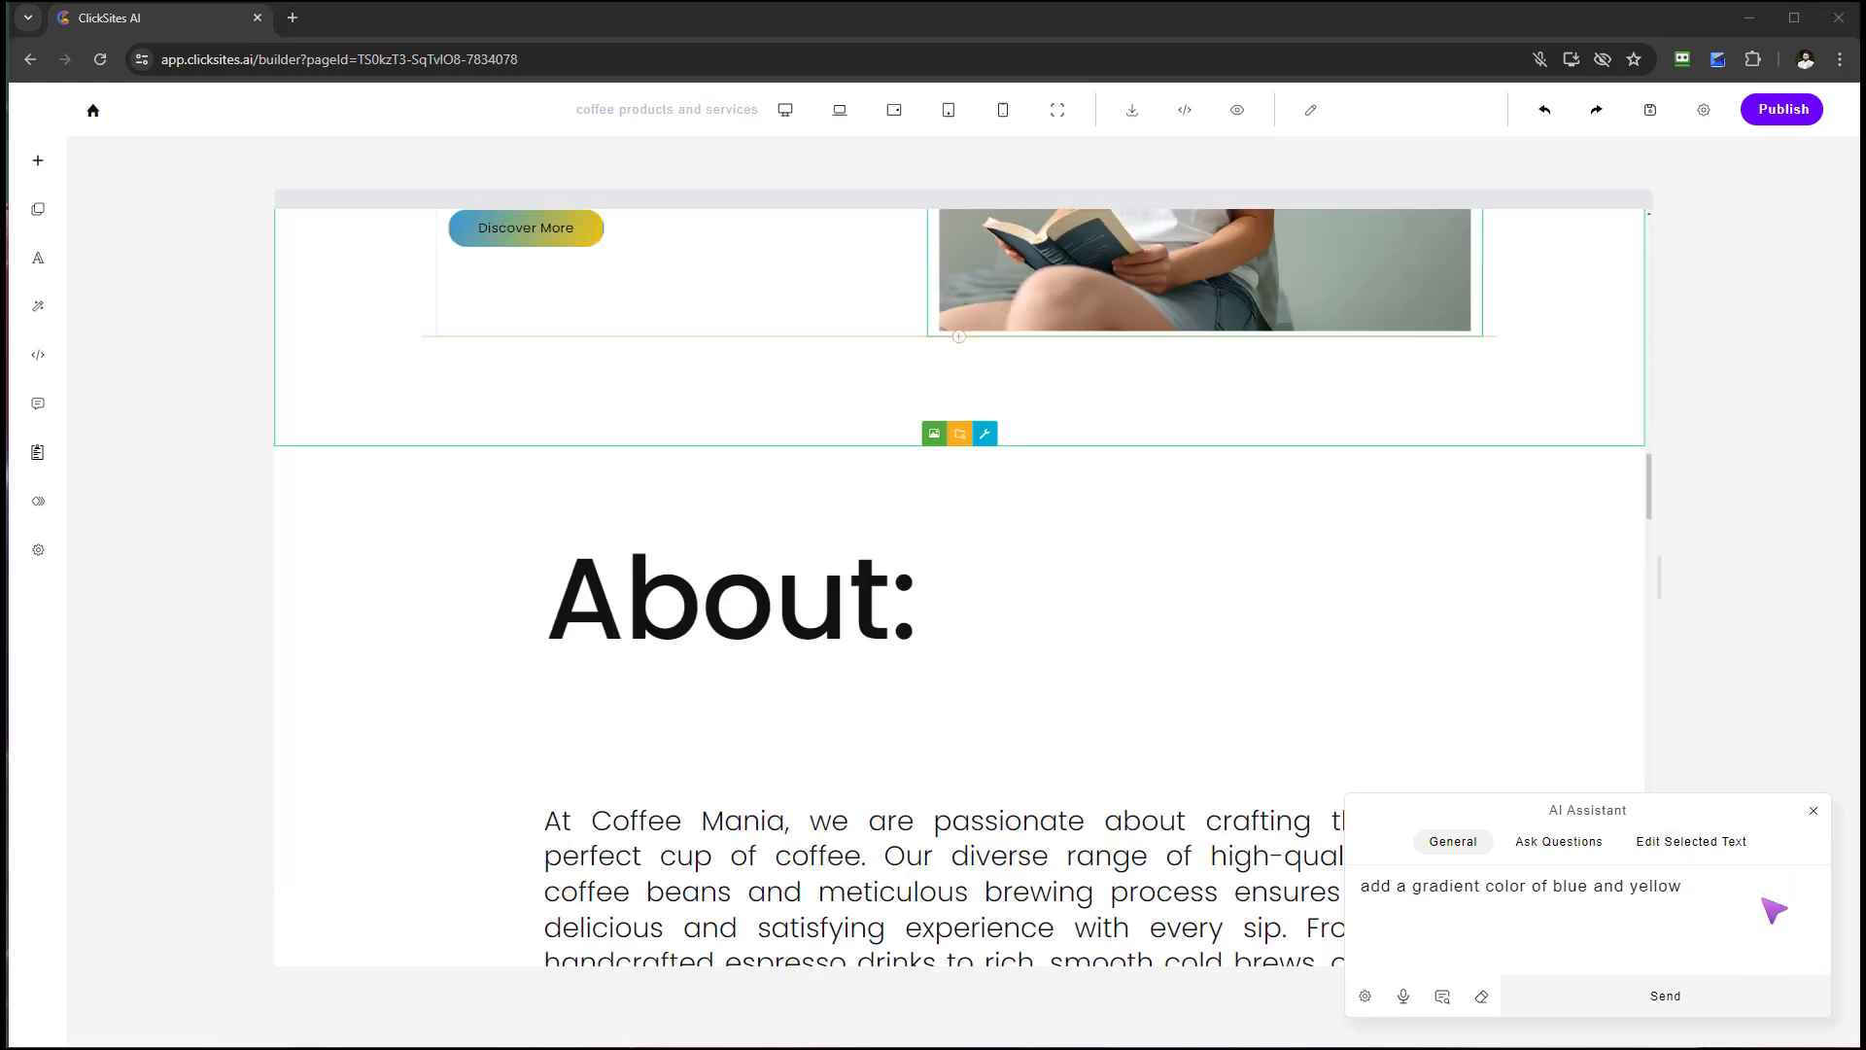
- Clear the old prompt, select the AI-Powered Web Solutions headline and send the General prompt "make this about coffee" to the AI Assistant
left_click(1481, 996)
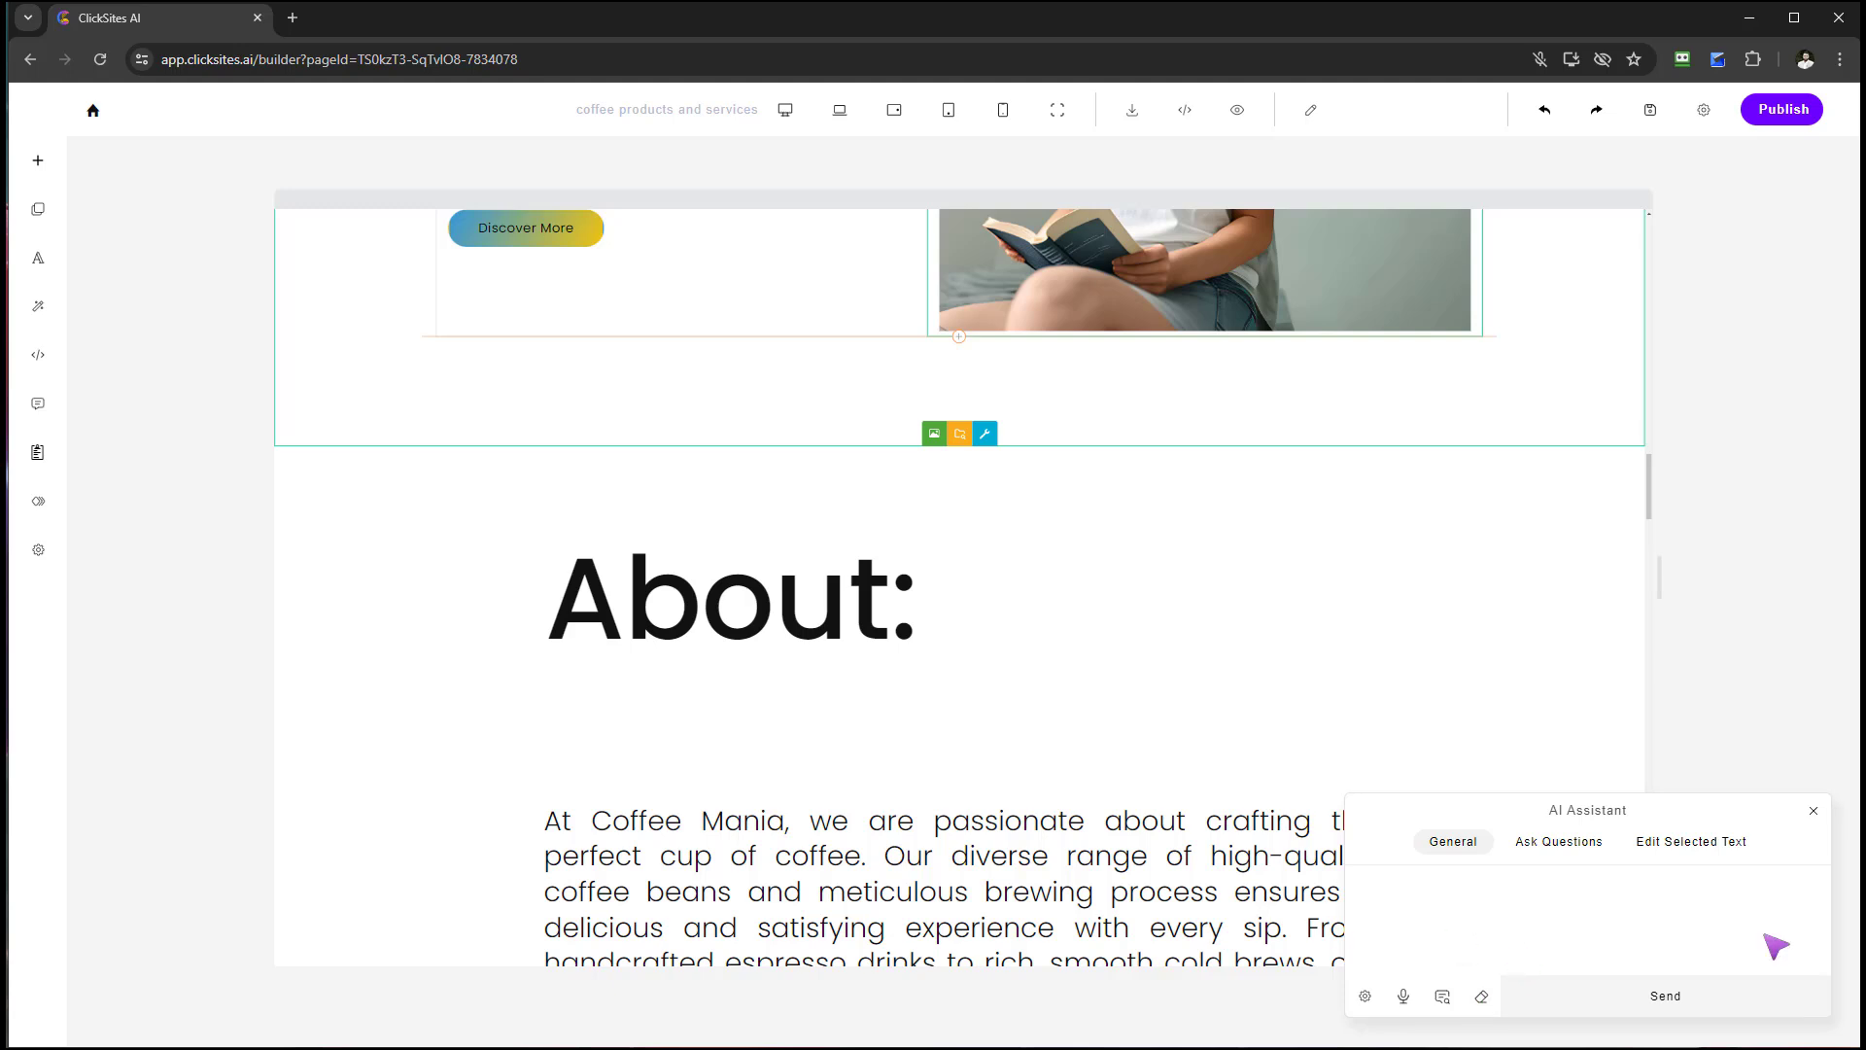
scroll(1108, 633, "up", 3)
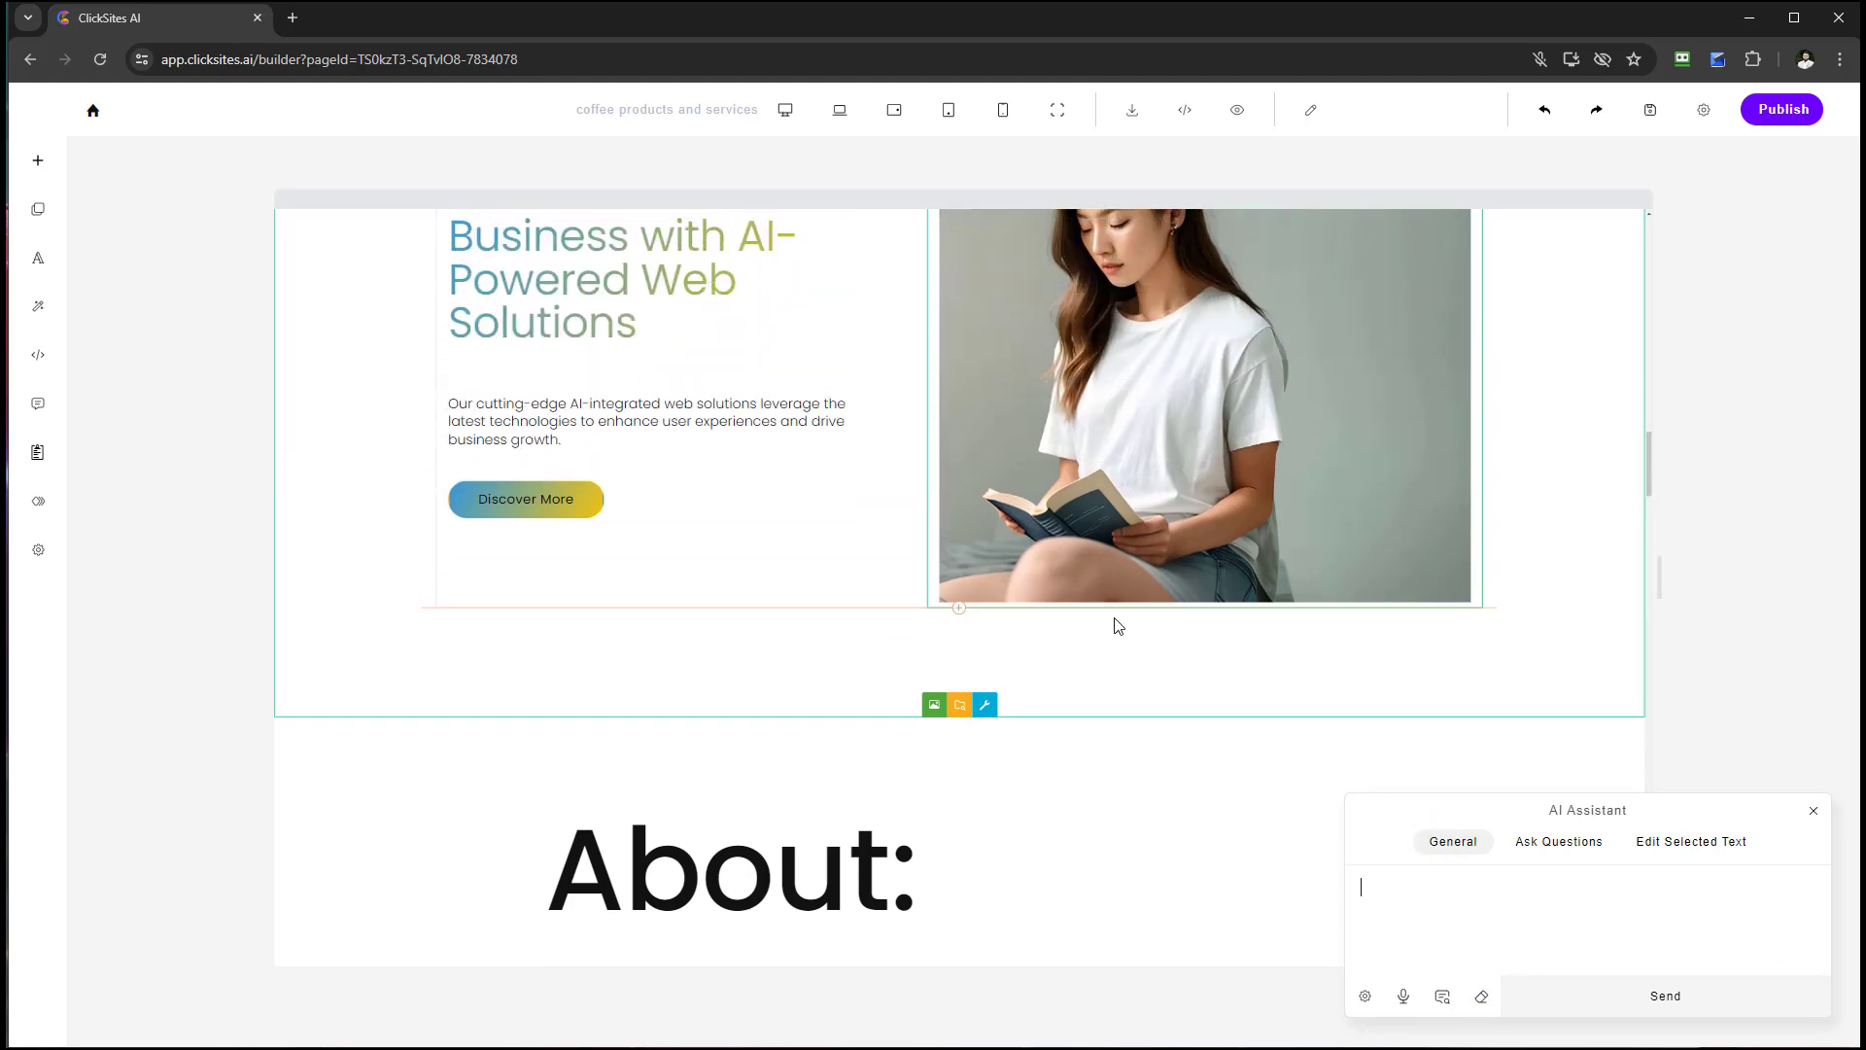
scroll(1117, 626, "up", 4)
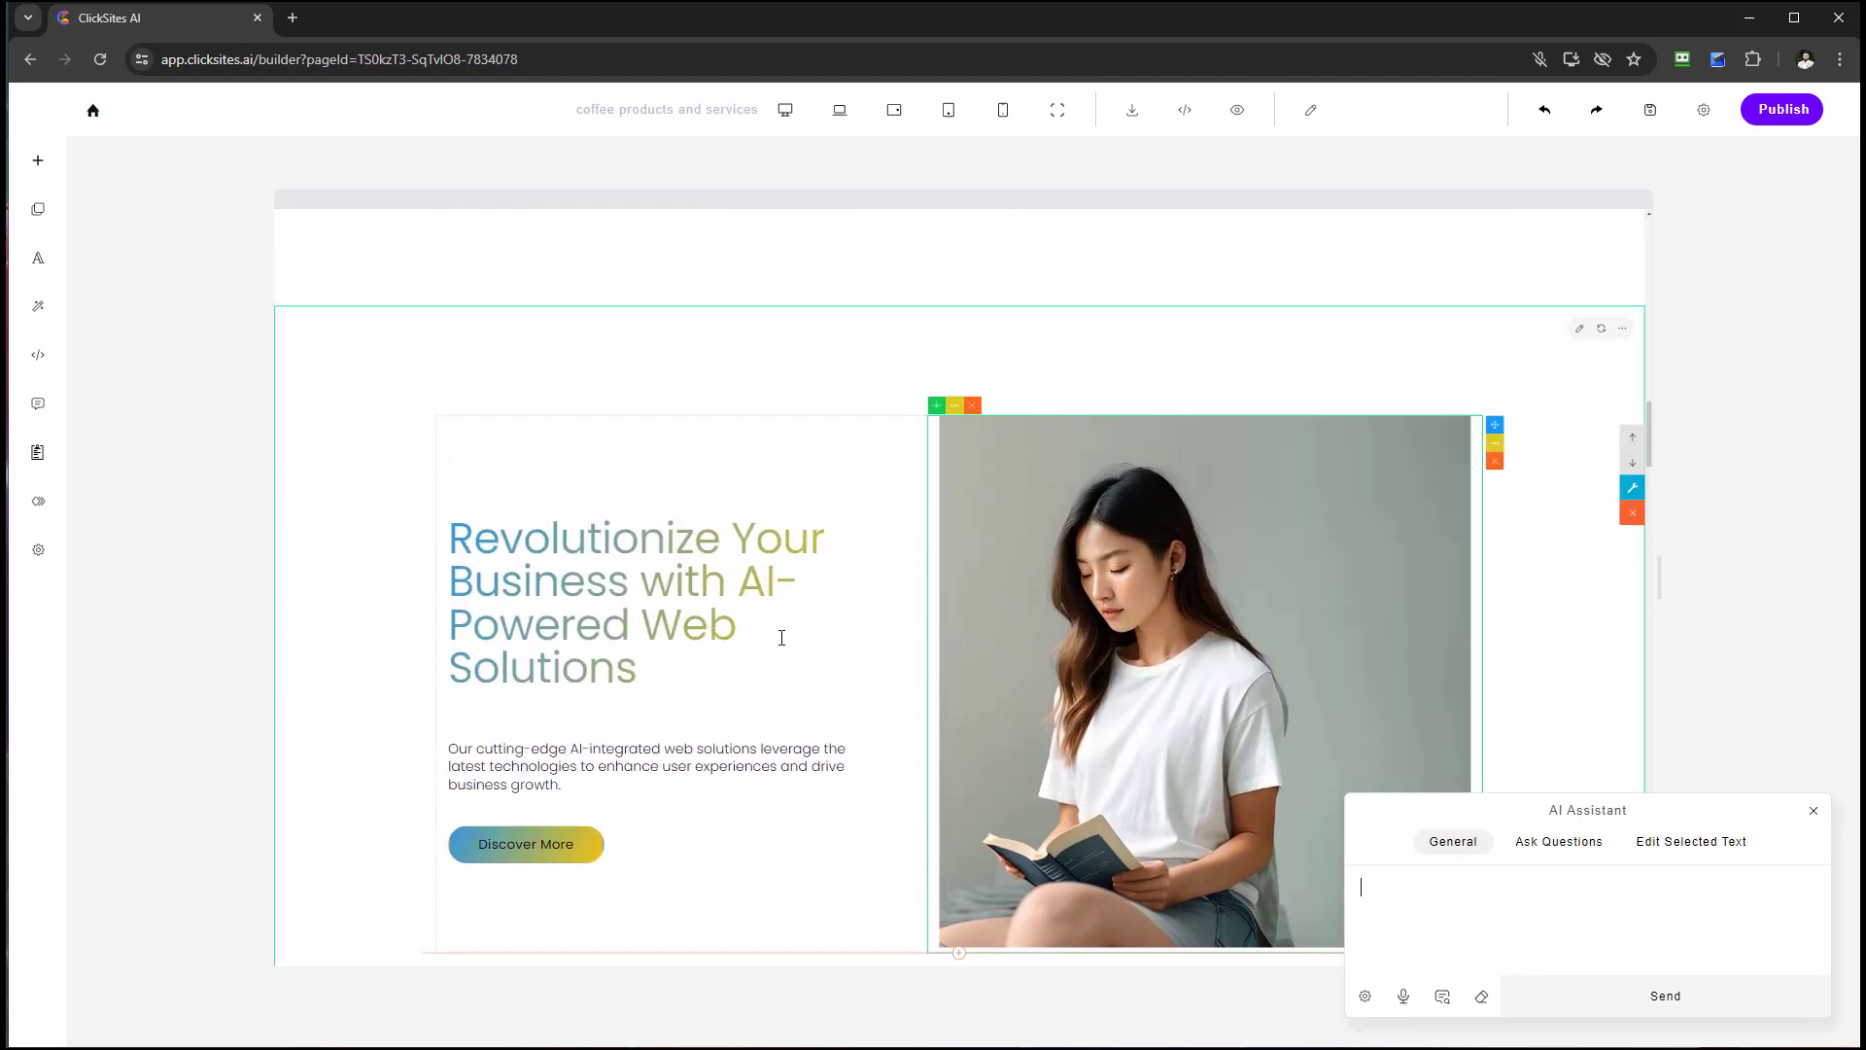
left_click_drag(462, 542, 639, 680)
left_click(1463, 875)
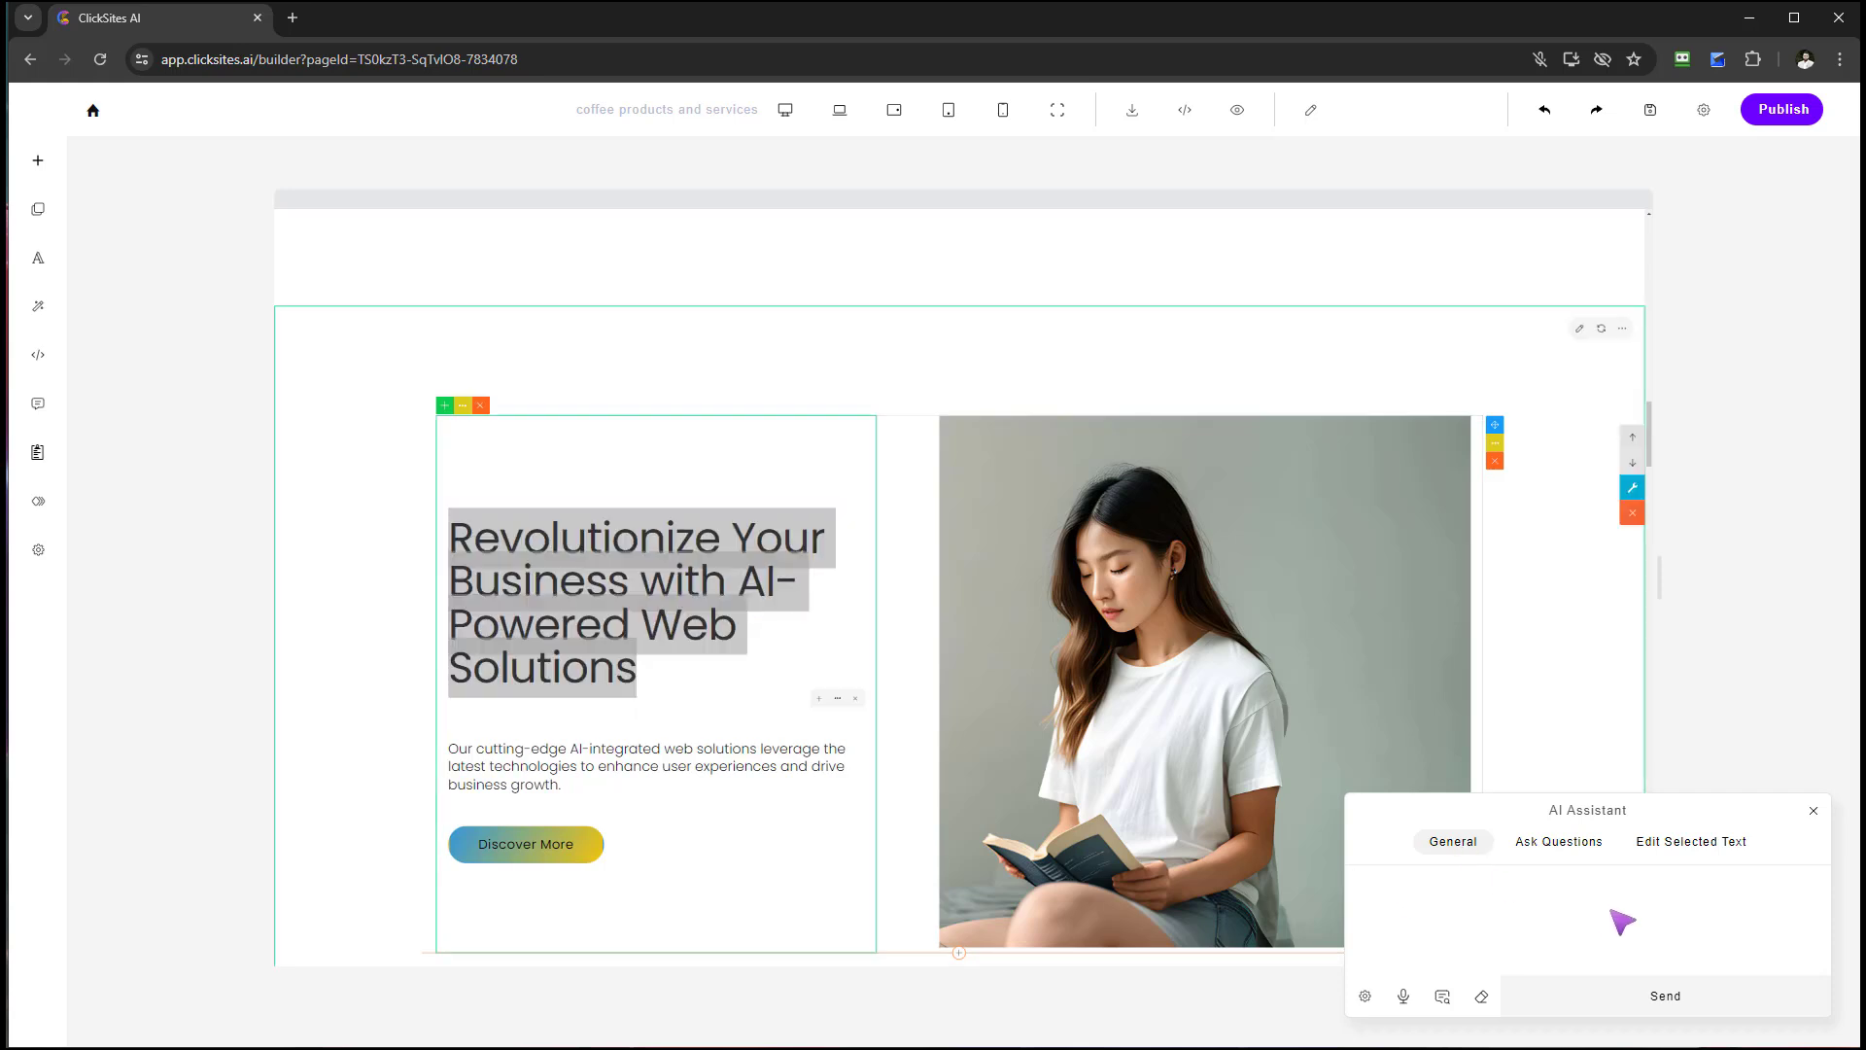
type("make thio")
key("Return")
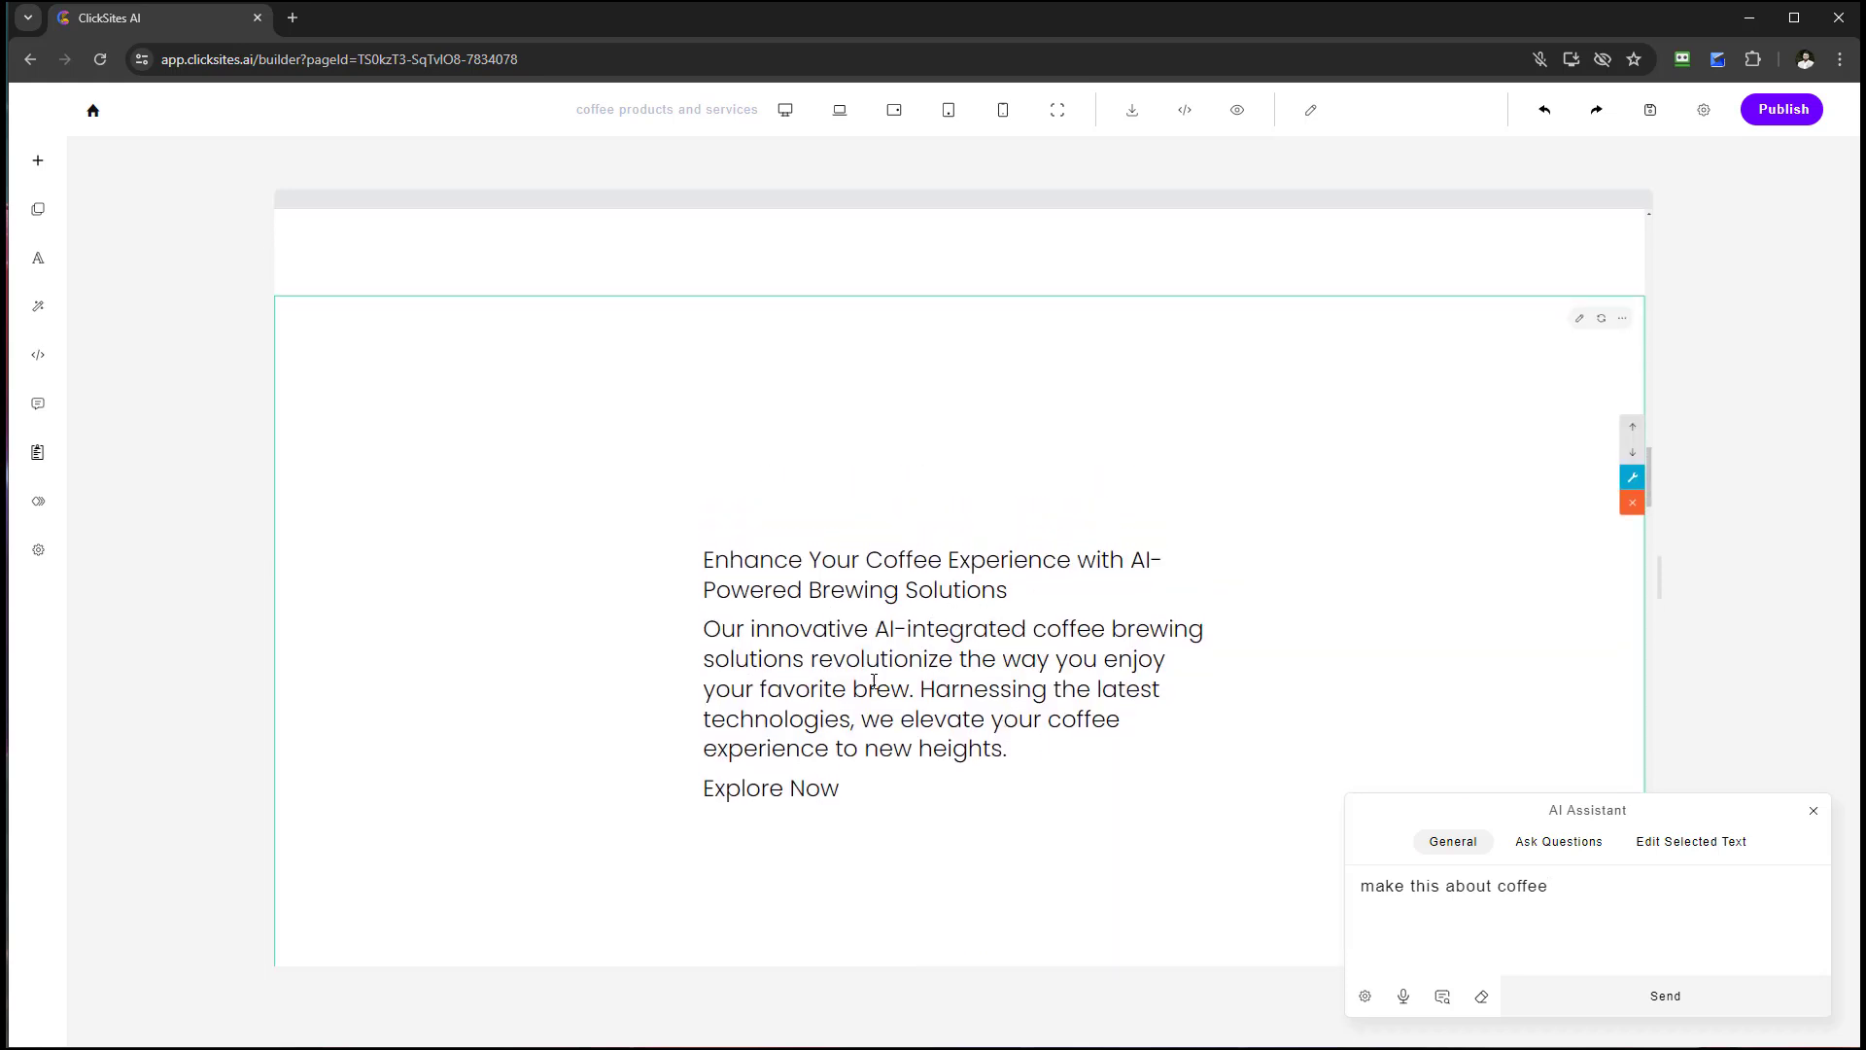
- Rewrite the AI-Powered Web Solutions text by resending "make this about coffee" to the AI Assistant in Edit Selected Text mode
scroll(874, 682, "up", 6)
scroll(990, 745, "down", 3)
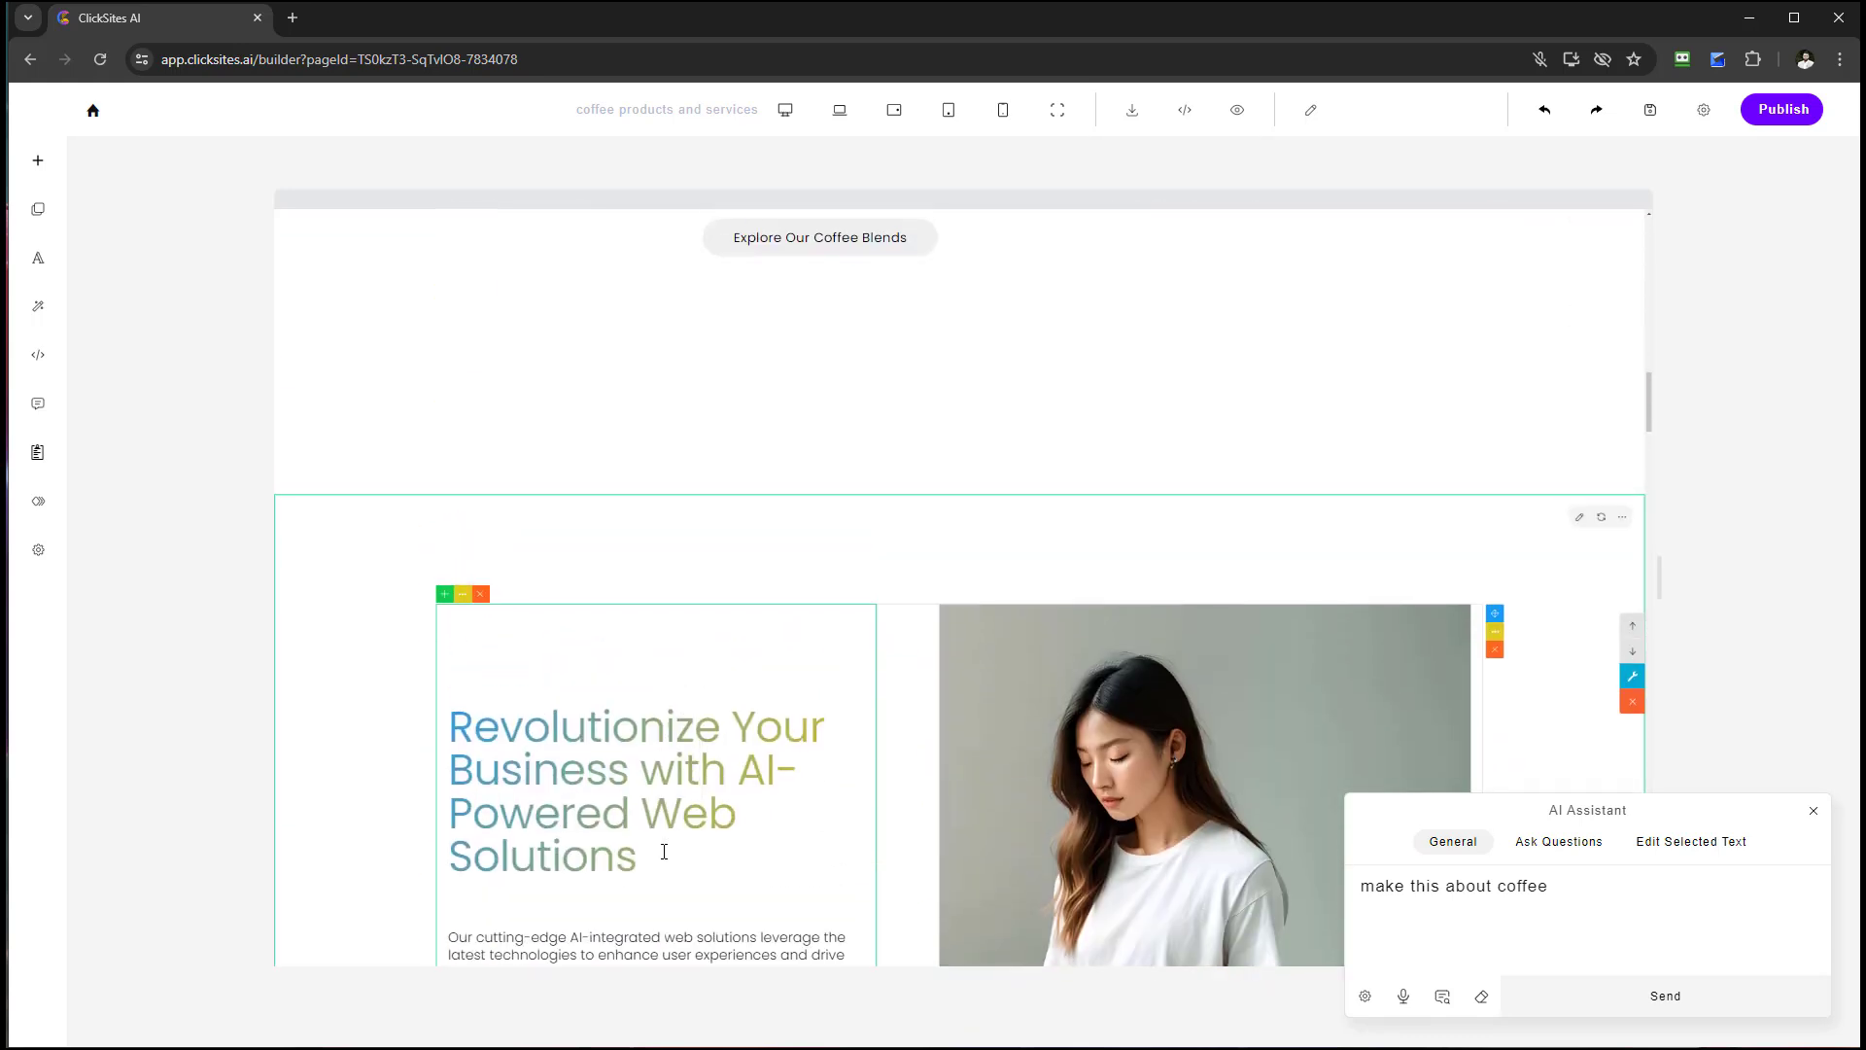
left_click(1727, 842)
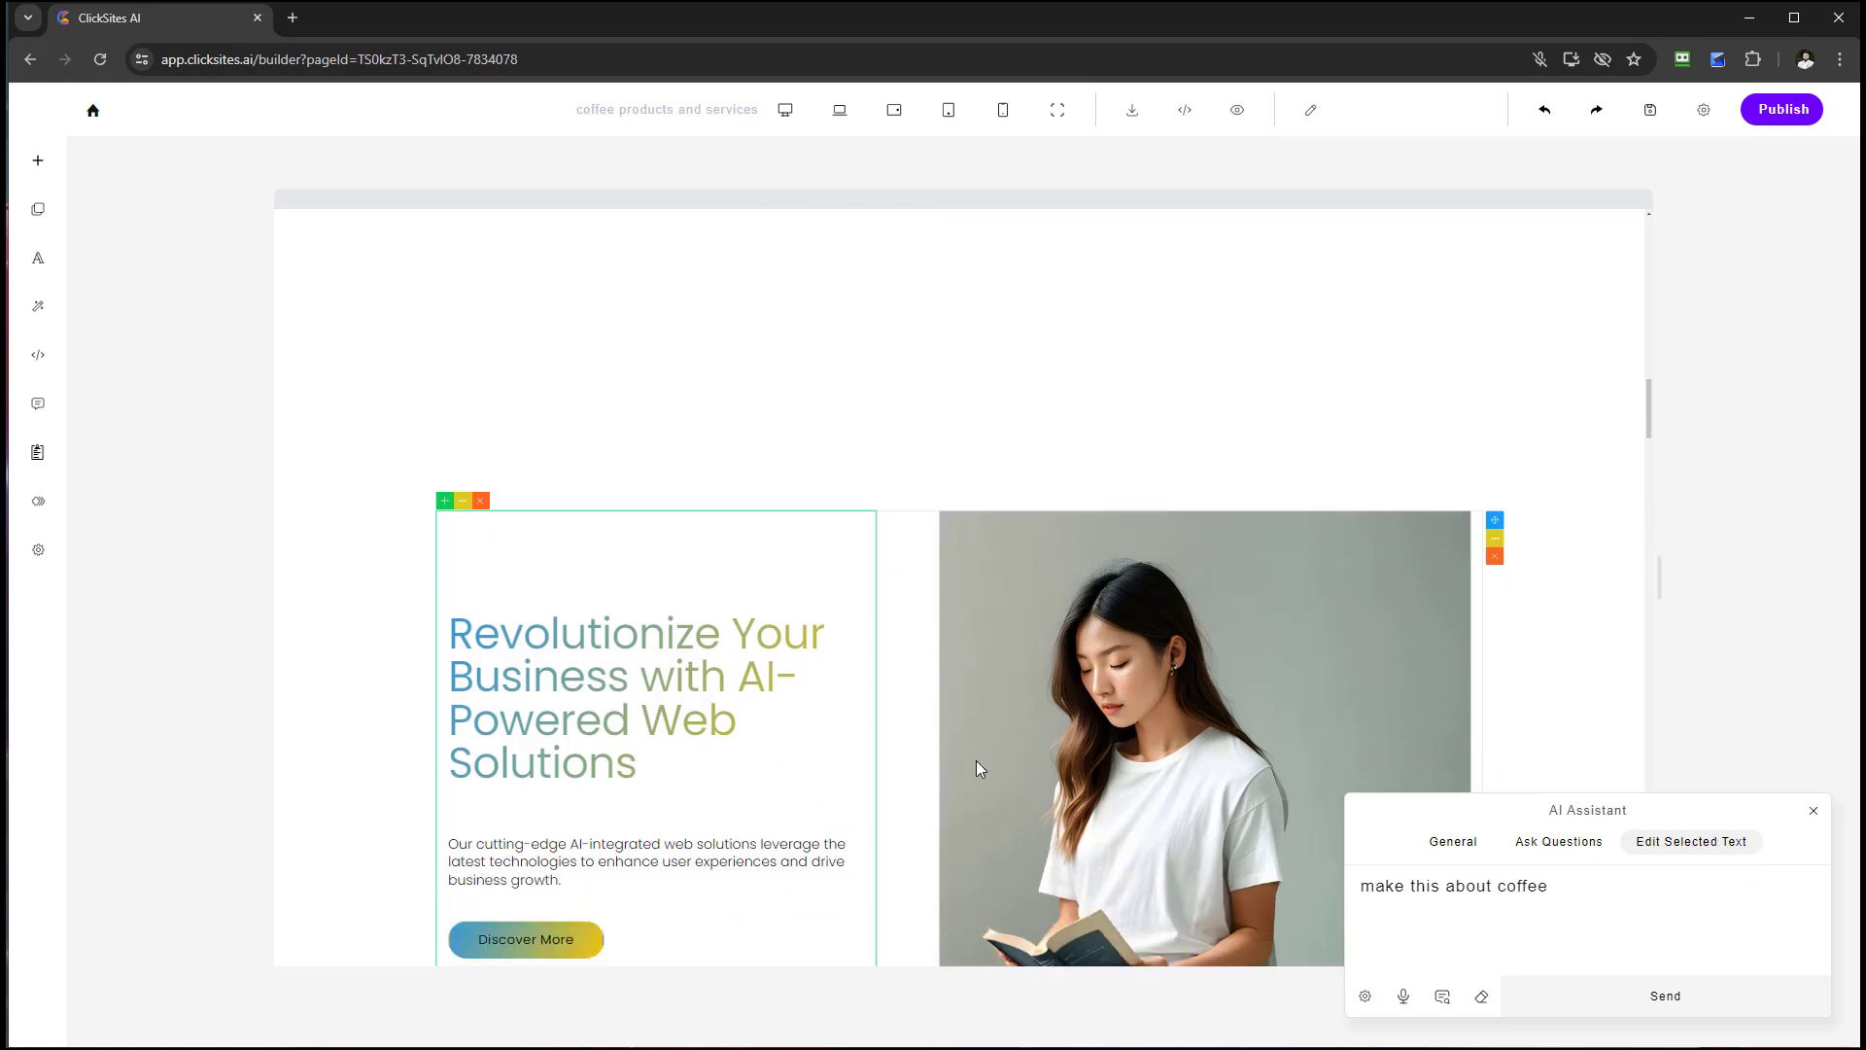
left_click(1665, 995)
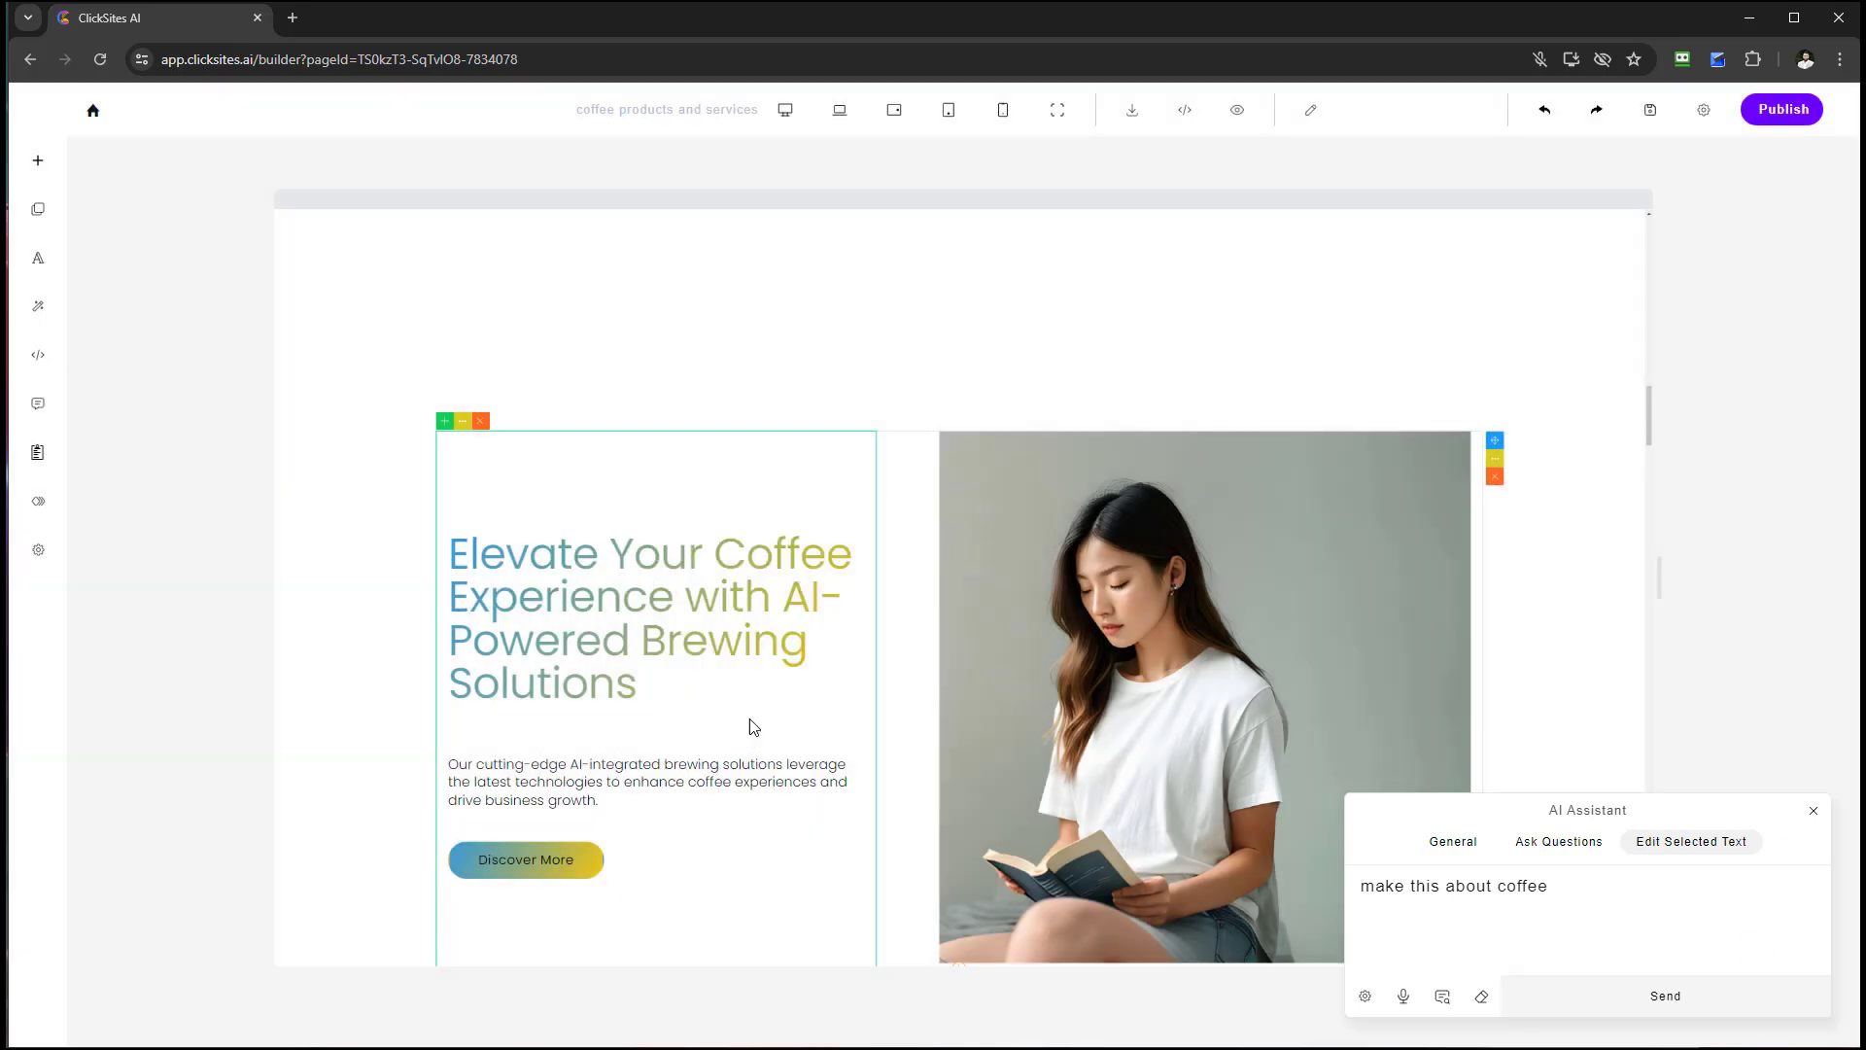
- Review the rewritten coffee text and remove the extra "Enhance Your Coffee Experience with AI-Powered Brewing Solutions" section below it
scroll(549, 486, "down", 2)
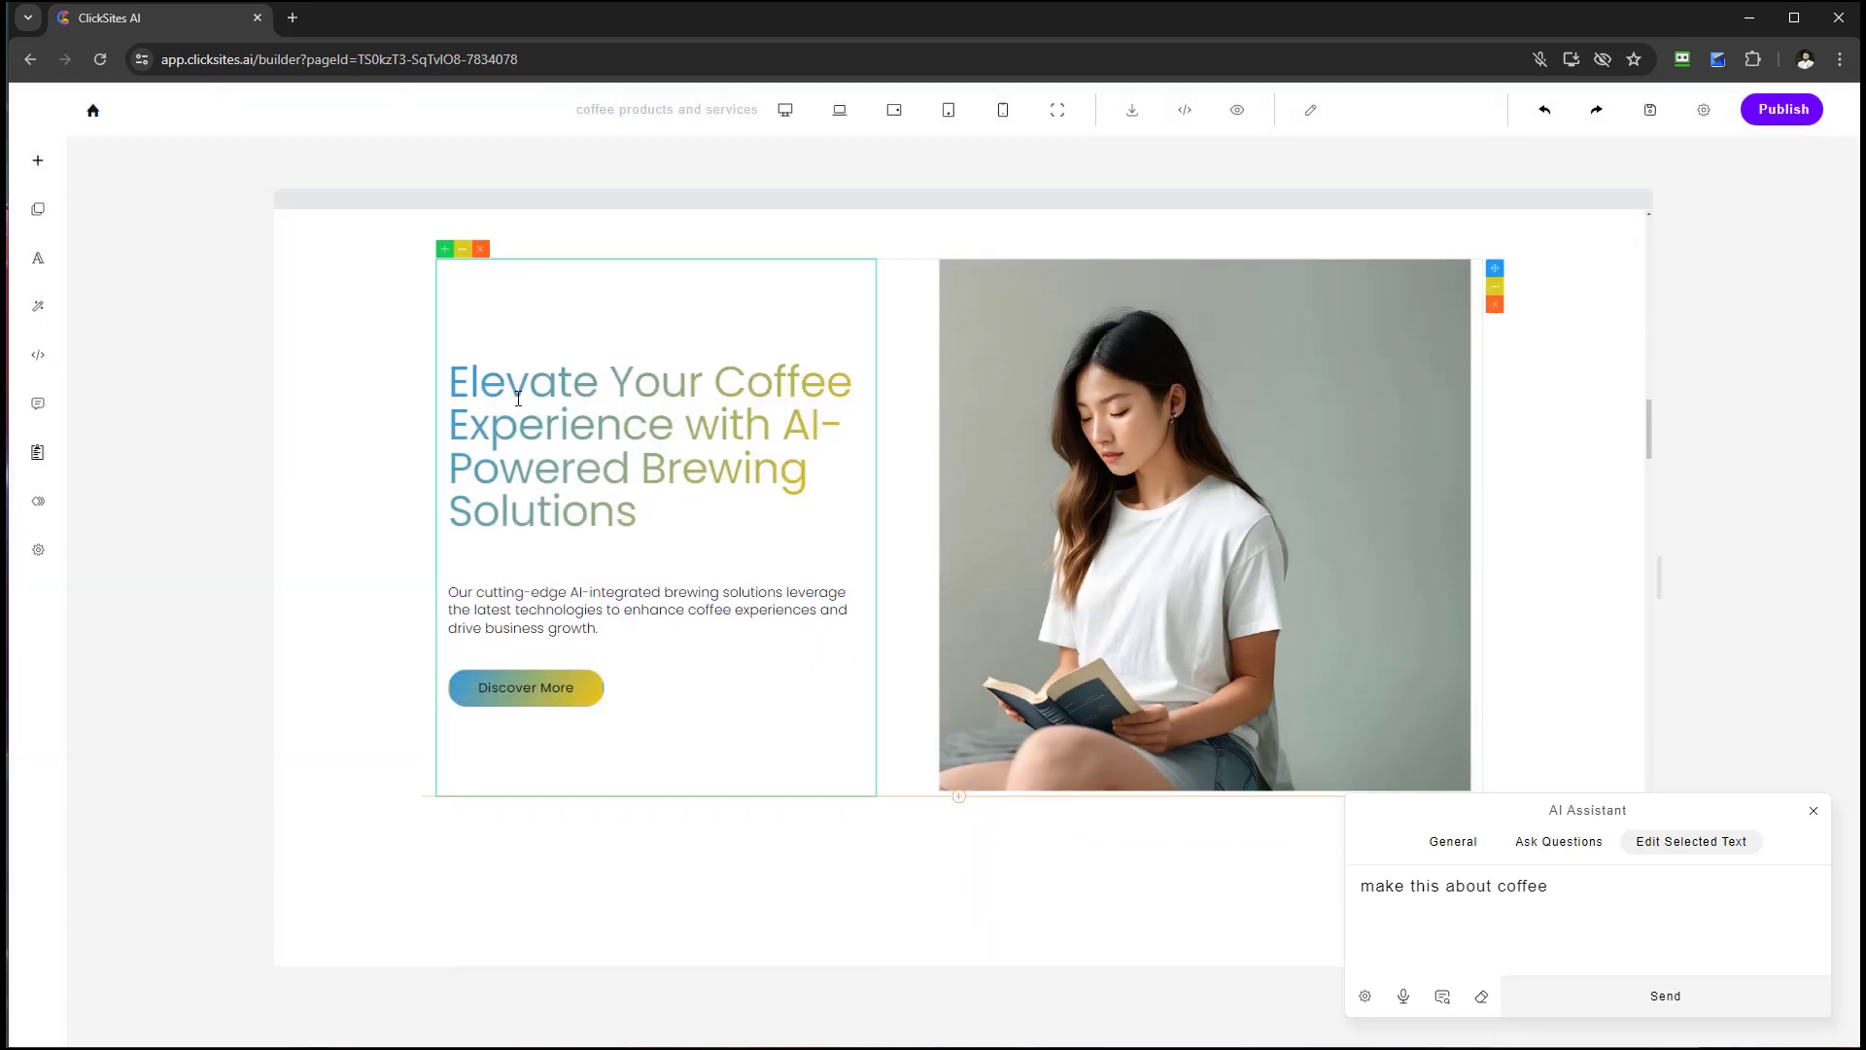
scroll(749, 538, "down", 8)
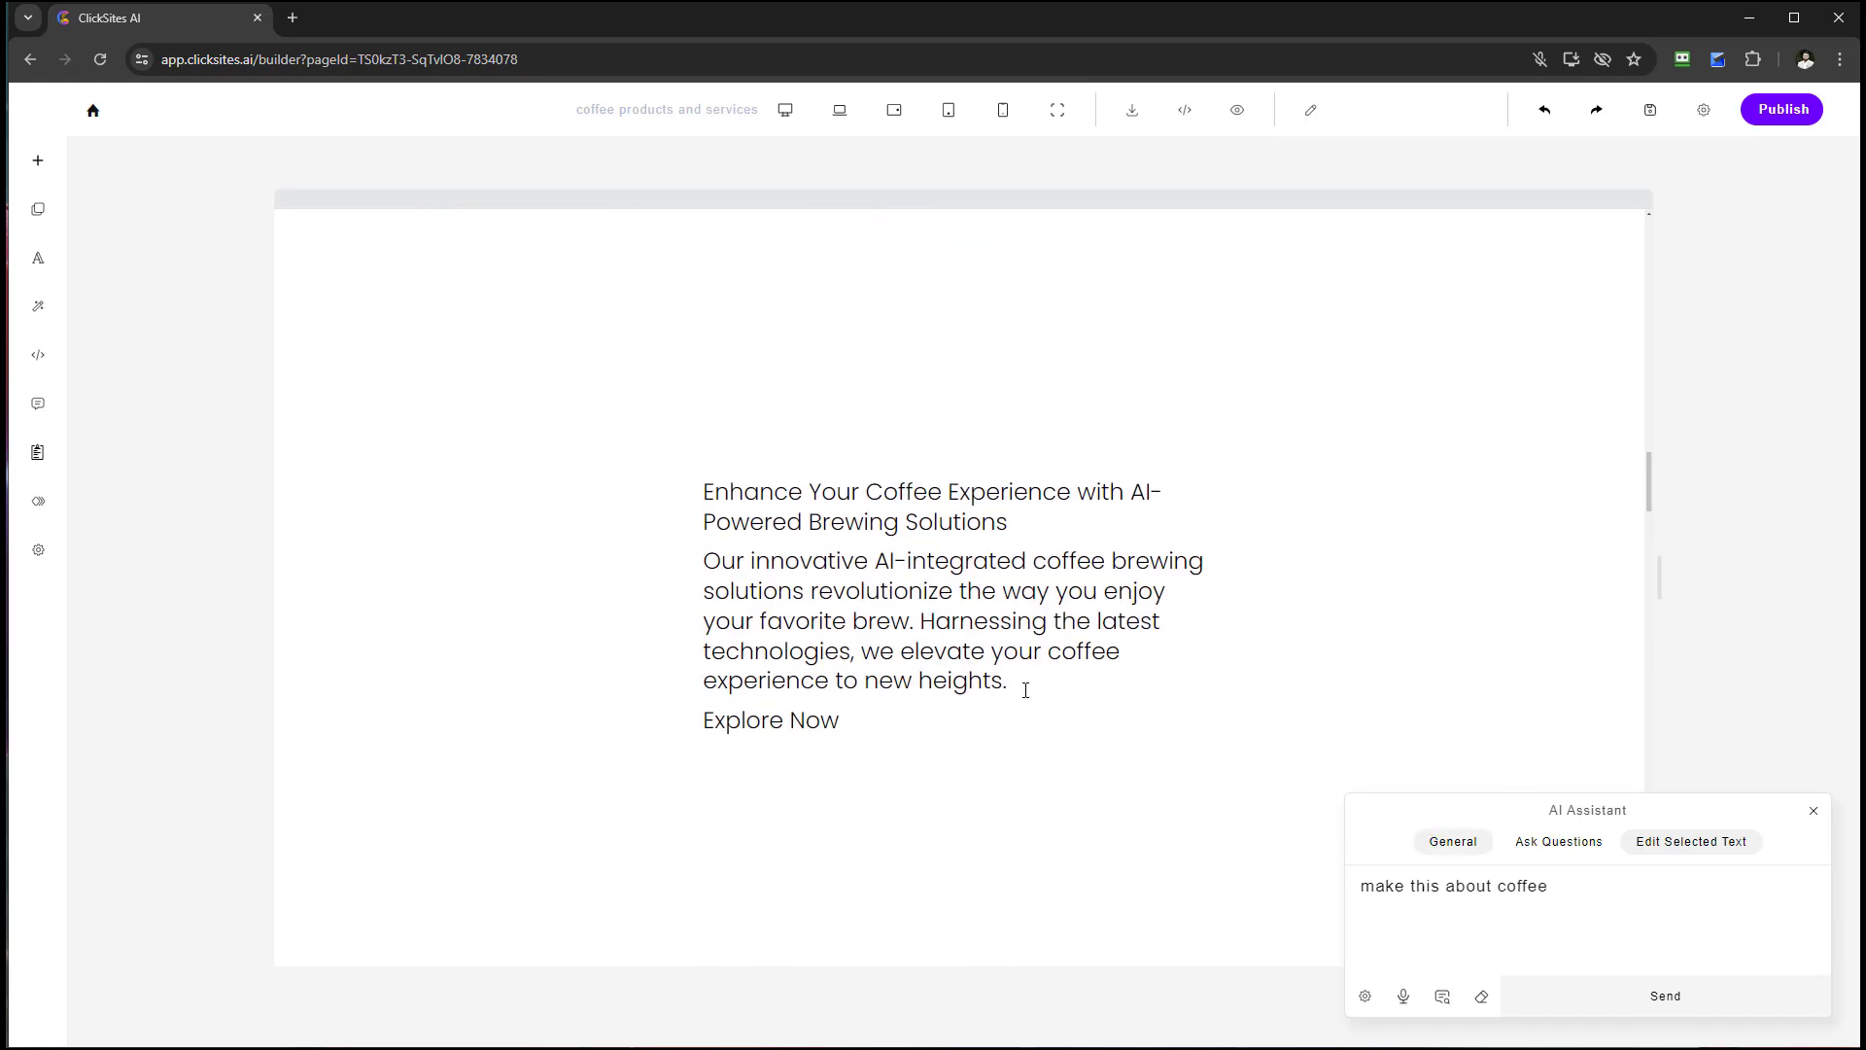
right_click(828, 522)
left_click(804, 446)
scroll(667, 417, "up", 7)
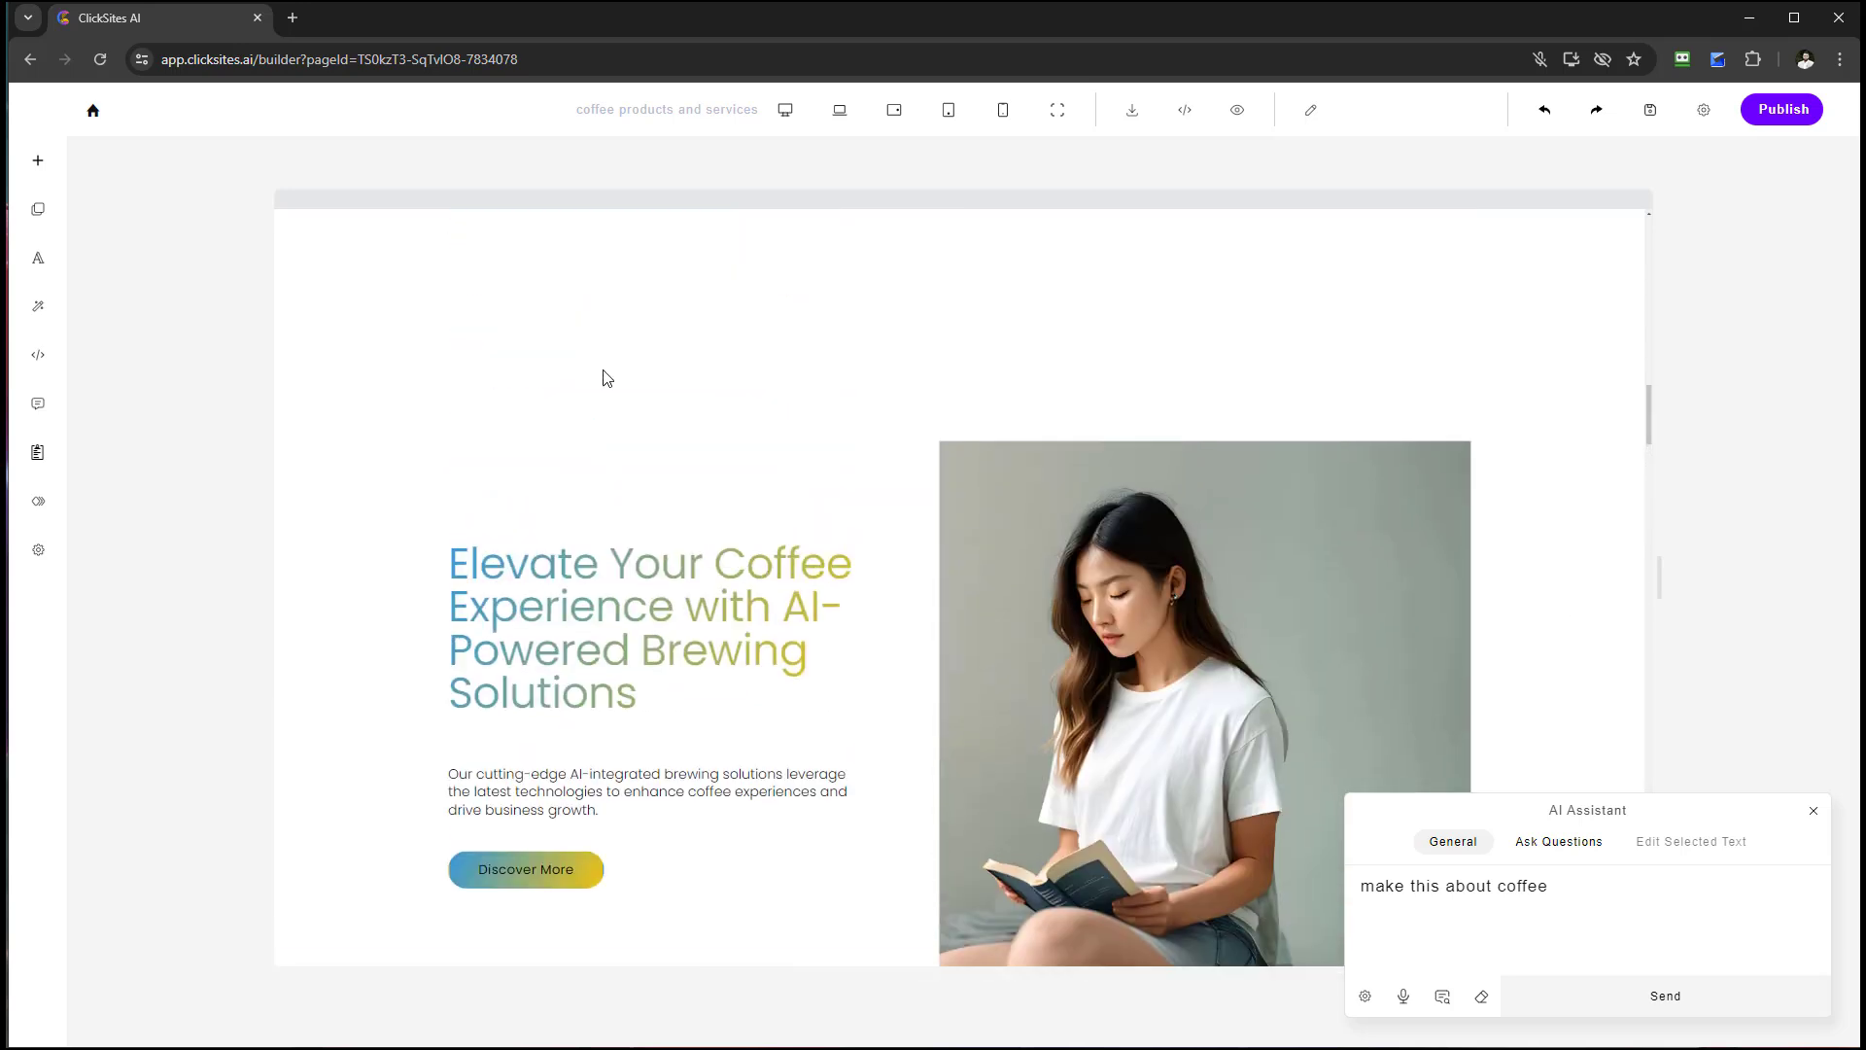
scroll(446, 433, "down", 2)
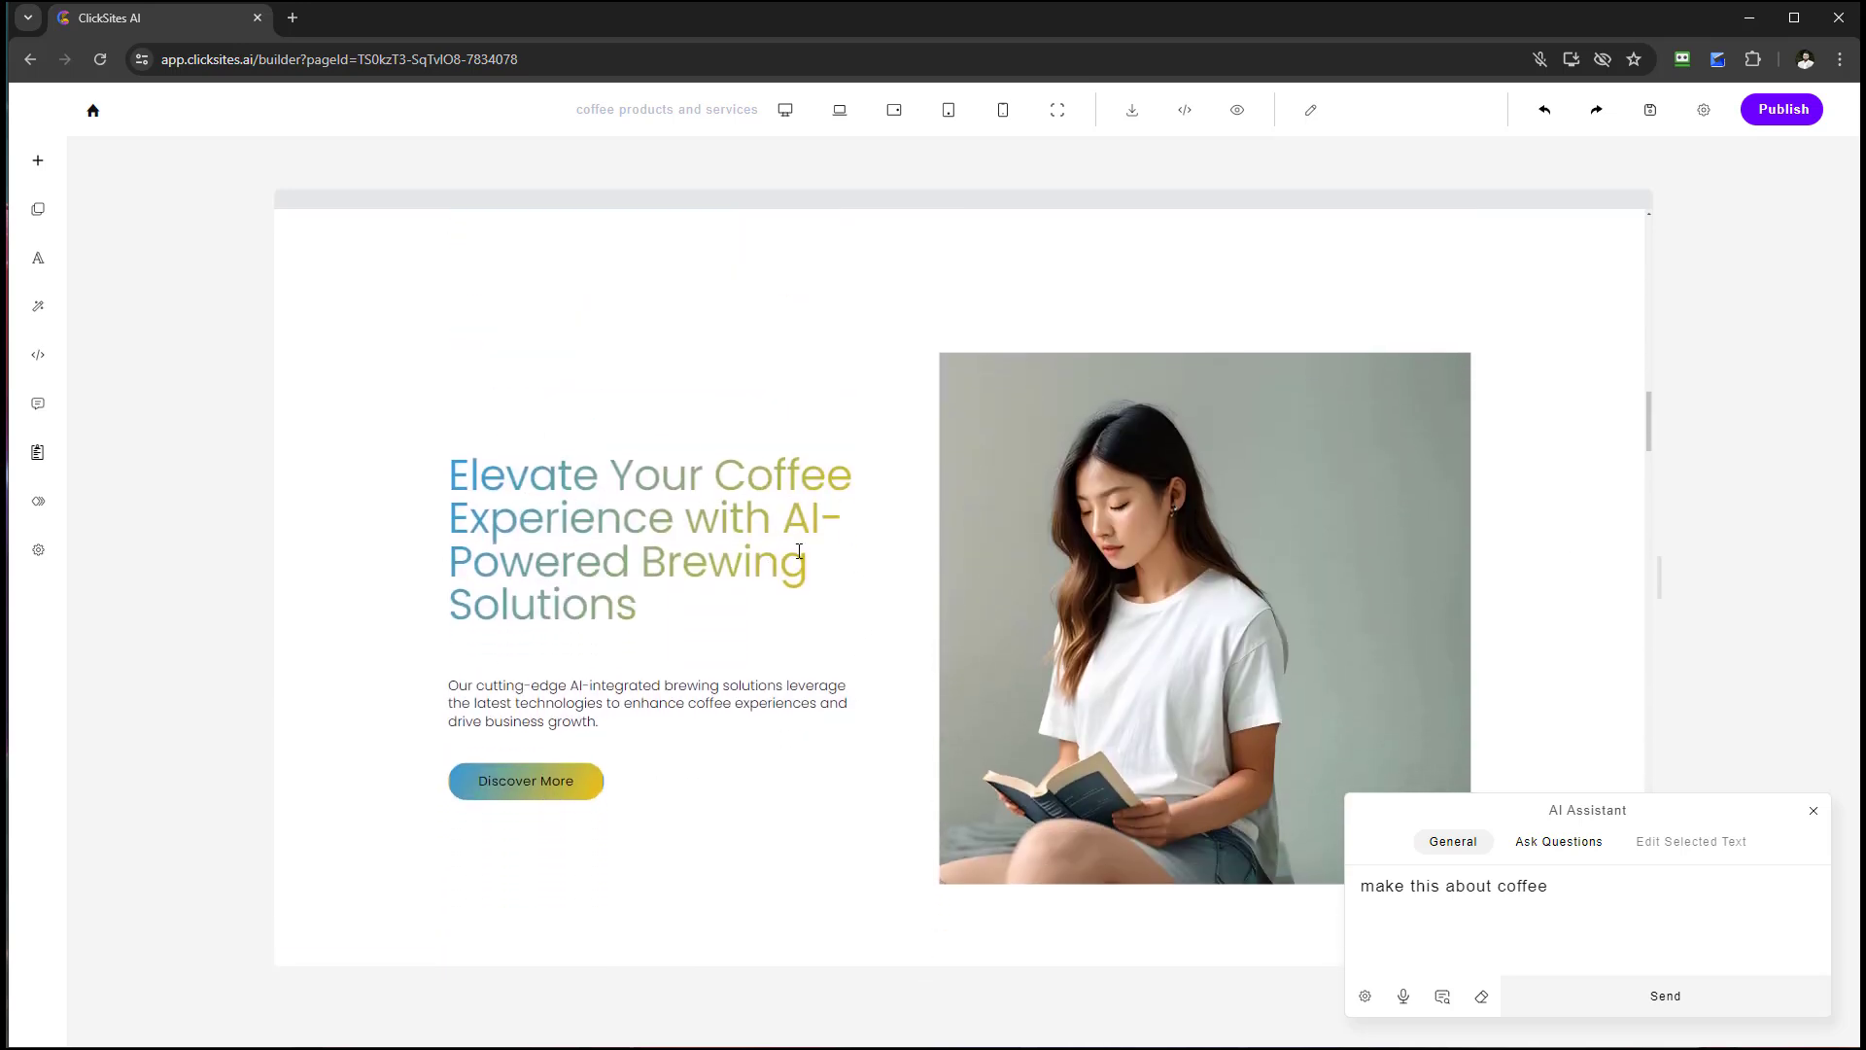
scroll(708, 666, "down", 3)
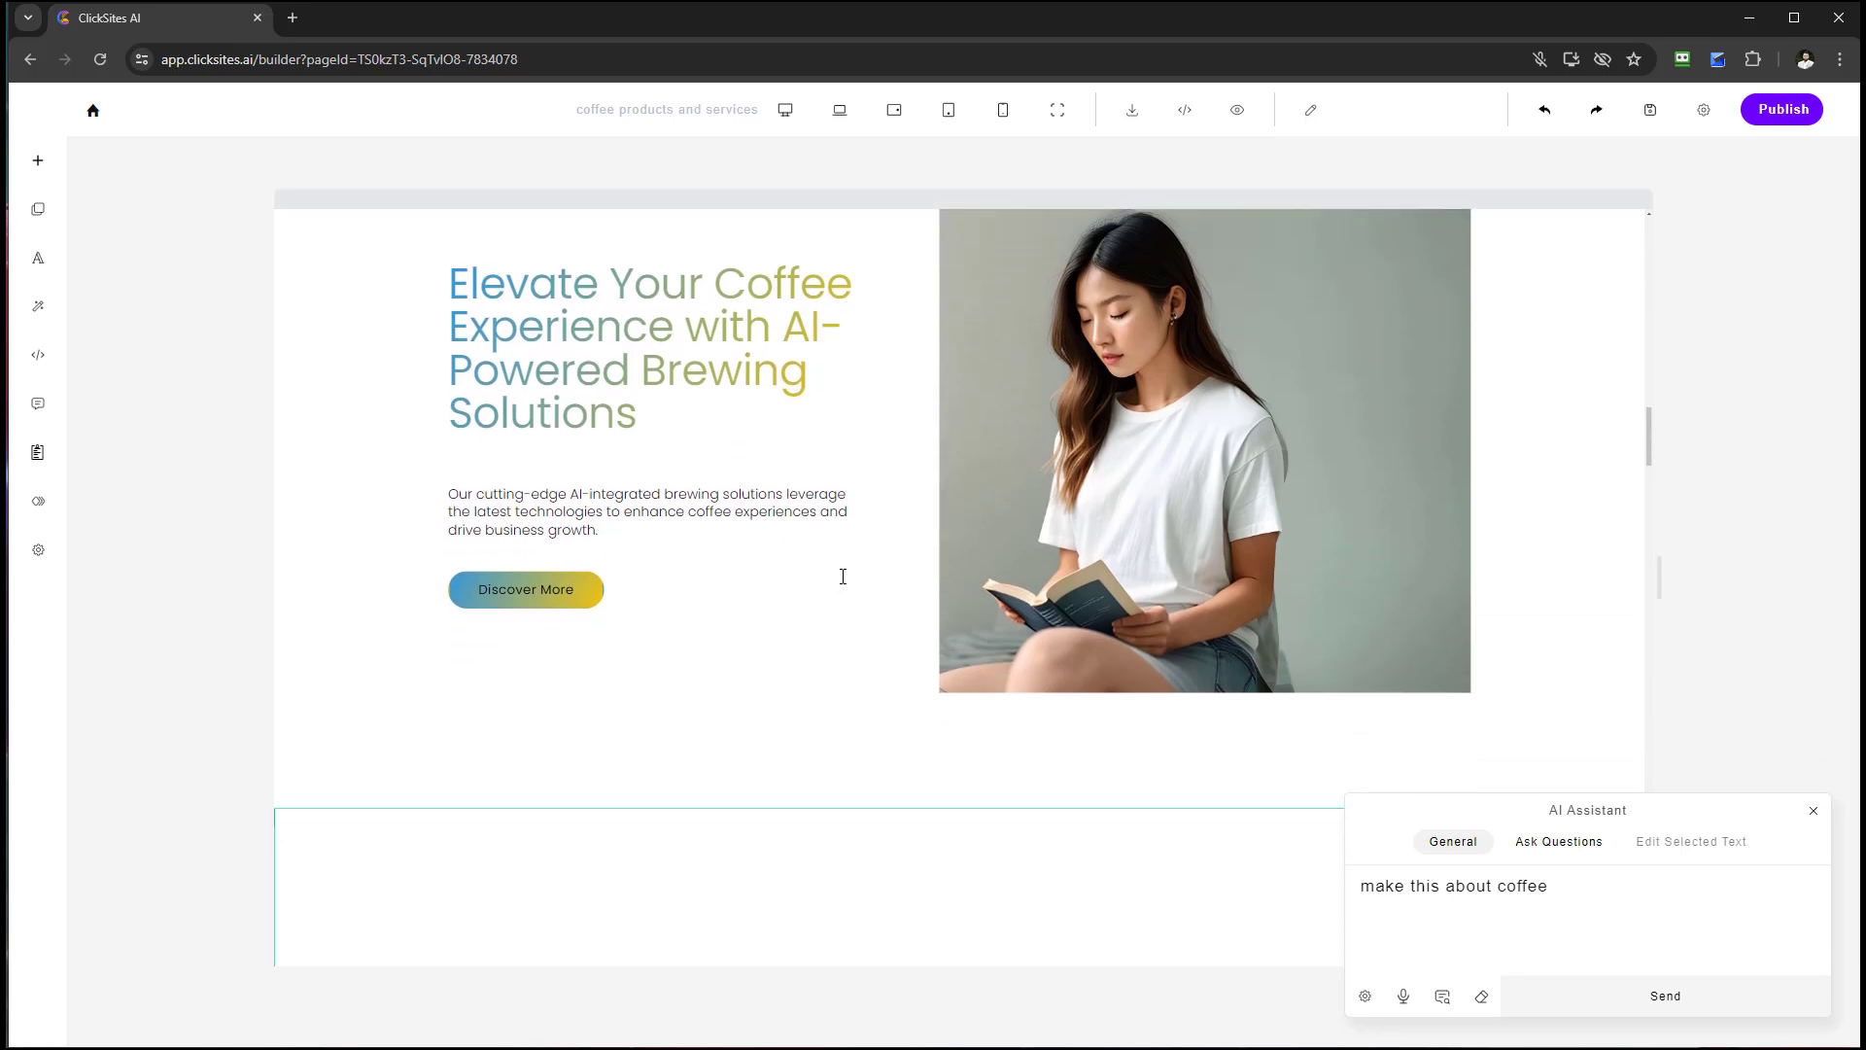
scroll(843, 576, "down", 4)
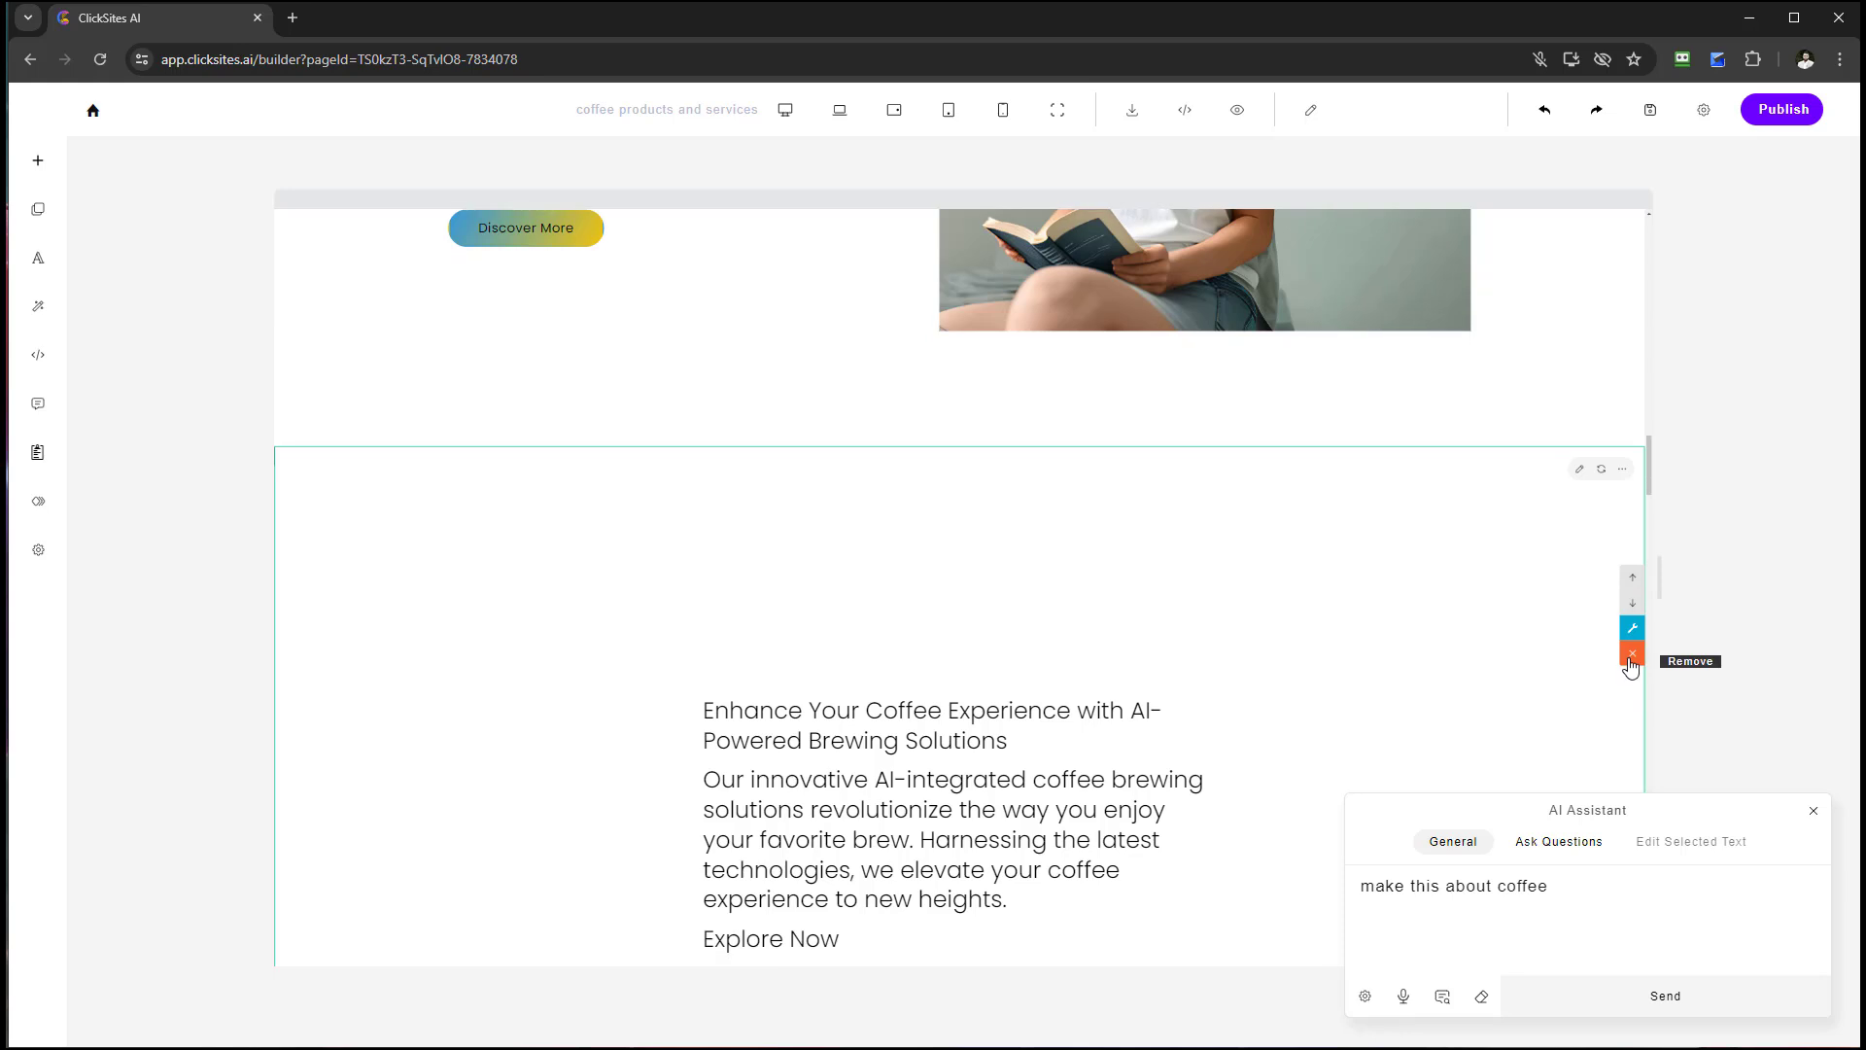
left_click(1631, 665)
scroll(1554, 654, "up", 5)
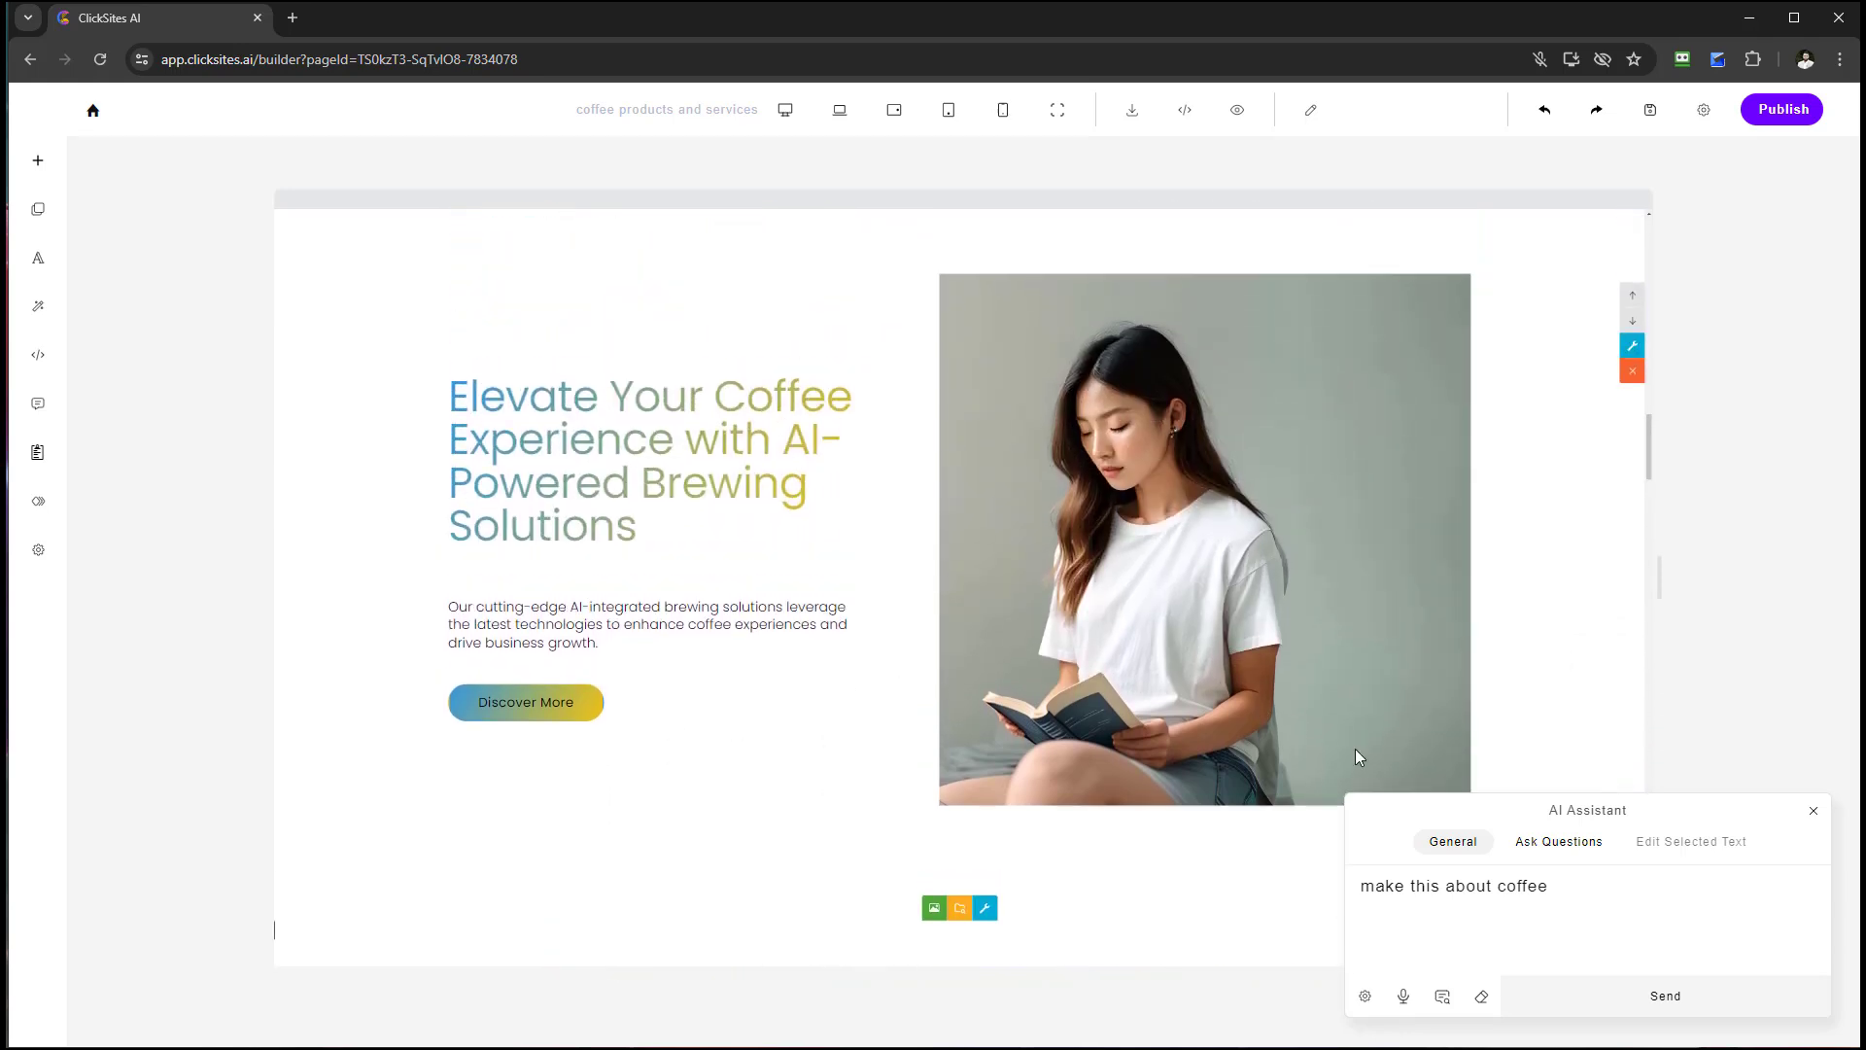
- Clear the prompt and send "create 5 ways to make the best cup of coffee" to the AI Assistant in Ask Questions mode
left_click(1482, 995)
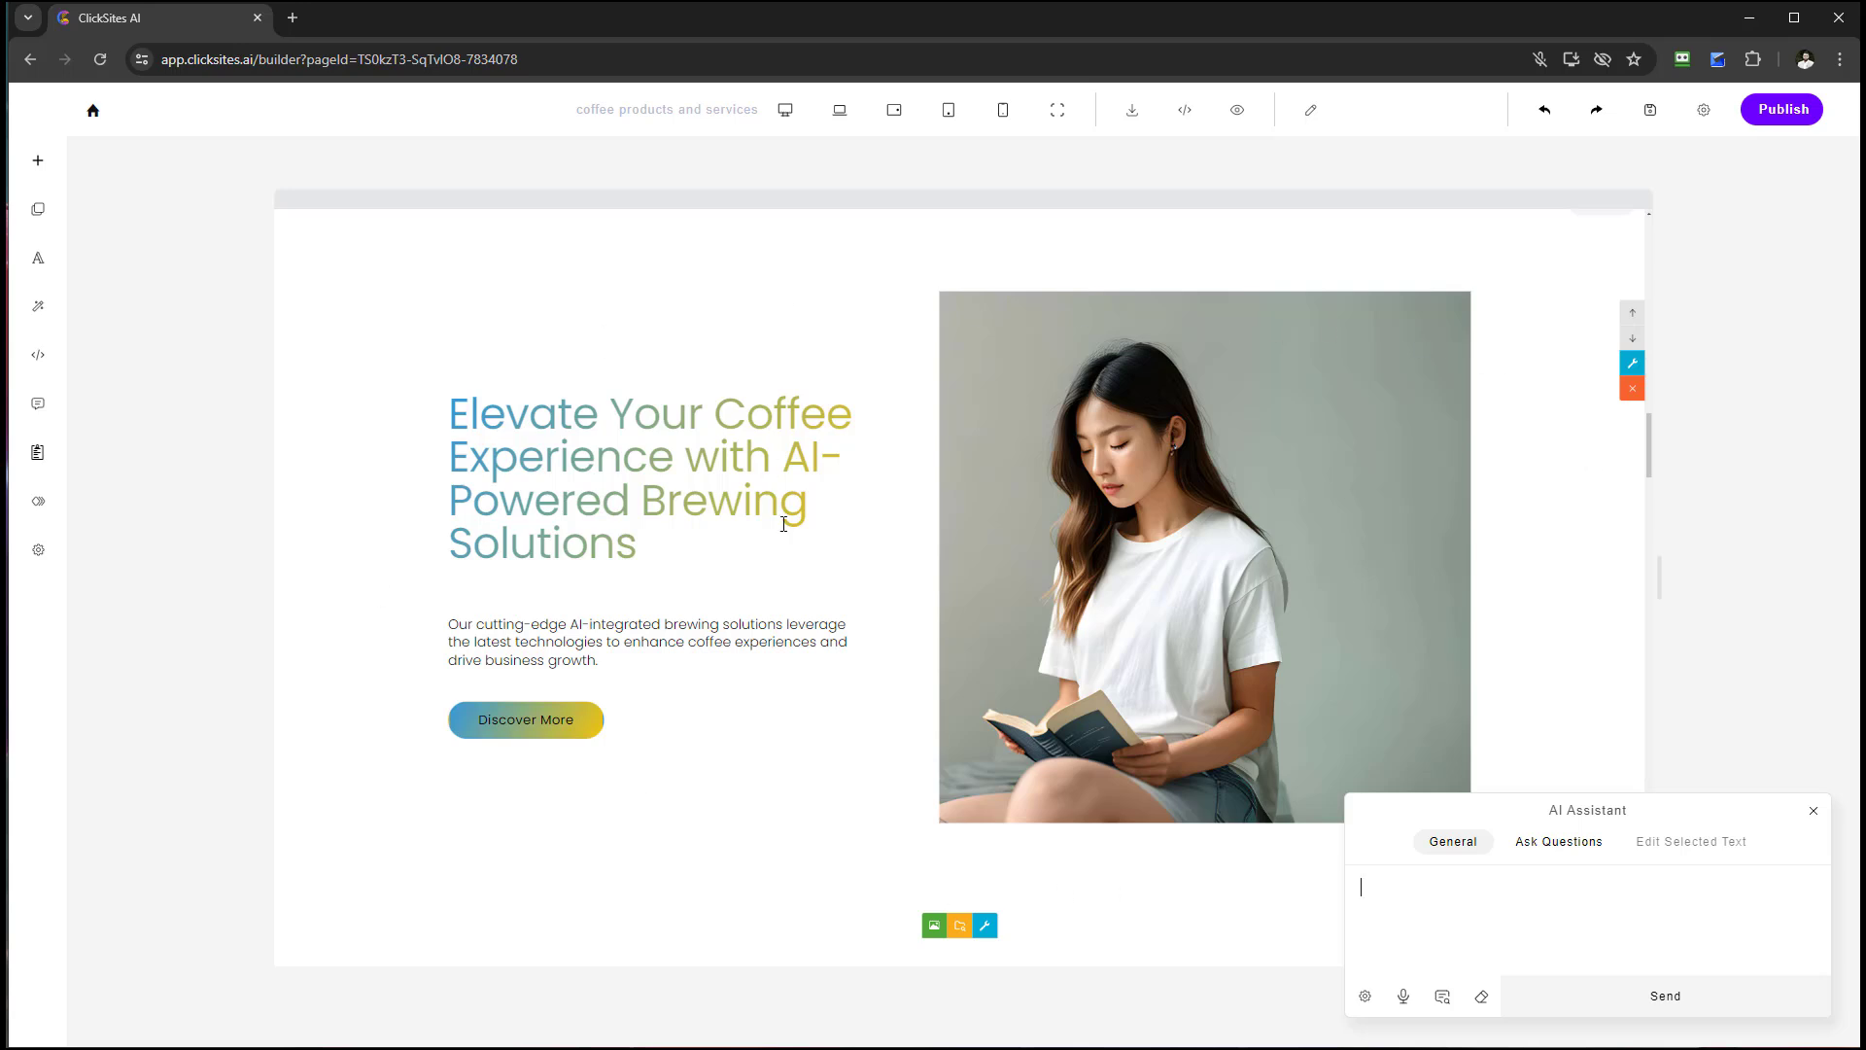
scroll(880, 601, "down", 4)
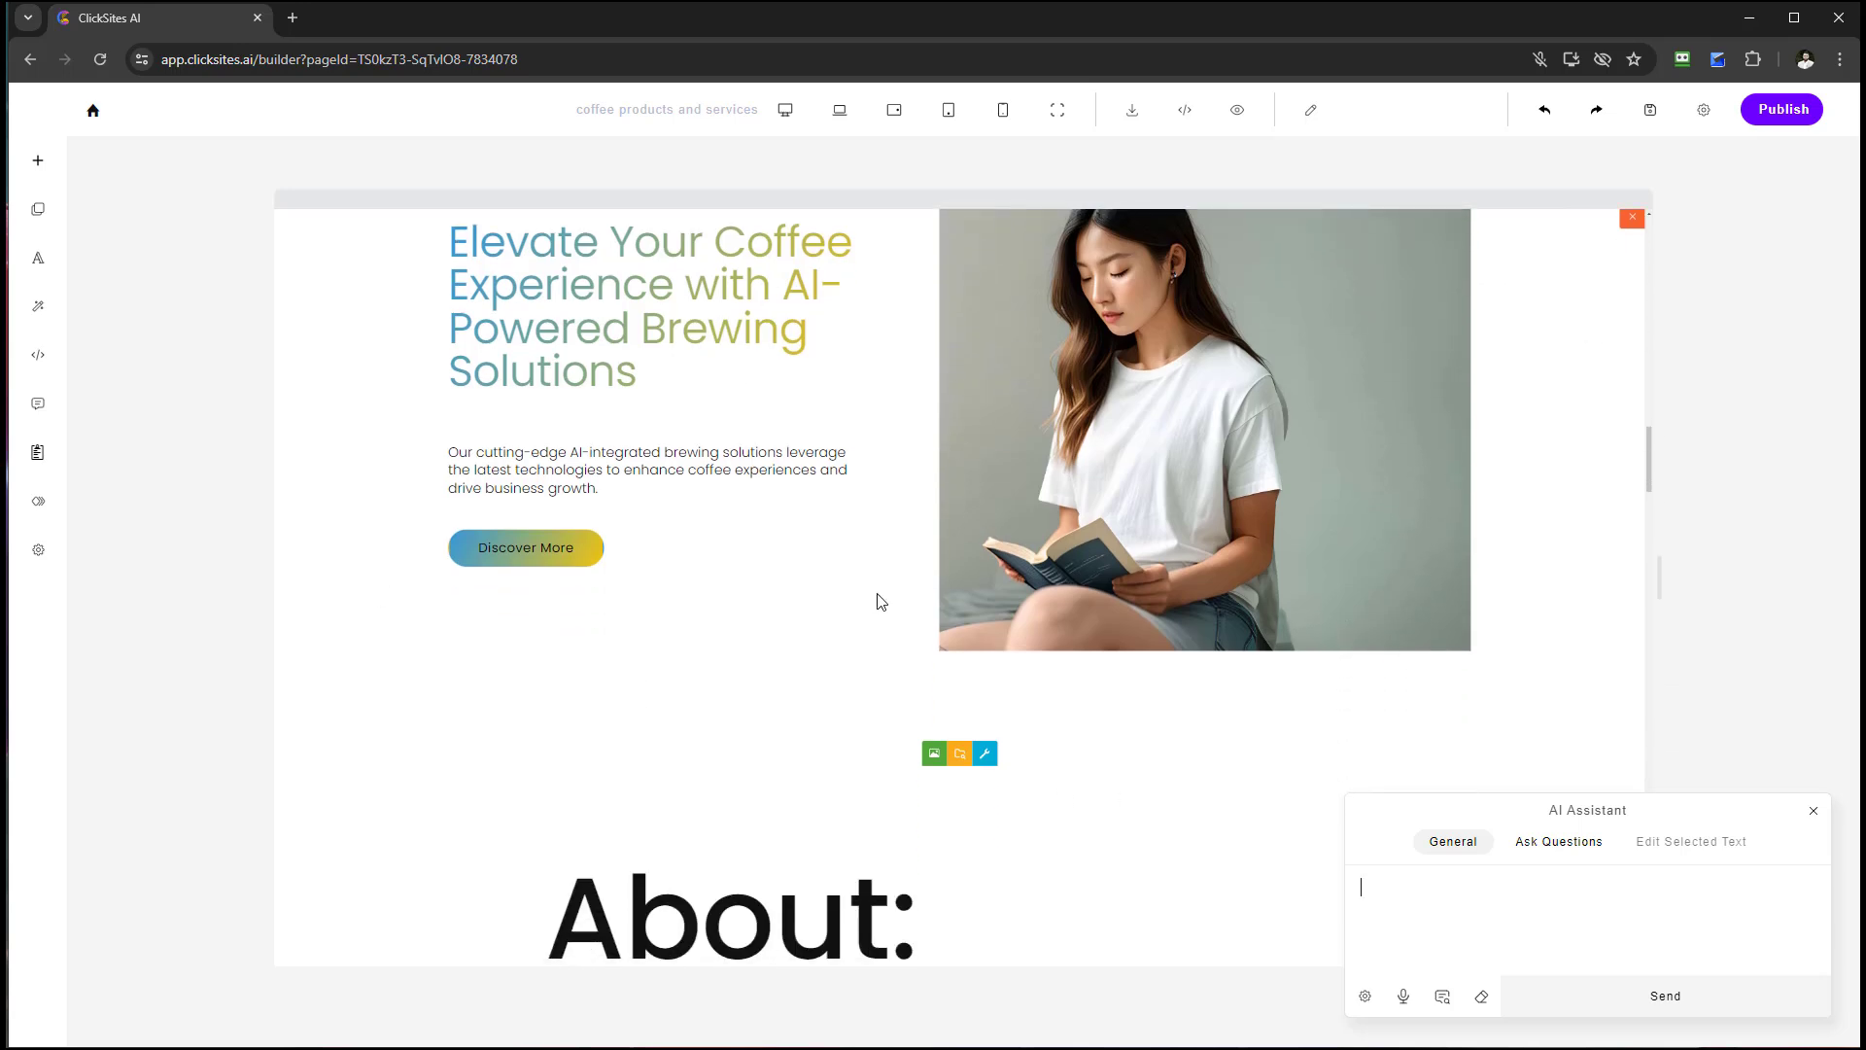
left_click(1559, 842)
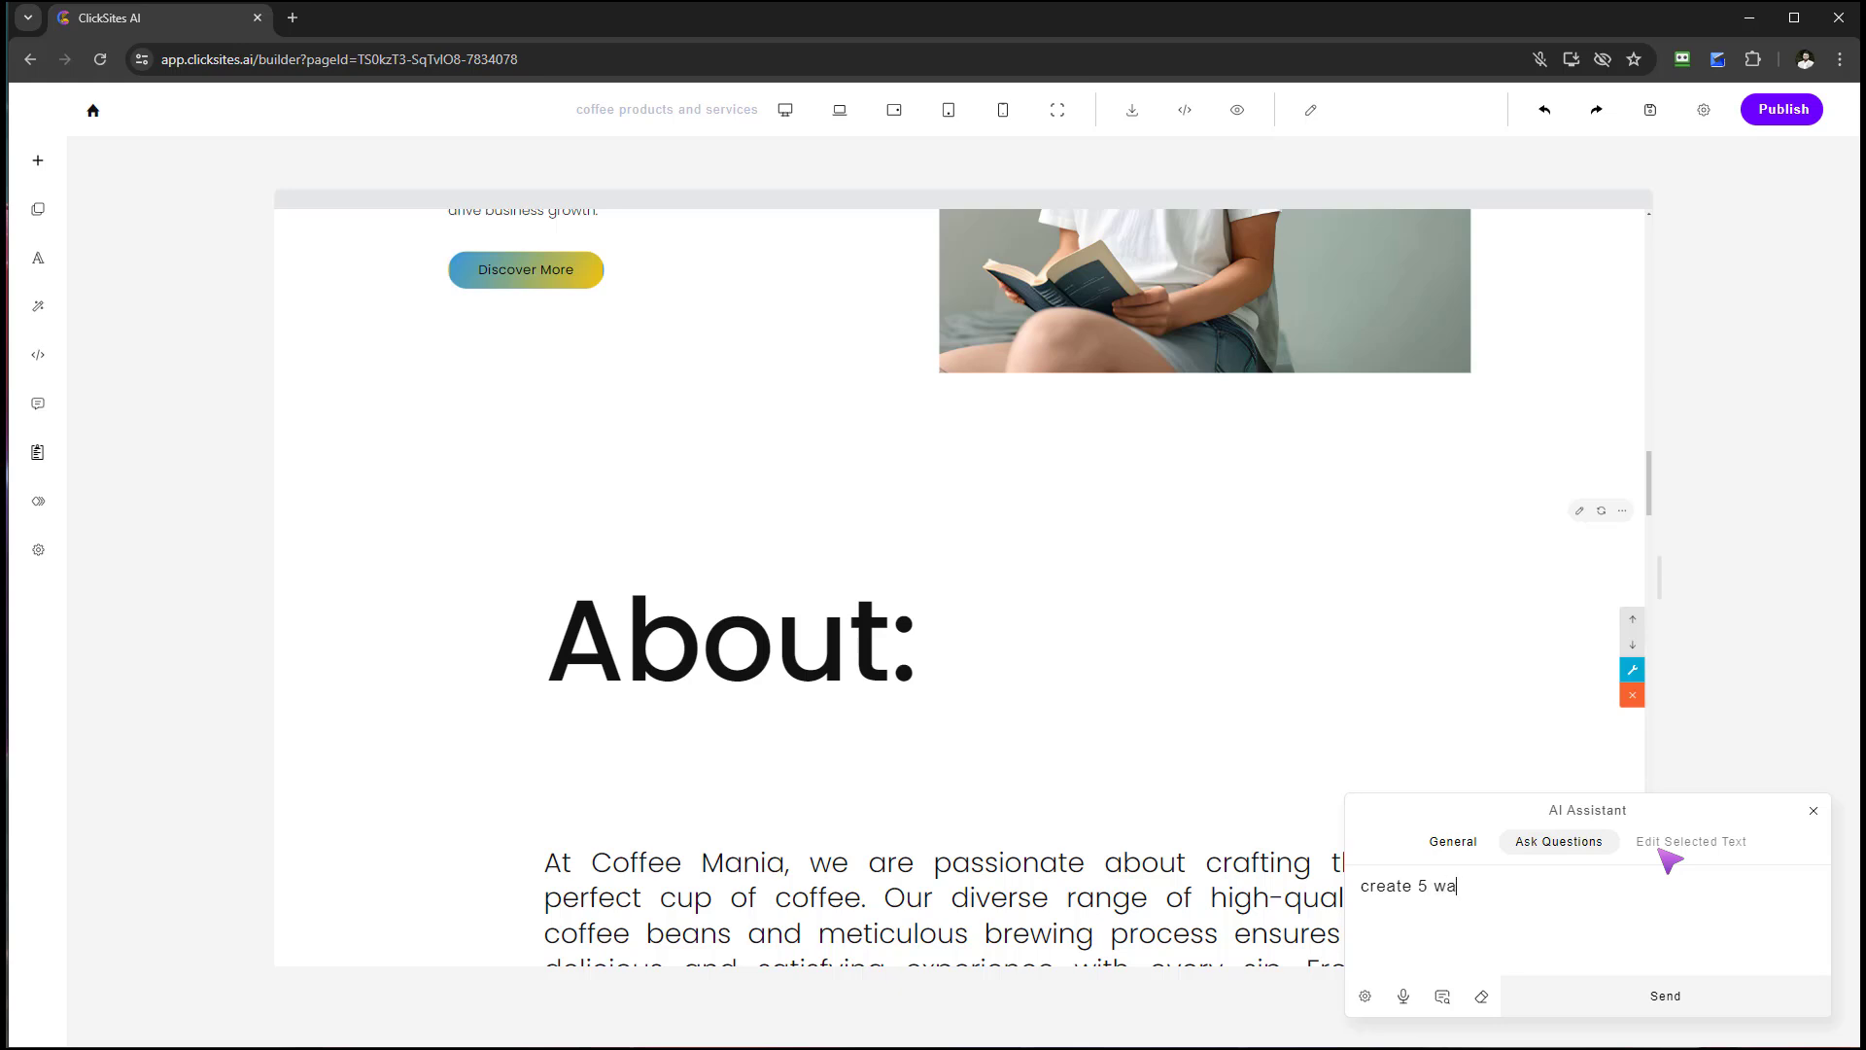
type("th eb")
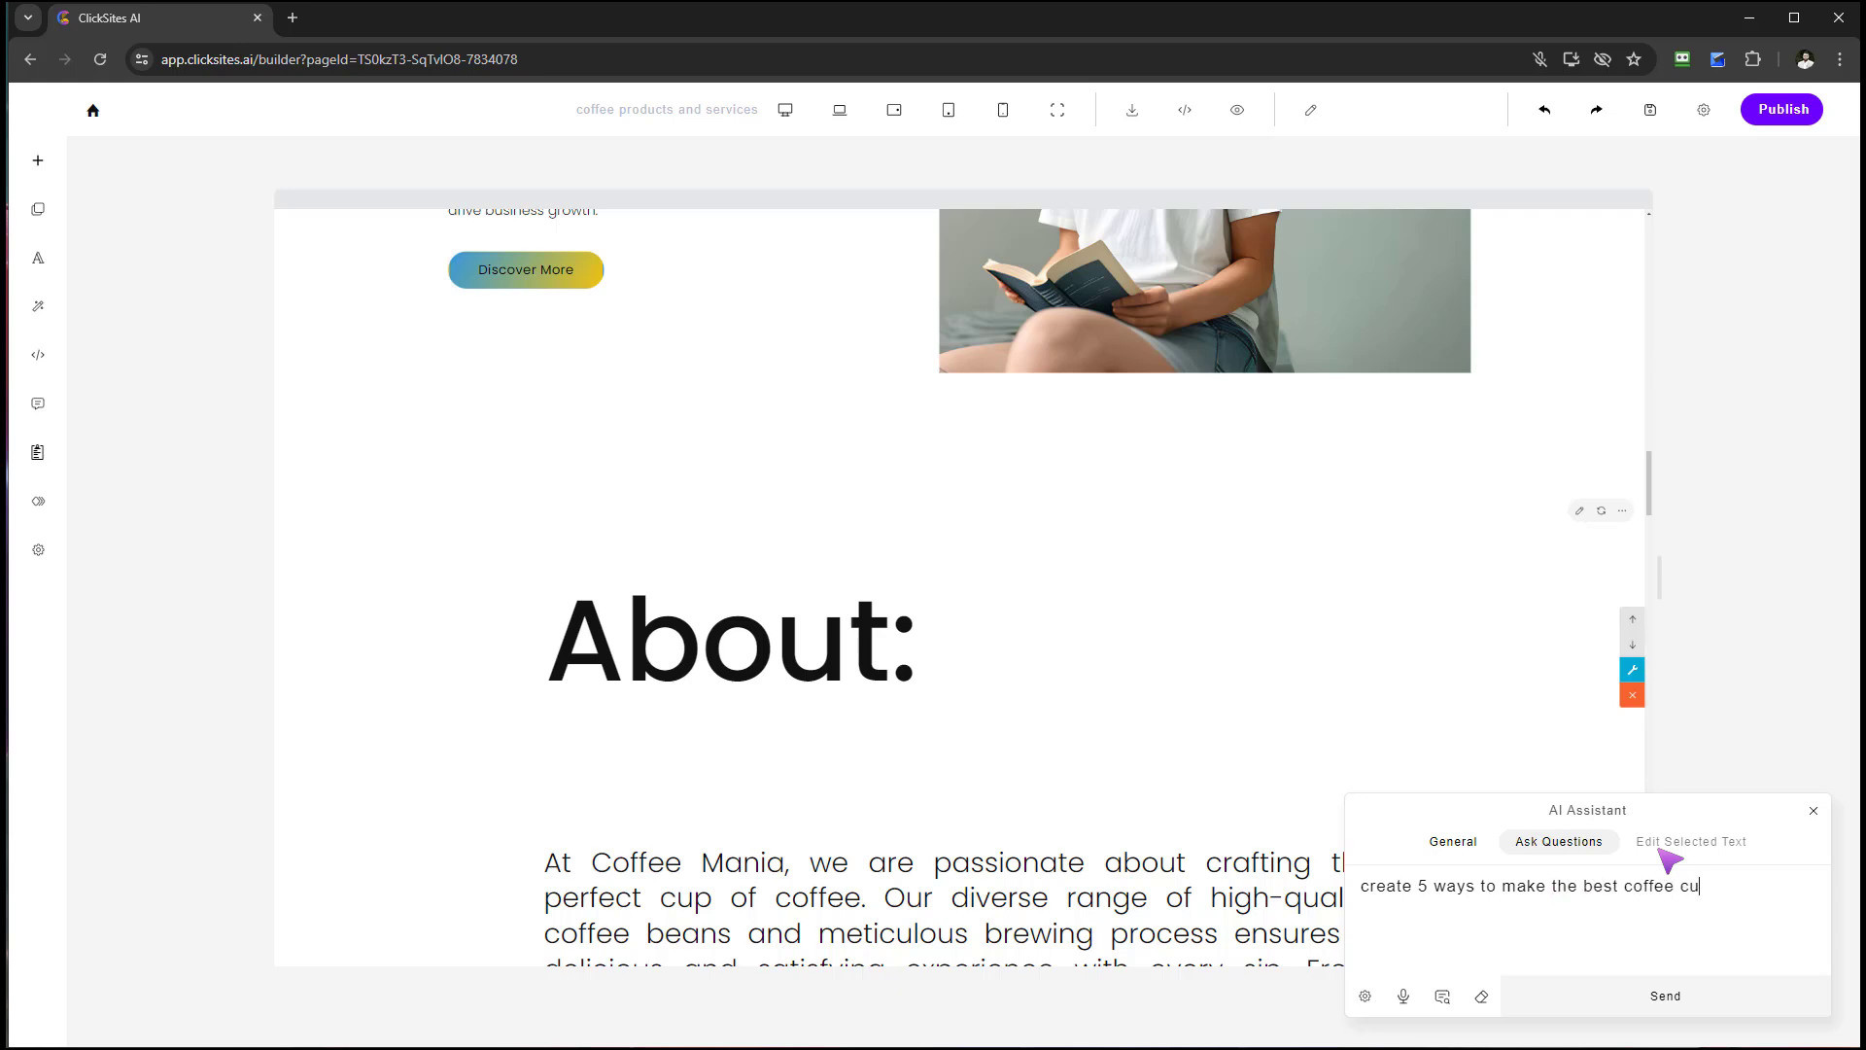
key("BackSpace")
key("BackSpace")
key("BackSpace")
key("BackSpace")
key("BackSpace")
key("BackSpace")
key("BackSpace")
key("Return")
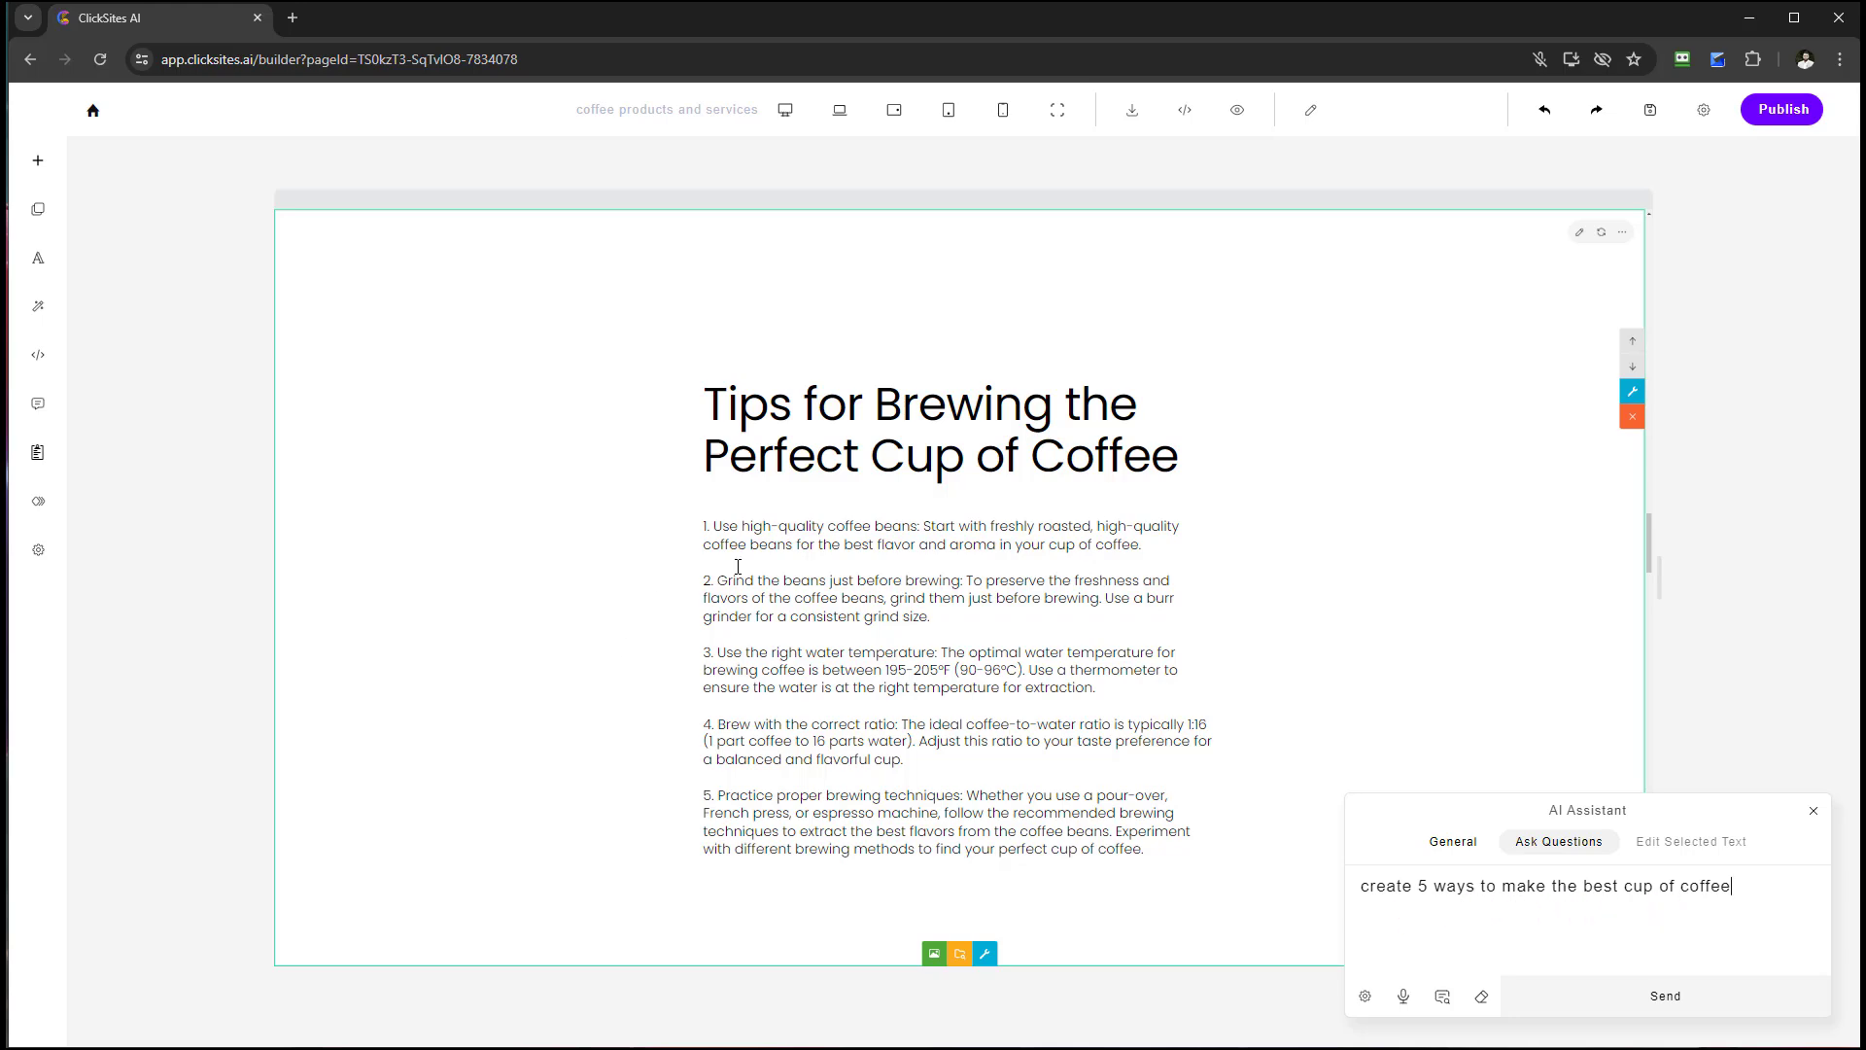
- Examine the headline and five numbered tips in the "Tips for Brewing the Perfect Cup of Coffee" section
scroll(862, 616, "down", 5)
scroll(875, 700, "up", 6)
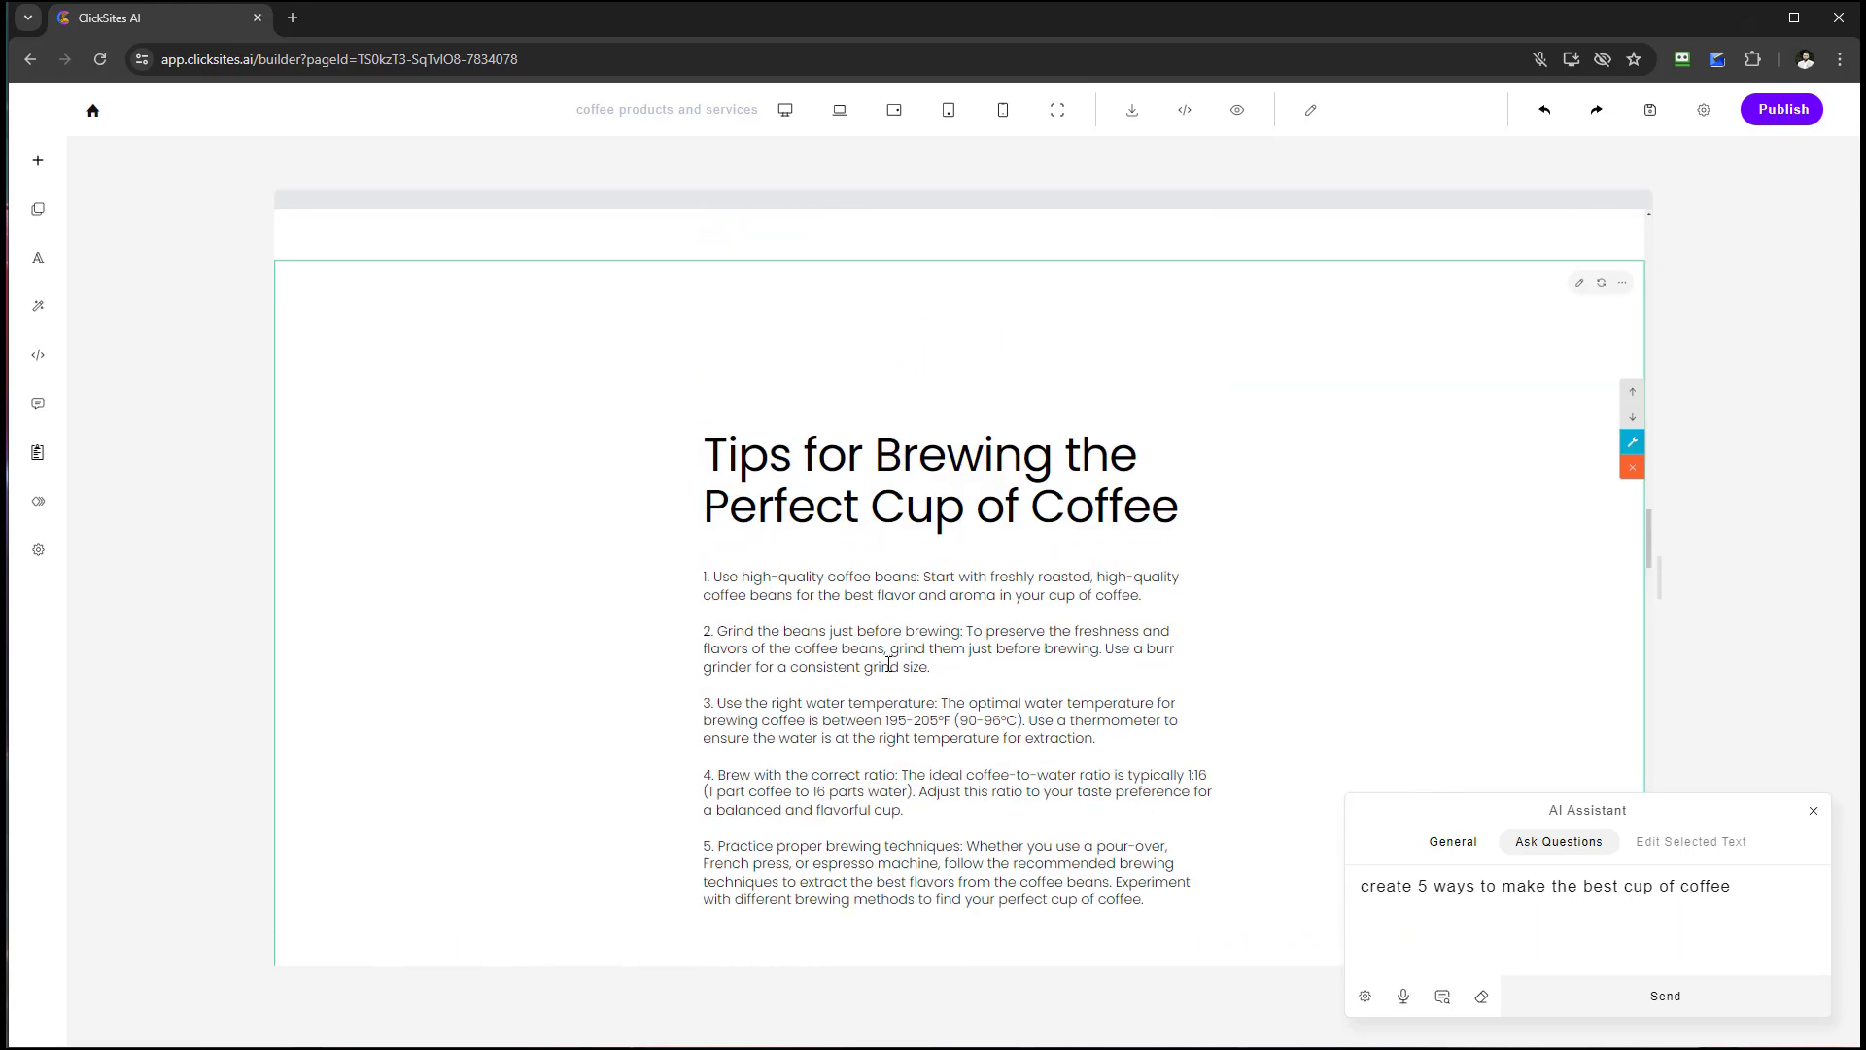
scroll(889, 664, "up", 3)
scroll(888, 664, "down", 4)
left_click_drag(705, 331, 1131, 815)
left_click(1175, 775)
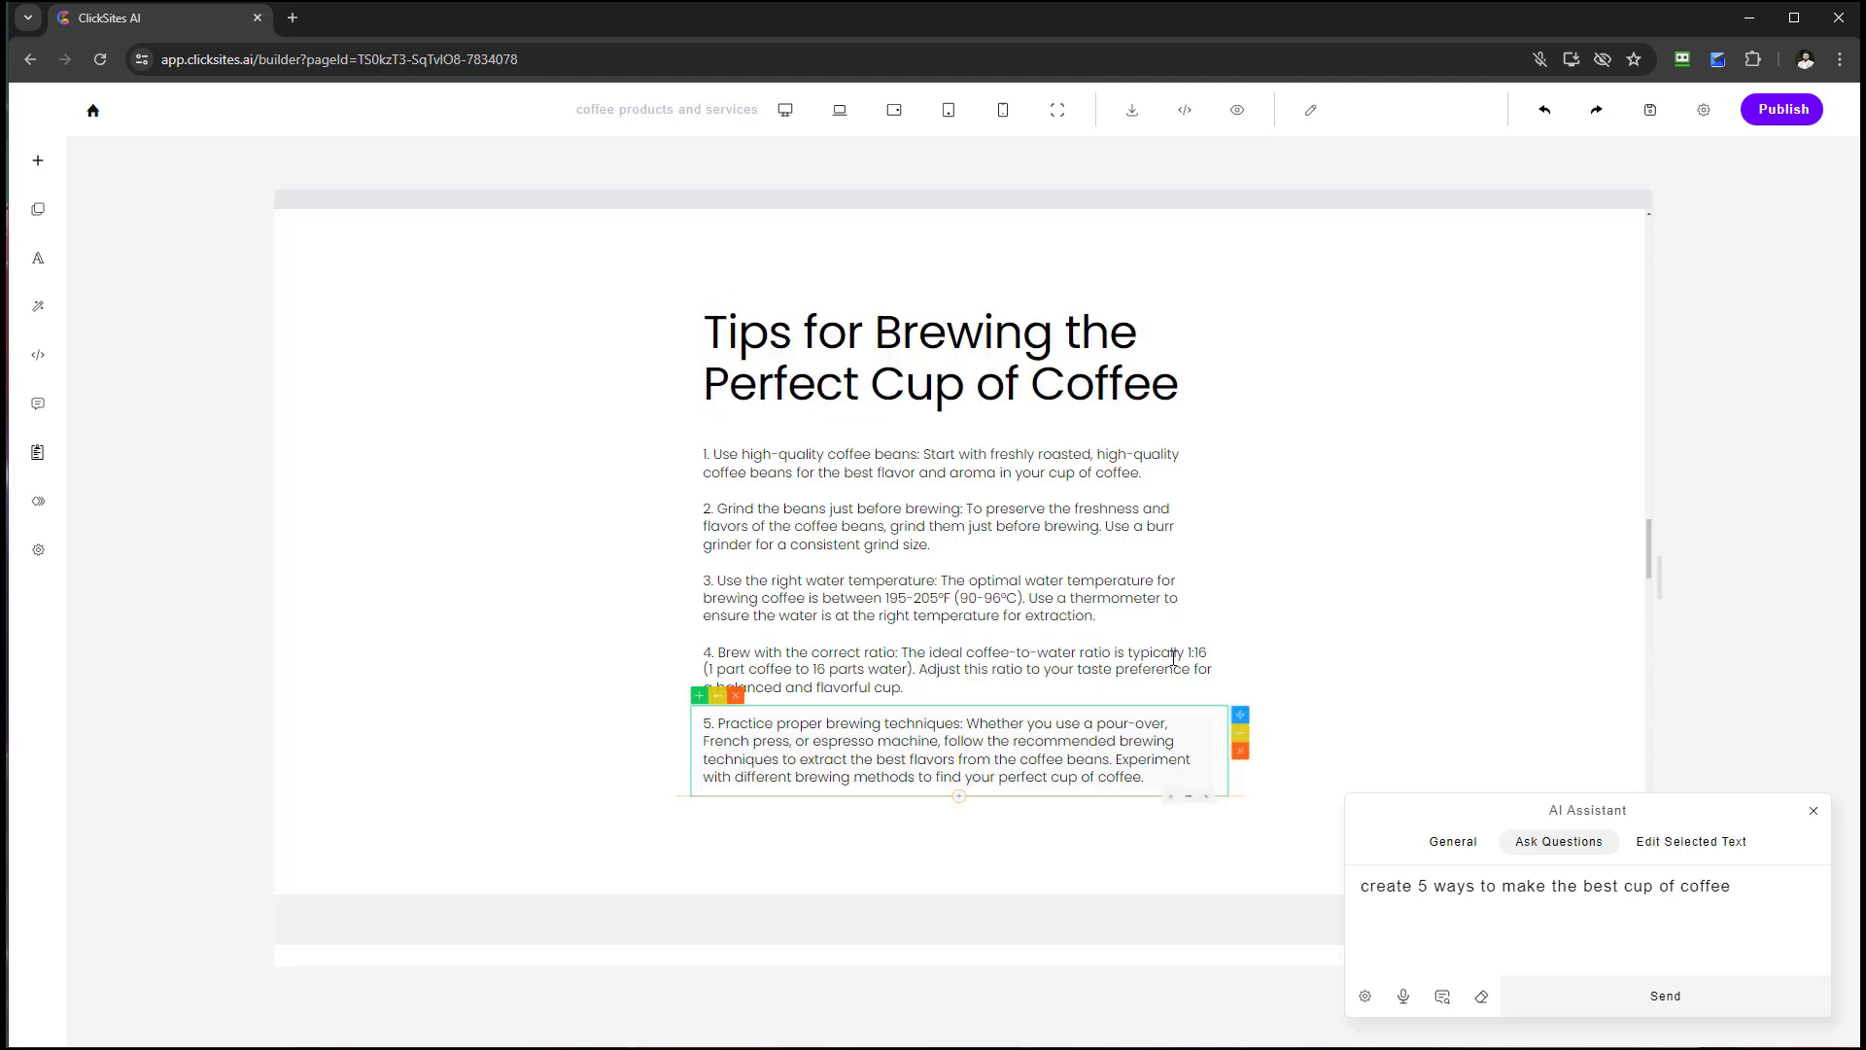
left_click(1411, 683)
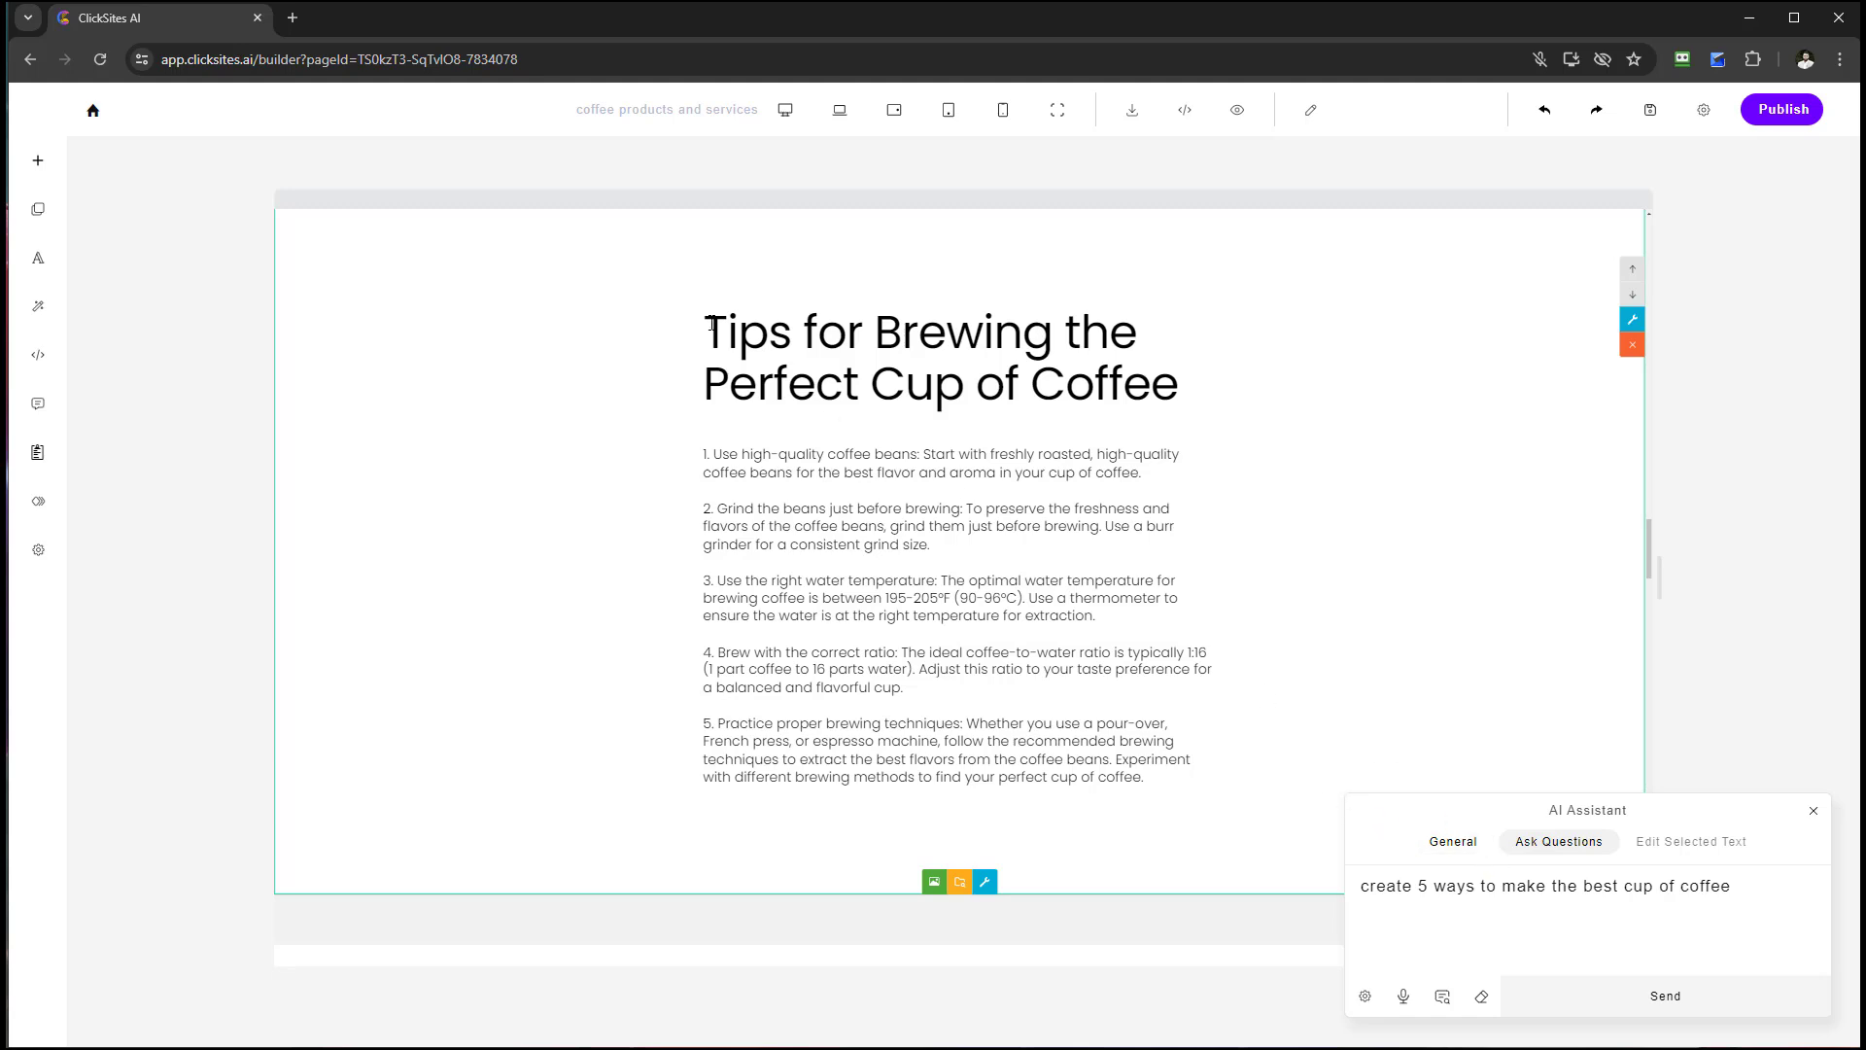
- Switch the AI Assistant to General mode and select the "Tips for Brewing the Perfect Cup of Coffee" headline, then clear the selection
left_click_drag(713, 323, 1188, 702)
left_click(1220, 432)
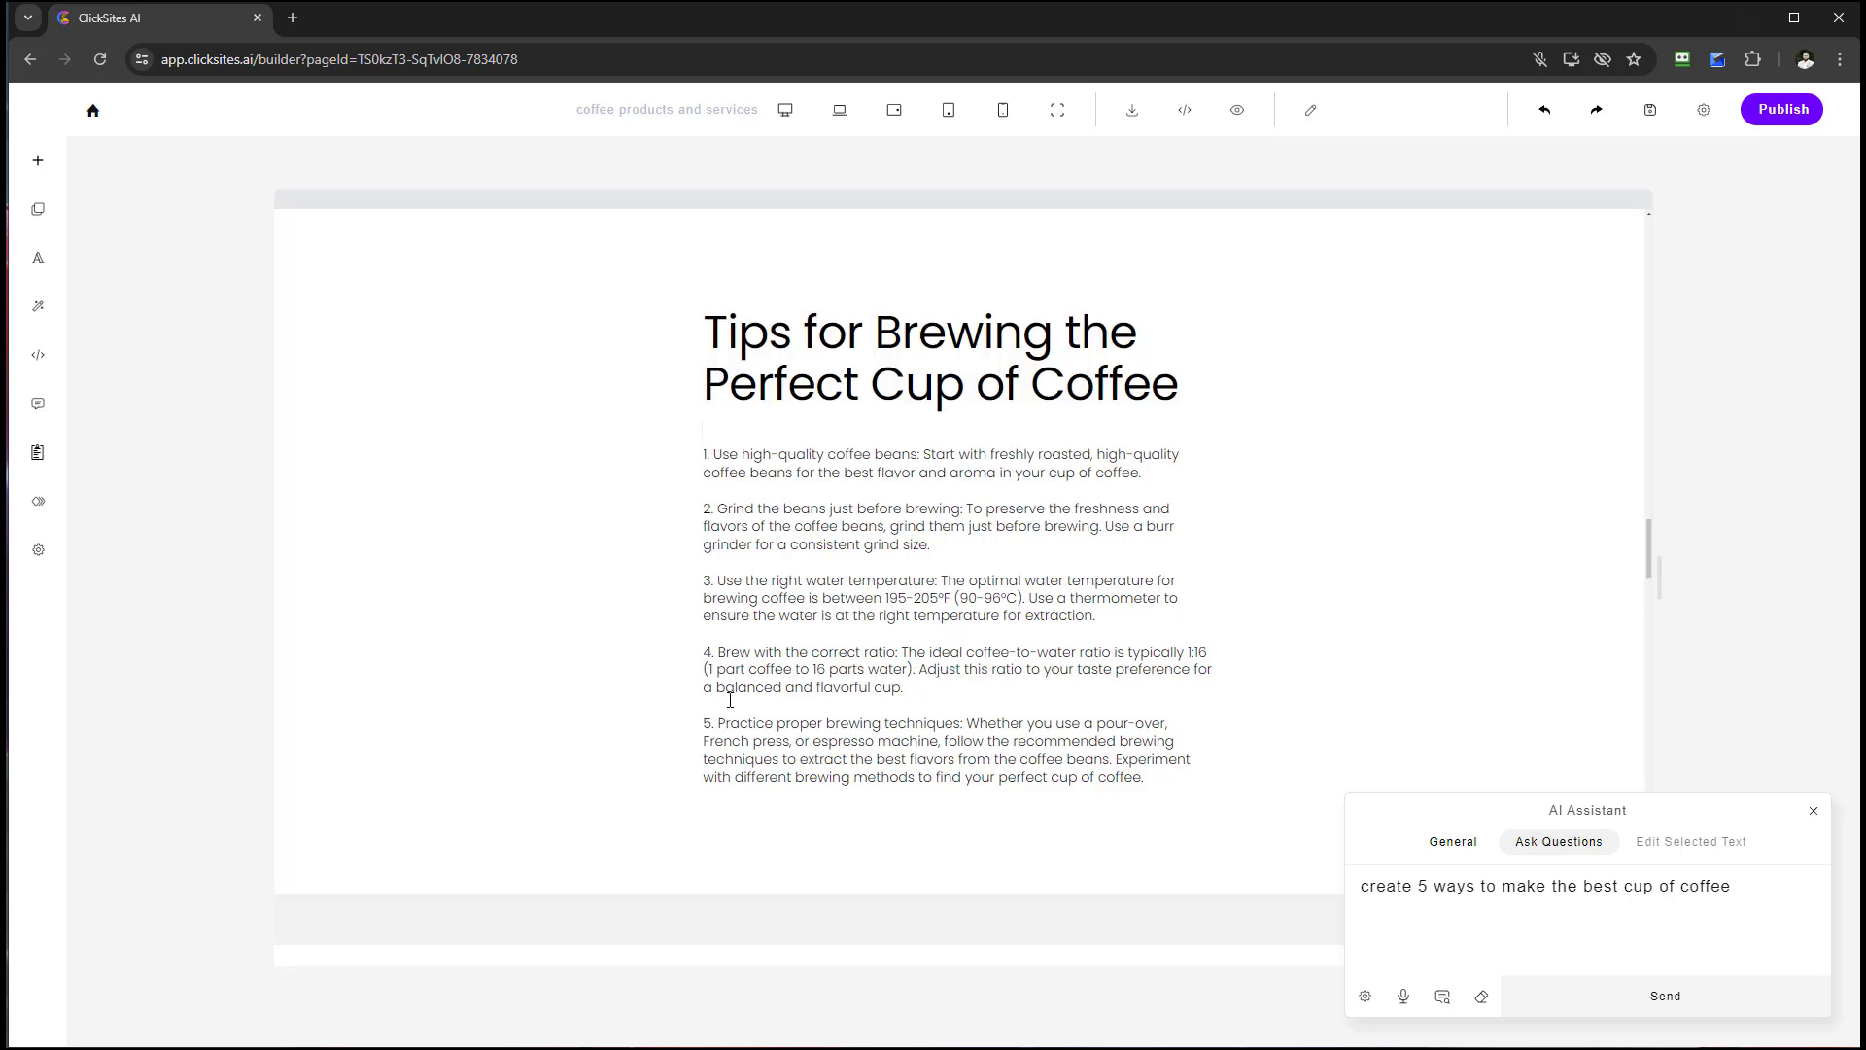
left_click(1470, 838)
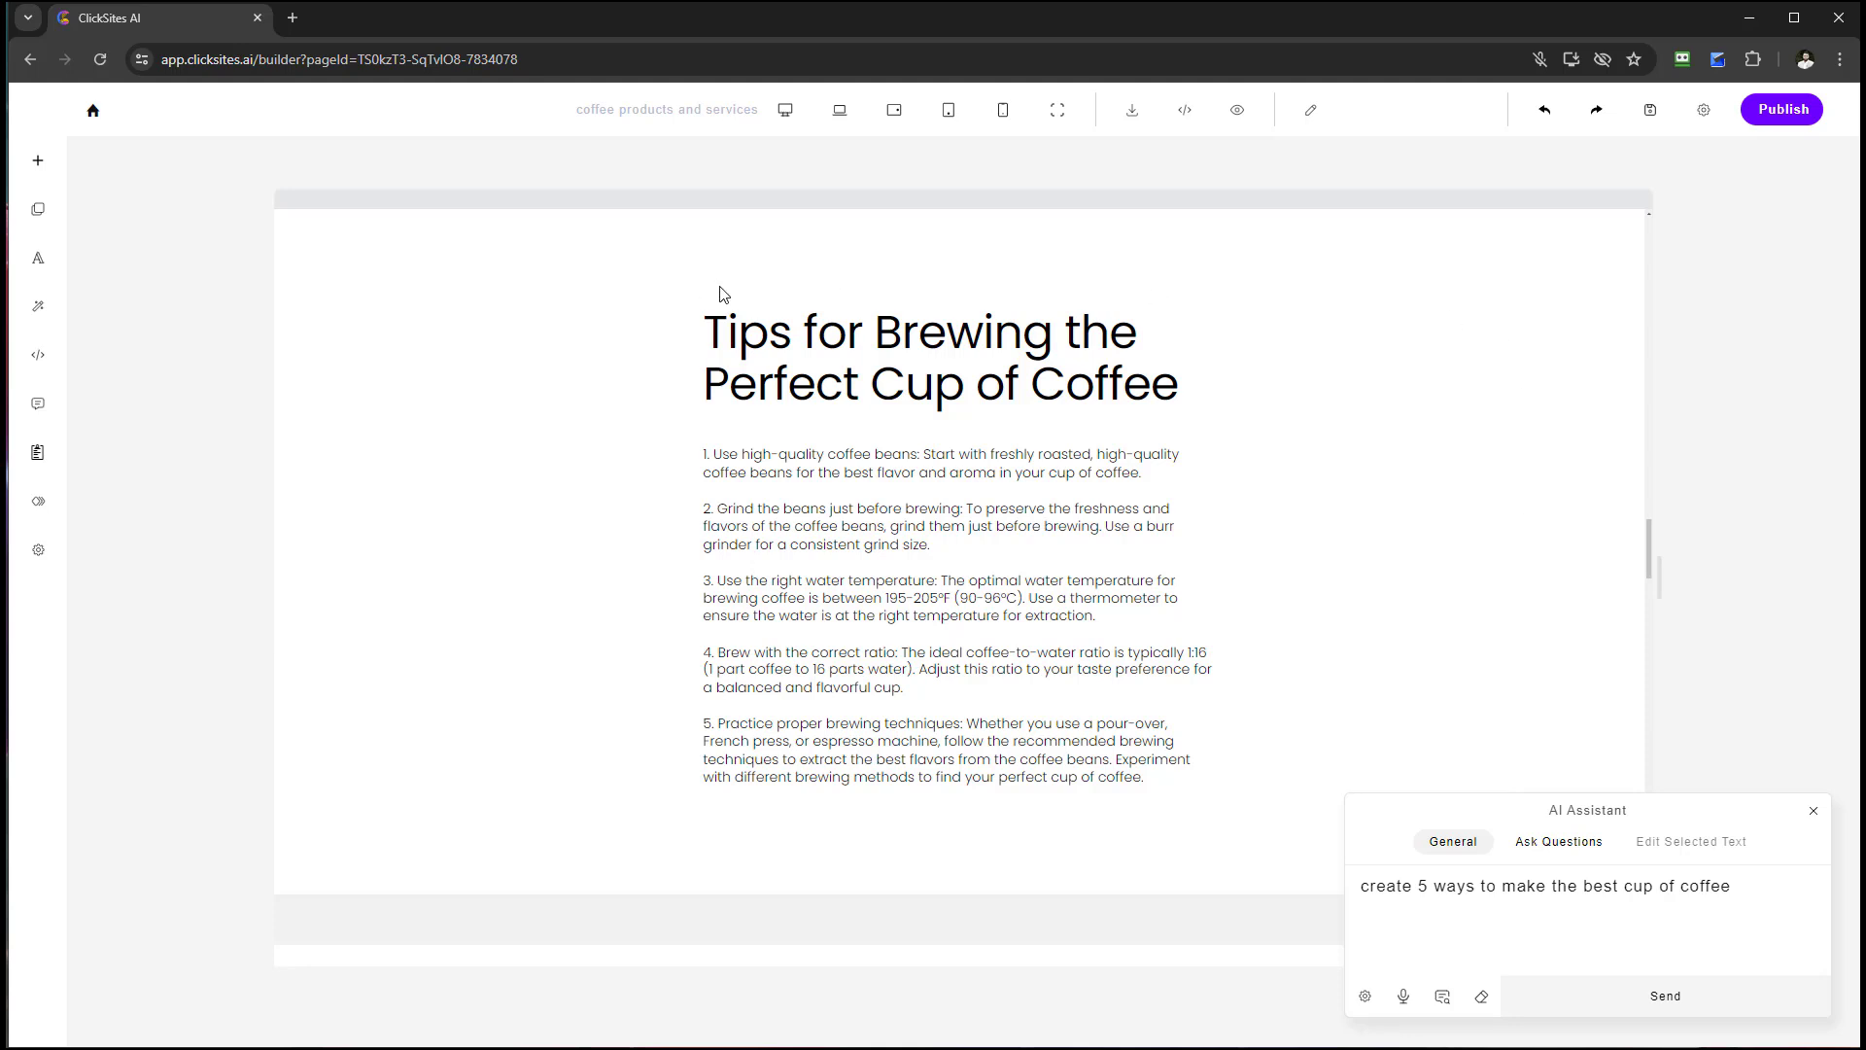
left_click_drag(710, 331, 1195, 375)
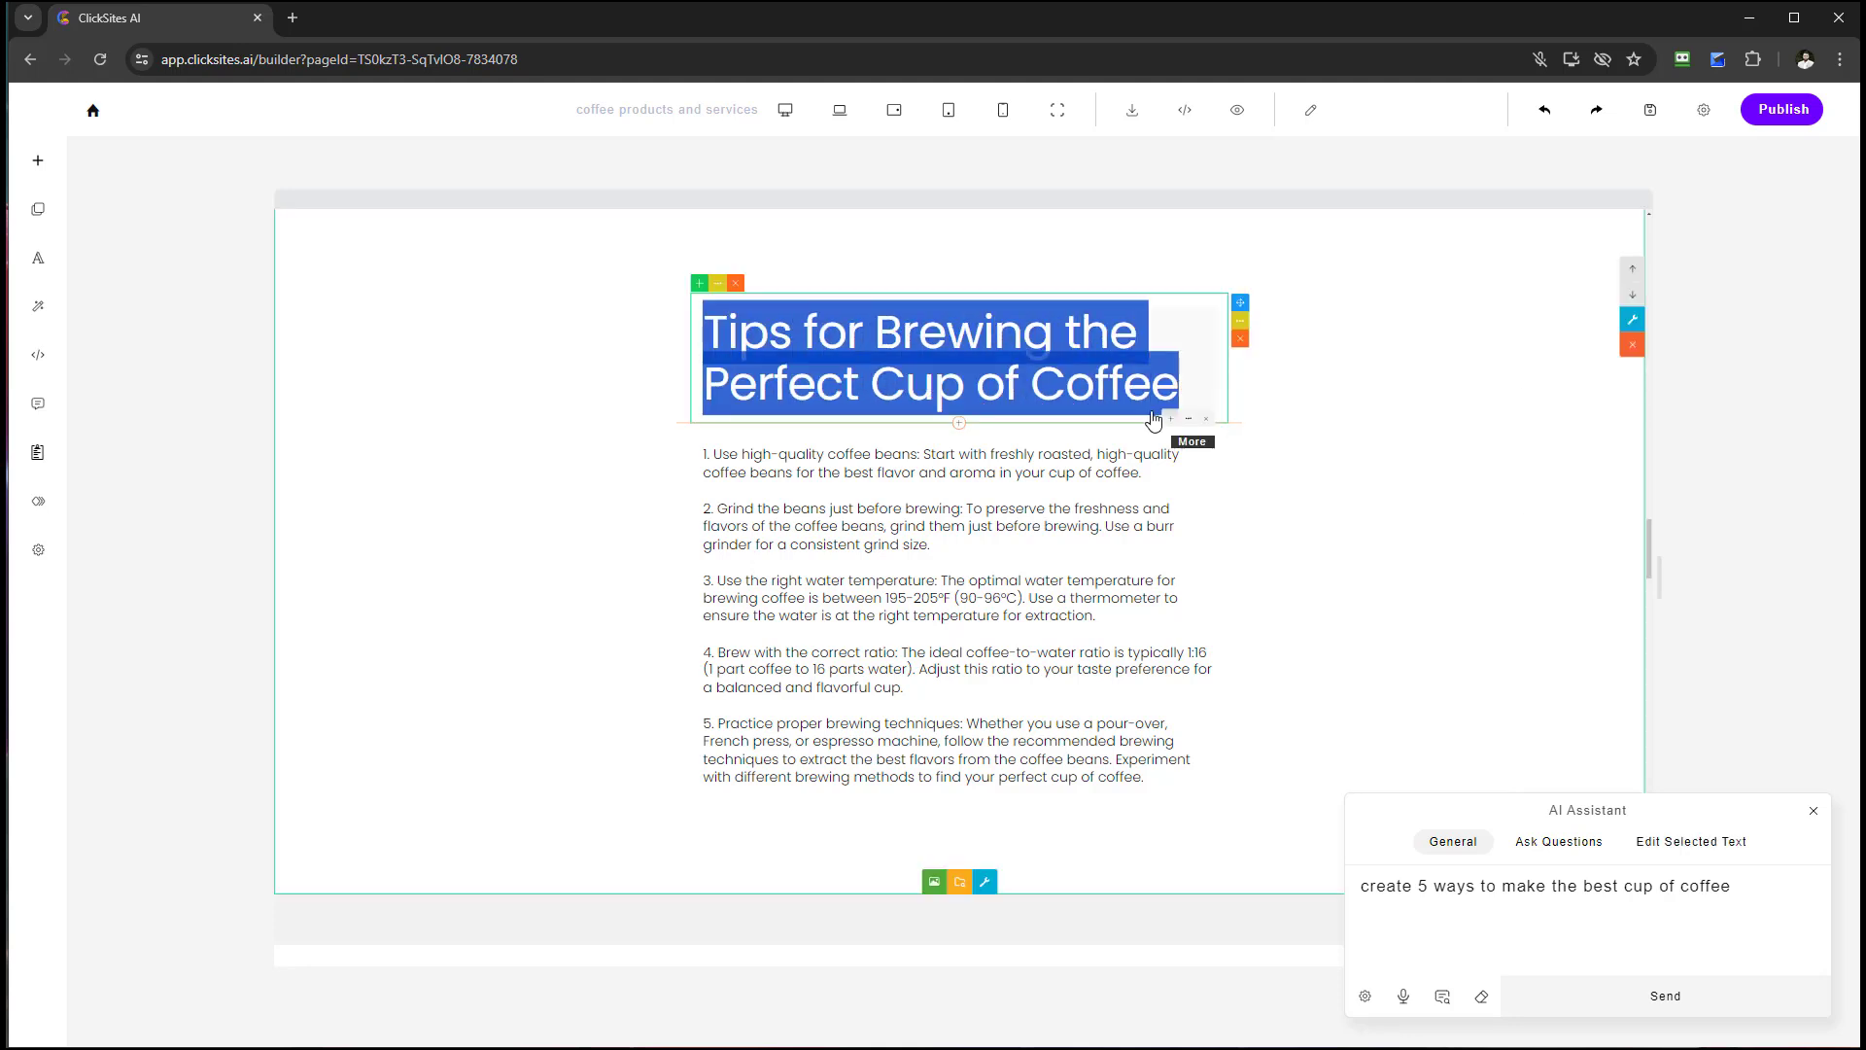
left_click(1386, 565)
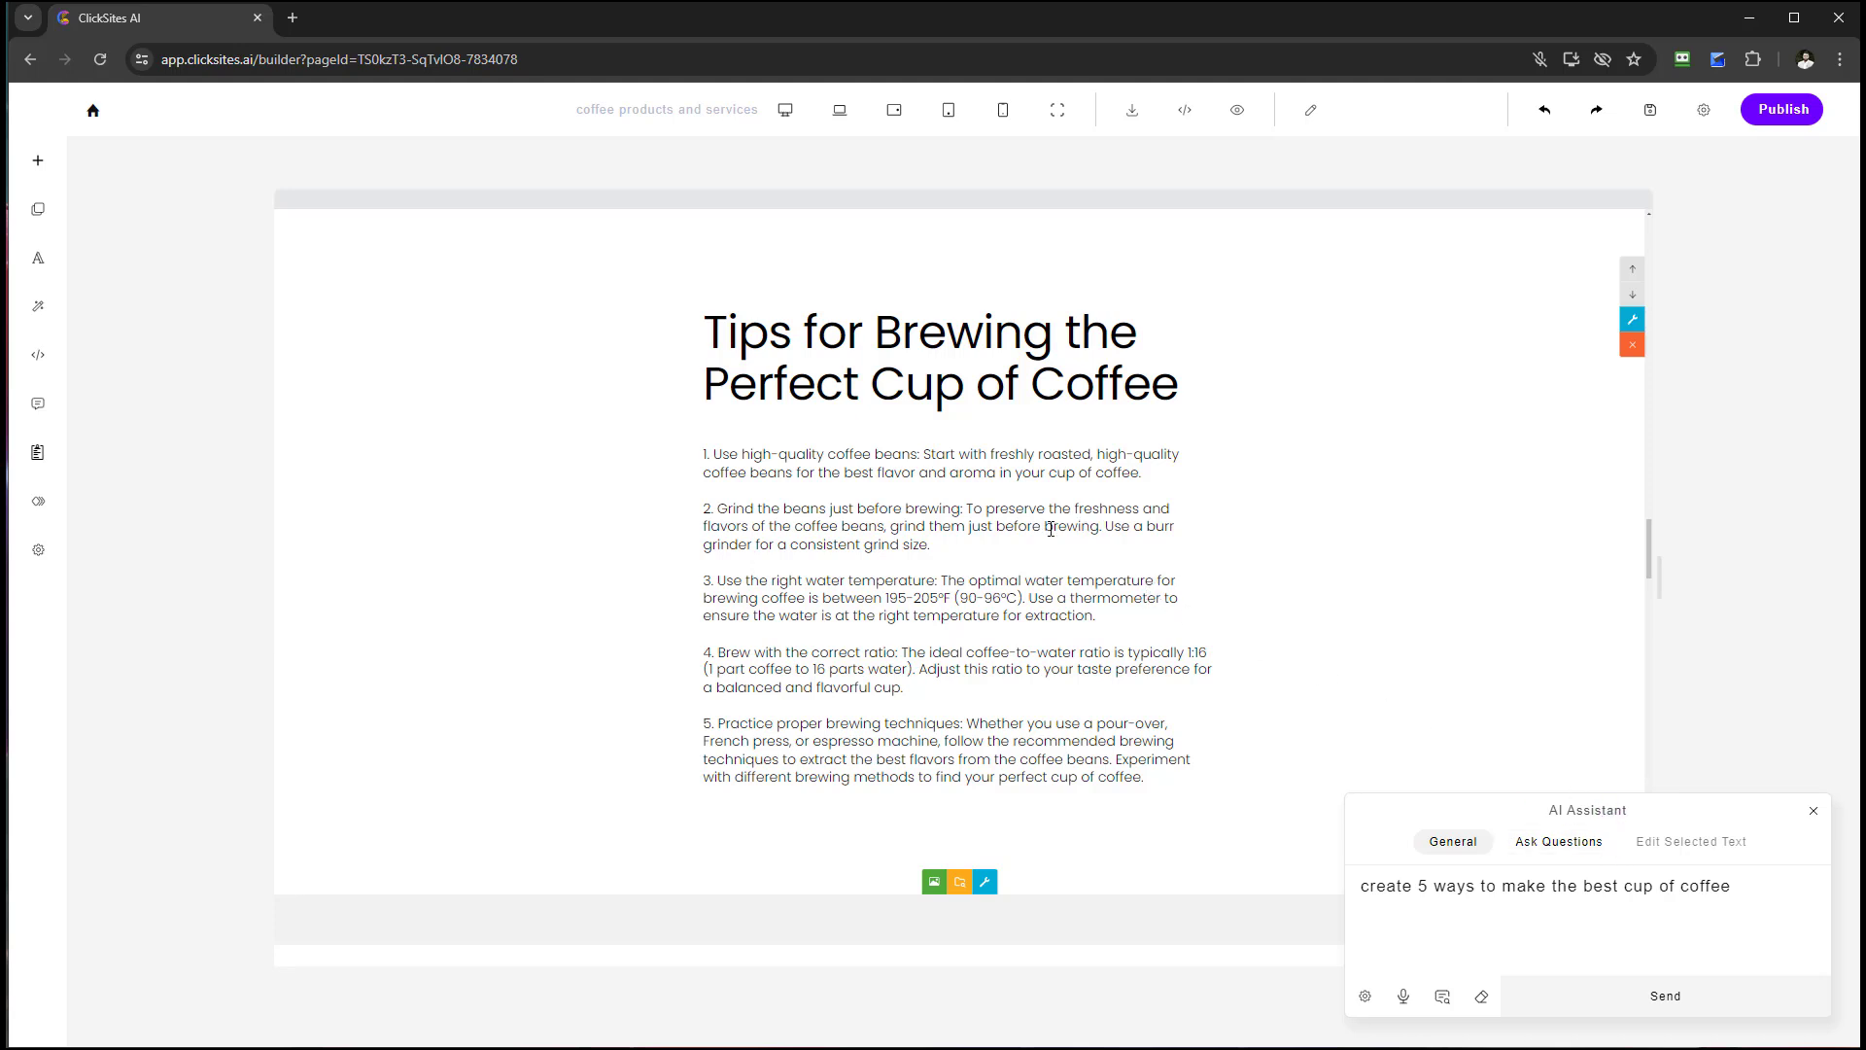
- Review the About section and the brewing tips section below it
scroll(1120, 604, "up", 10)
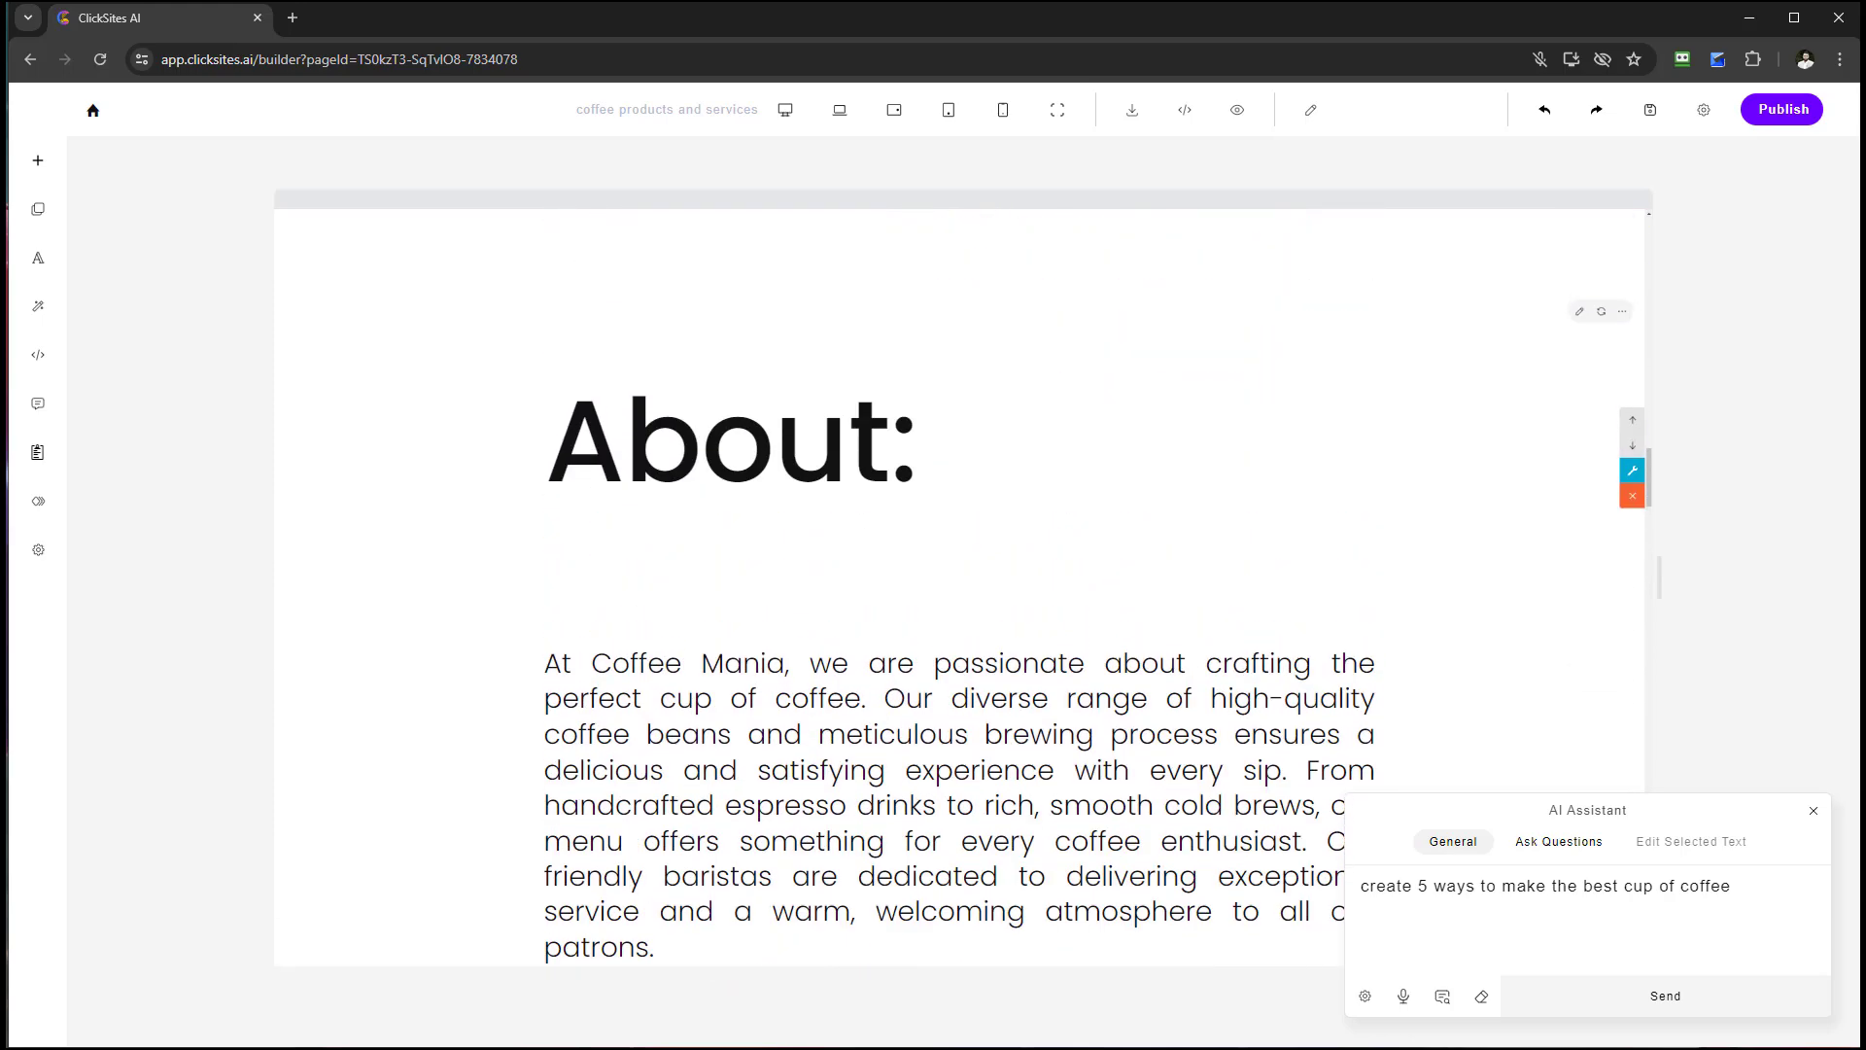
scroll(1574, 830, "down", 2)
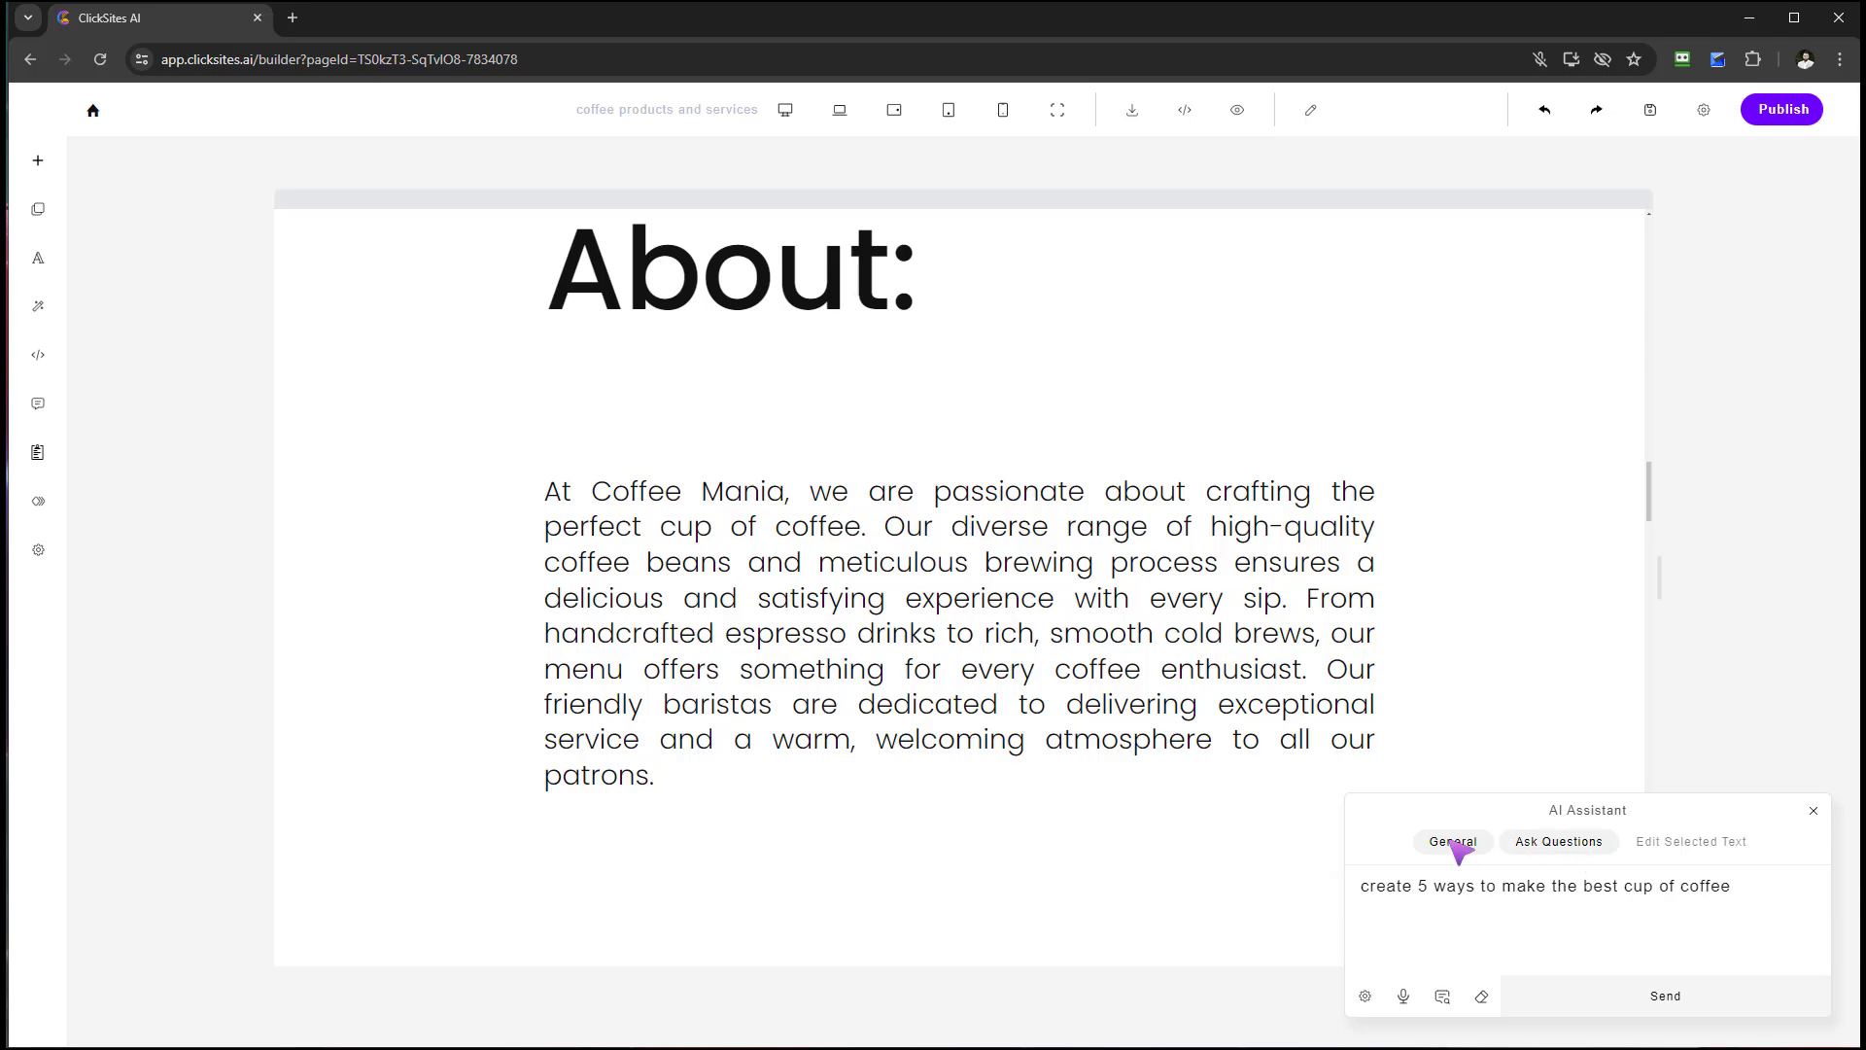
scroll(800, 691, "down", 4)
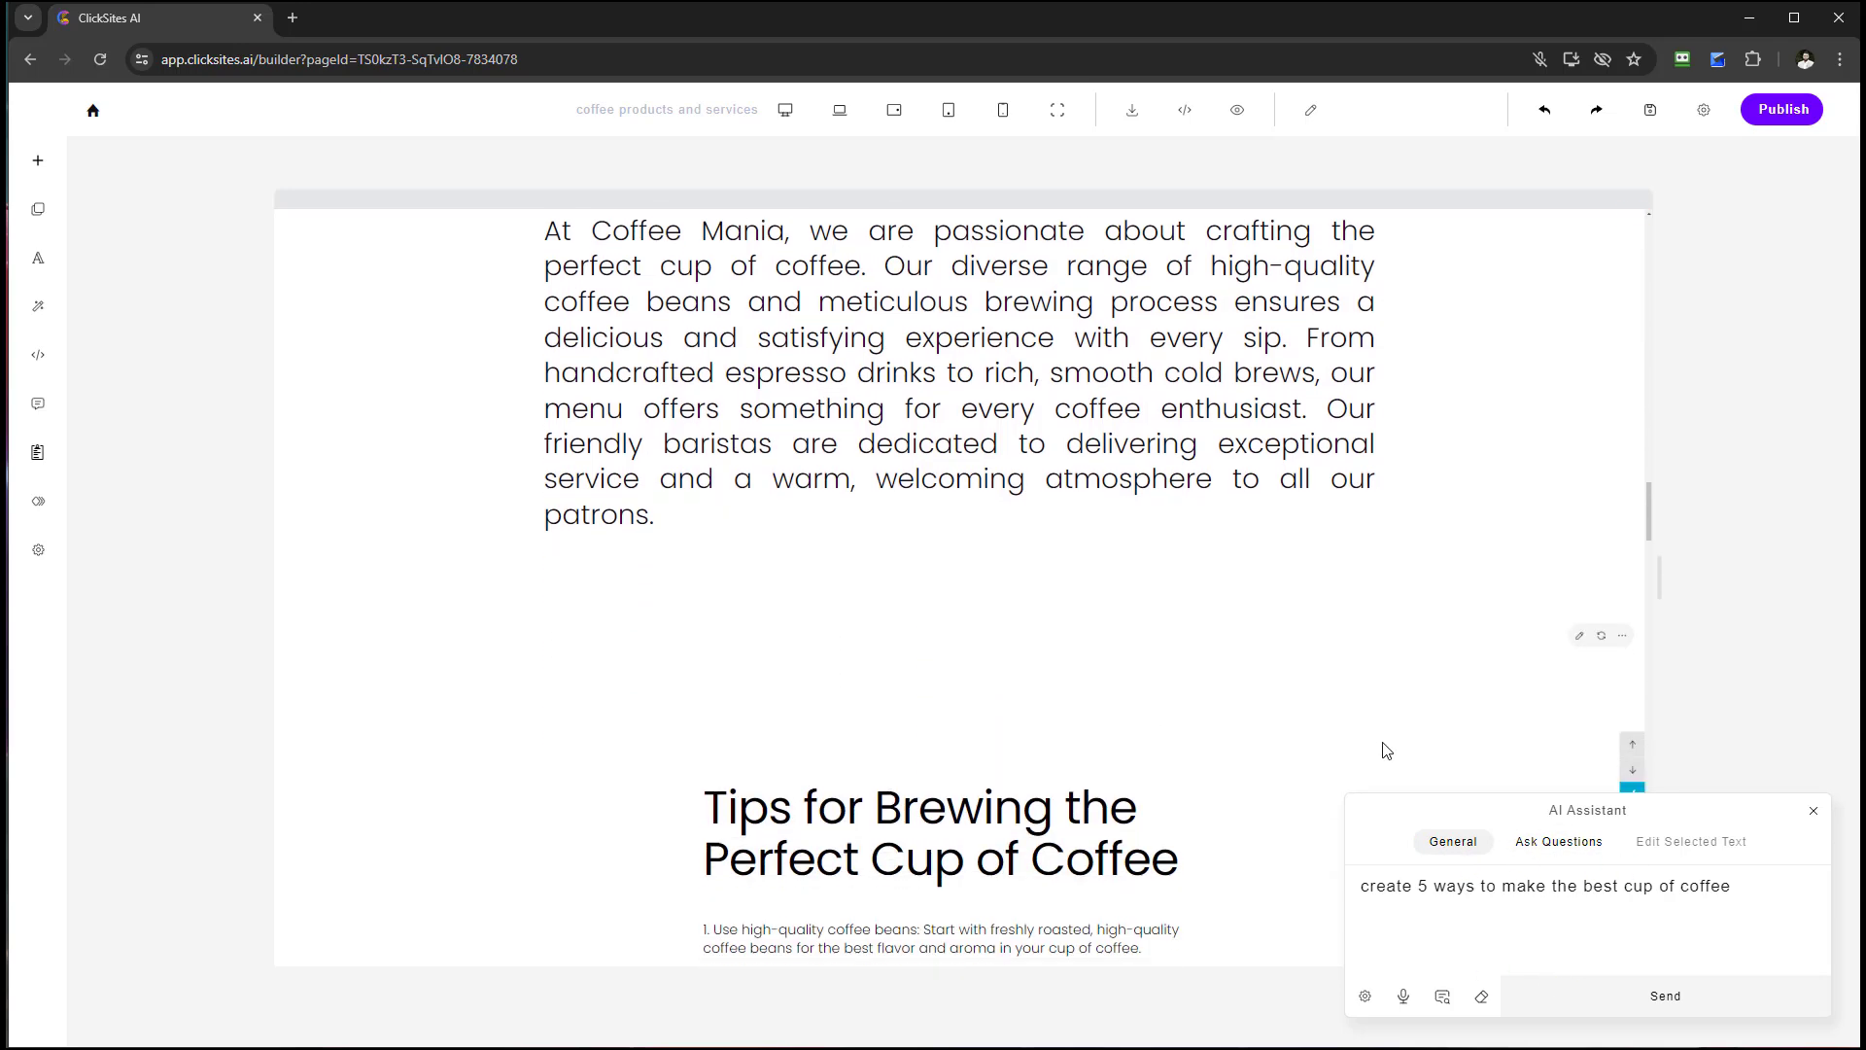
scroll(1278, 694, "down", 3)
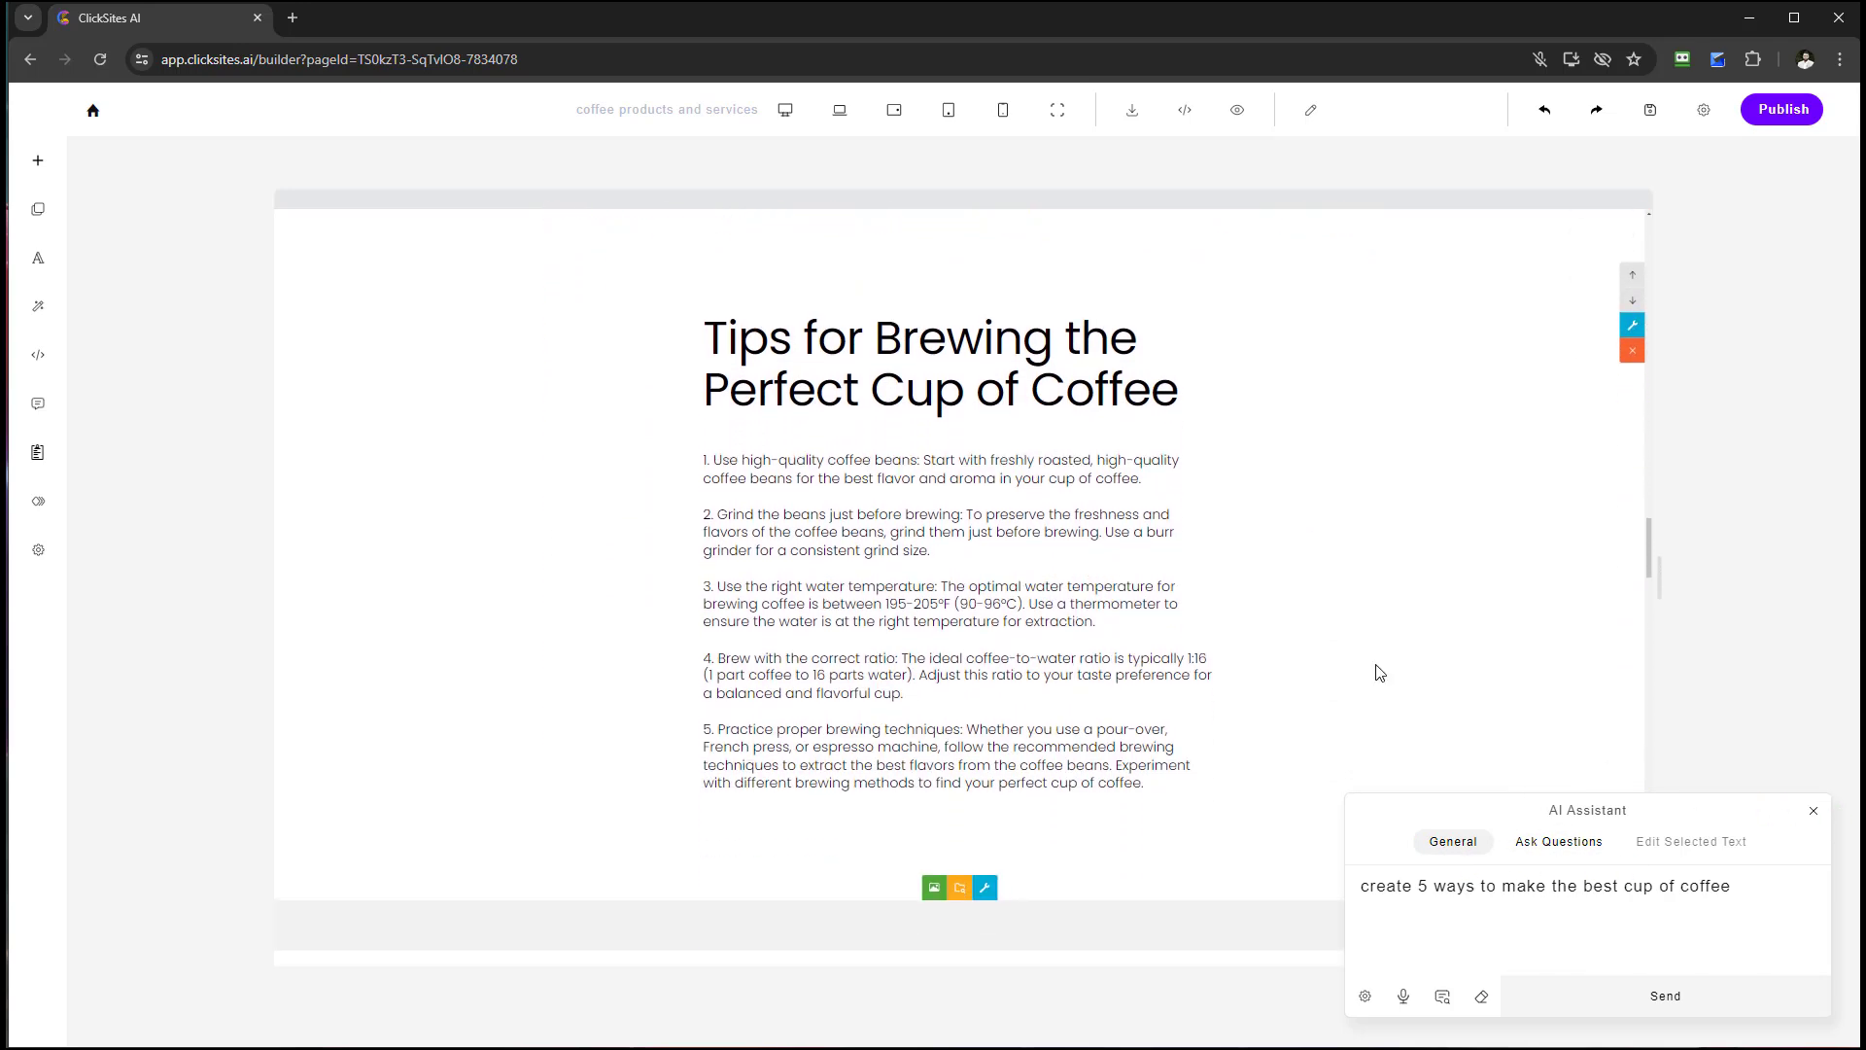
scroll(1497, 738, "up", 2)
scroll(1497, 738, "up", 1)
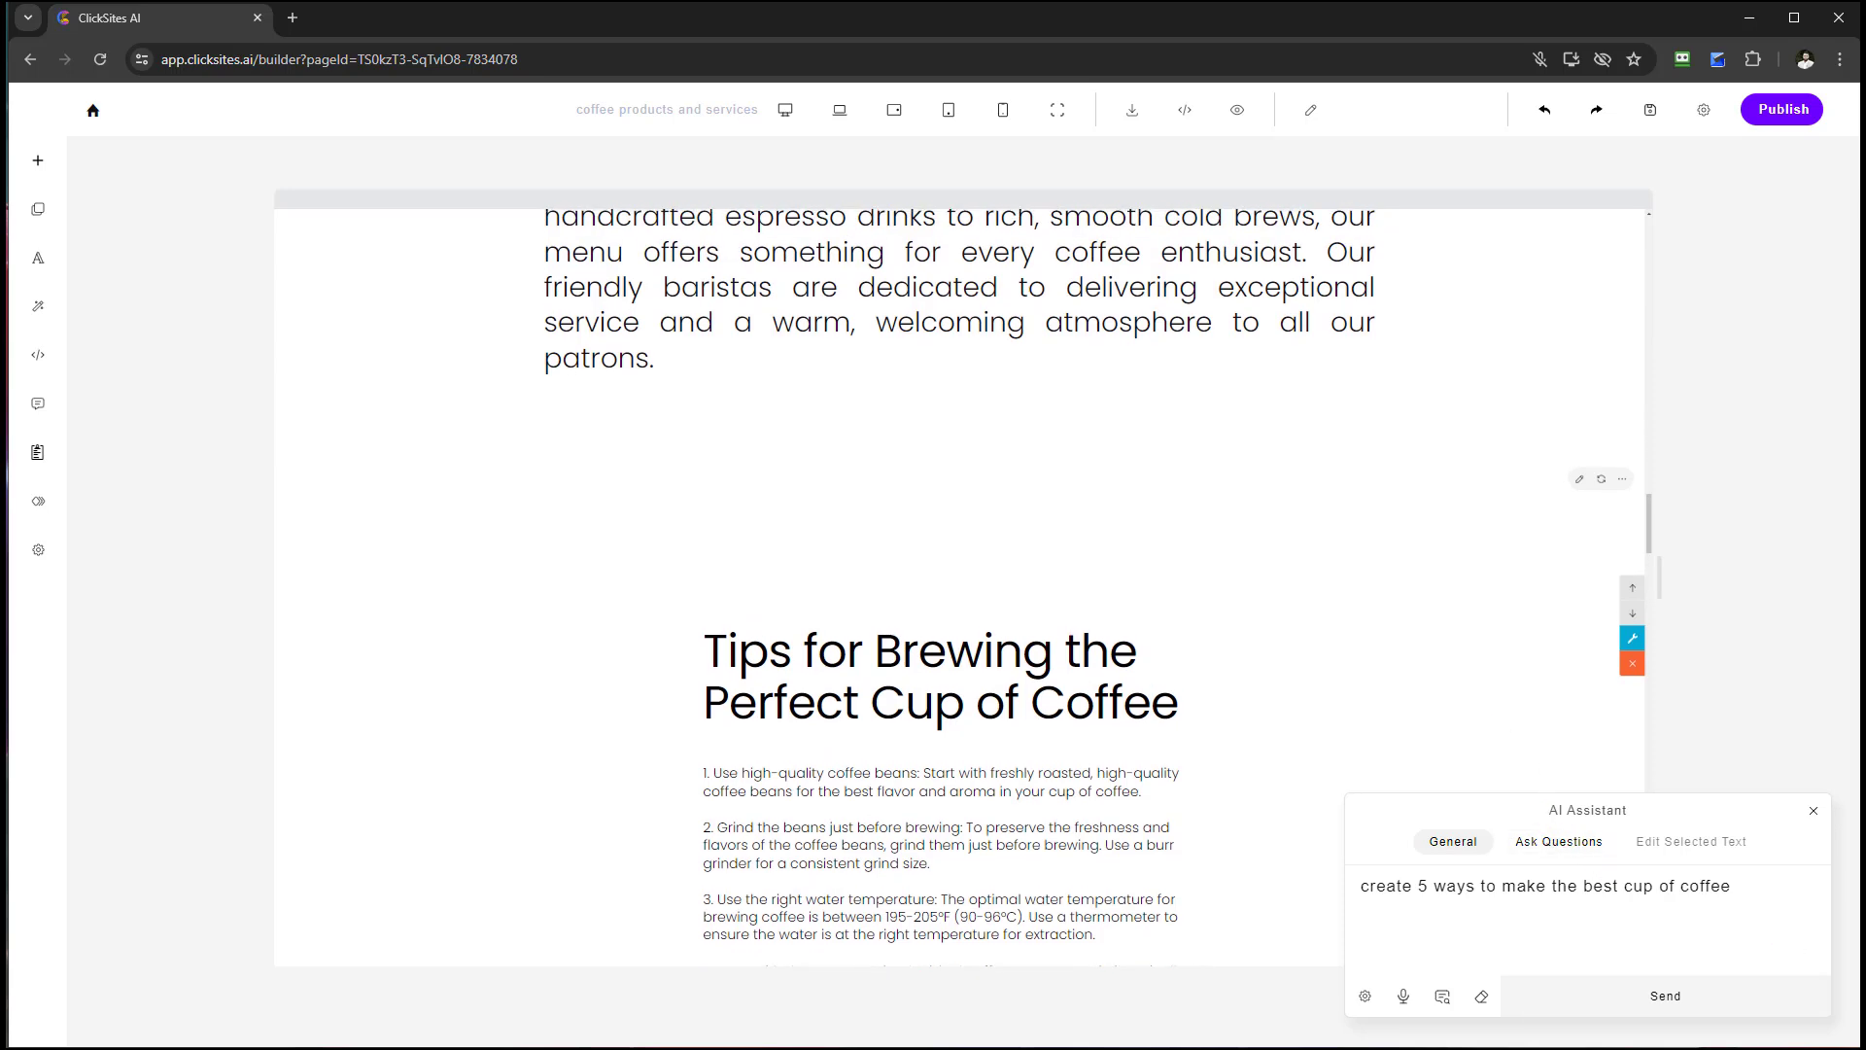
- Clear the prompt and send the example prompt for a wood cabin rental feature list with an icon per item in General mode
left_click(1482, 997)
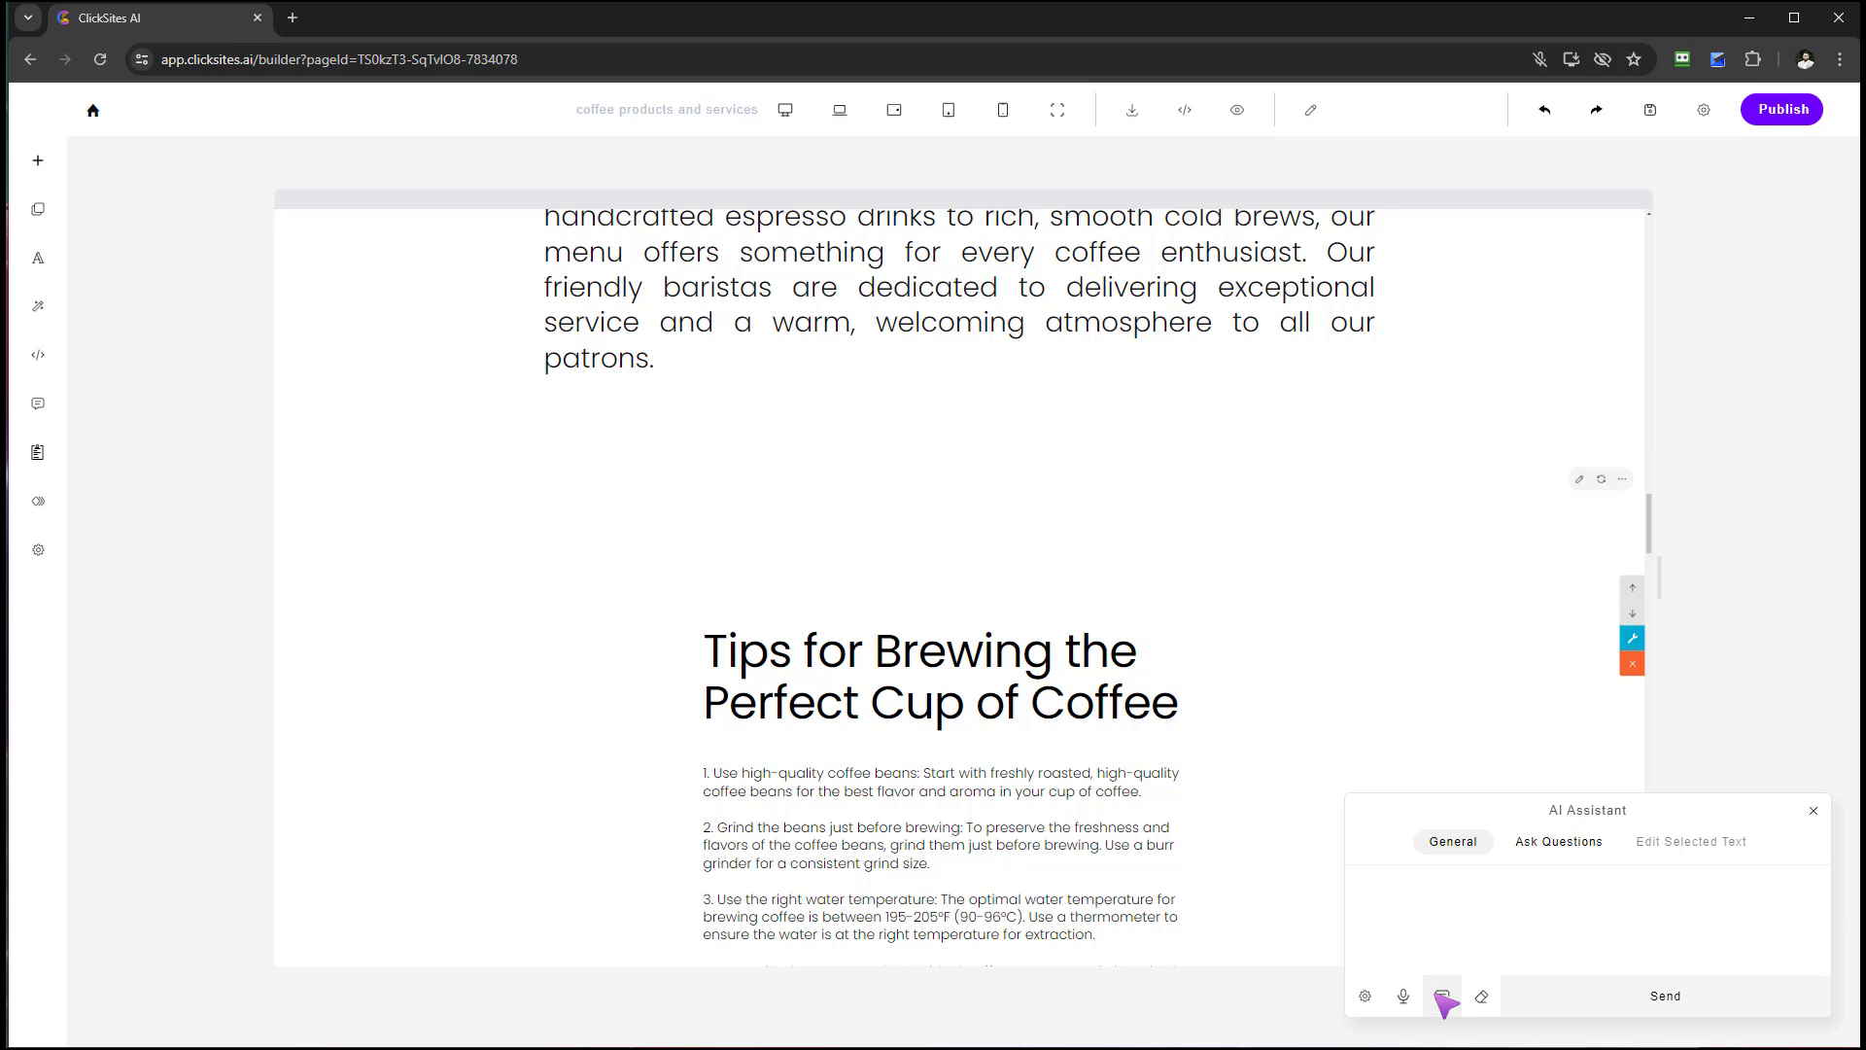
left_click(1443, 996)
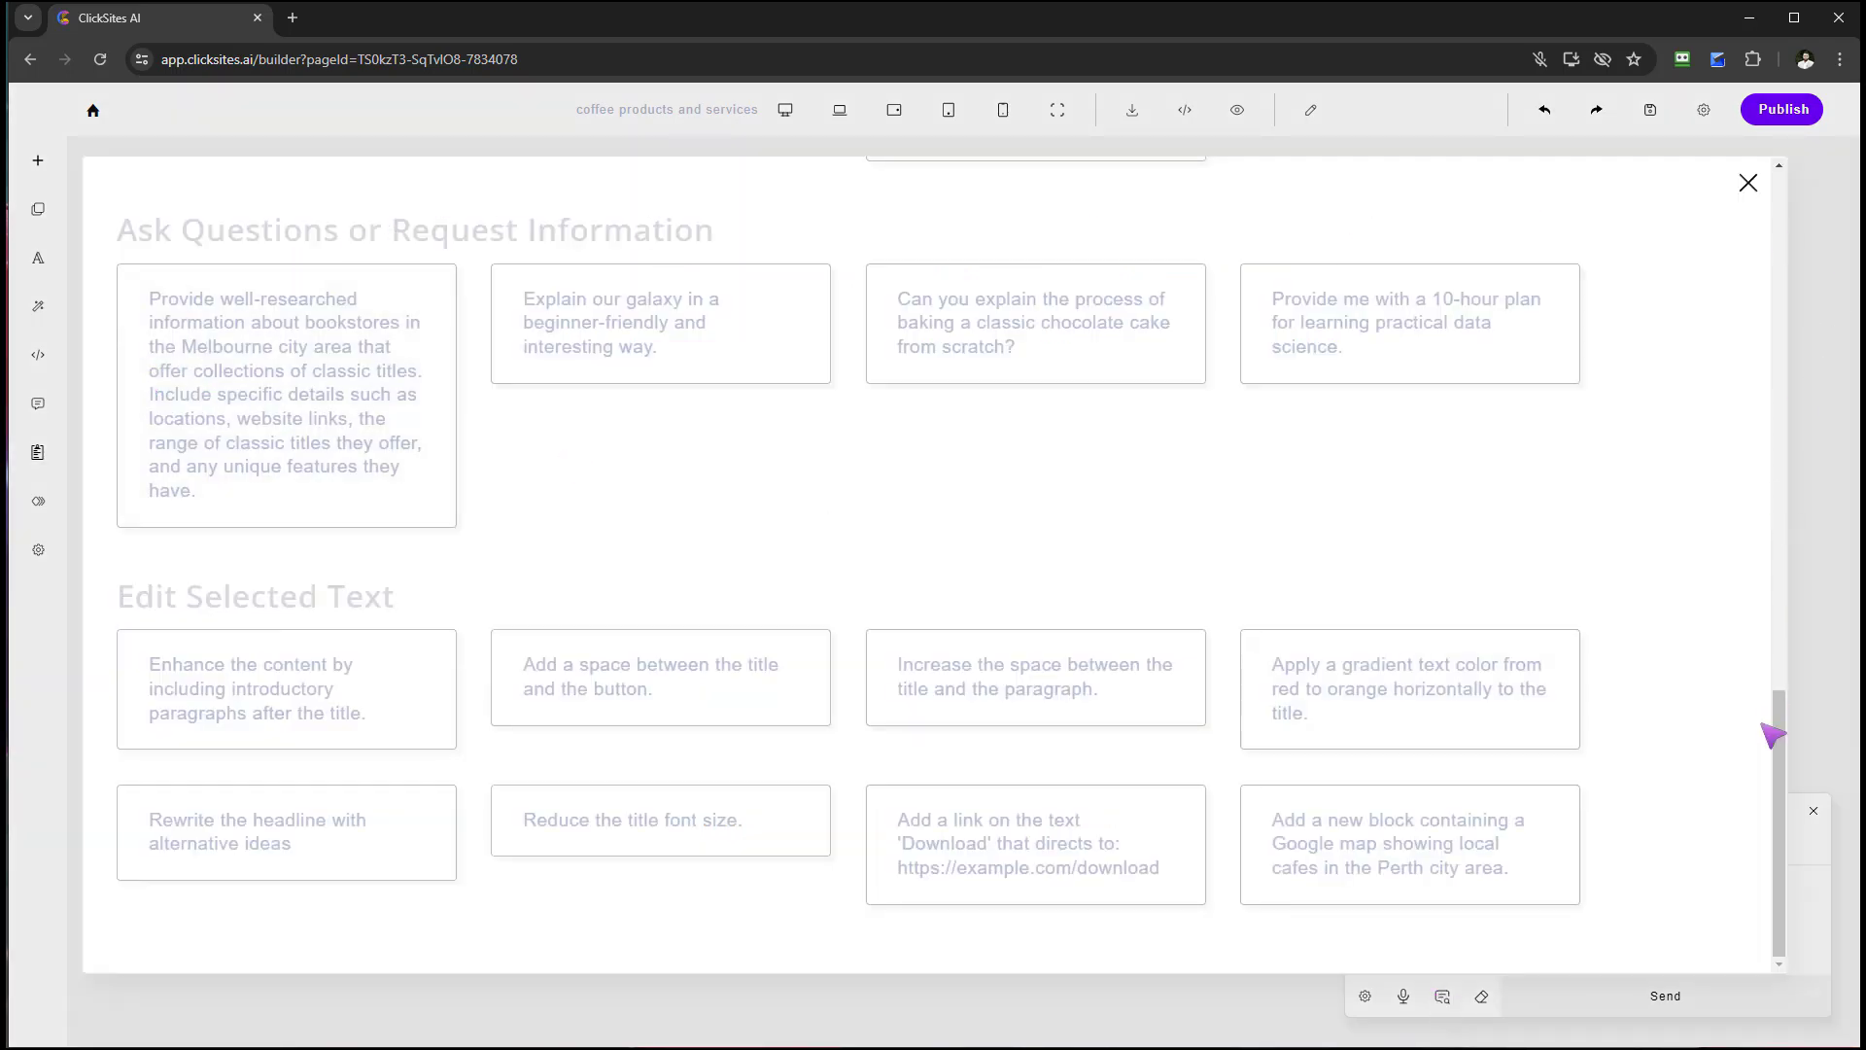
left_click_drag(1773, 733, 1799, 214)
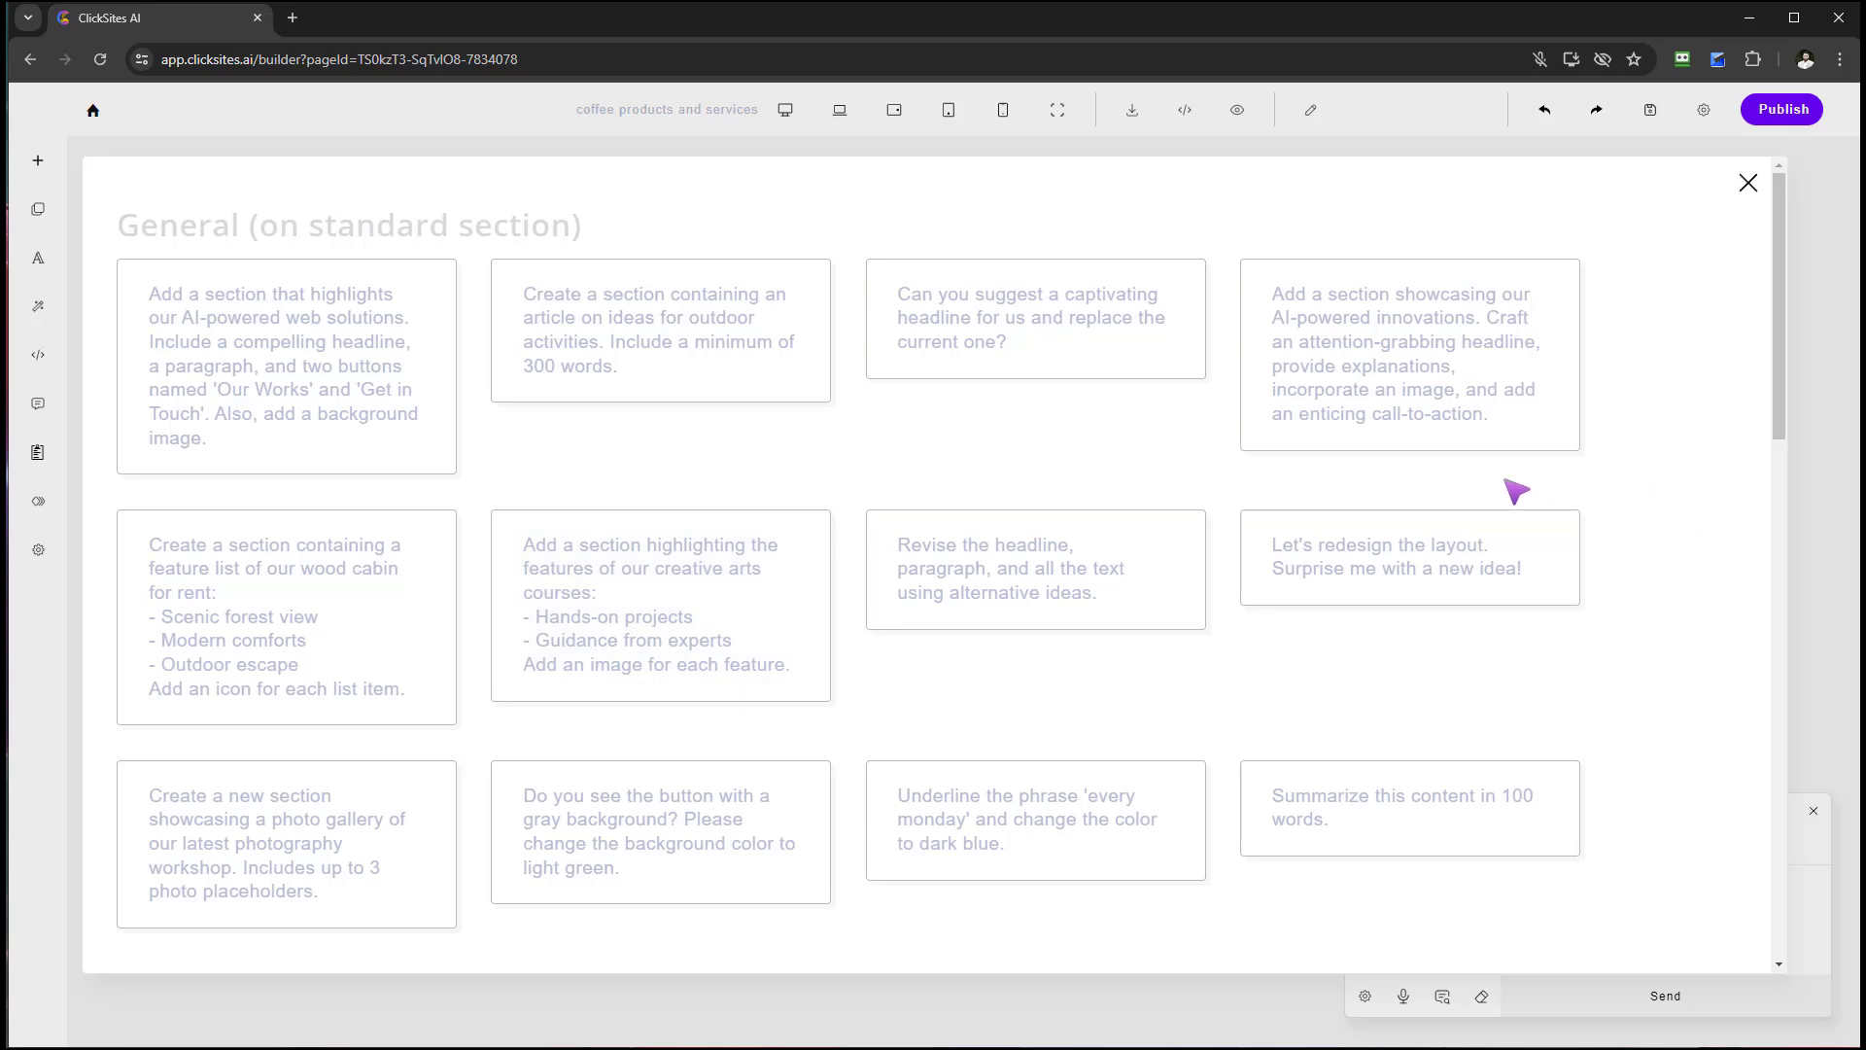
mouse_move(1775, 416)
left_mouse_down()
mouse_move(1777, 536)
mouse_move(1777, 406)
mouse_move(1779, 447)
left_mouse_up()
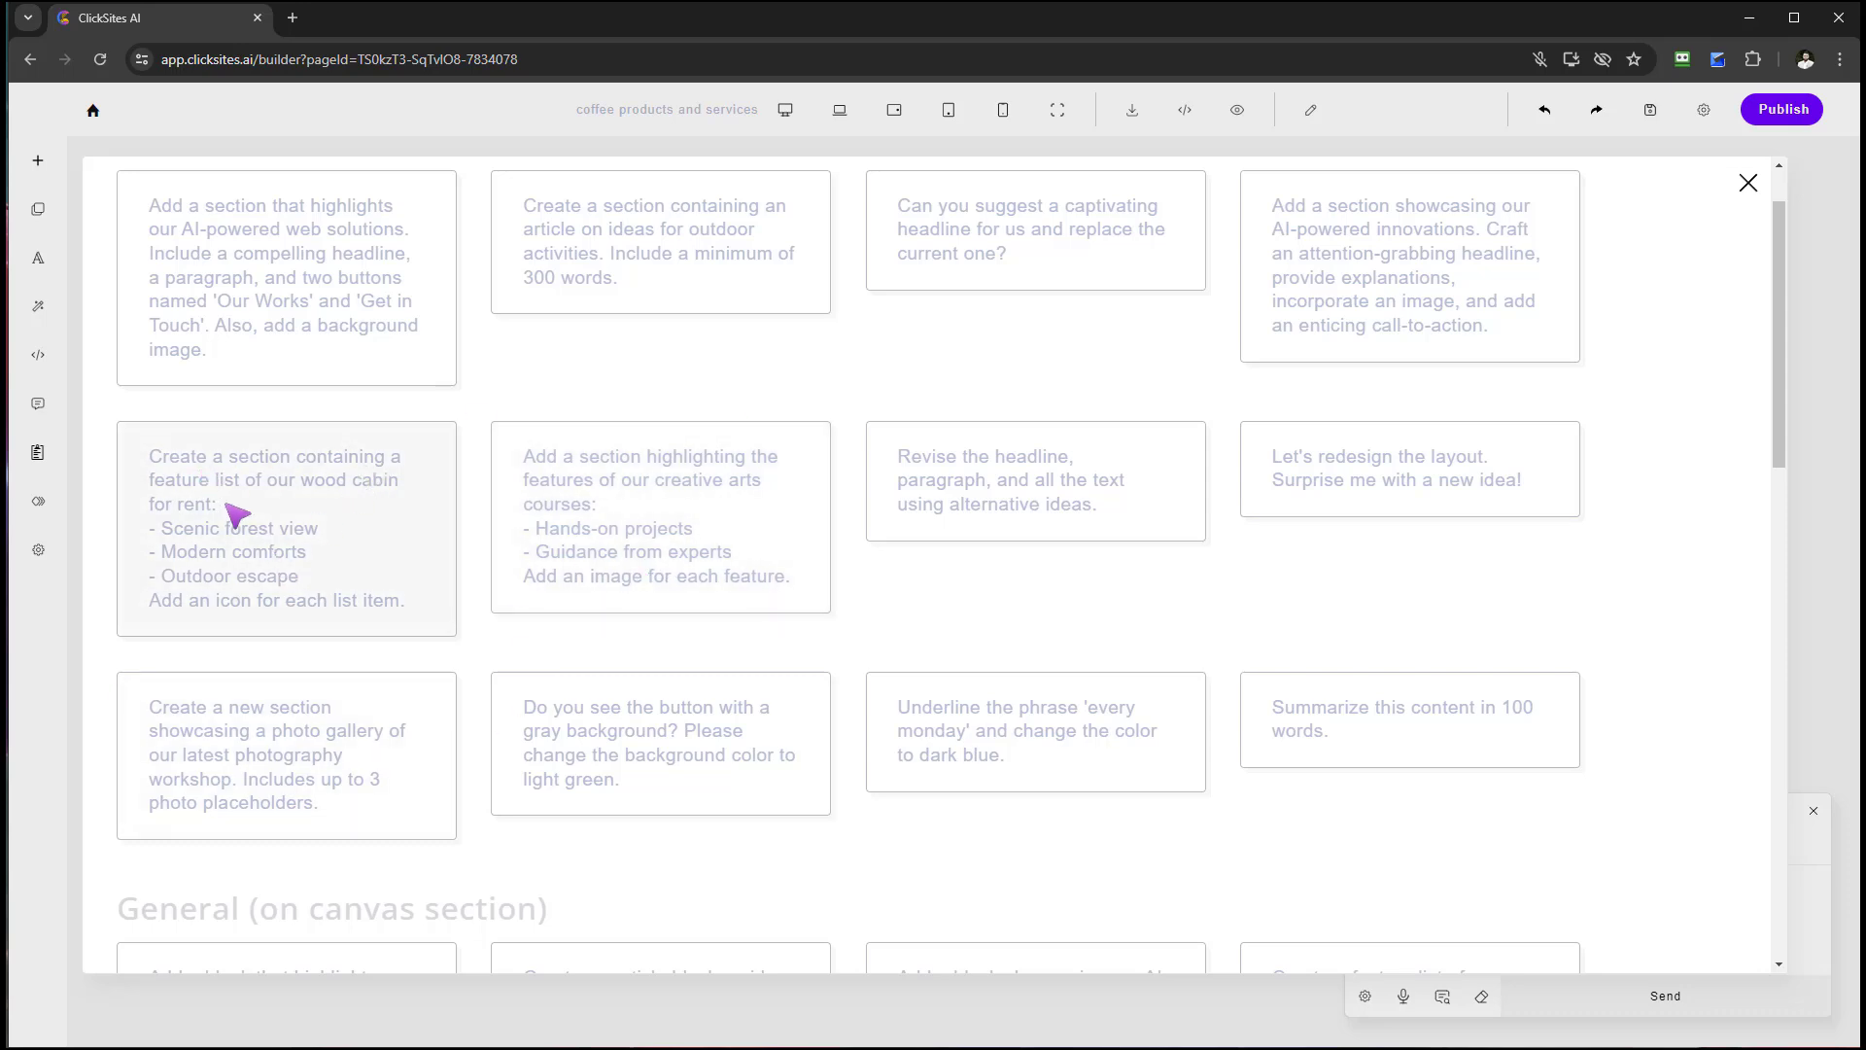
left_click(328, 520)
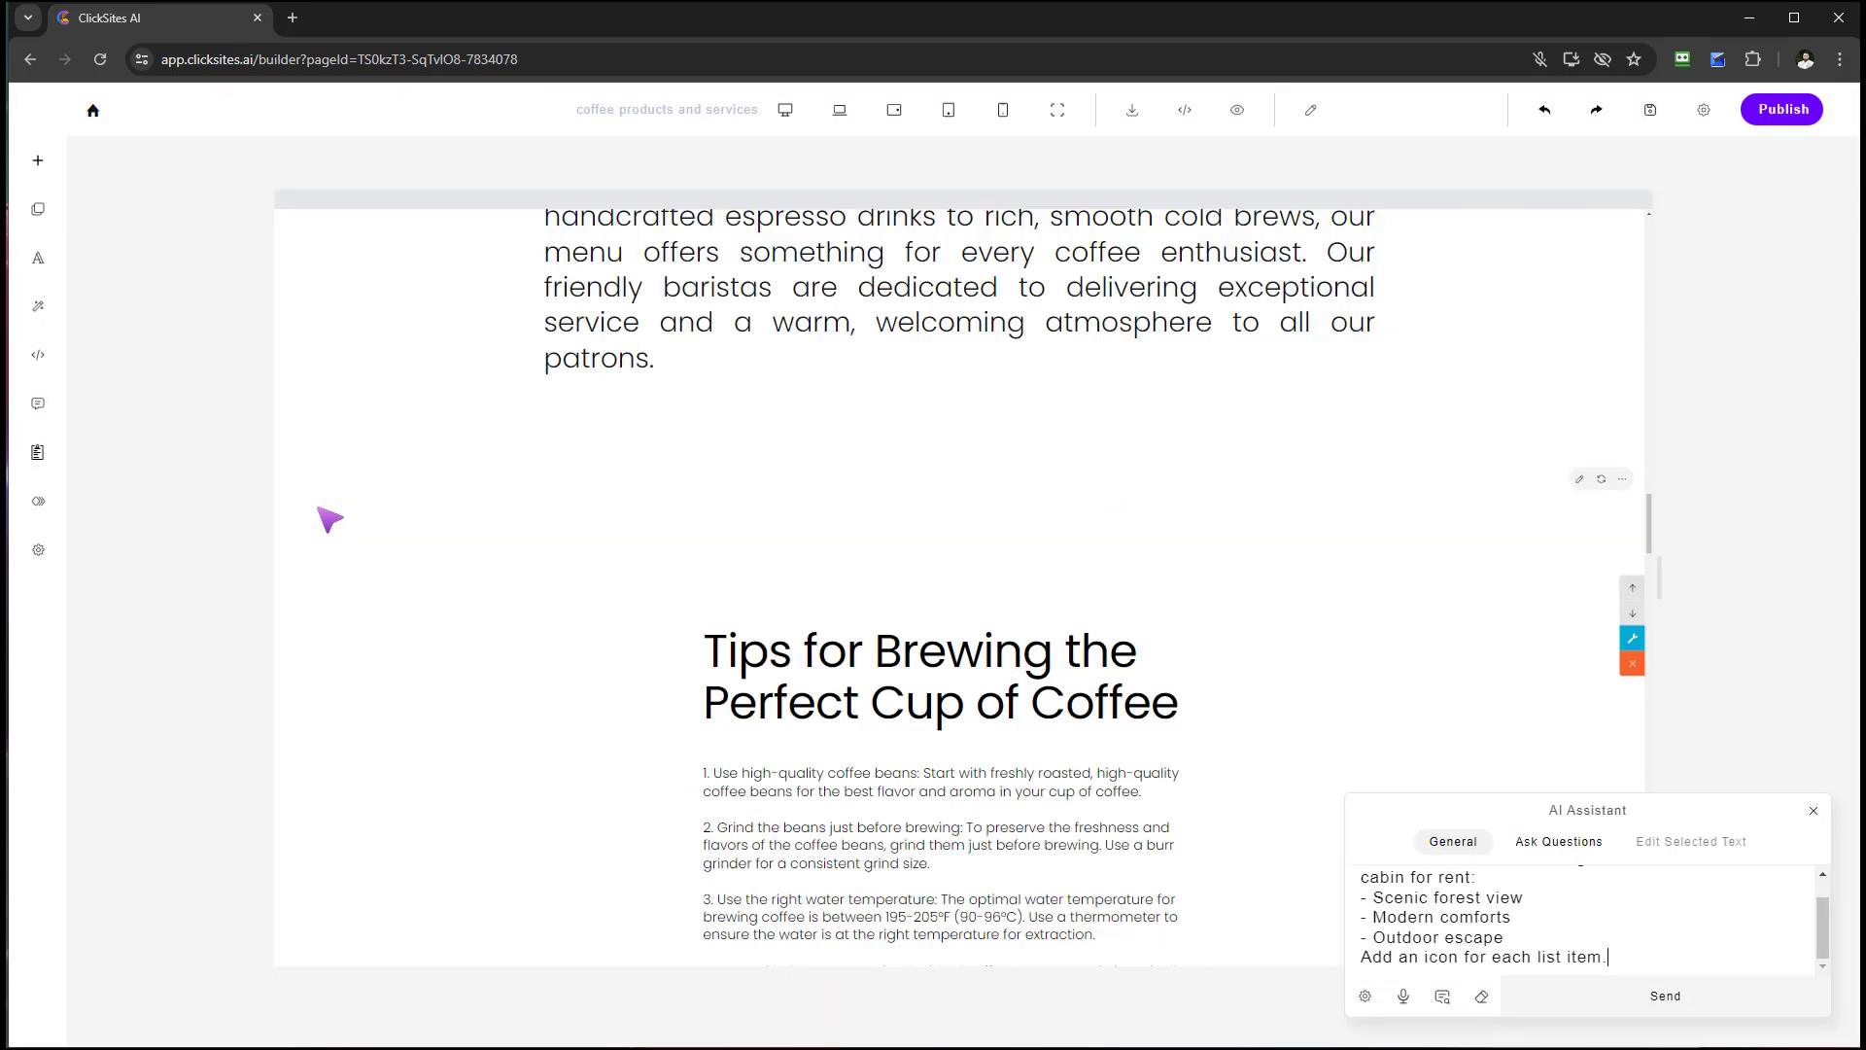
left_click(1665, 995)
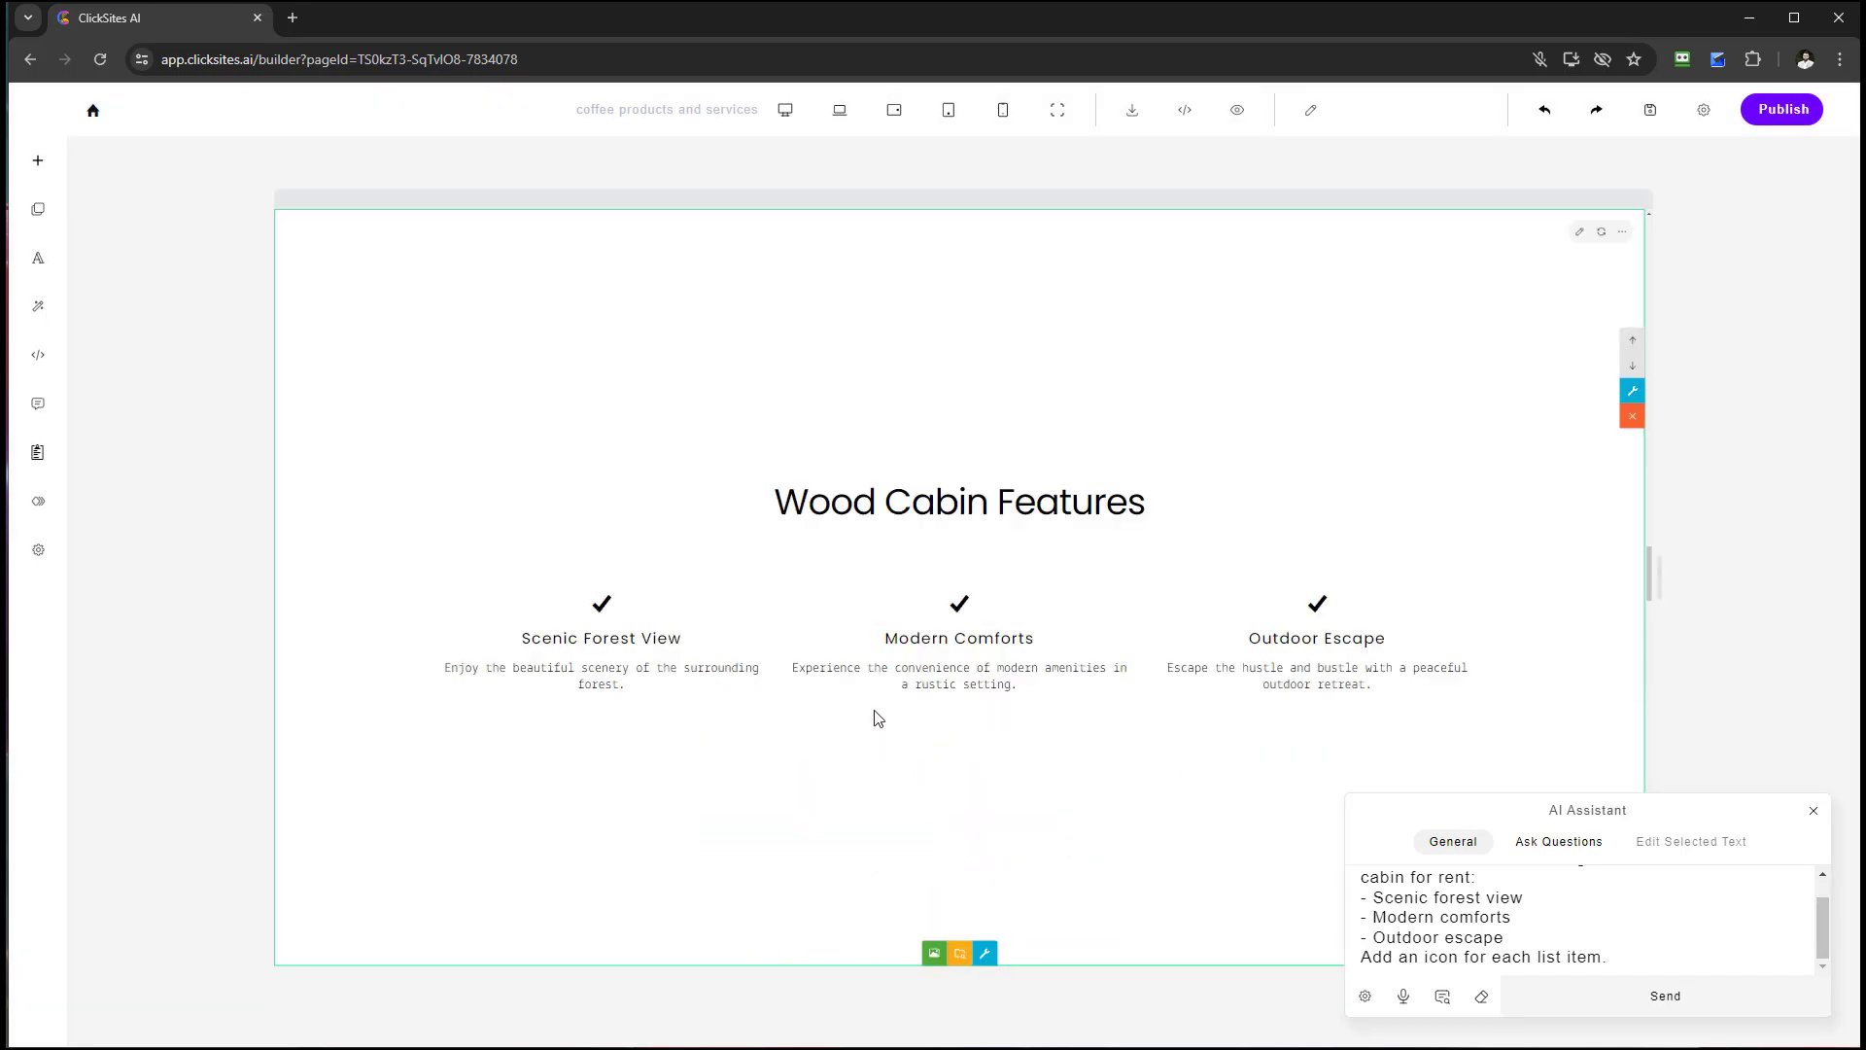
- Clear the prompt and send "can you make this coffee related" to rewrite the Wood Cabin Features section
scroll(1449, 886, "up", 2)
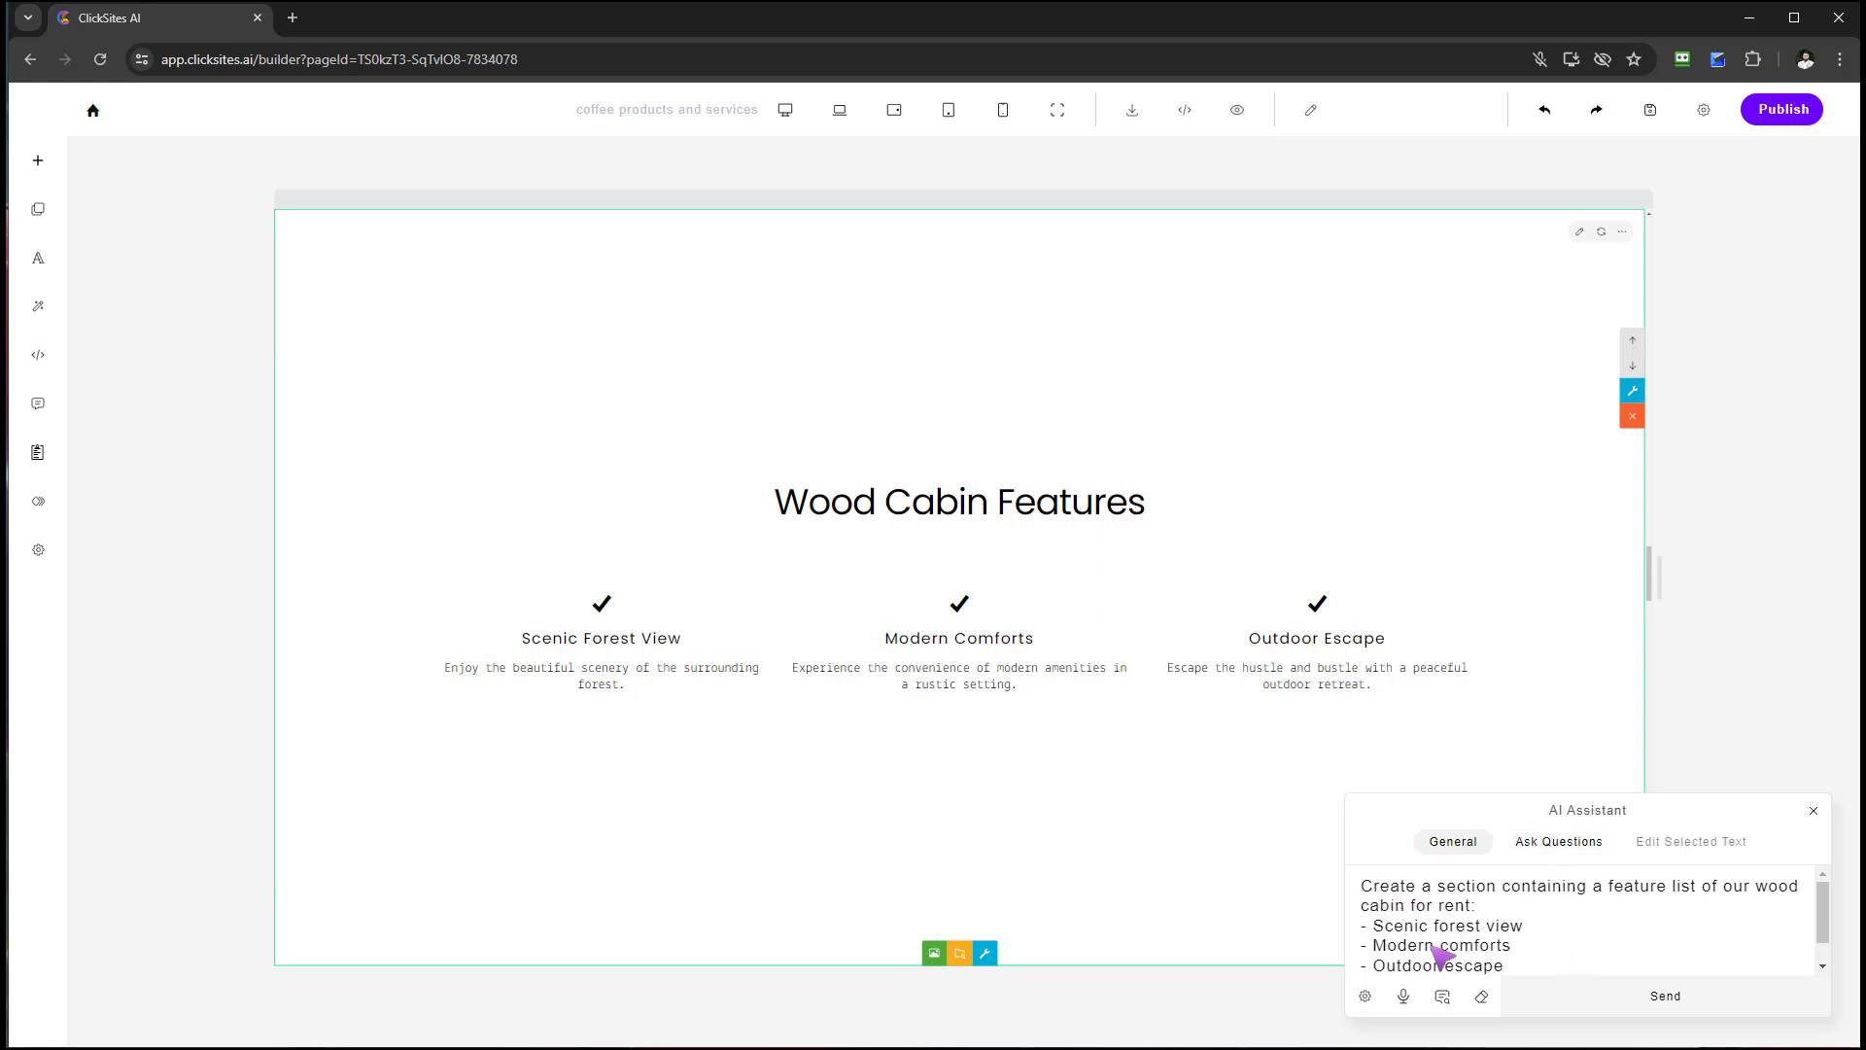
left_click(1482, 996)
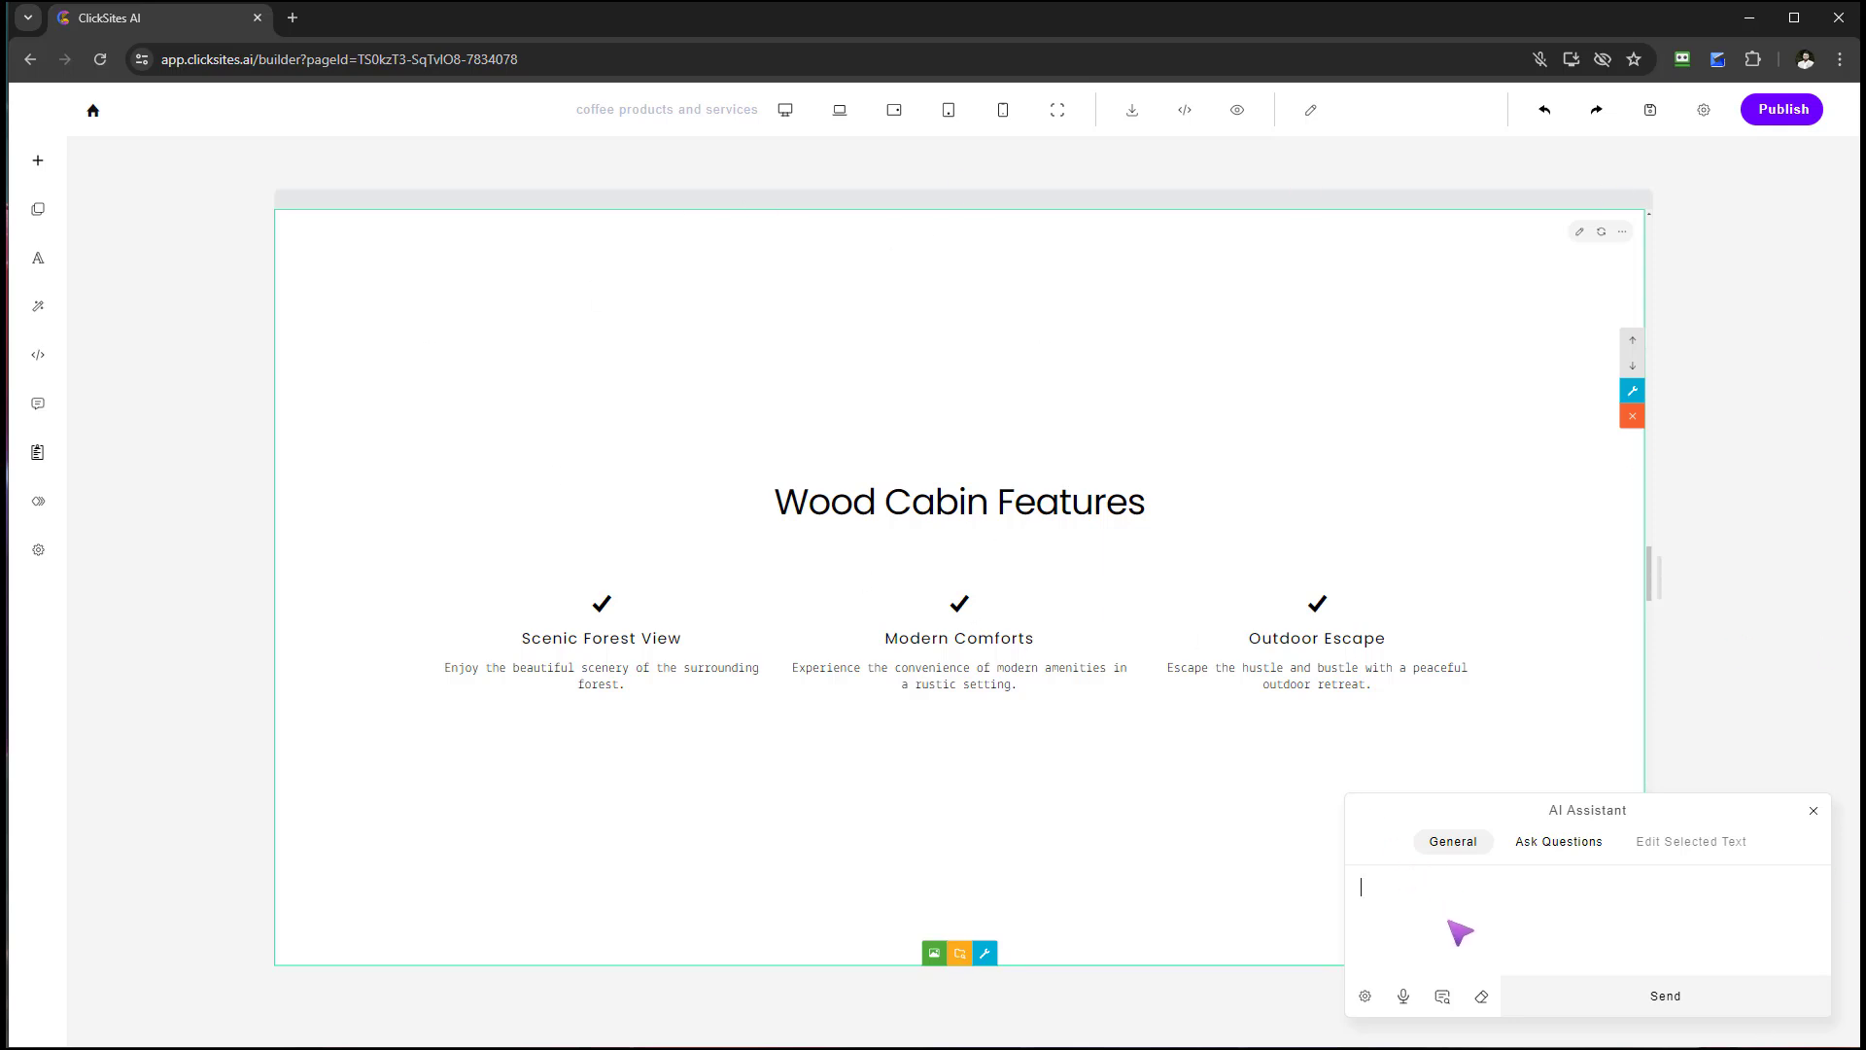
type("an you make this coffee related")
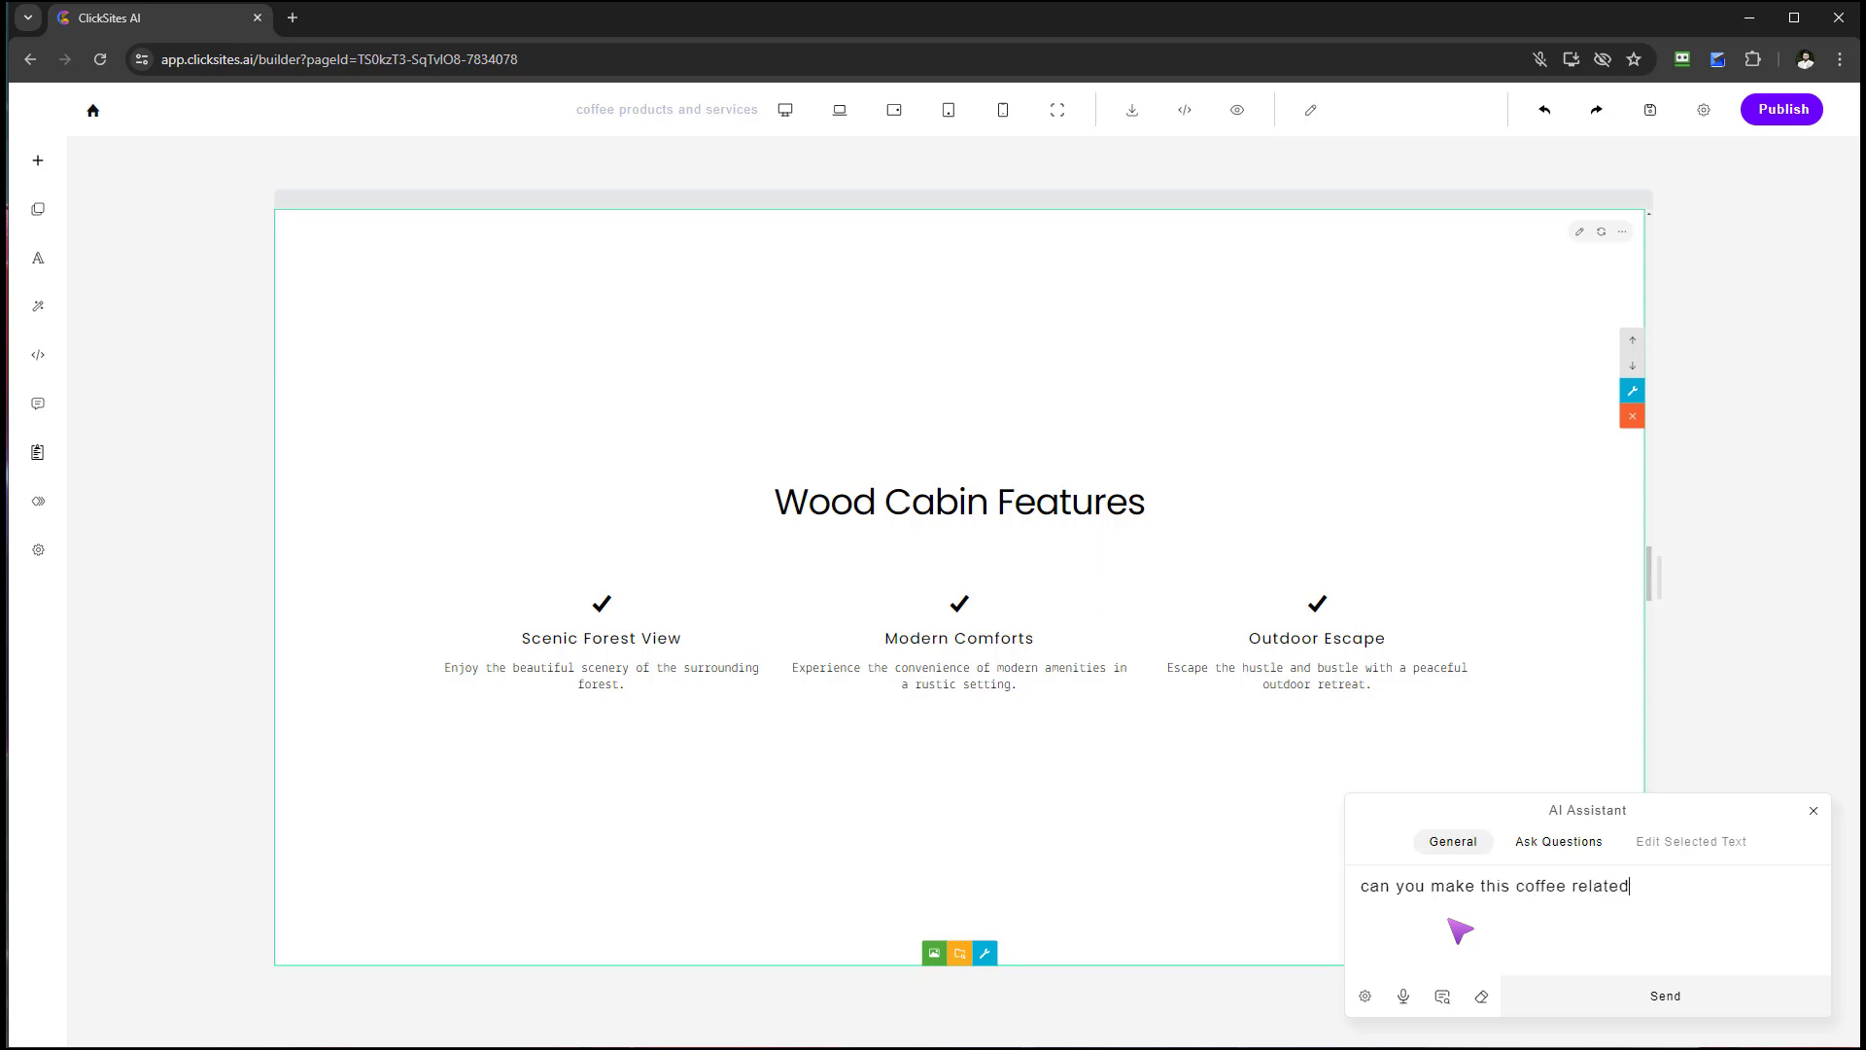
key("Return")
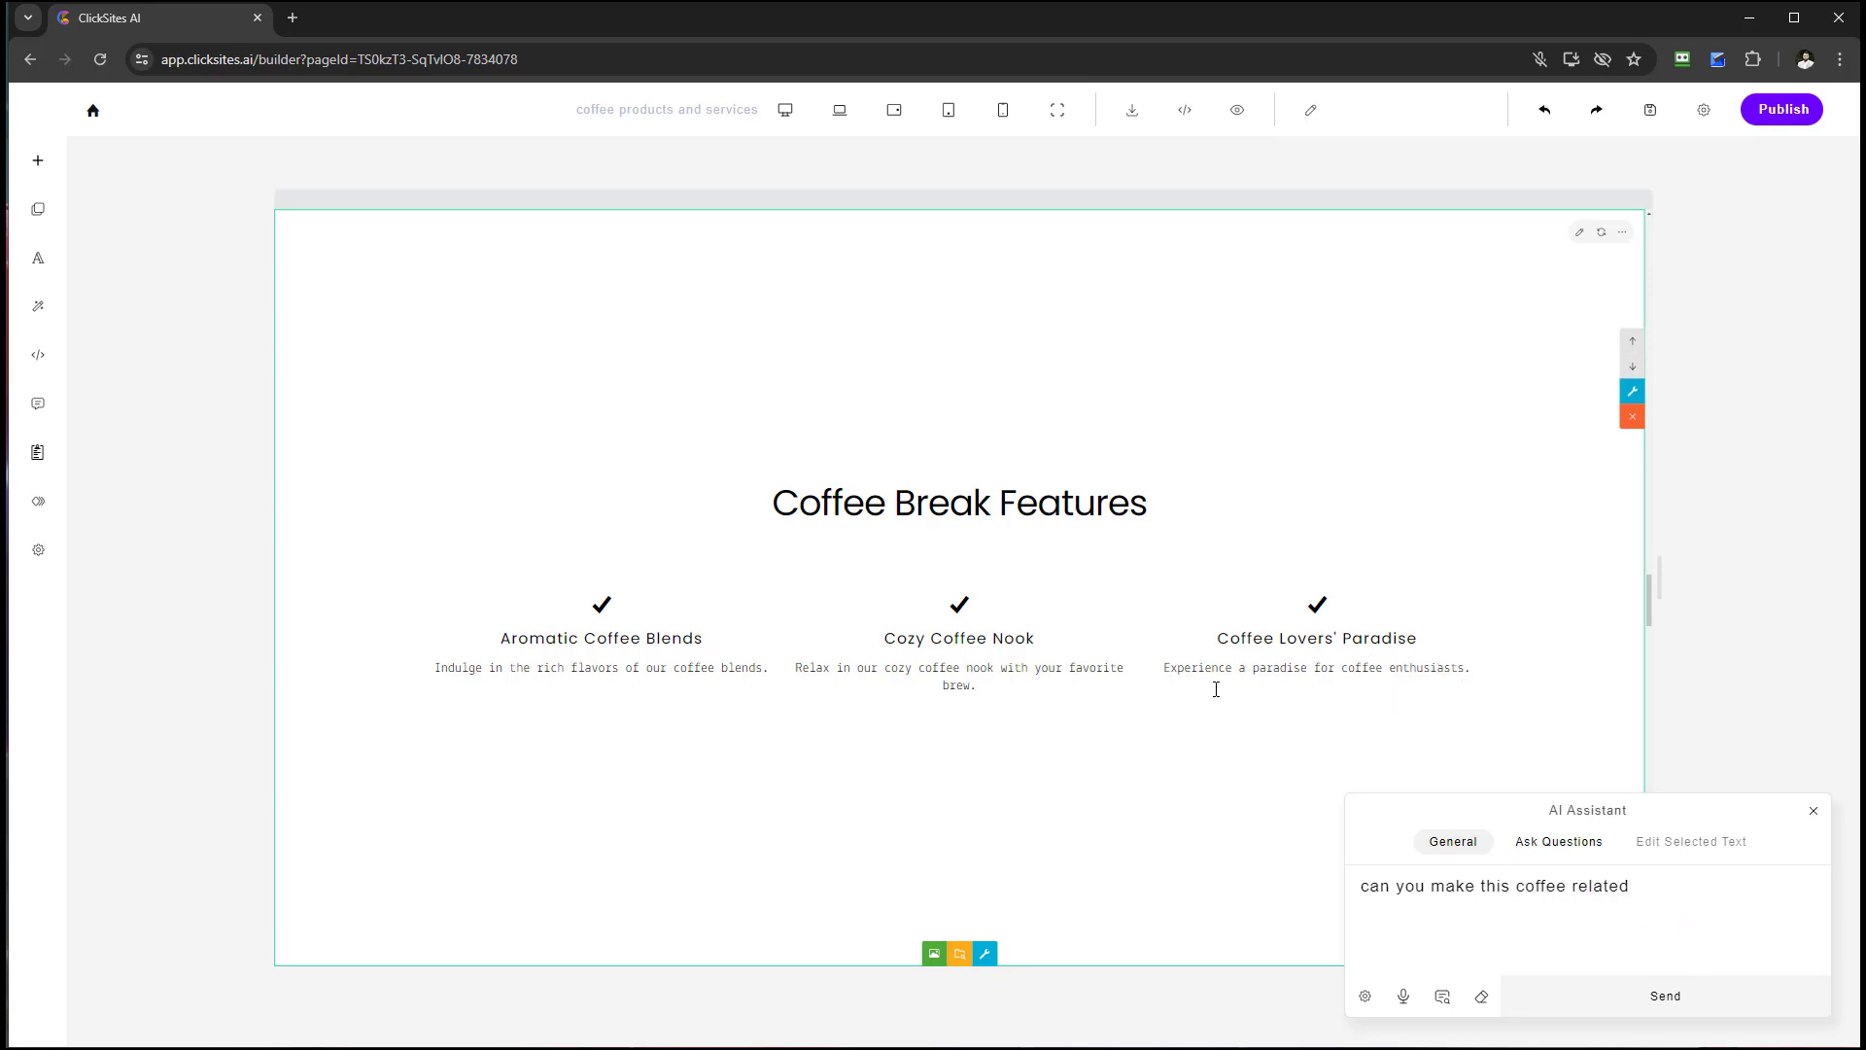
- Compare the General and Edit Selected Text modes on the Coffee Lovers' Paradise item, and select the "Cozy Coffee Nook" title
left_click(1246, 617)
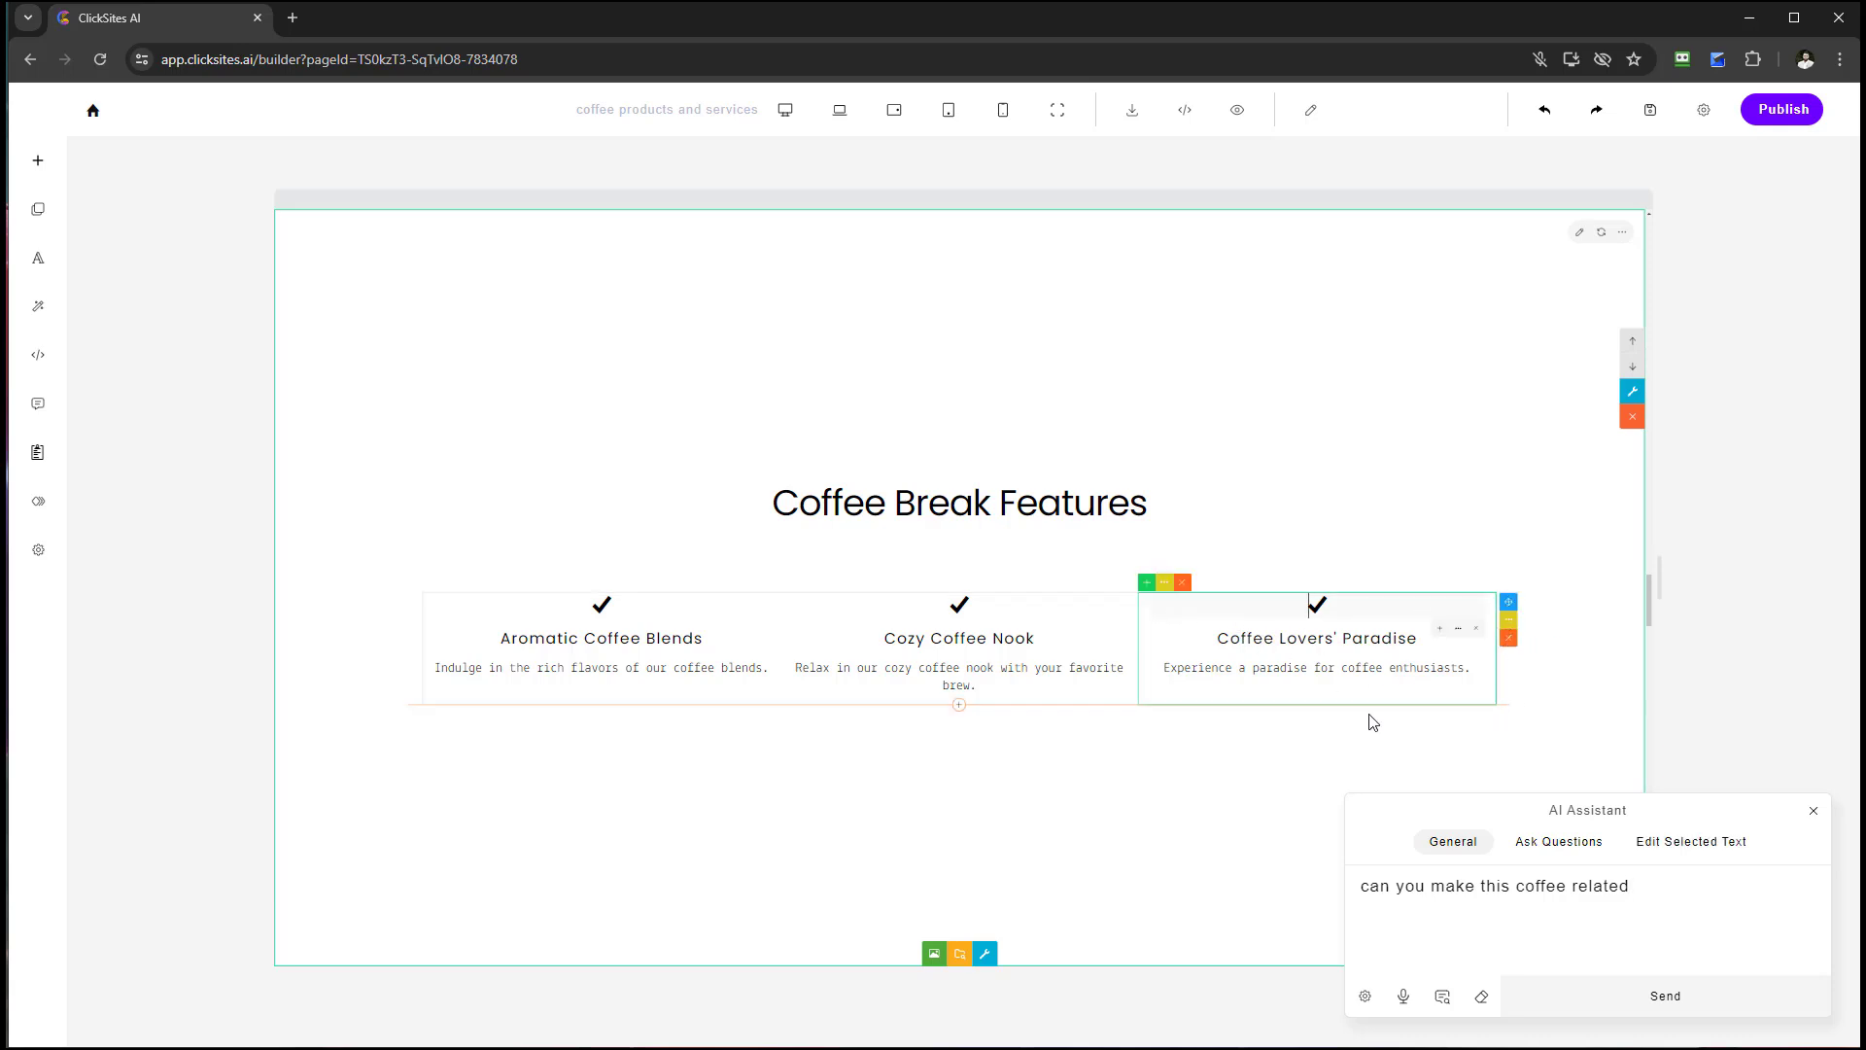
left_click(1678, 846)
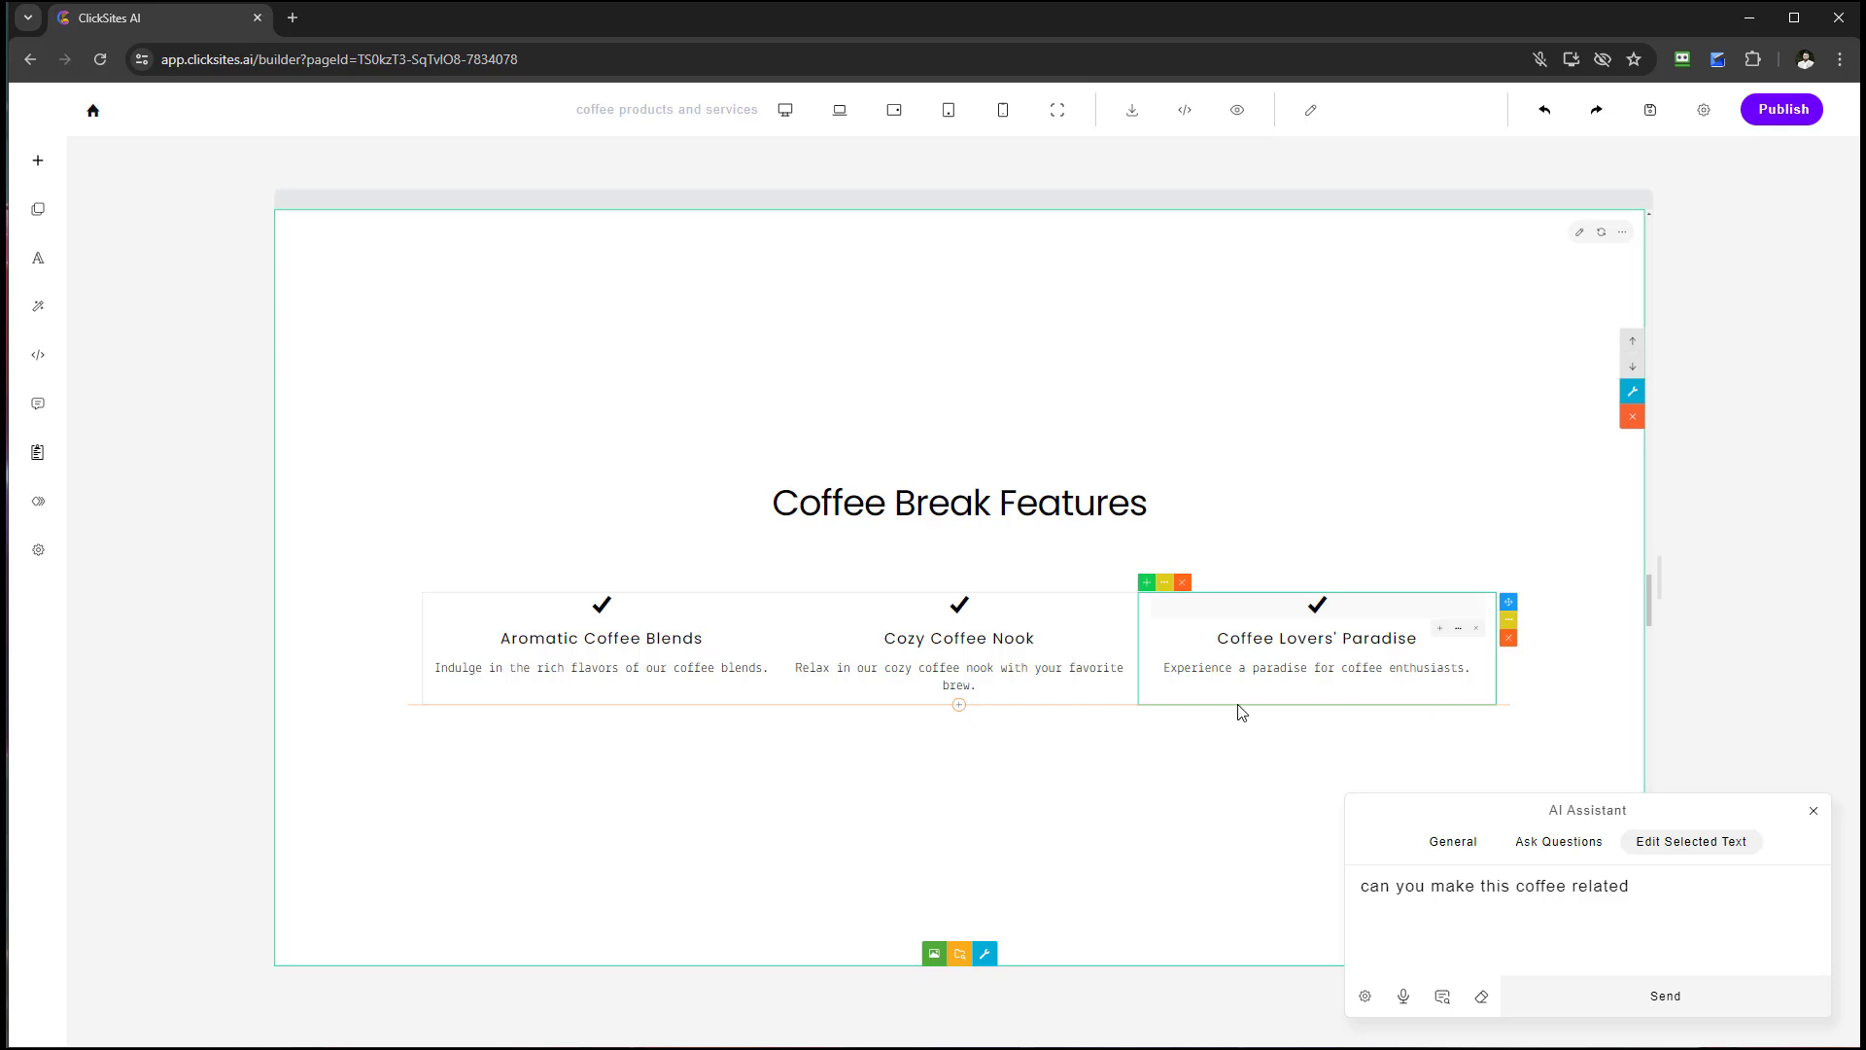
left_click(1453, 842)
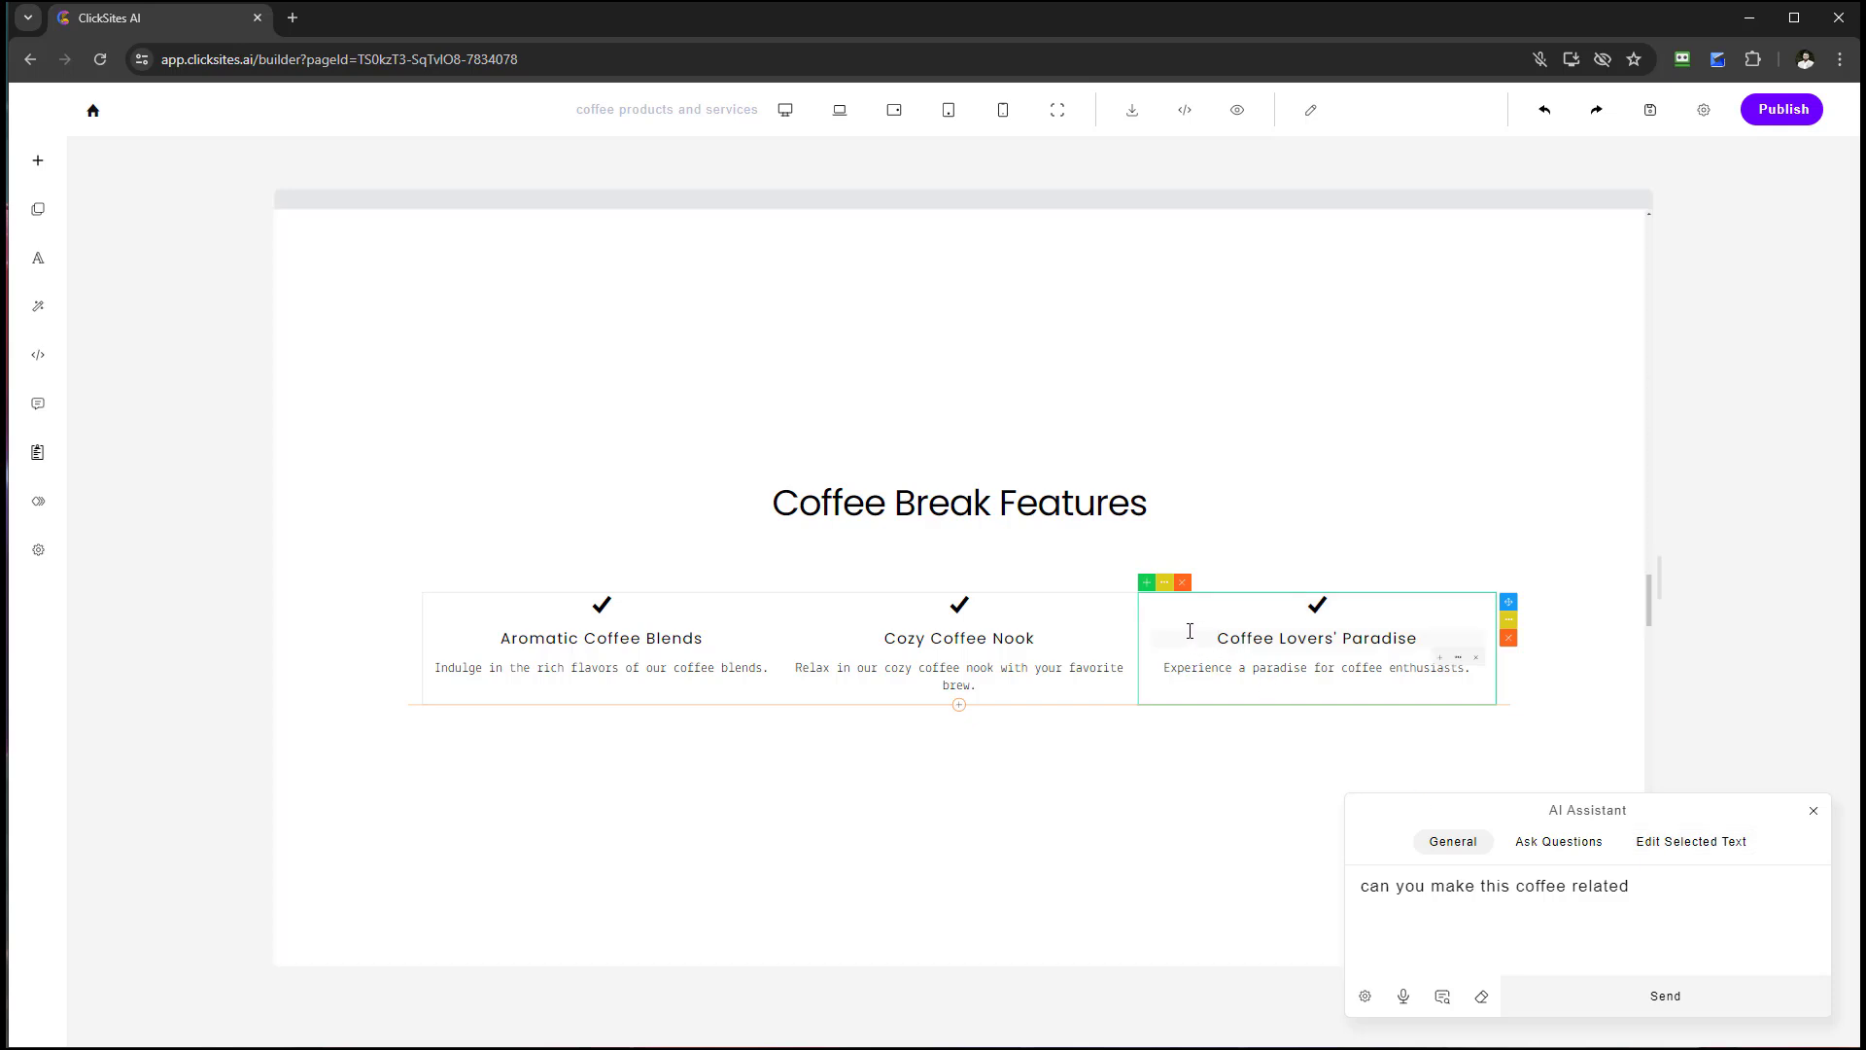
left_click(1653, 856)
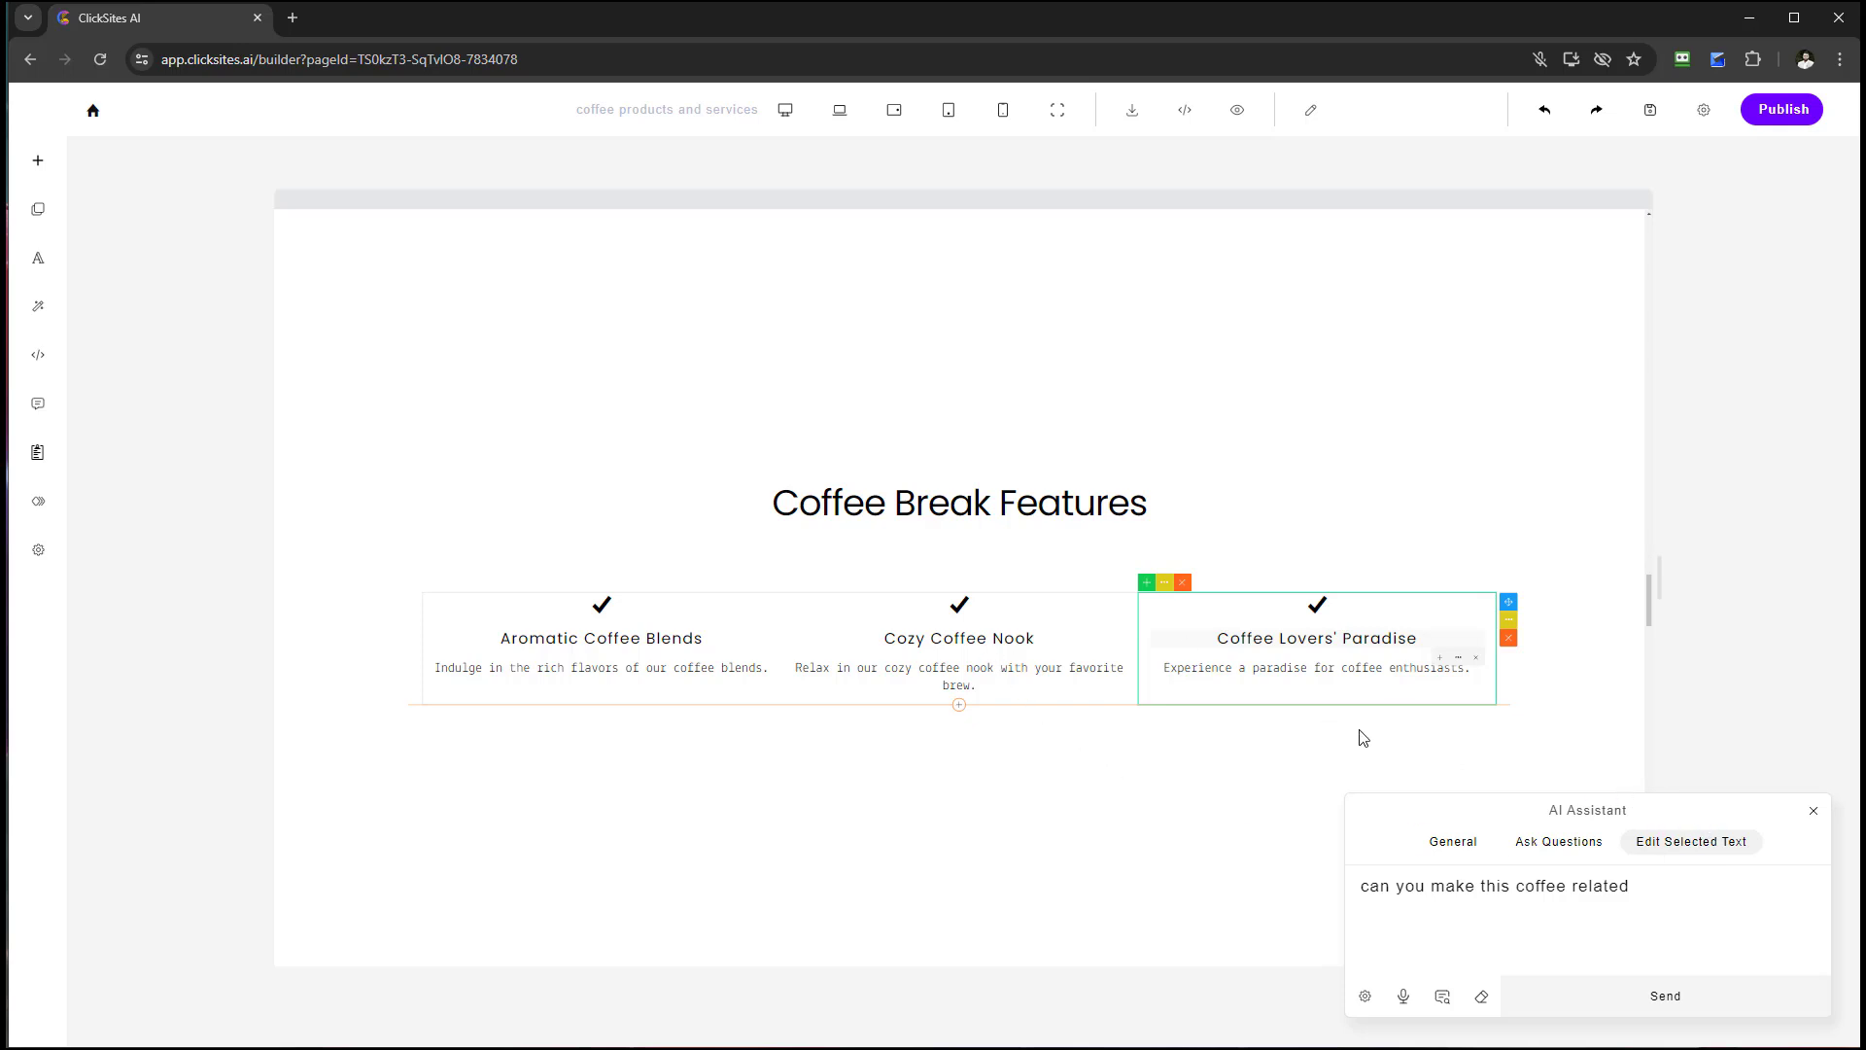
left_click(1307, 668)
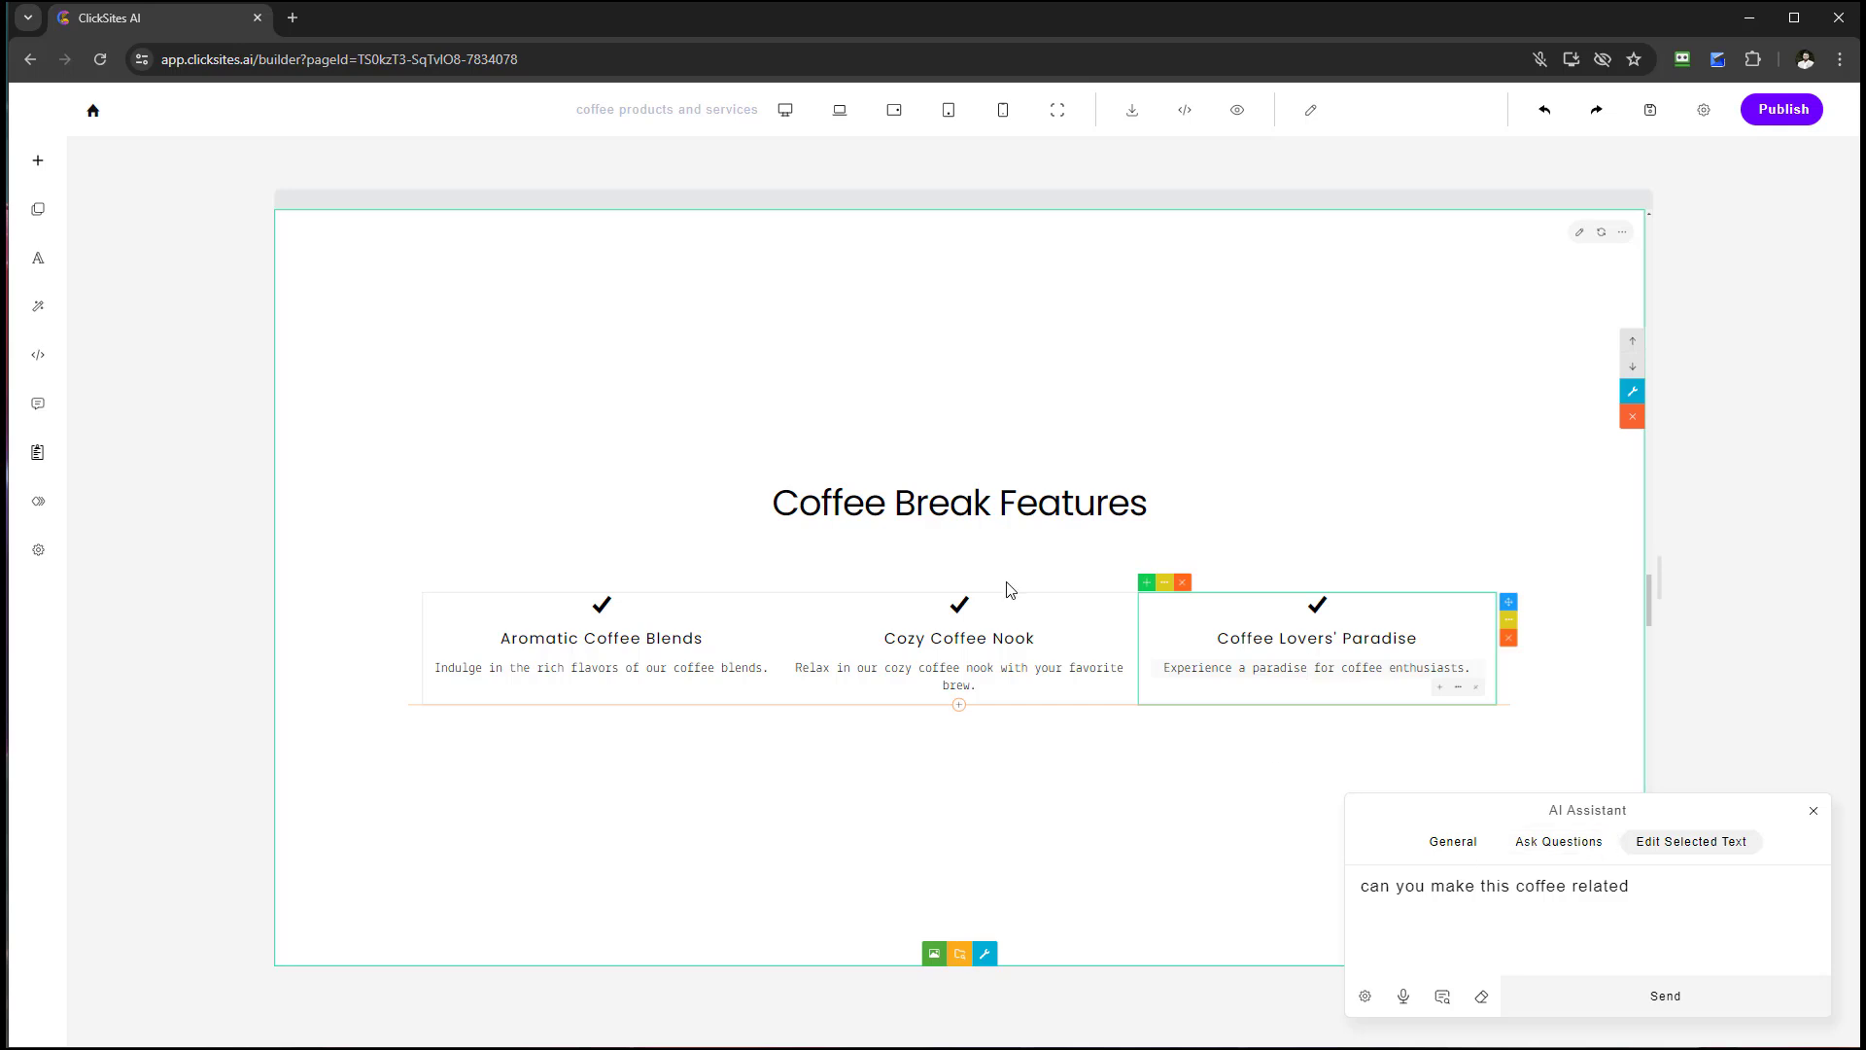
left_click_drag(888, 638, 1037, 634)
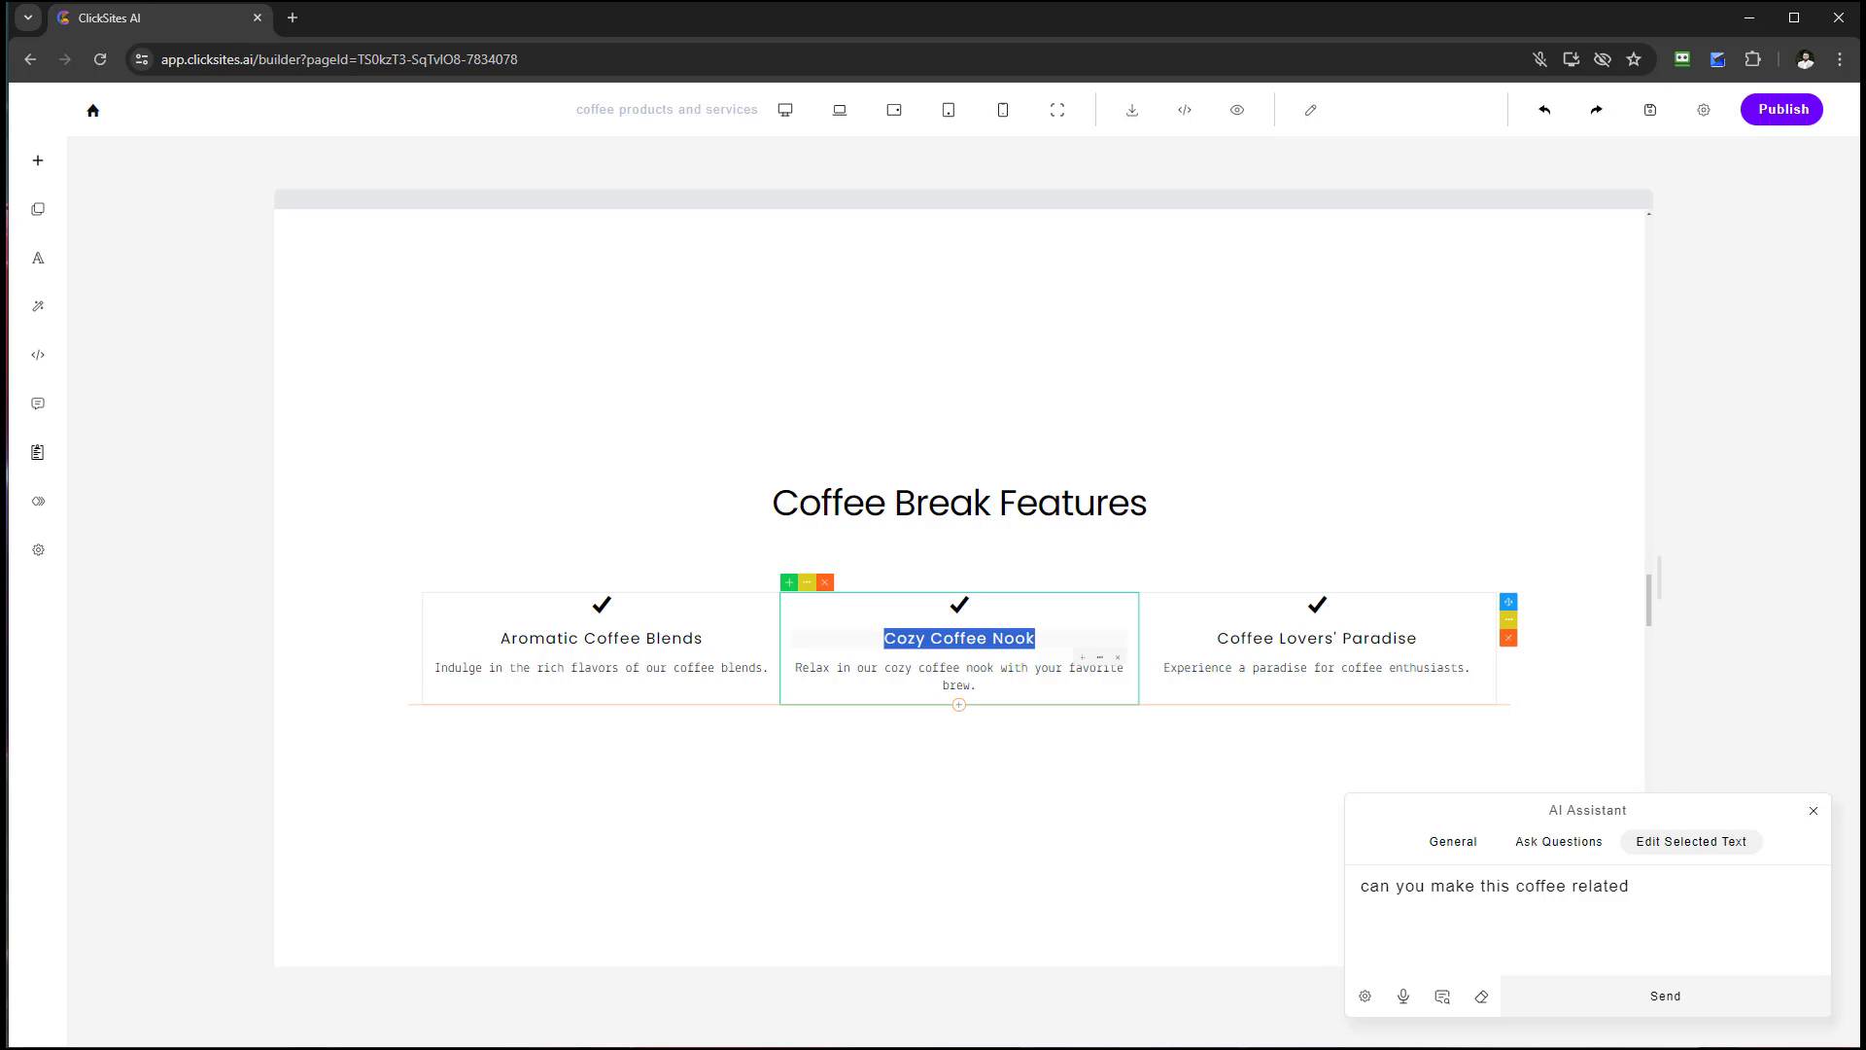
- Close the AI Assistant and review the page from the features section up to the "Elevate Your Coffee Experience" section
left_click(1814, 810)
scroll(1389, 597, "up", 5)
scroll(1400, 622, "up", 4)
scroll(1445, 571, "down", 10)
scroll(1474, 551, "up", 5)
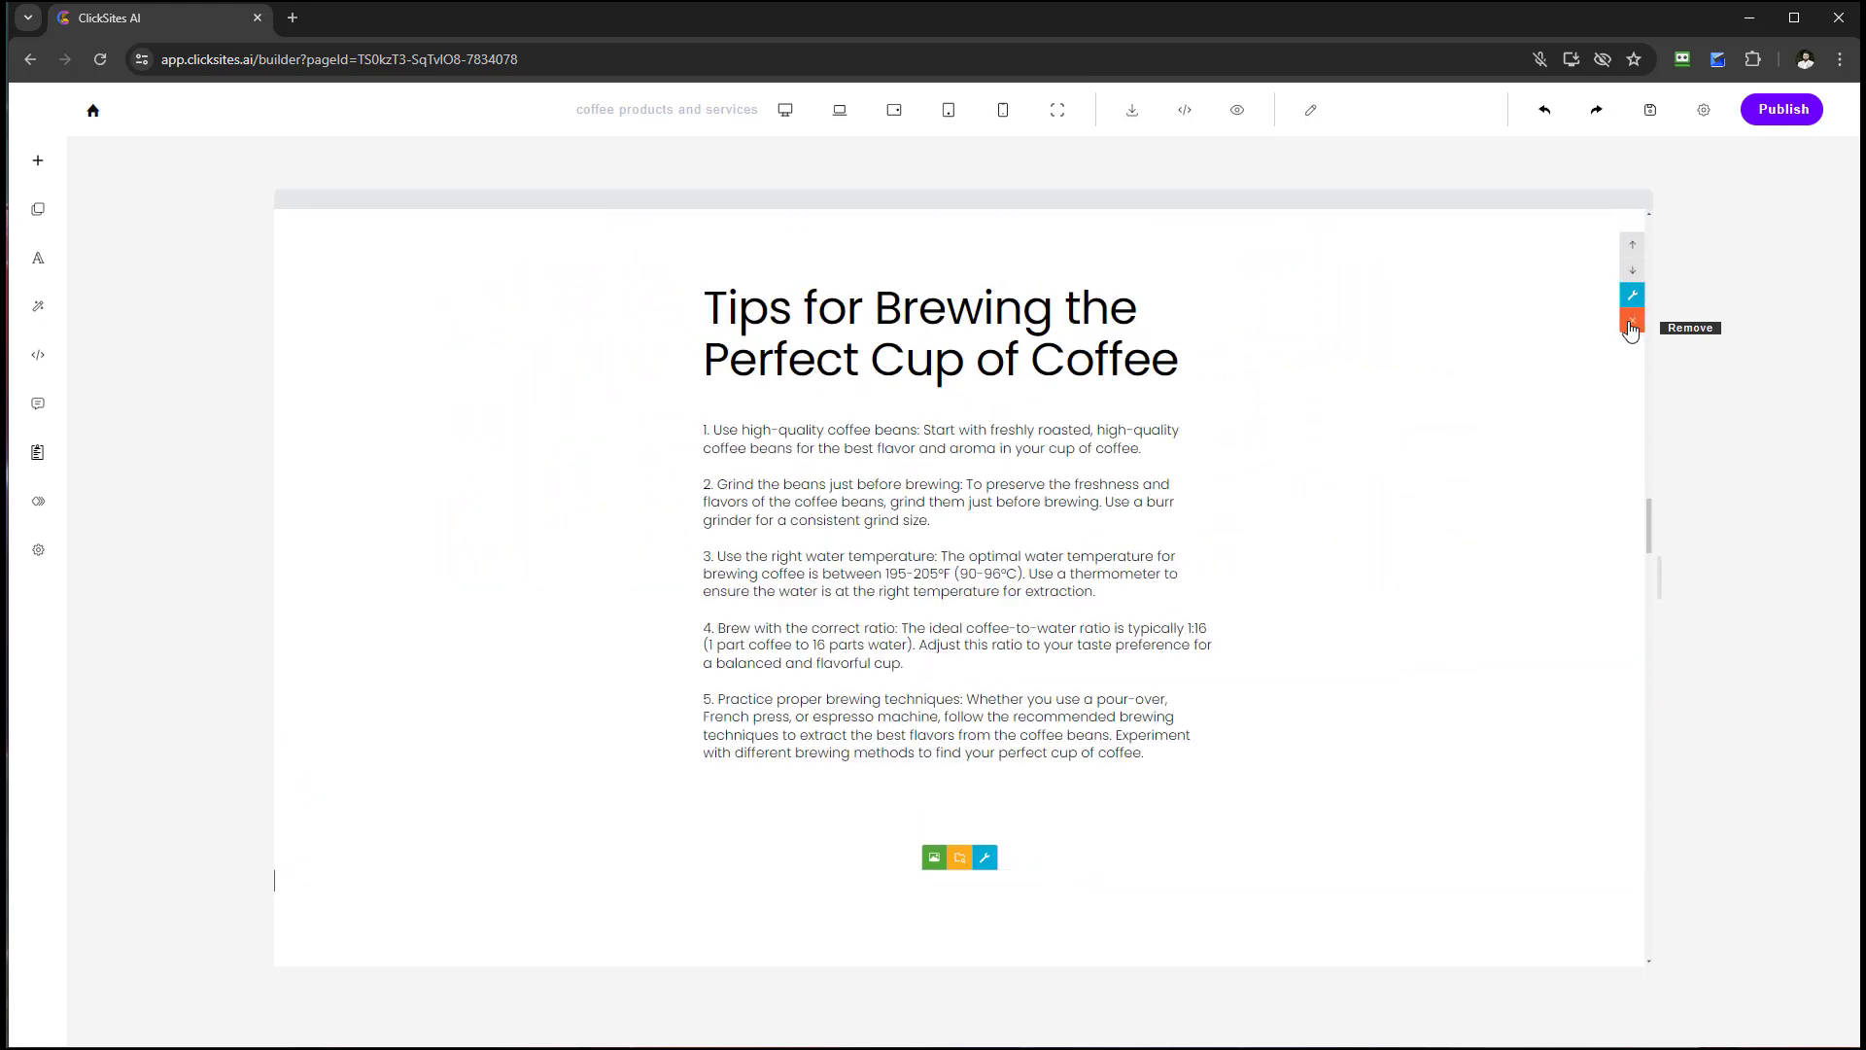
scroll(1455, 558, "up", 10)
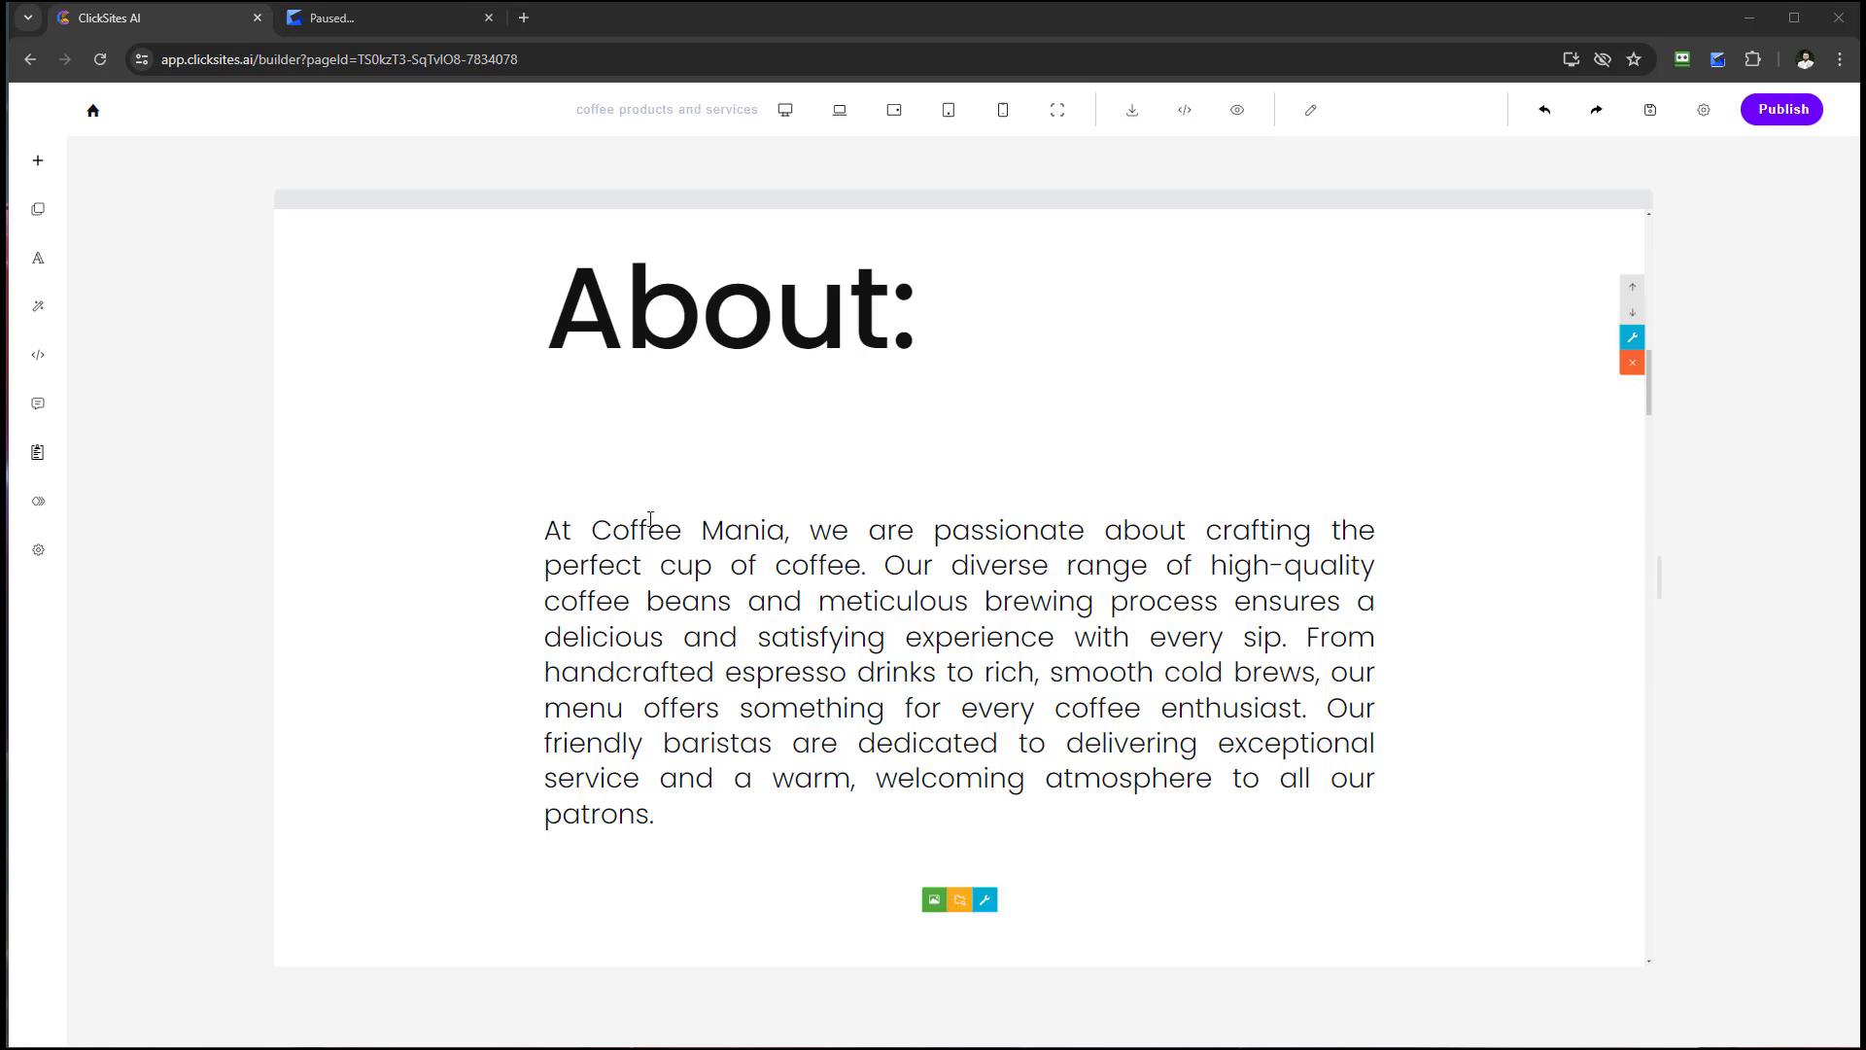
scroll(899, 593, "up", 5)
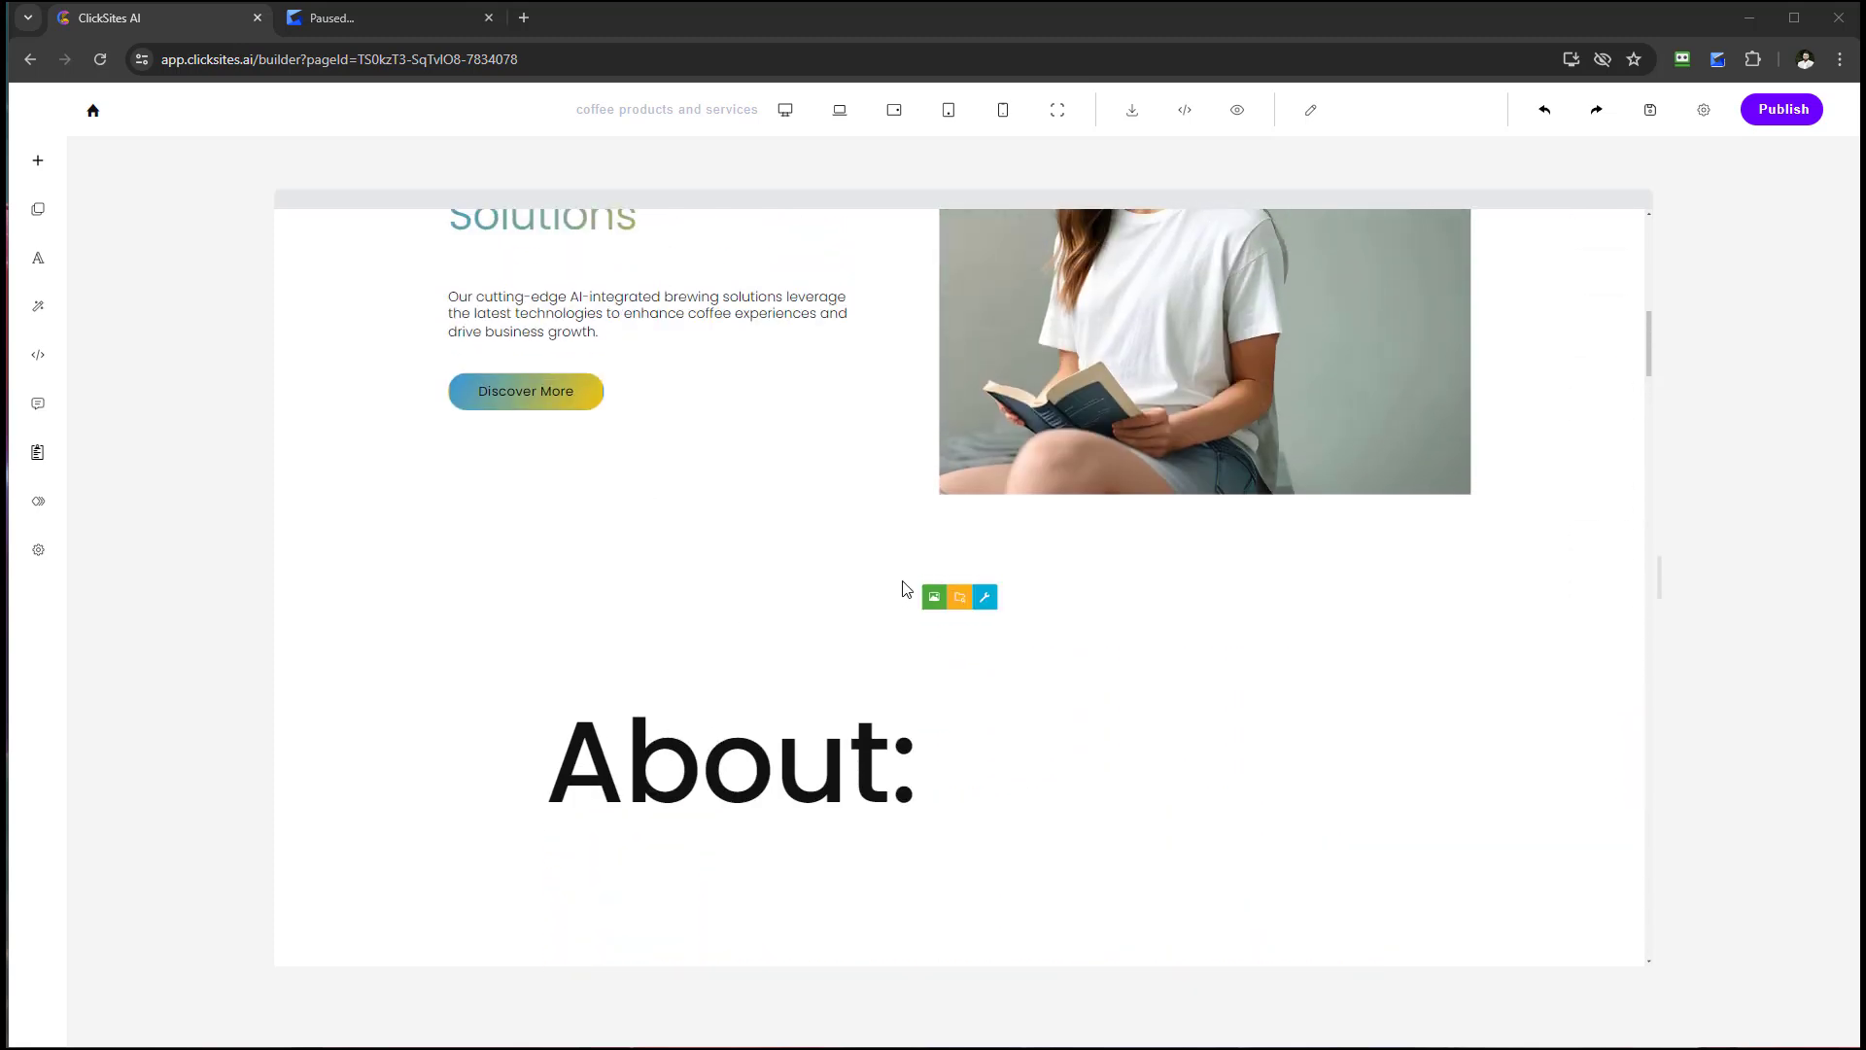
scroll(1412, 720, "up", 5)
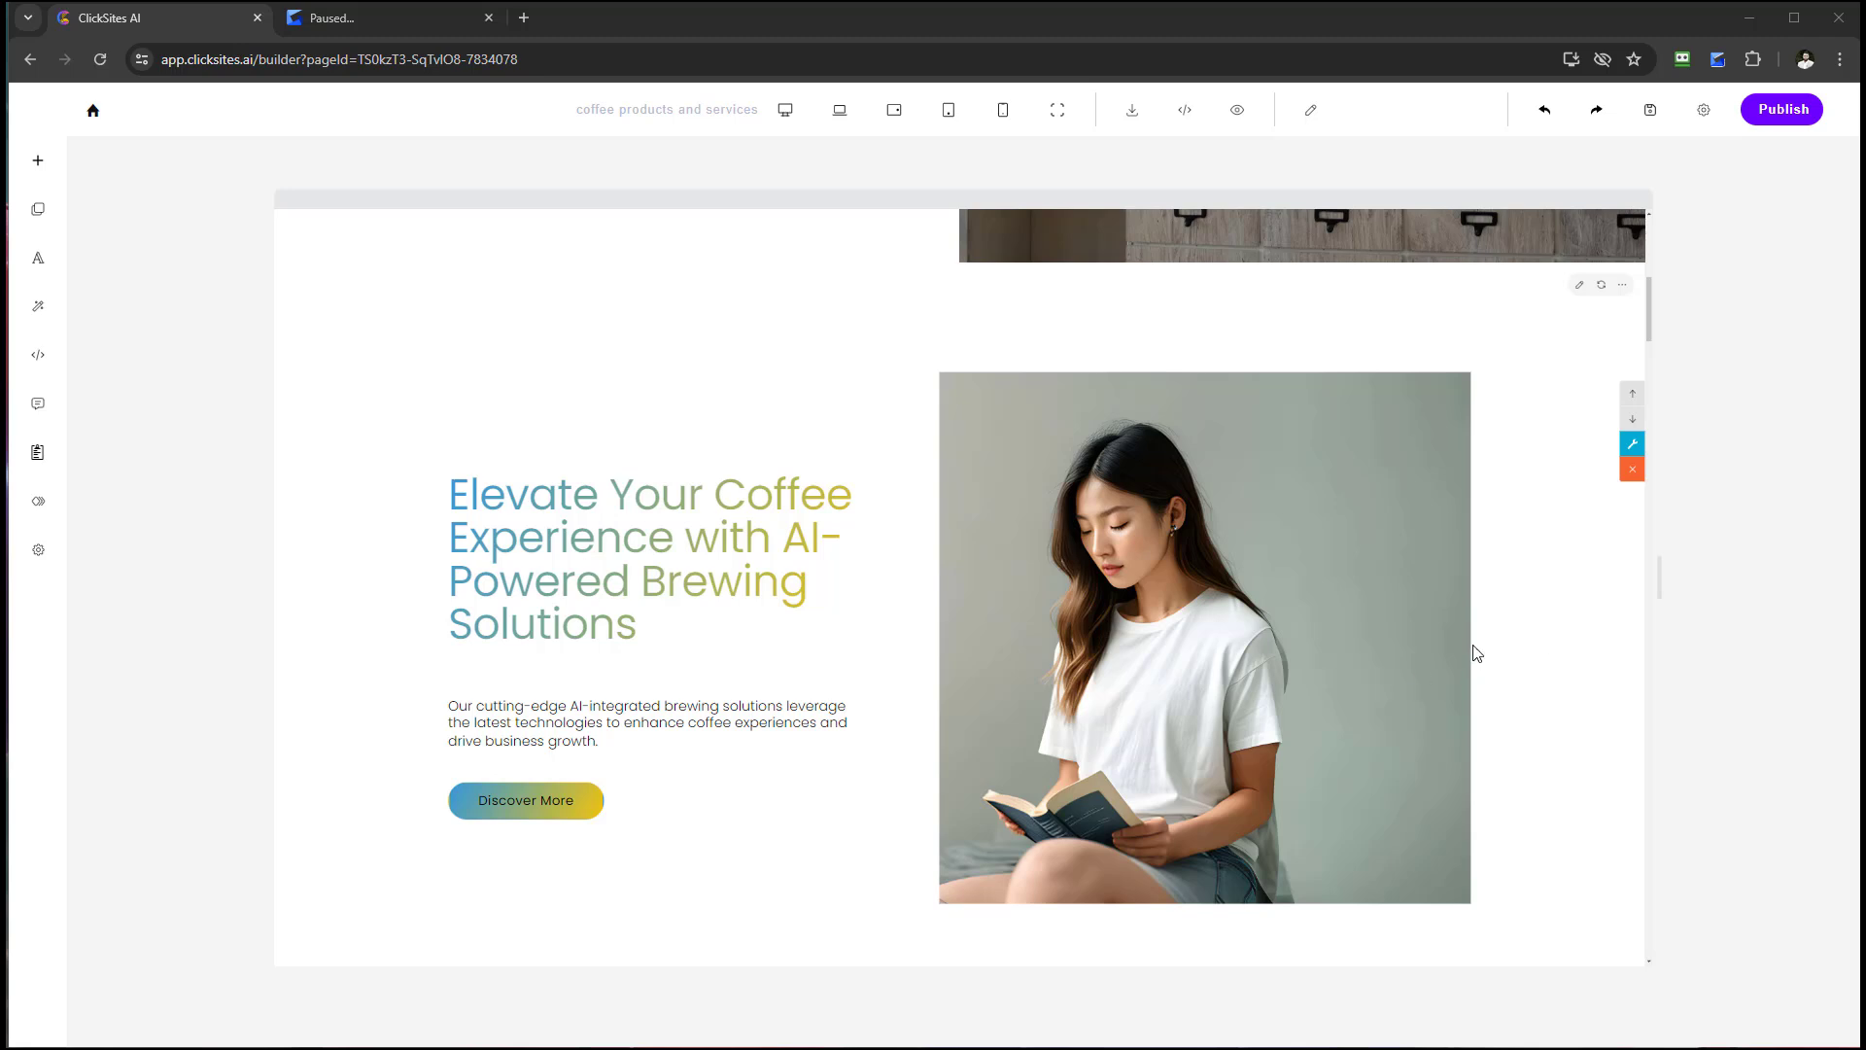
scroll(1529, 529, "up", 1)
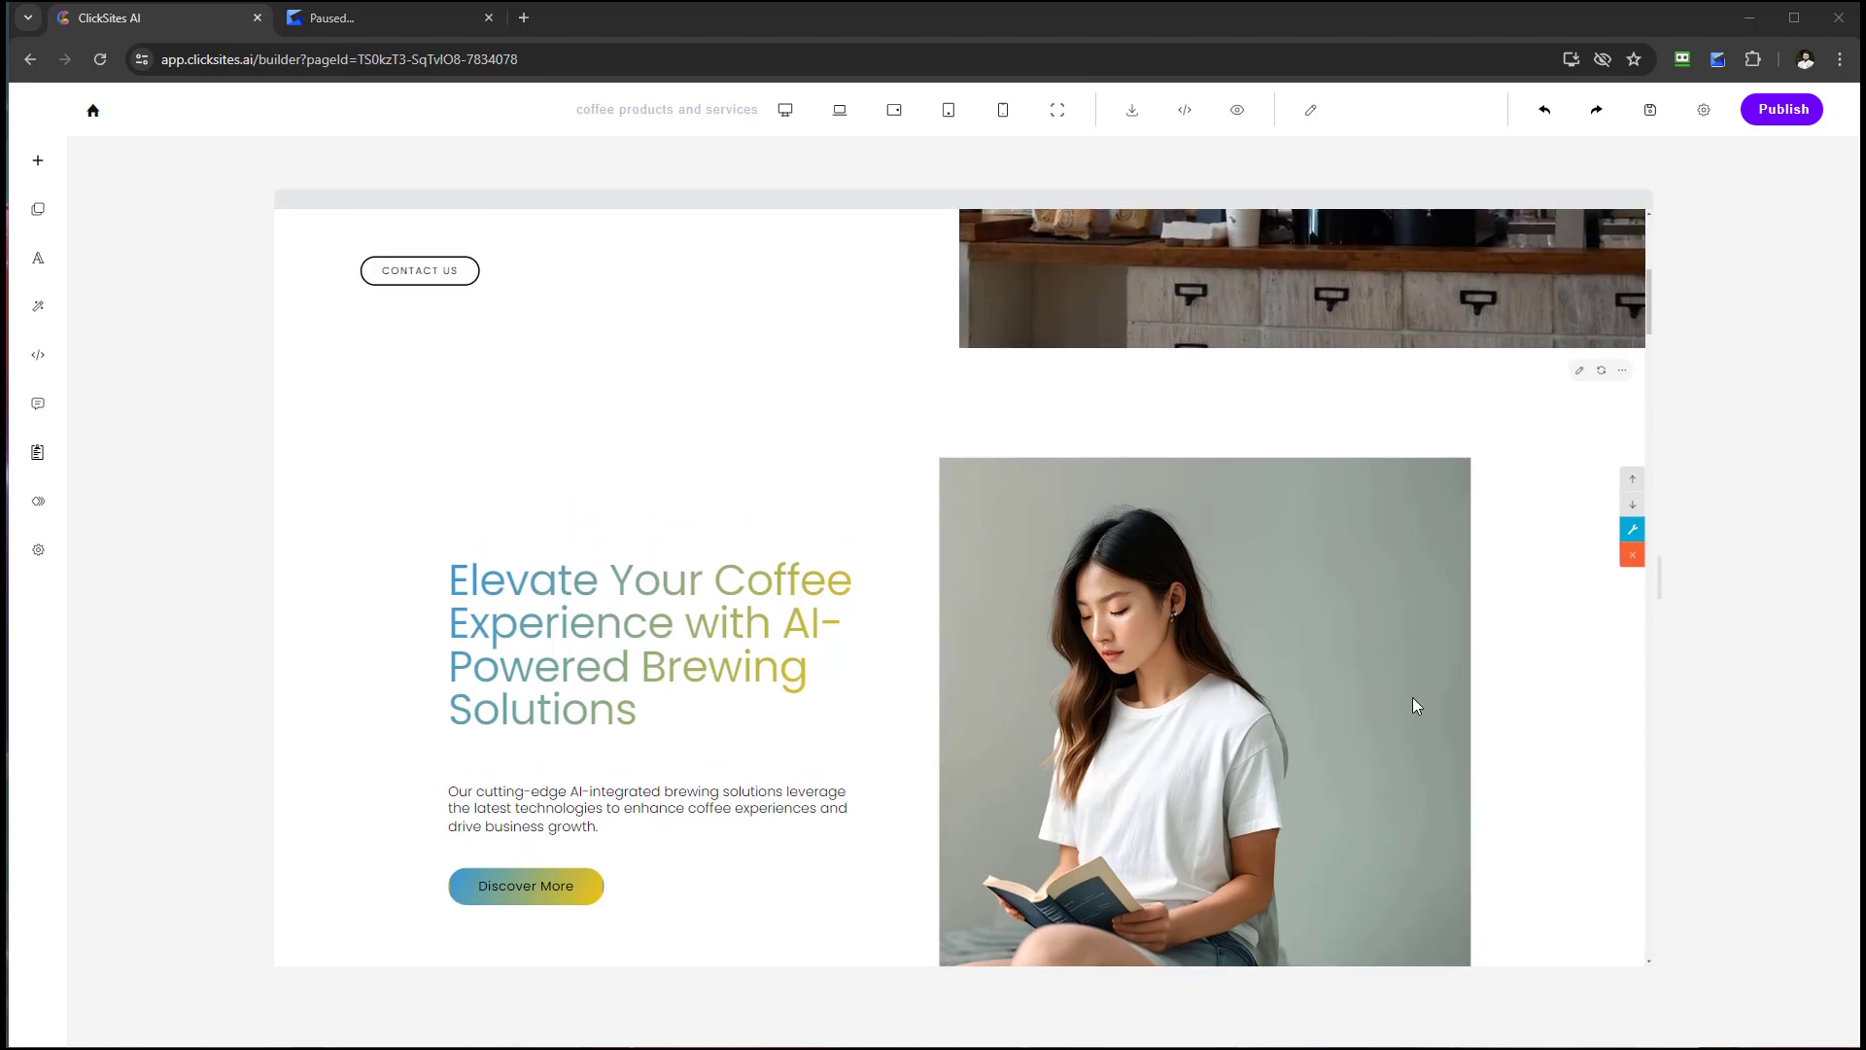
- Examine the redesign styles in the "Elevate Your Coffee Experience" section's AI settings and confirm with Random
left_click(1622, 371)
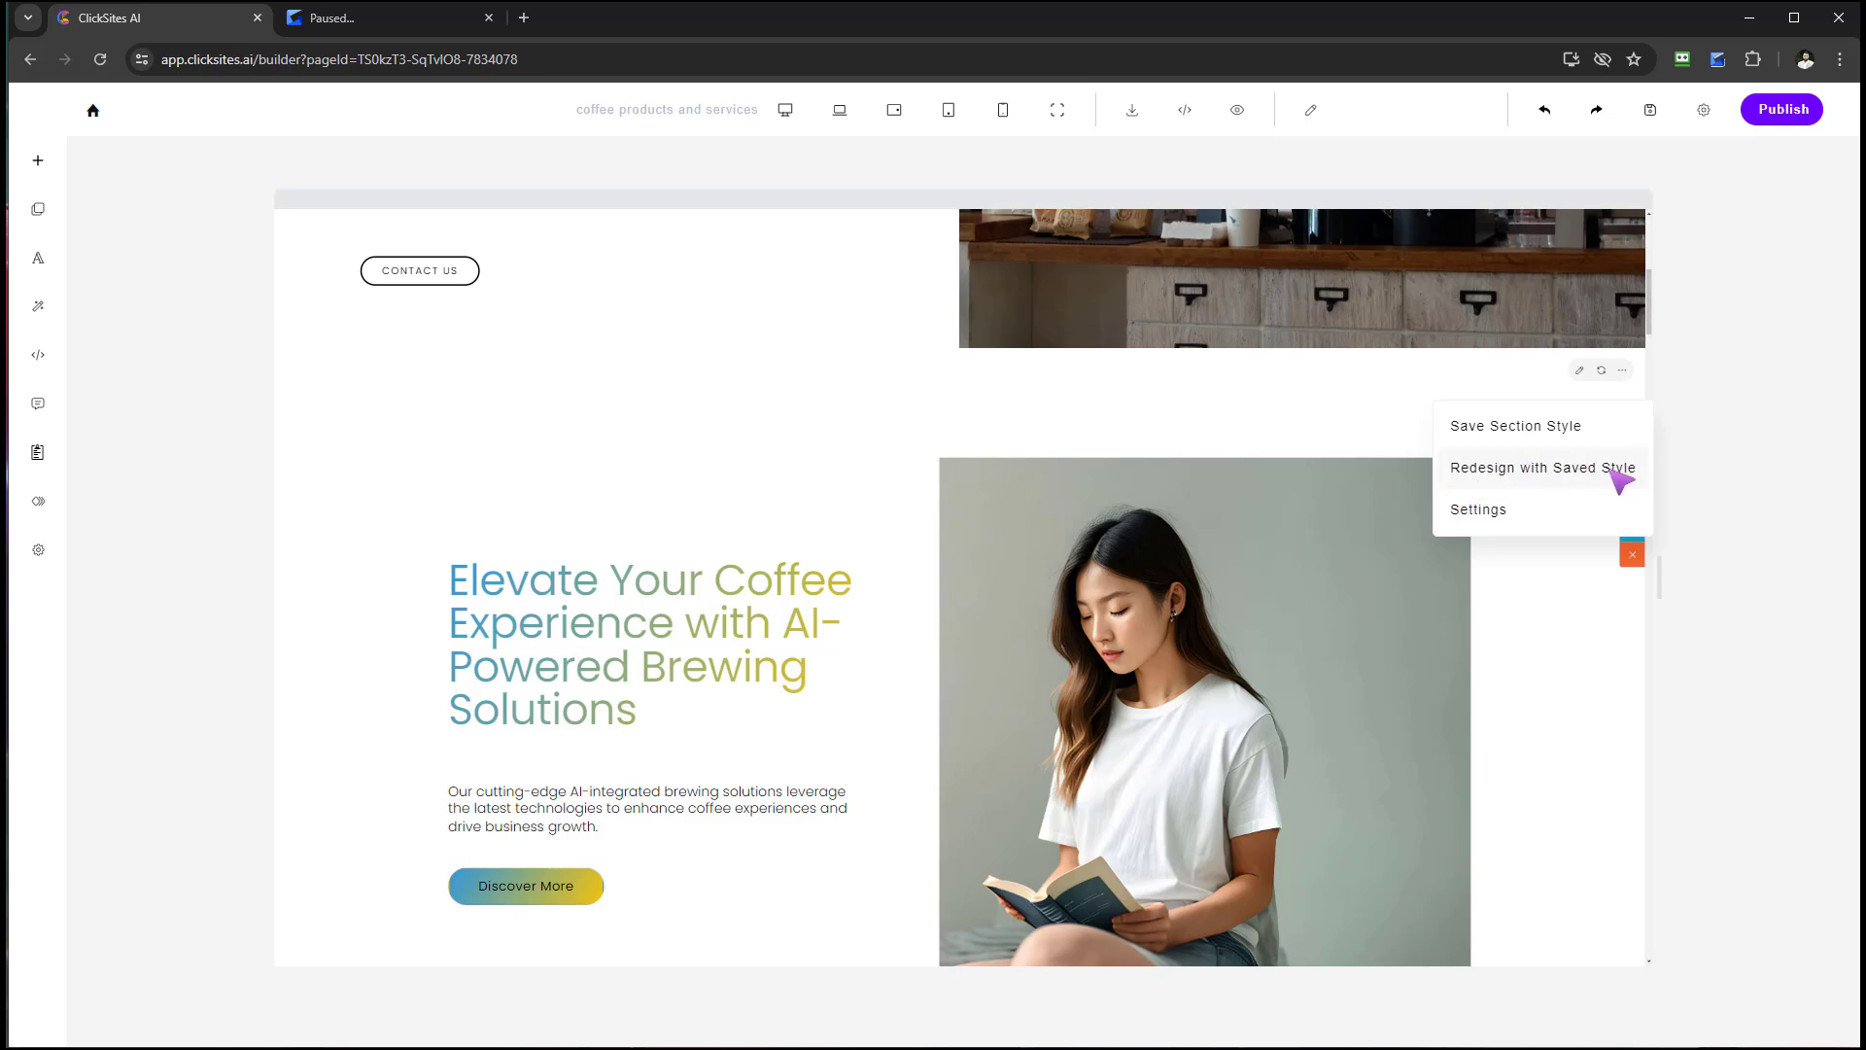
left_click(1532, 515)
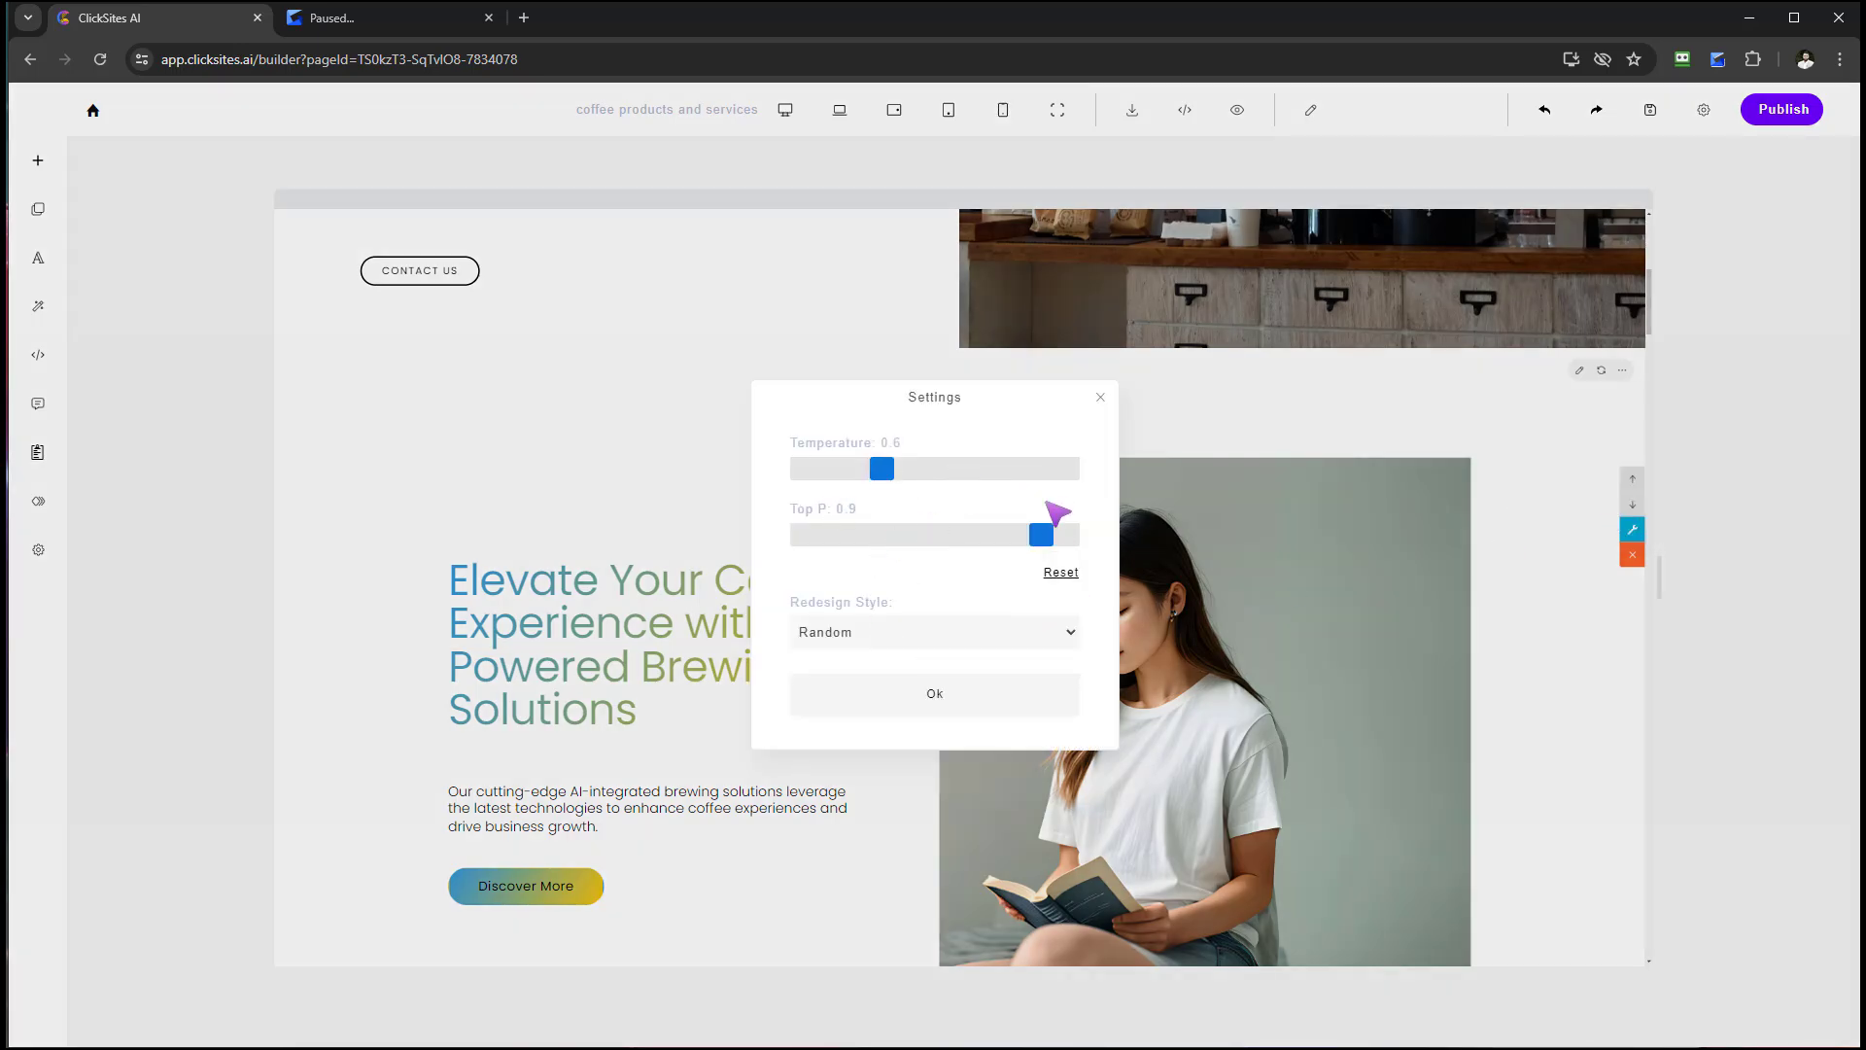
left_click(928, 636)
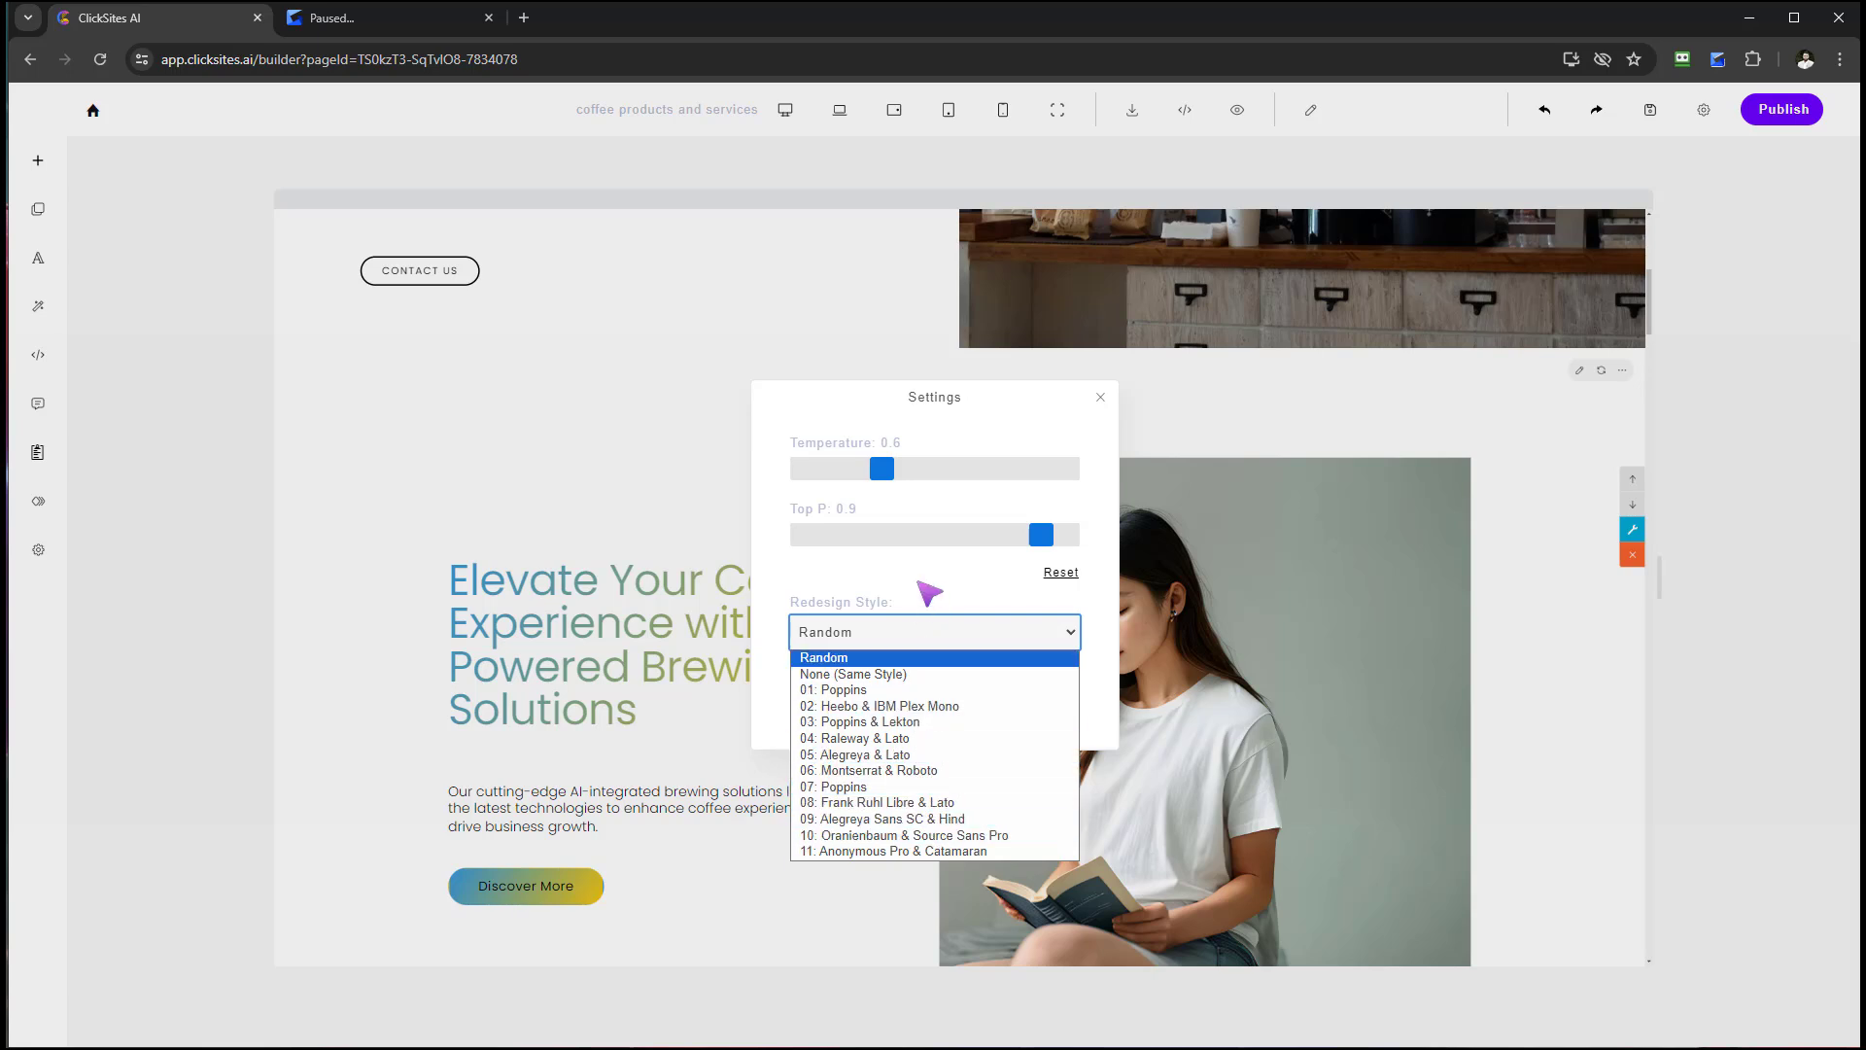
left_click(931, 637)
left_click(943, 714)
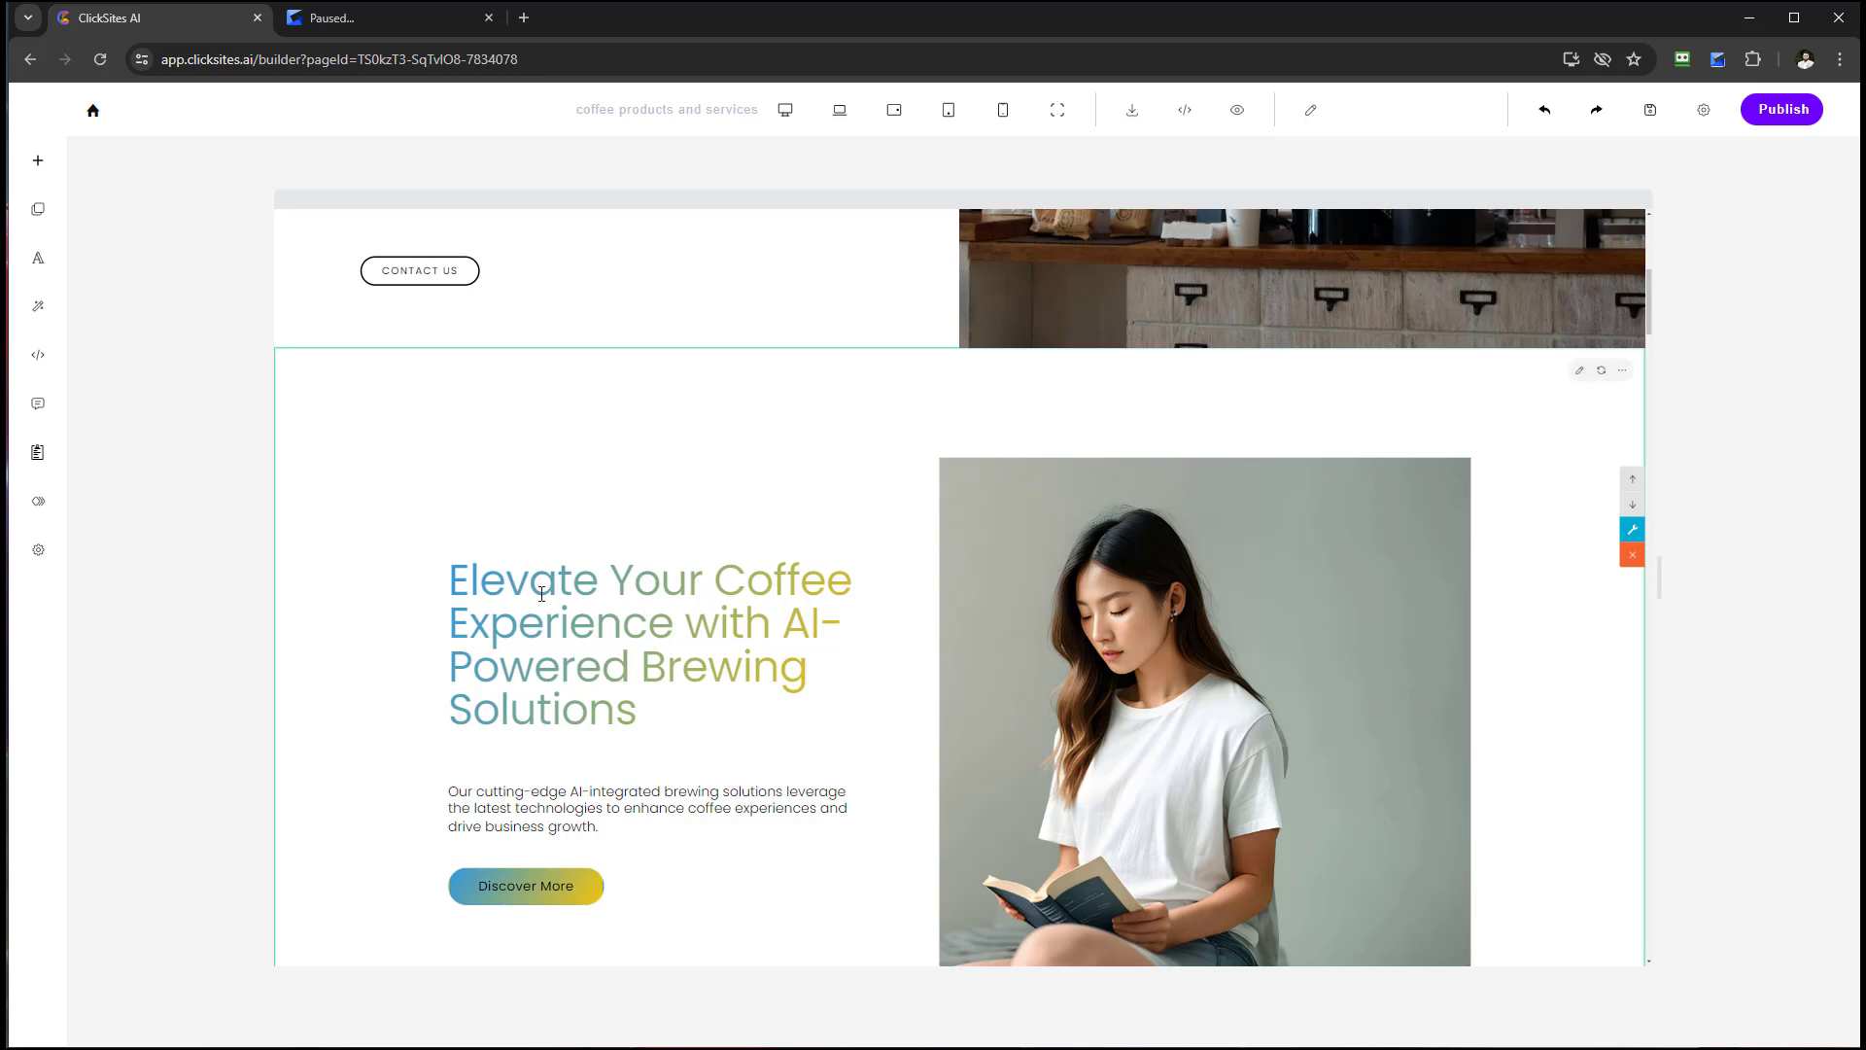
left_click(1579, 370)
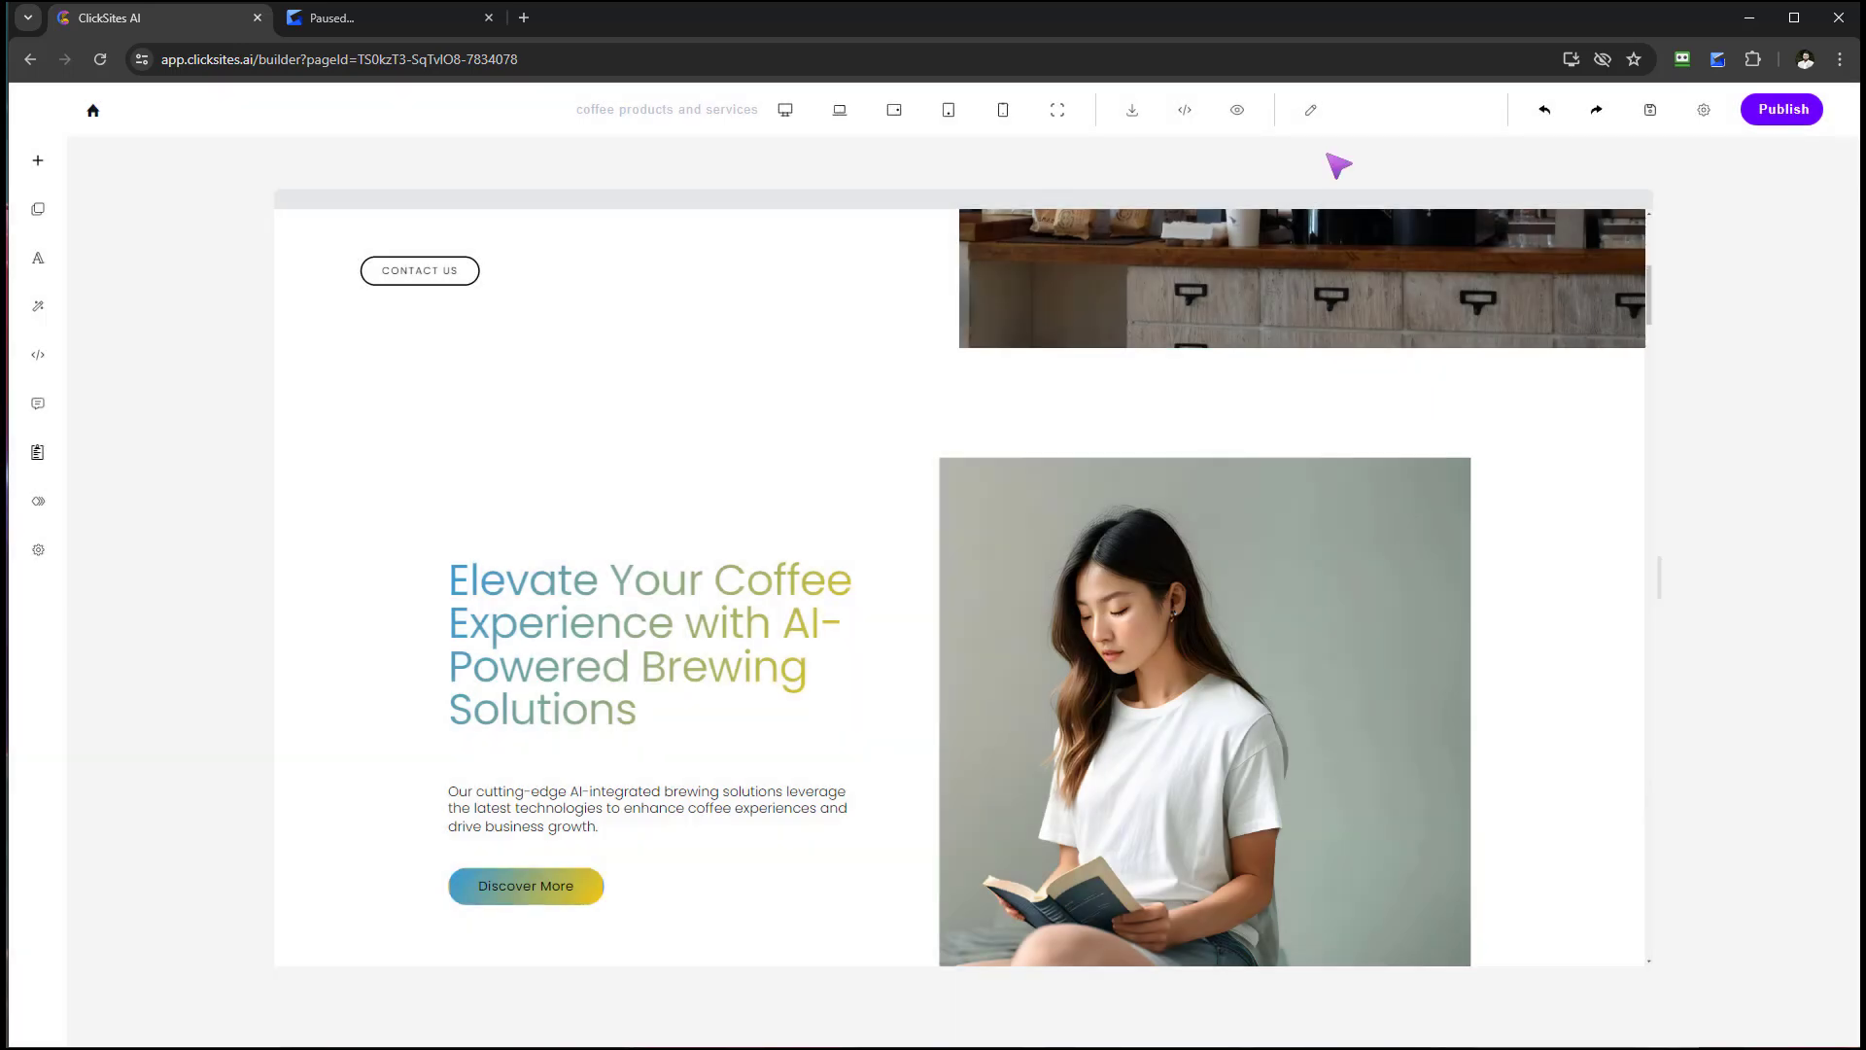
- Compare the "Elevate Your Coffee Experience" section with the "Transform Your Coffee Experience" version below it, checking layout, heading and body text
scroll(808, 529, "up", 10)
scroll(824, 551, "down", 7)
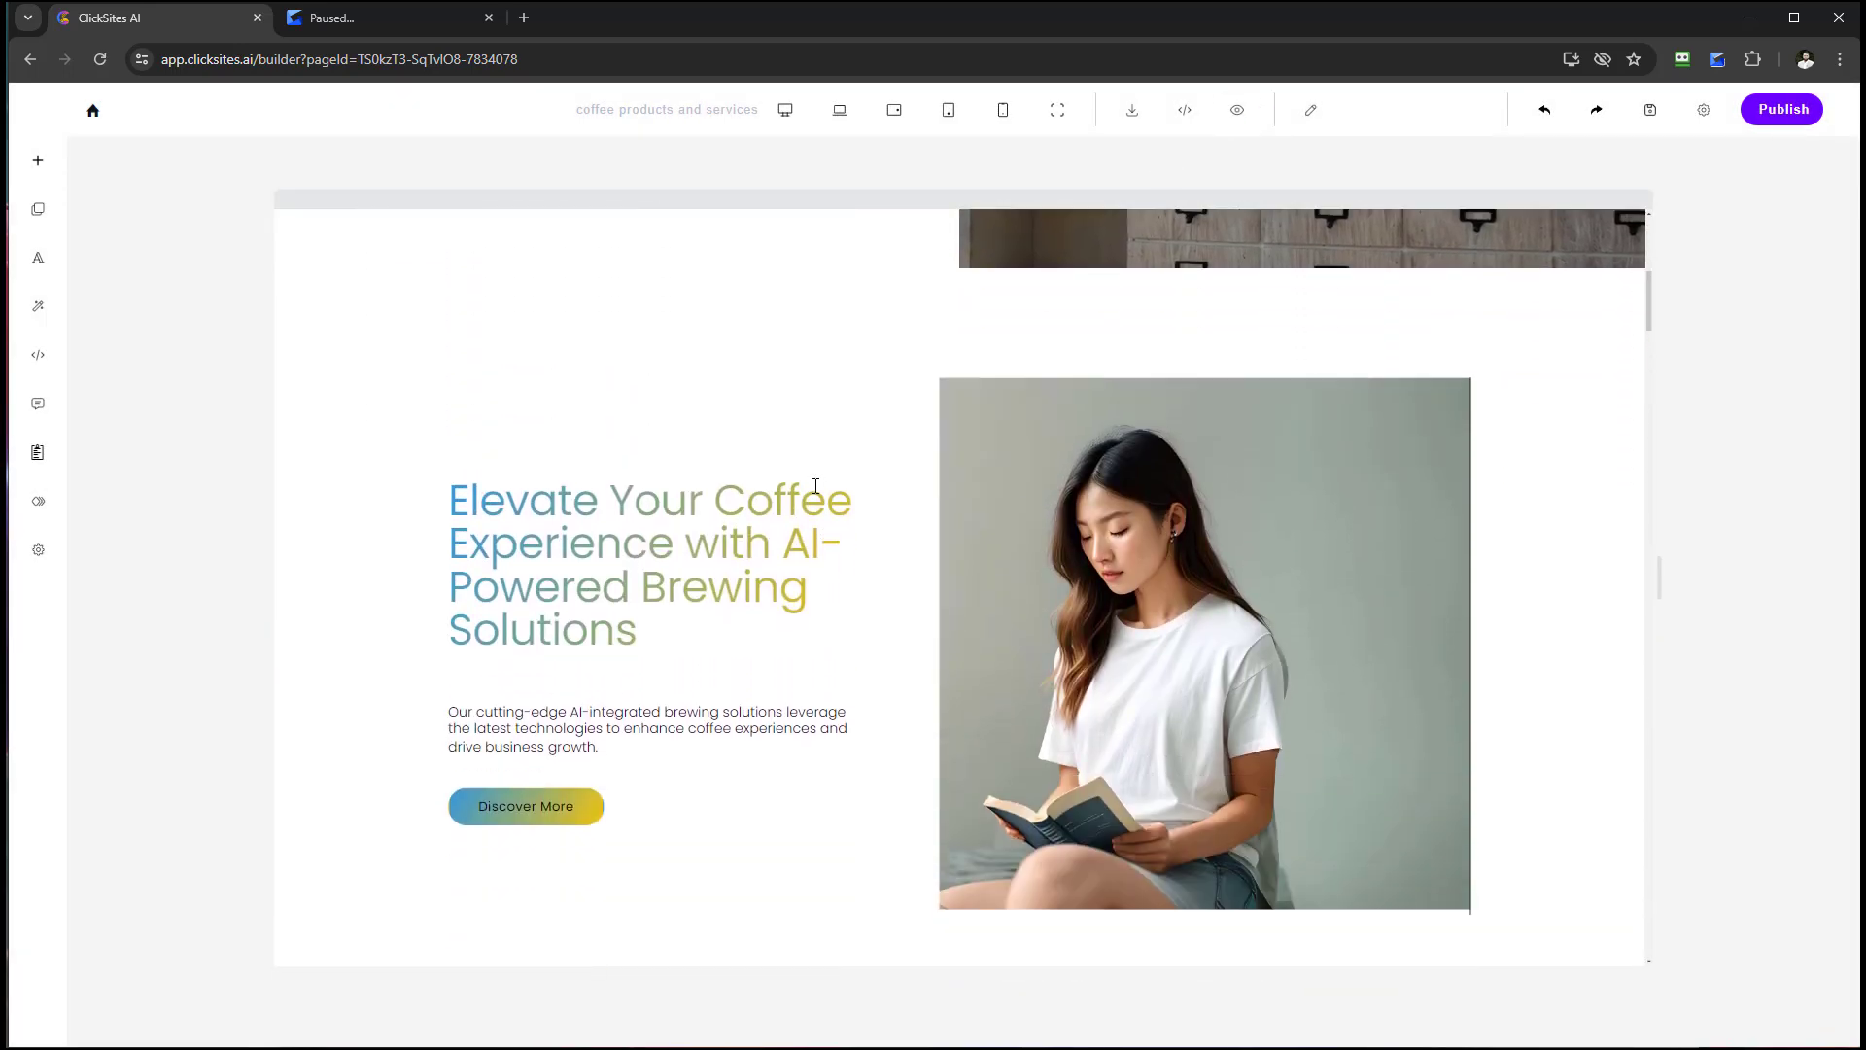
scroll(686, 468, "down", 1)
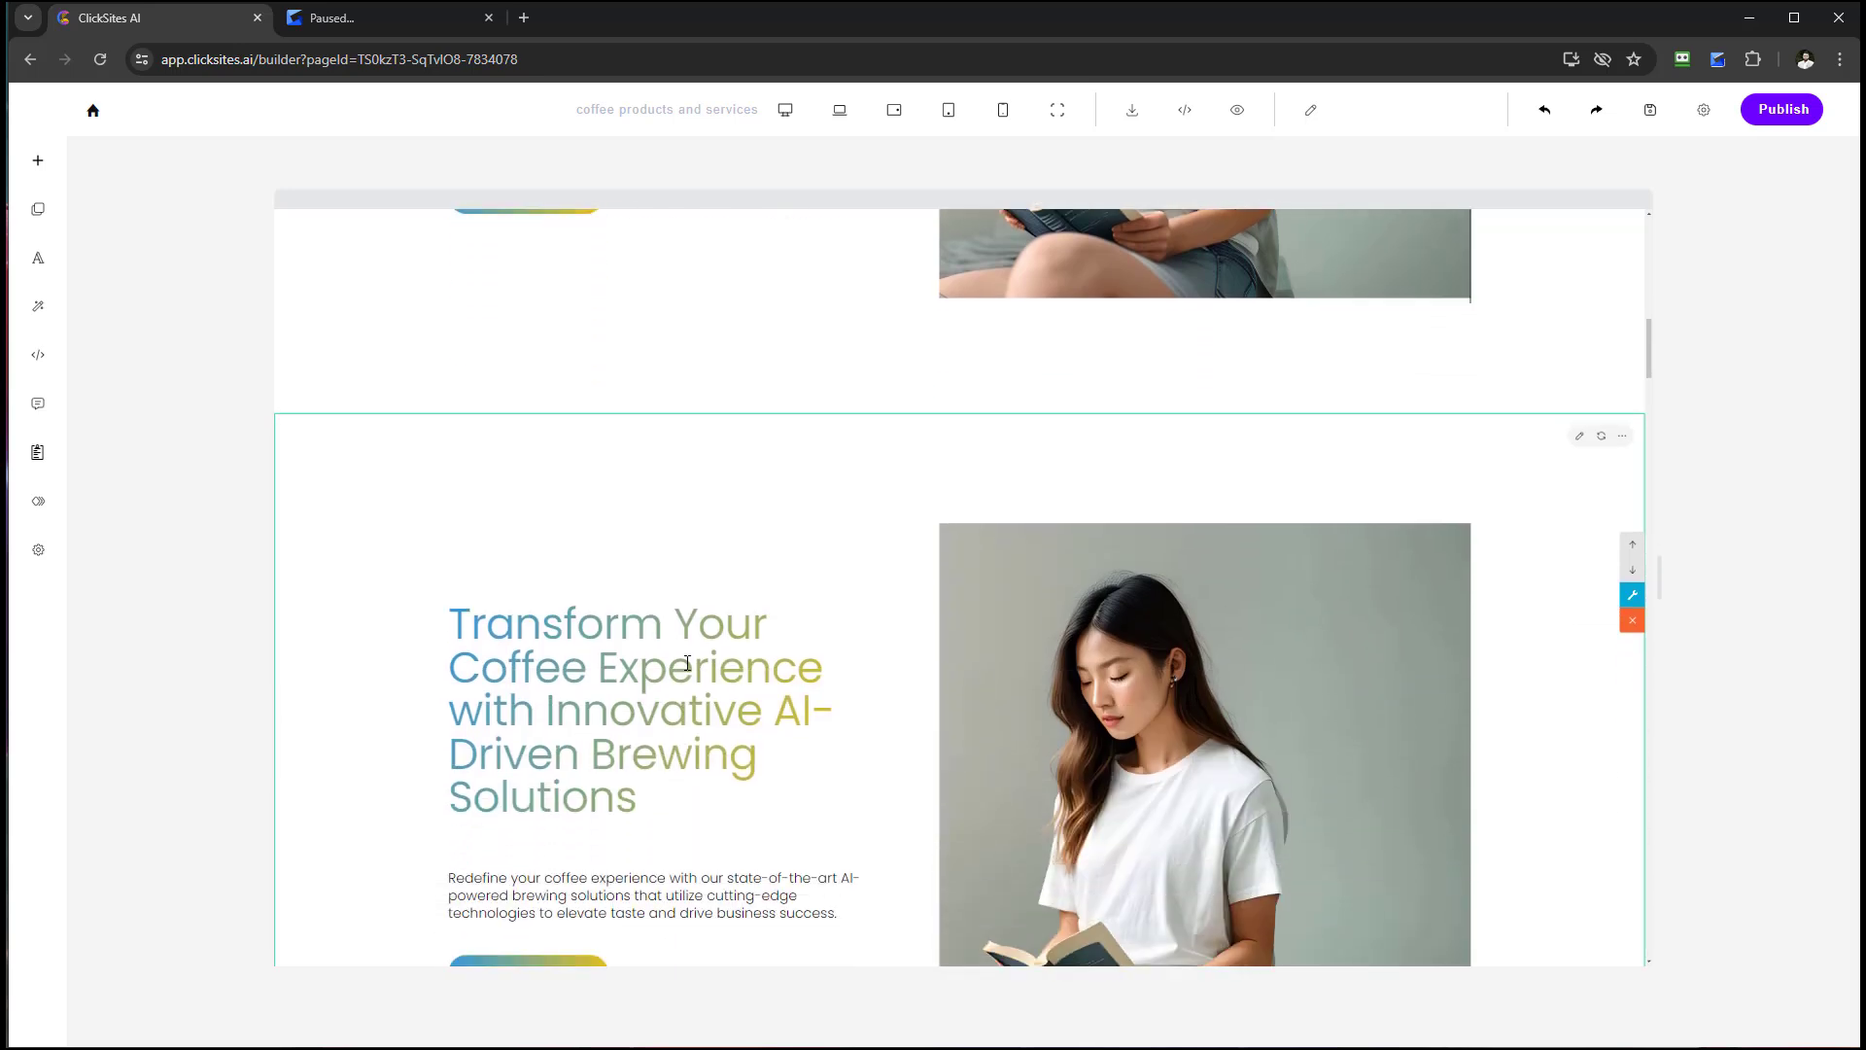
scroll(691, 683, "up", 4)
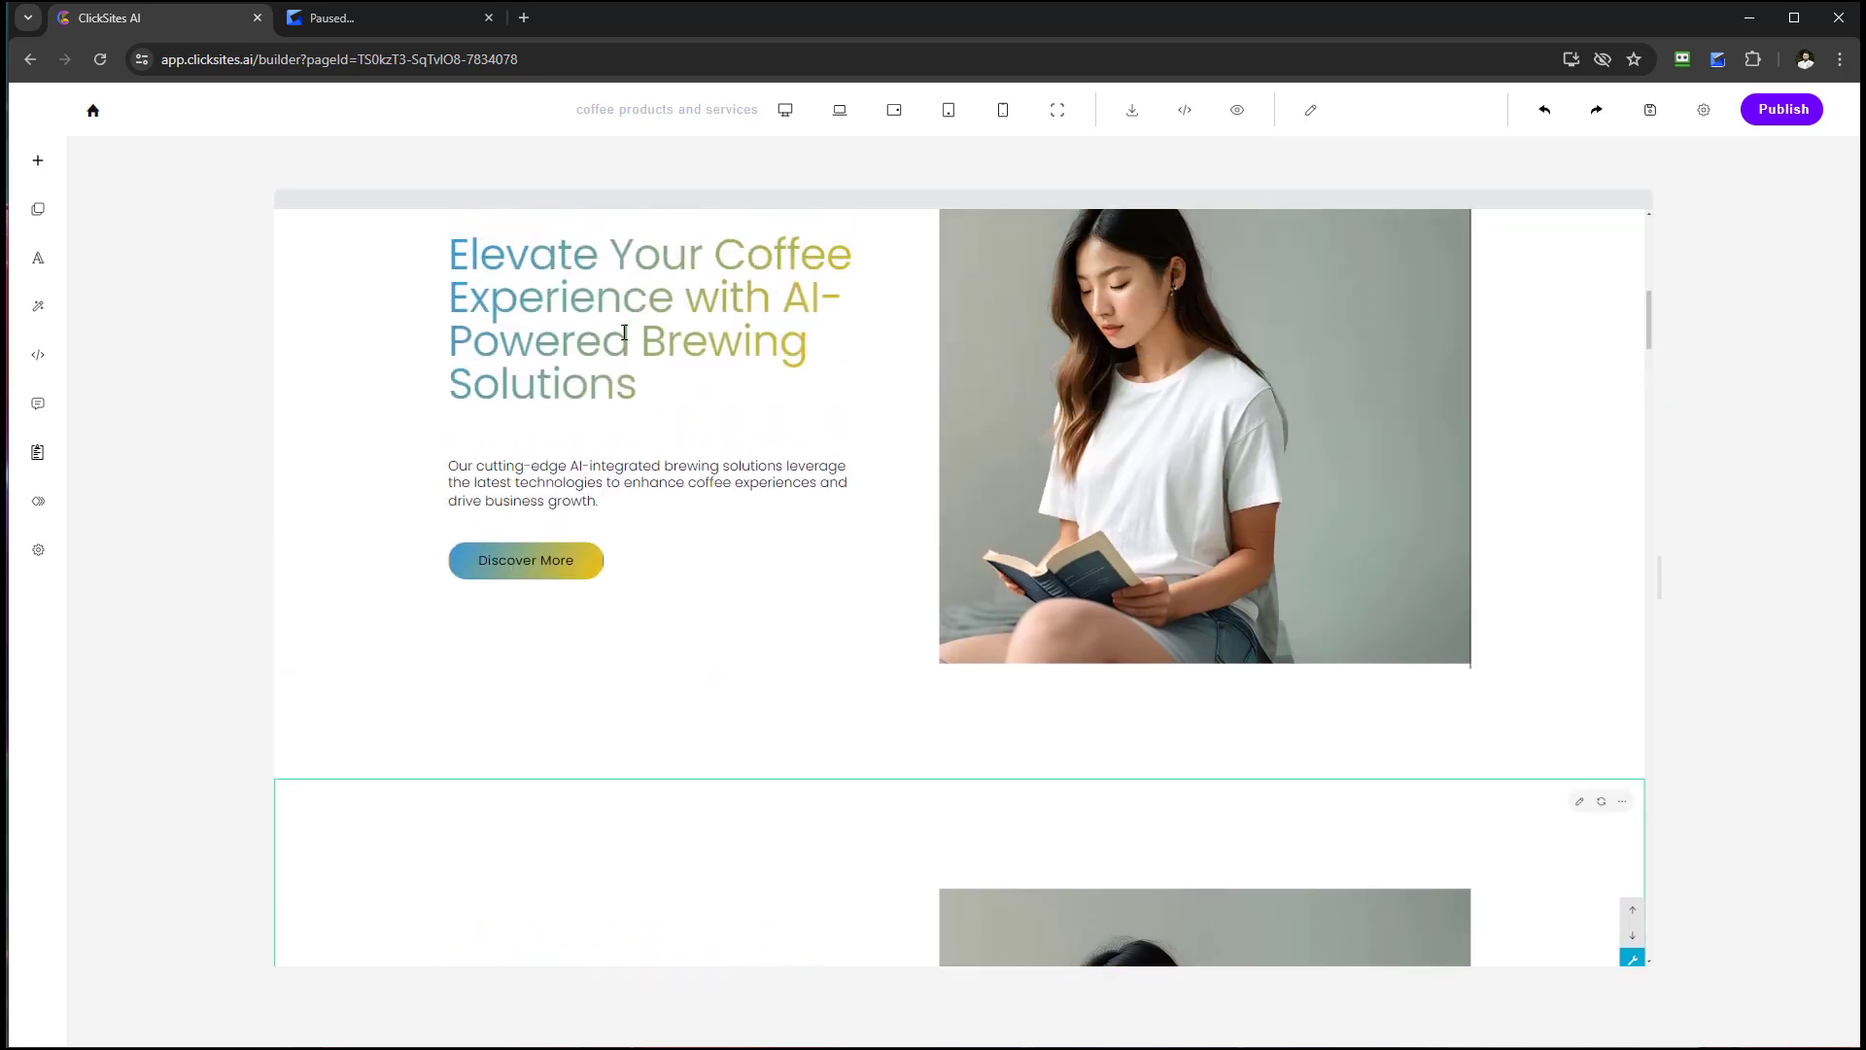
scroll(685, 376, "down", 6)
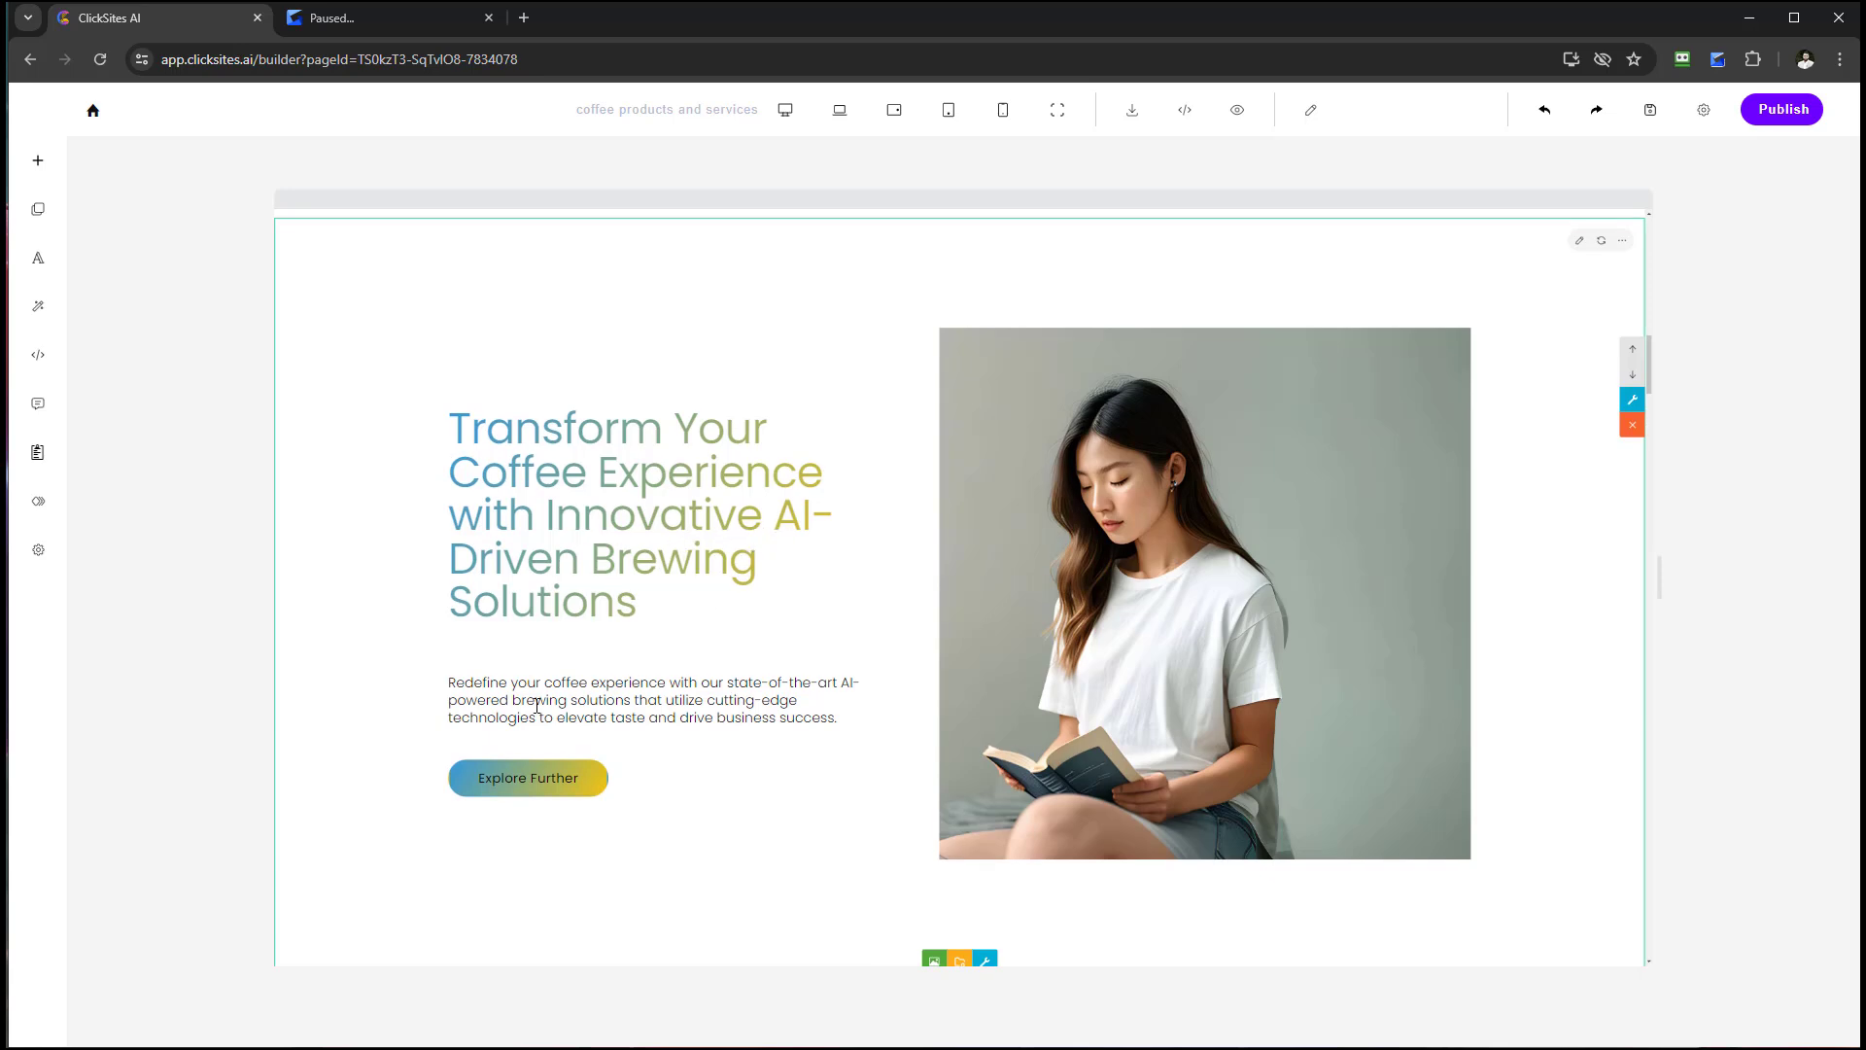
scroll(525, 681, "up", 8)
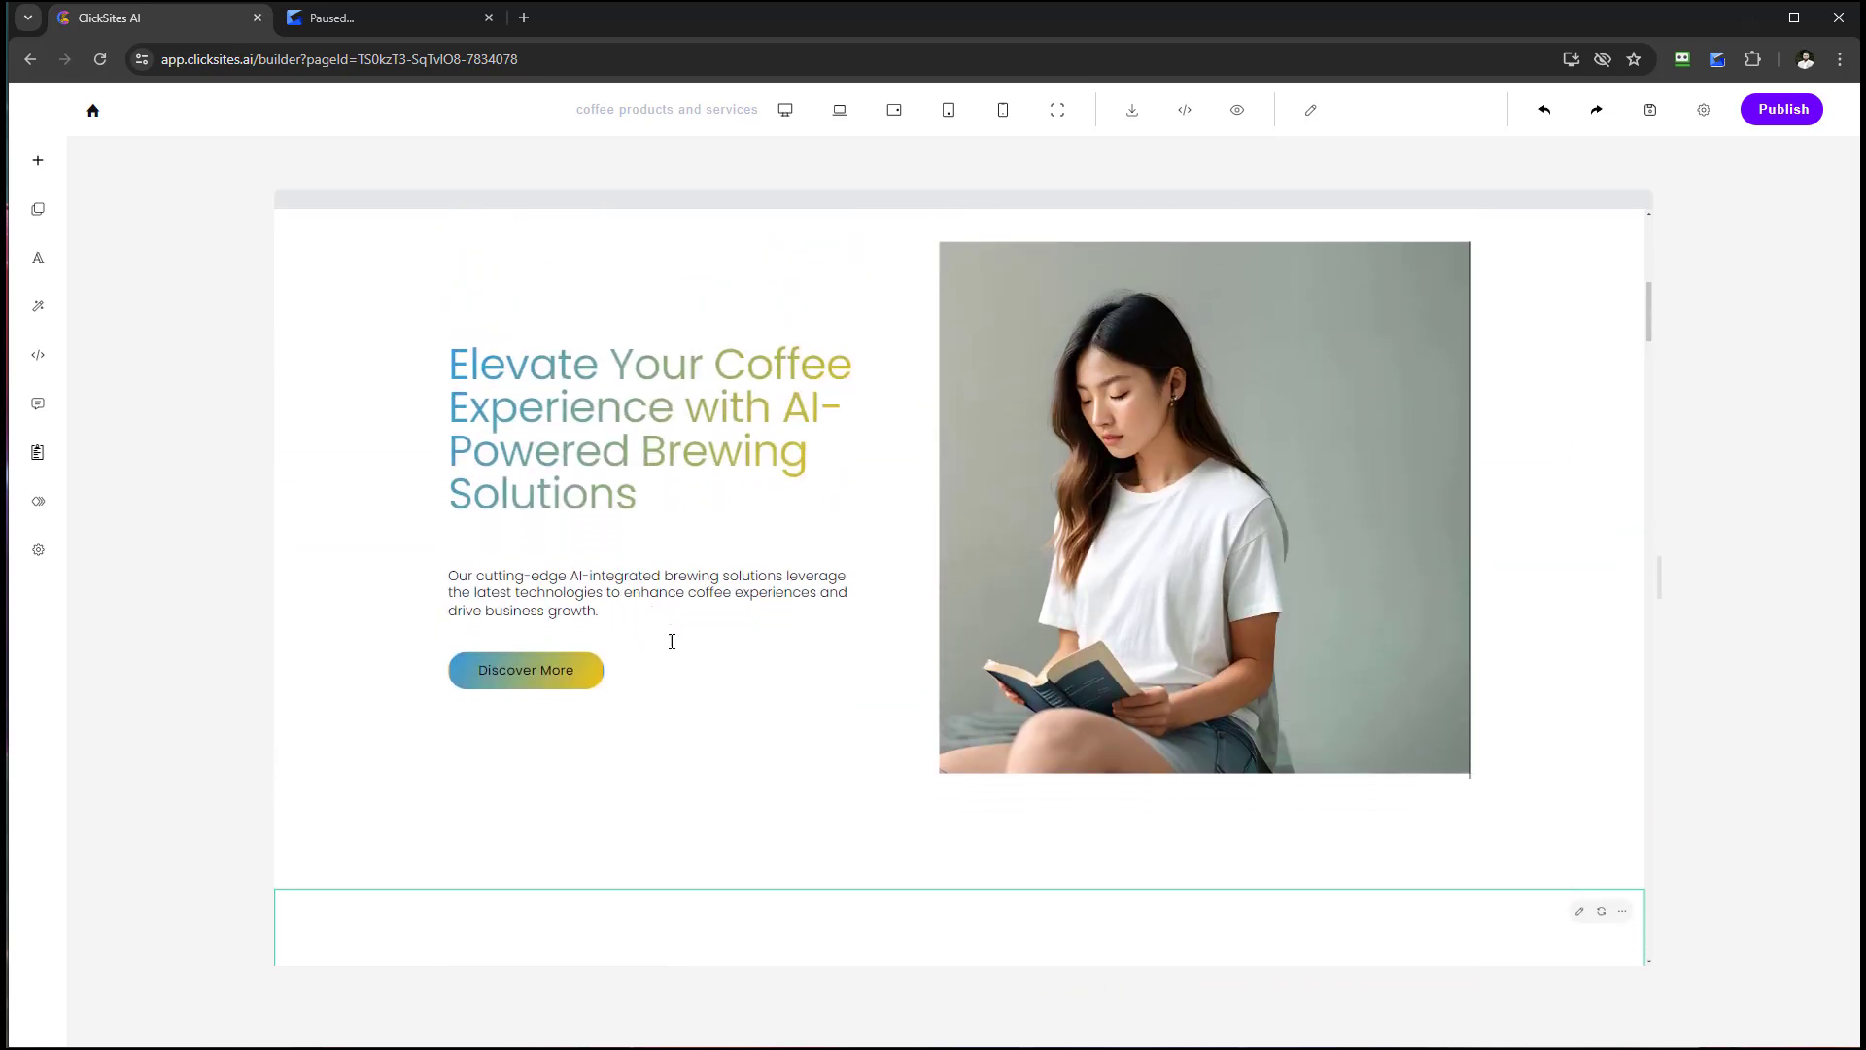
scroll(562, 853, "down", 2)
scroll(562, 852, "down", 3)
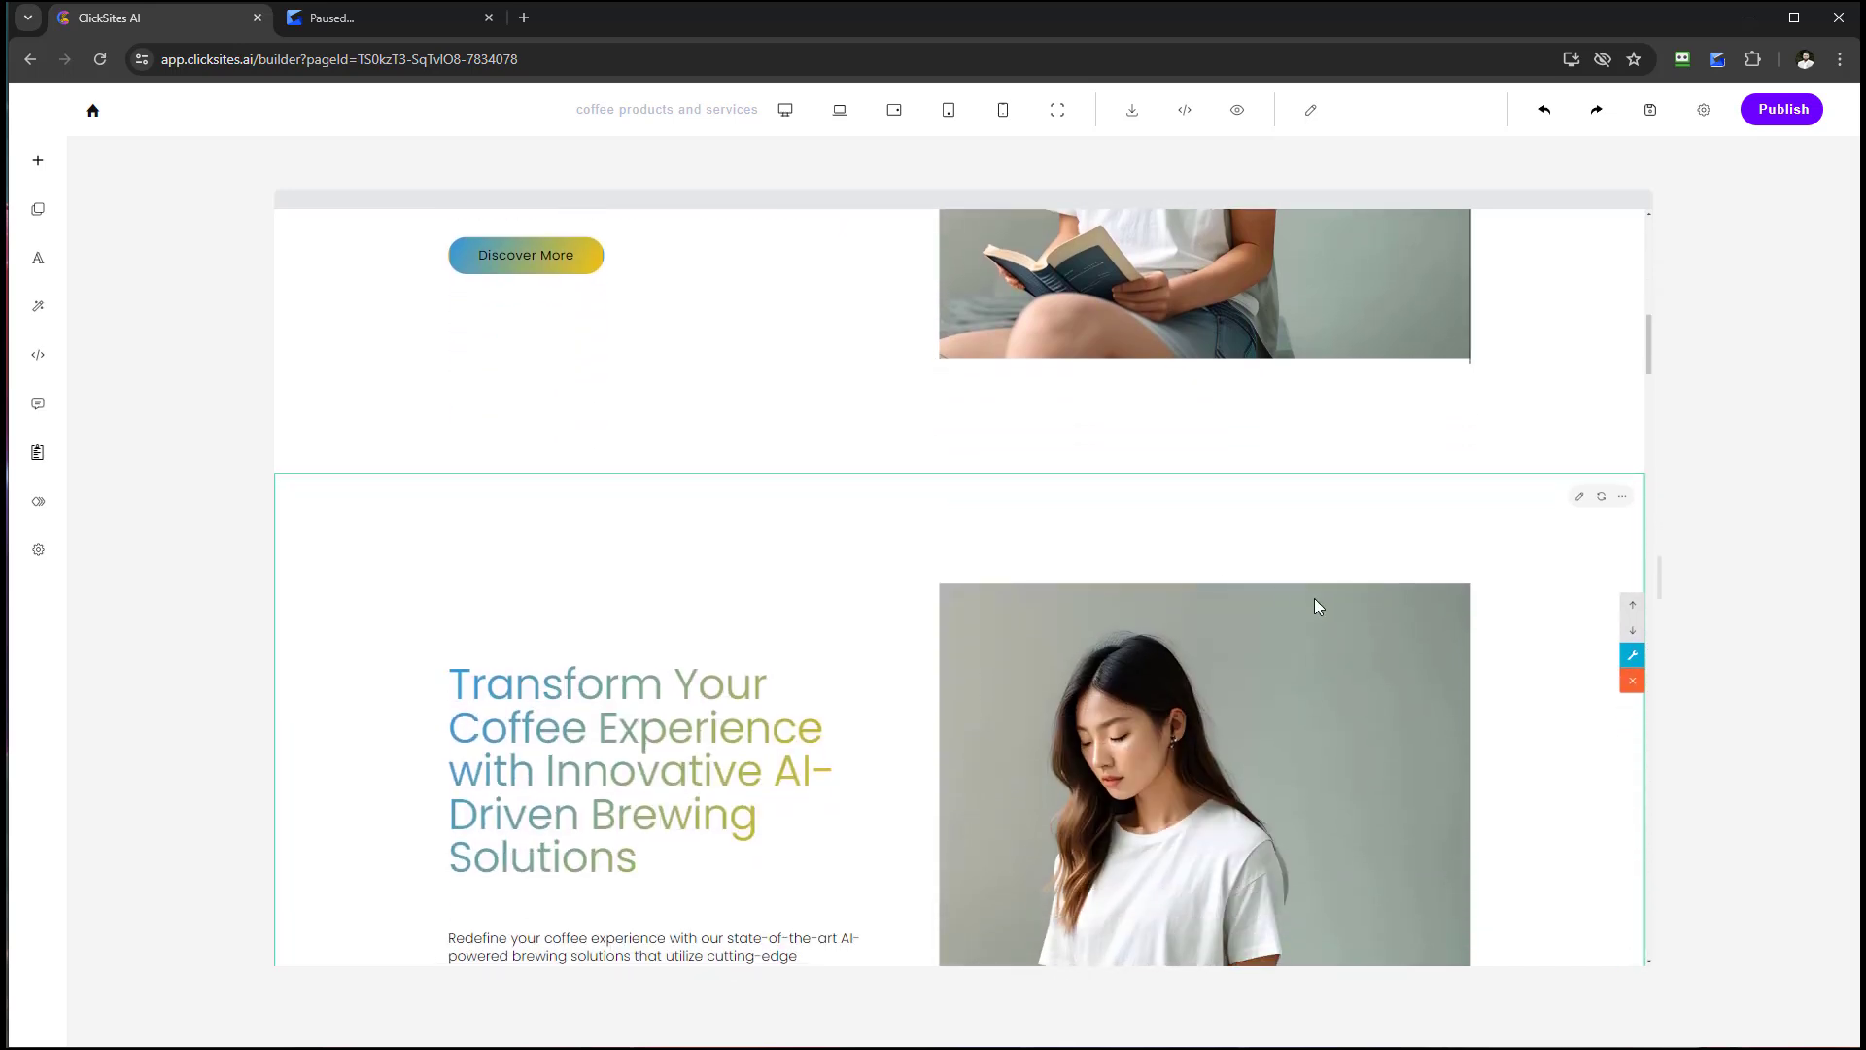
scroll(1367, 661, "up", 4)
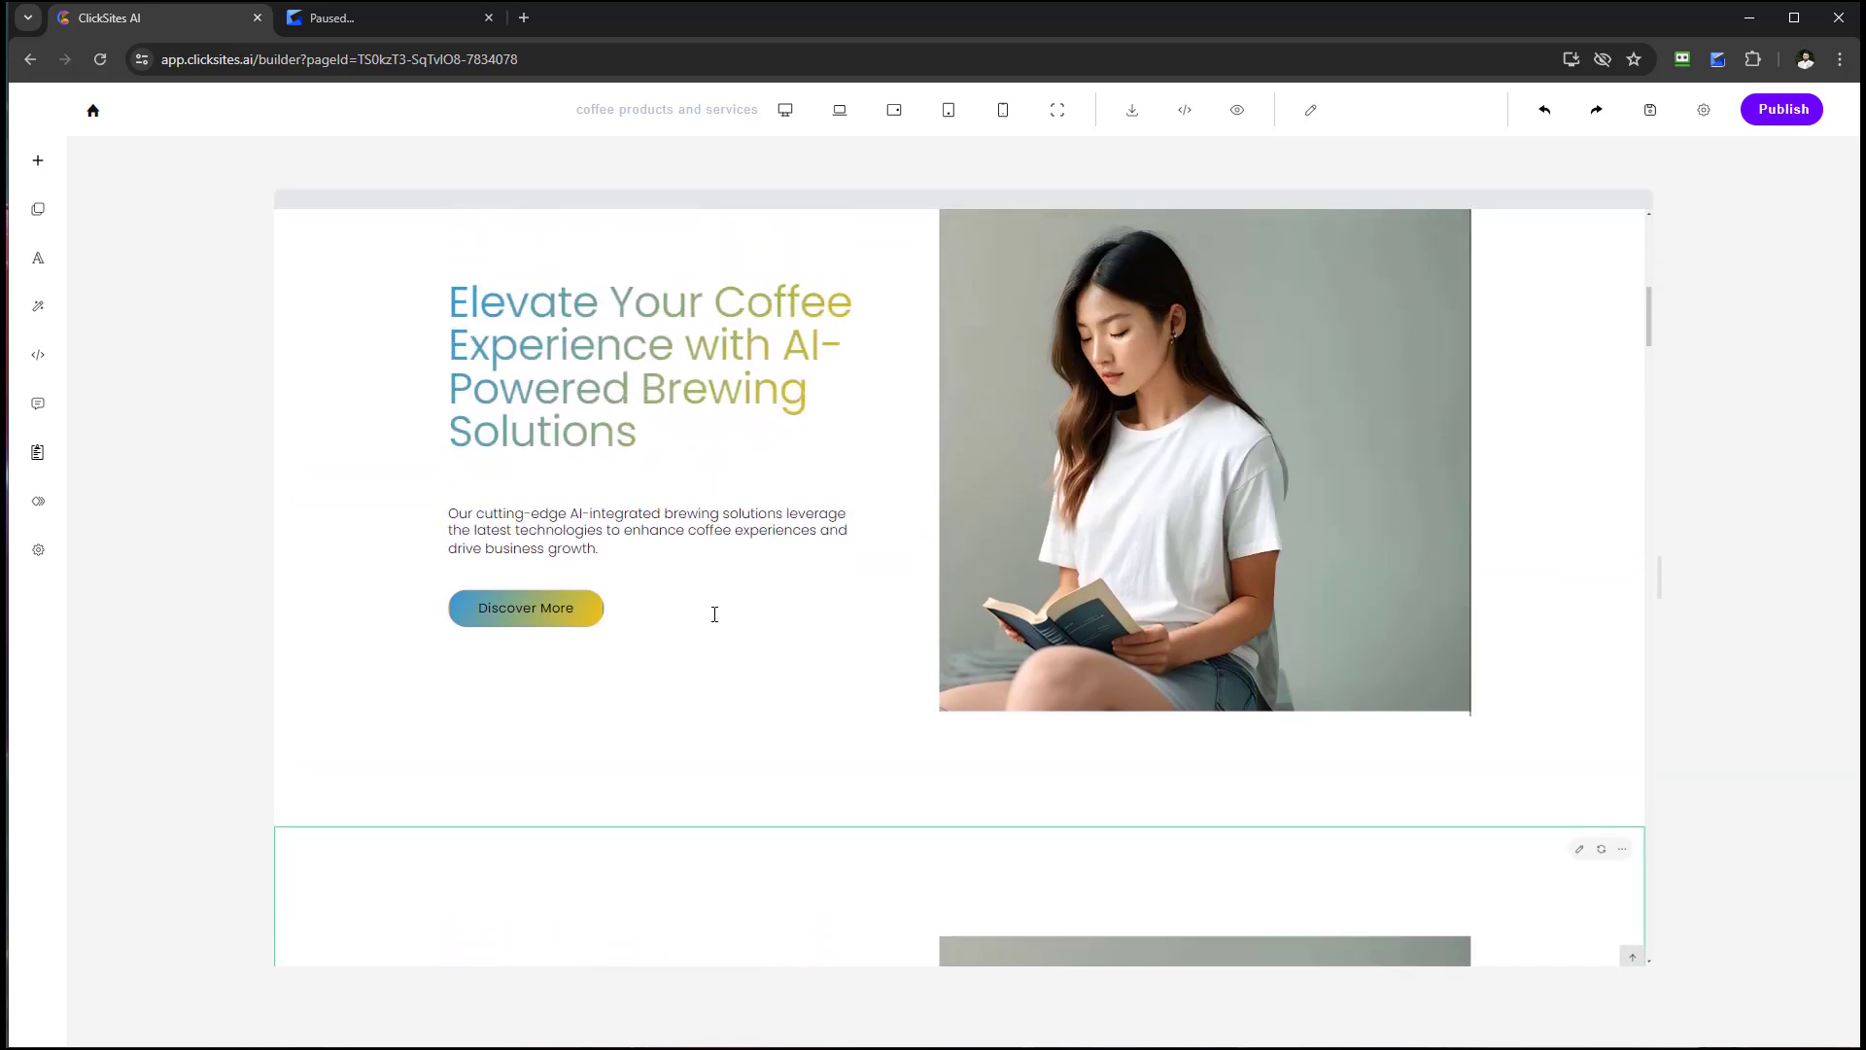
scroll(530, 670, "down", 3)
scroll(530, 669, "down", 1)
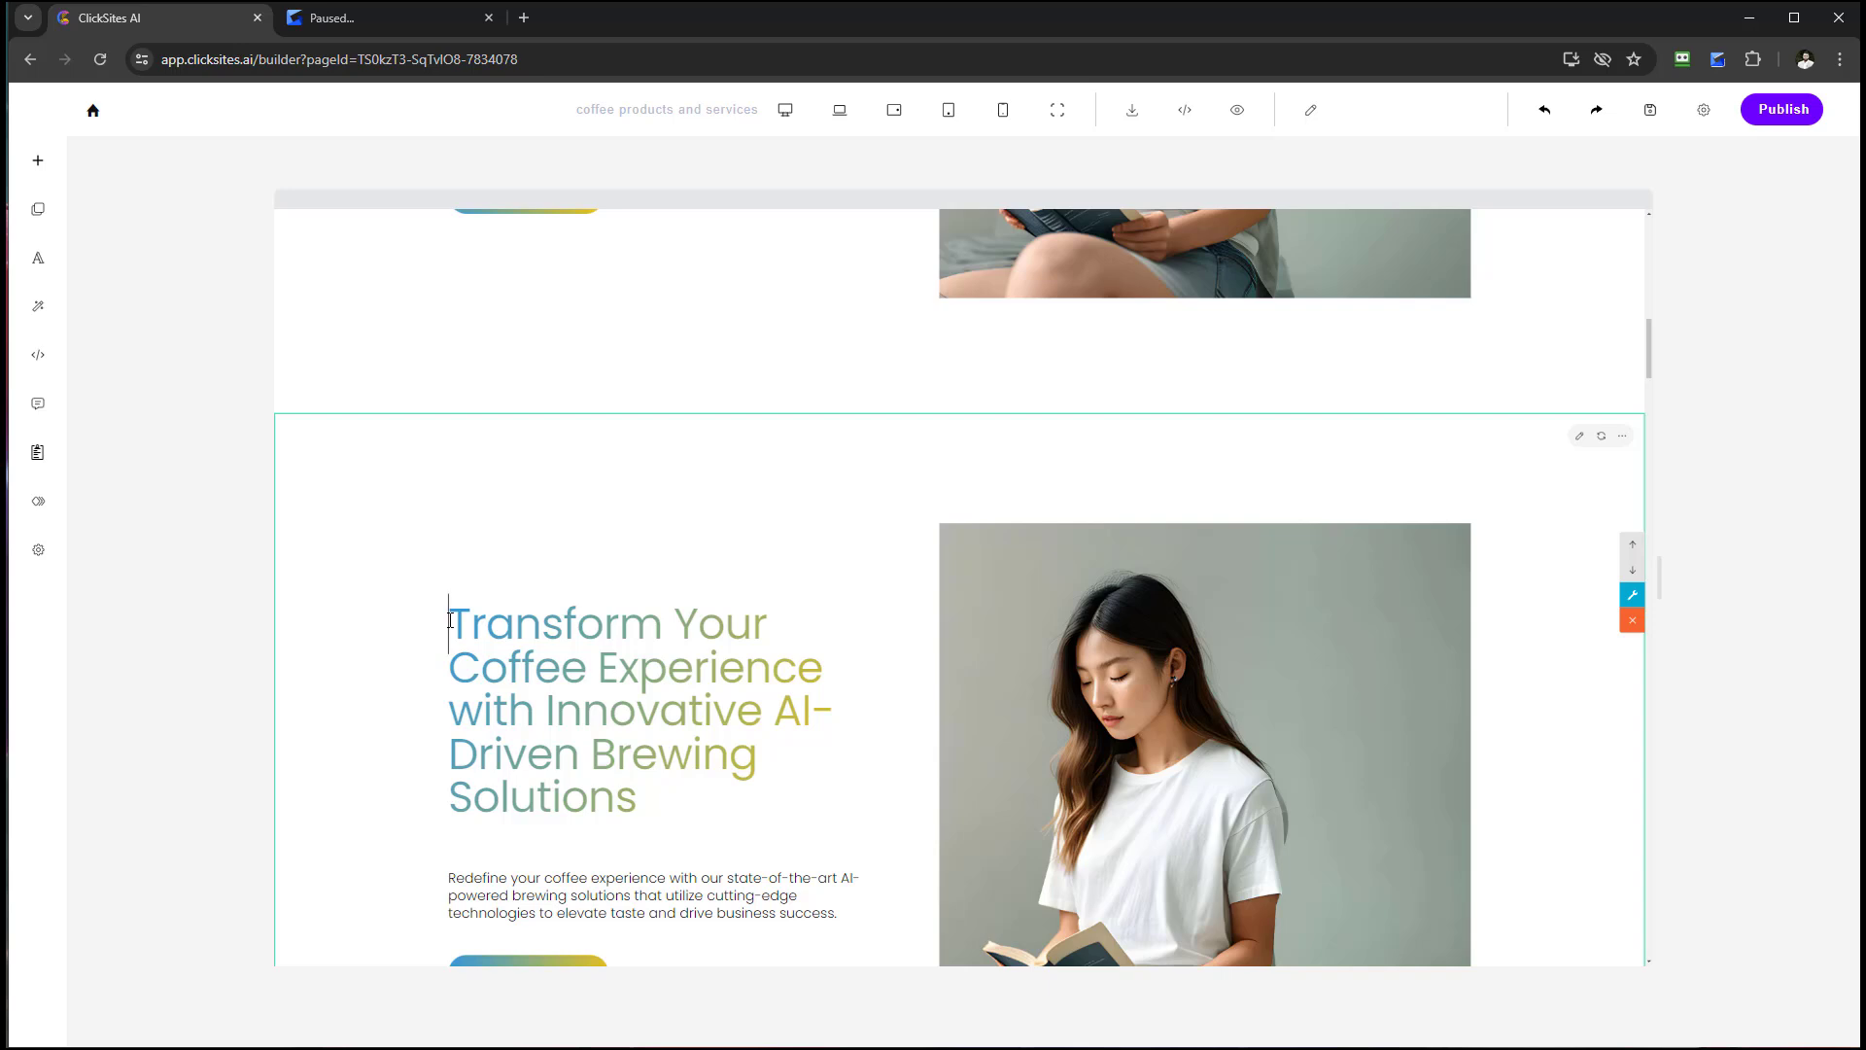
scroll(654, 571, "up", 3)
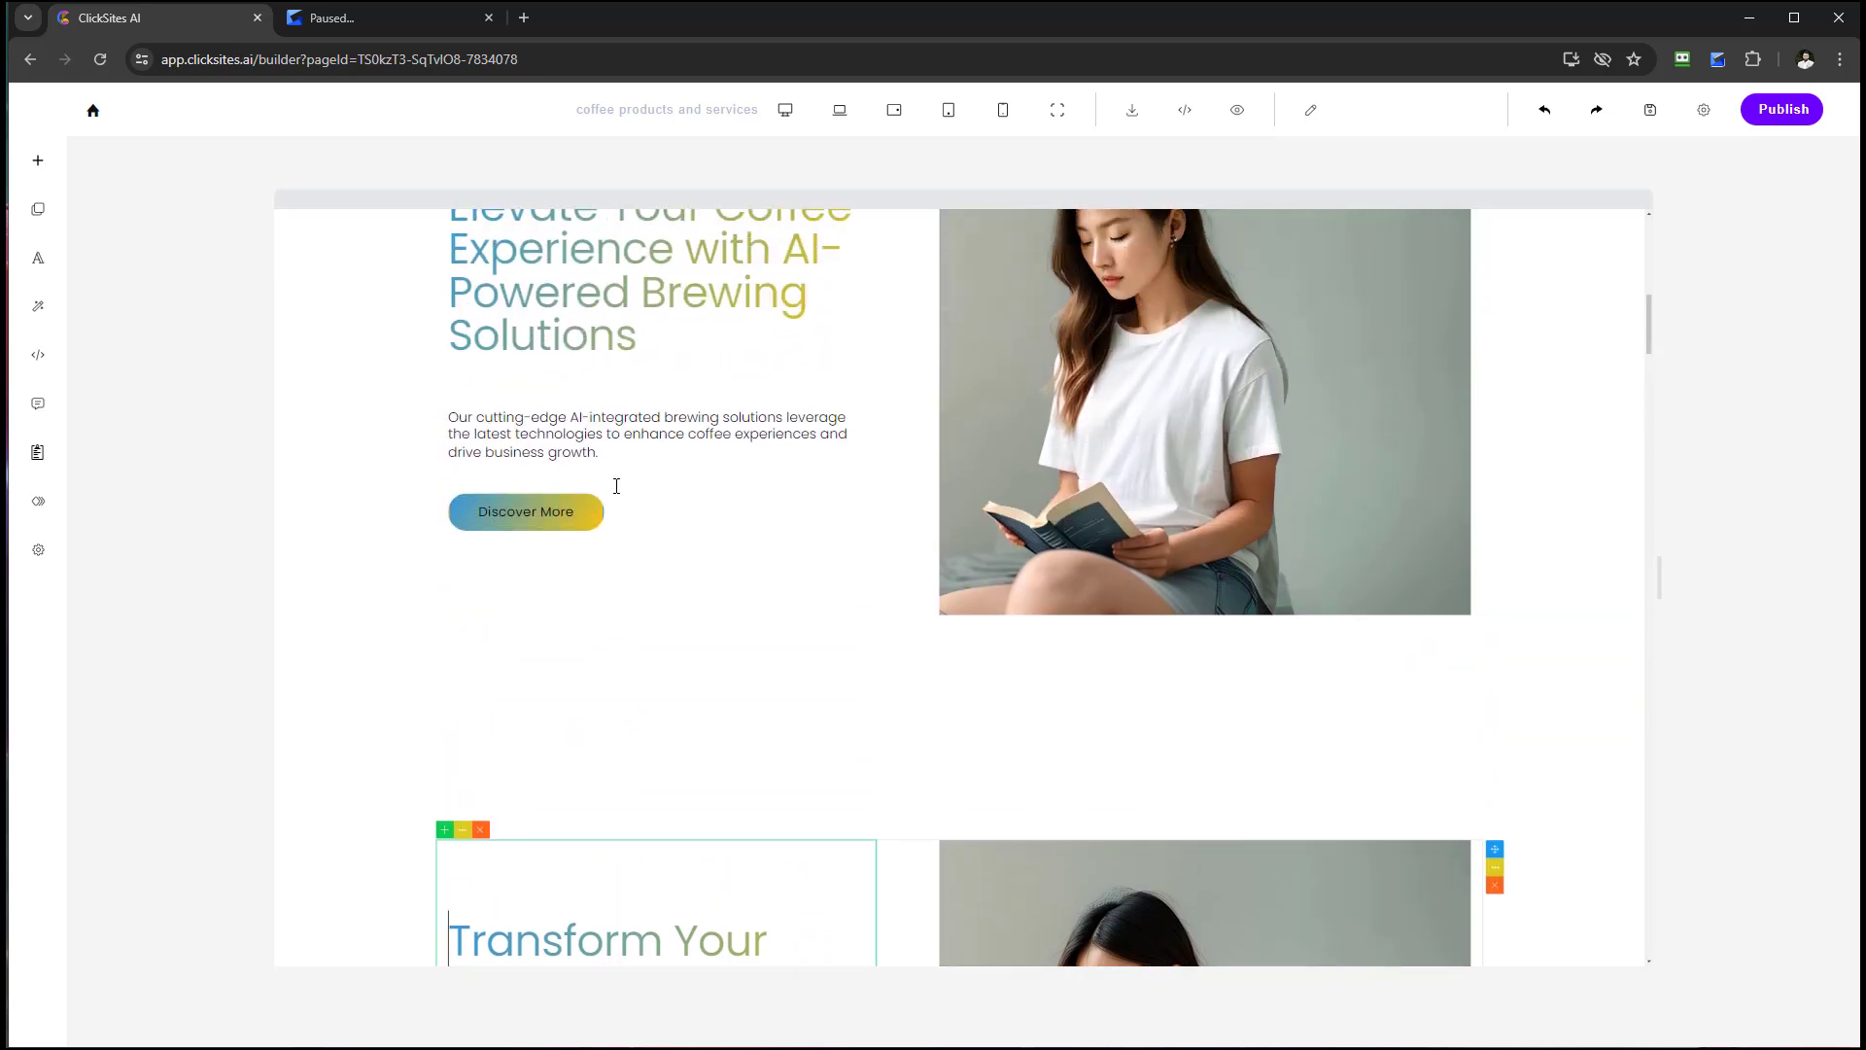
scroll(617, 486, "up", 1)
scroll(559, 795, "down", 2)
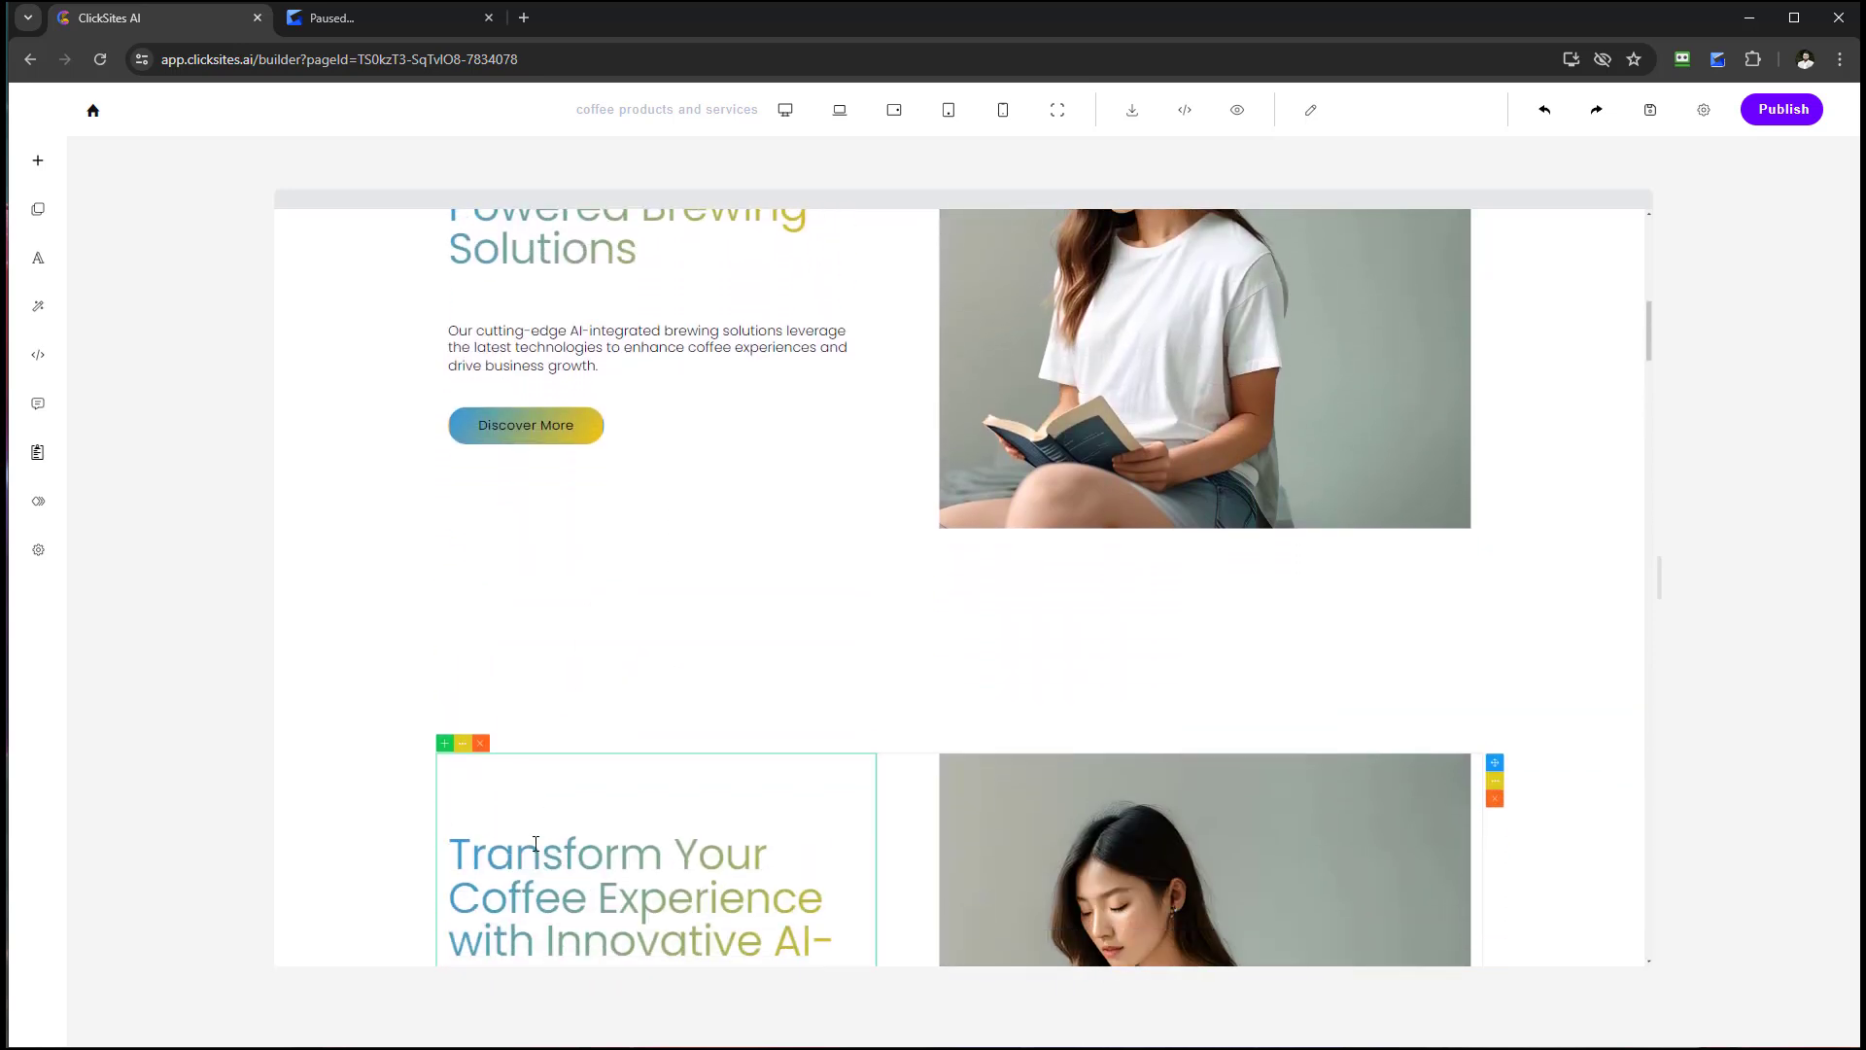
scroll(550, 292, "up", 1)
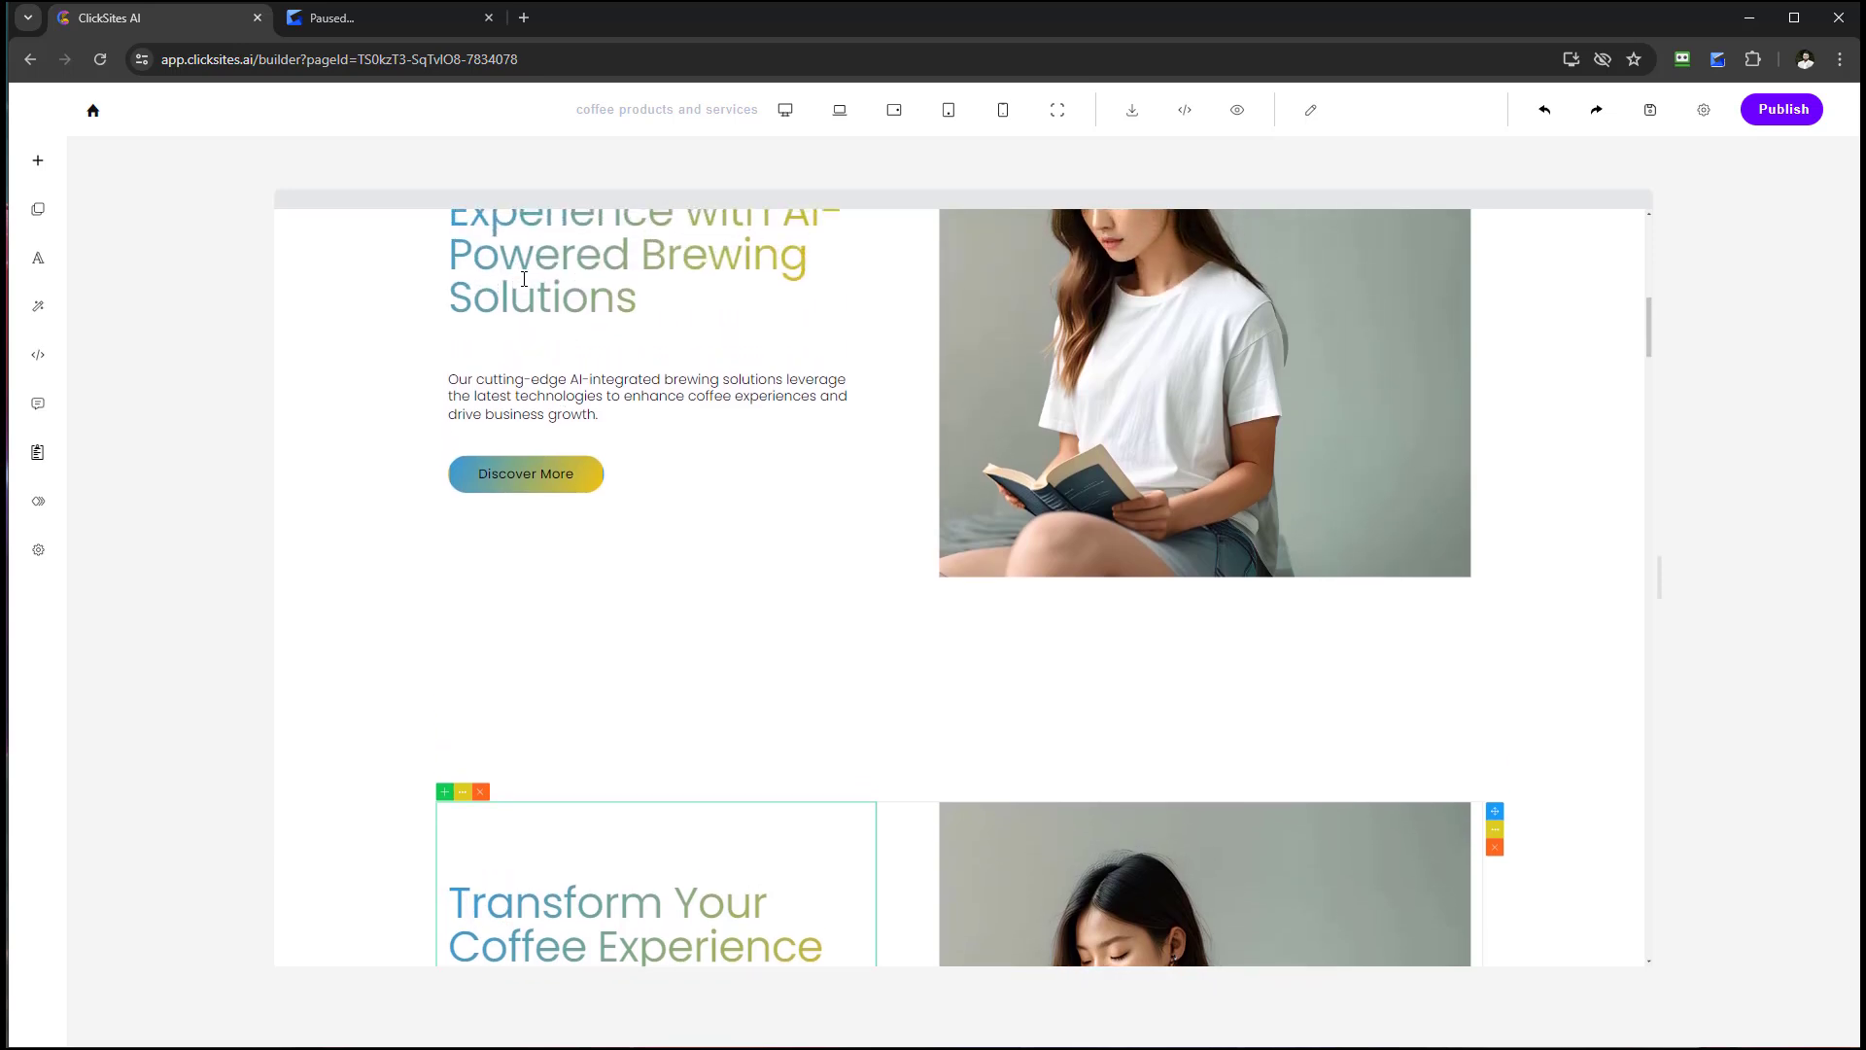
scroll(587, 503, "down", 2)
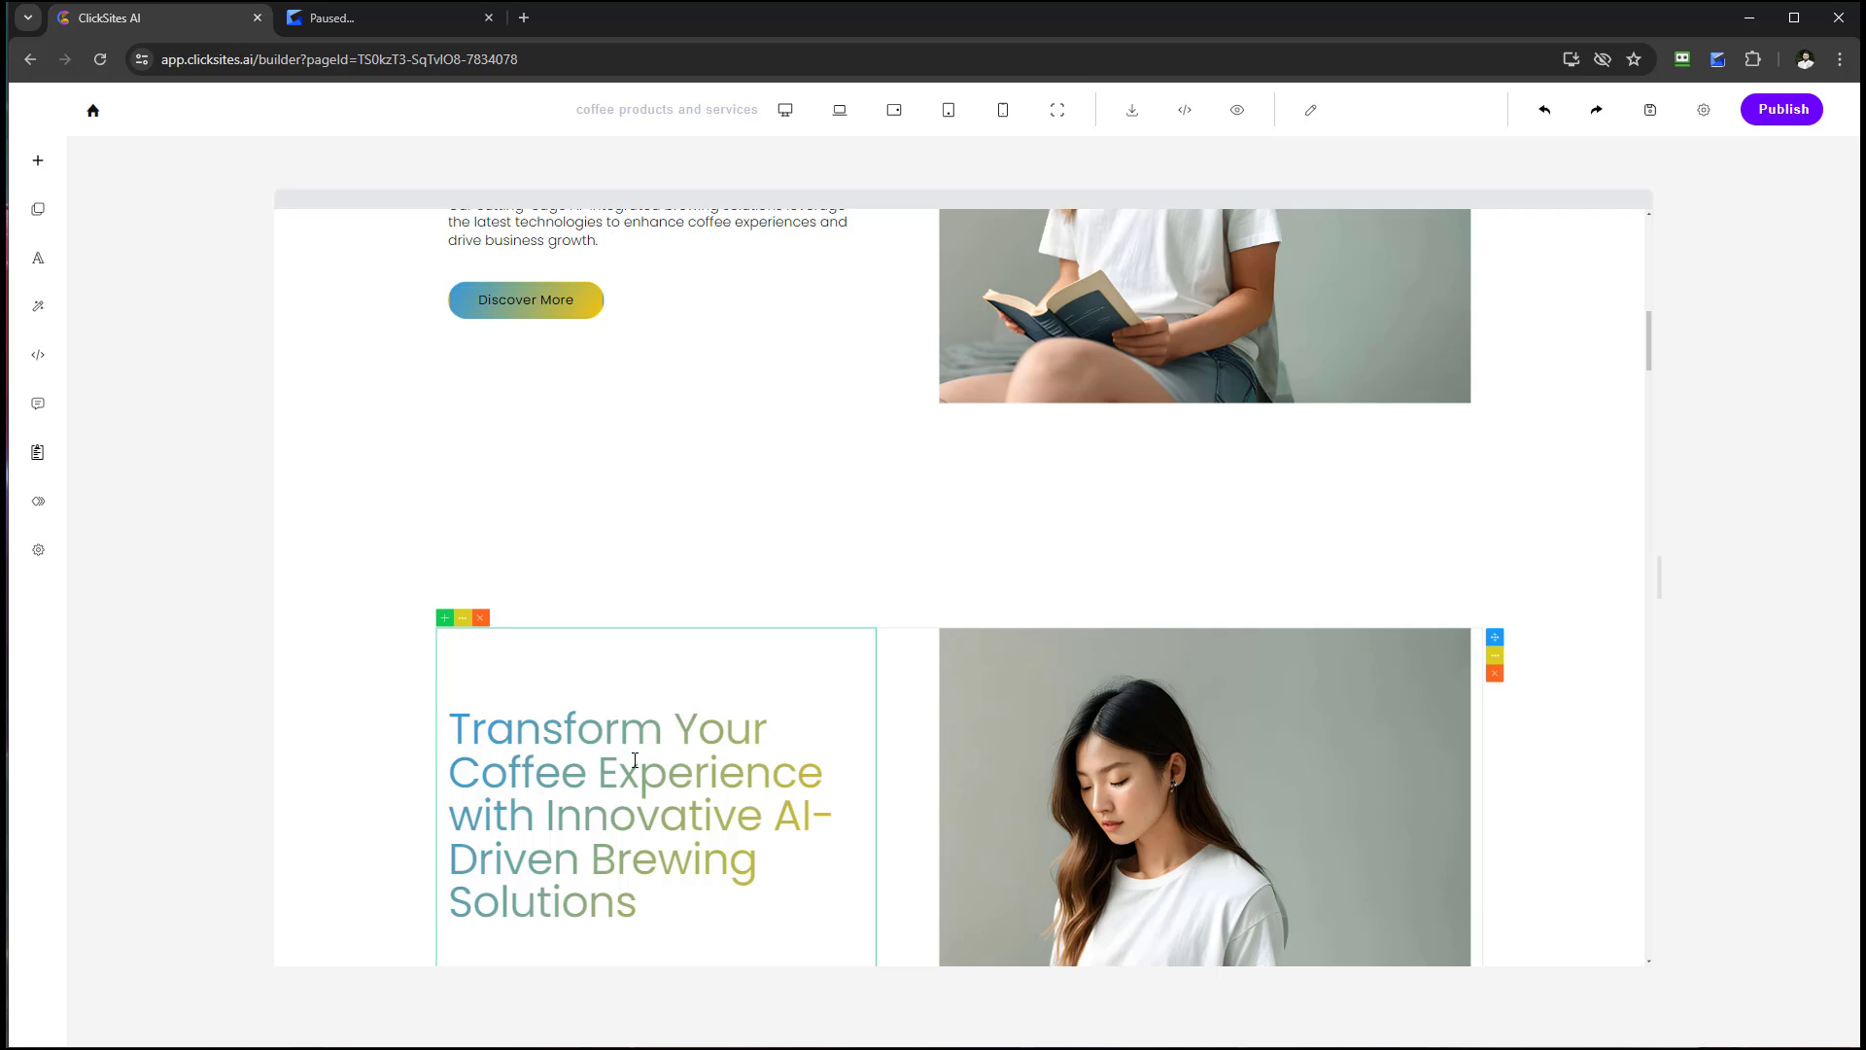
- Compare the wording of the "Transform Your Coffee Experience" and "Elevate Your Coffee Experience" headings by marking their text
left_click_drag(484, 734, 583, 815)
scroll(622, 603, "up", 6)
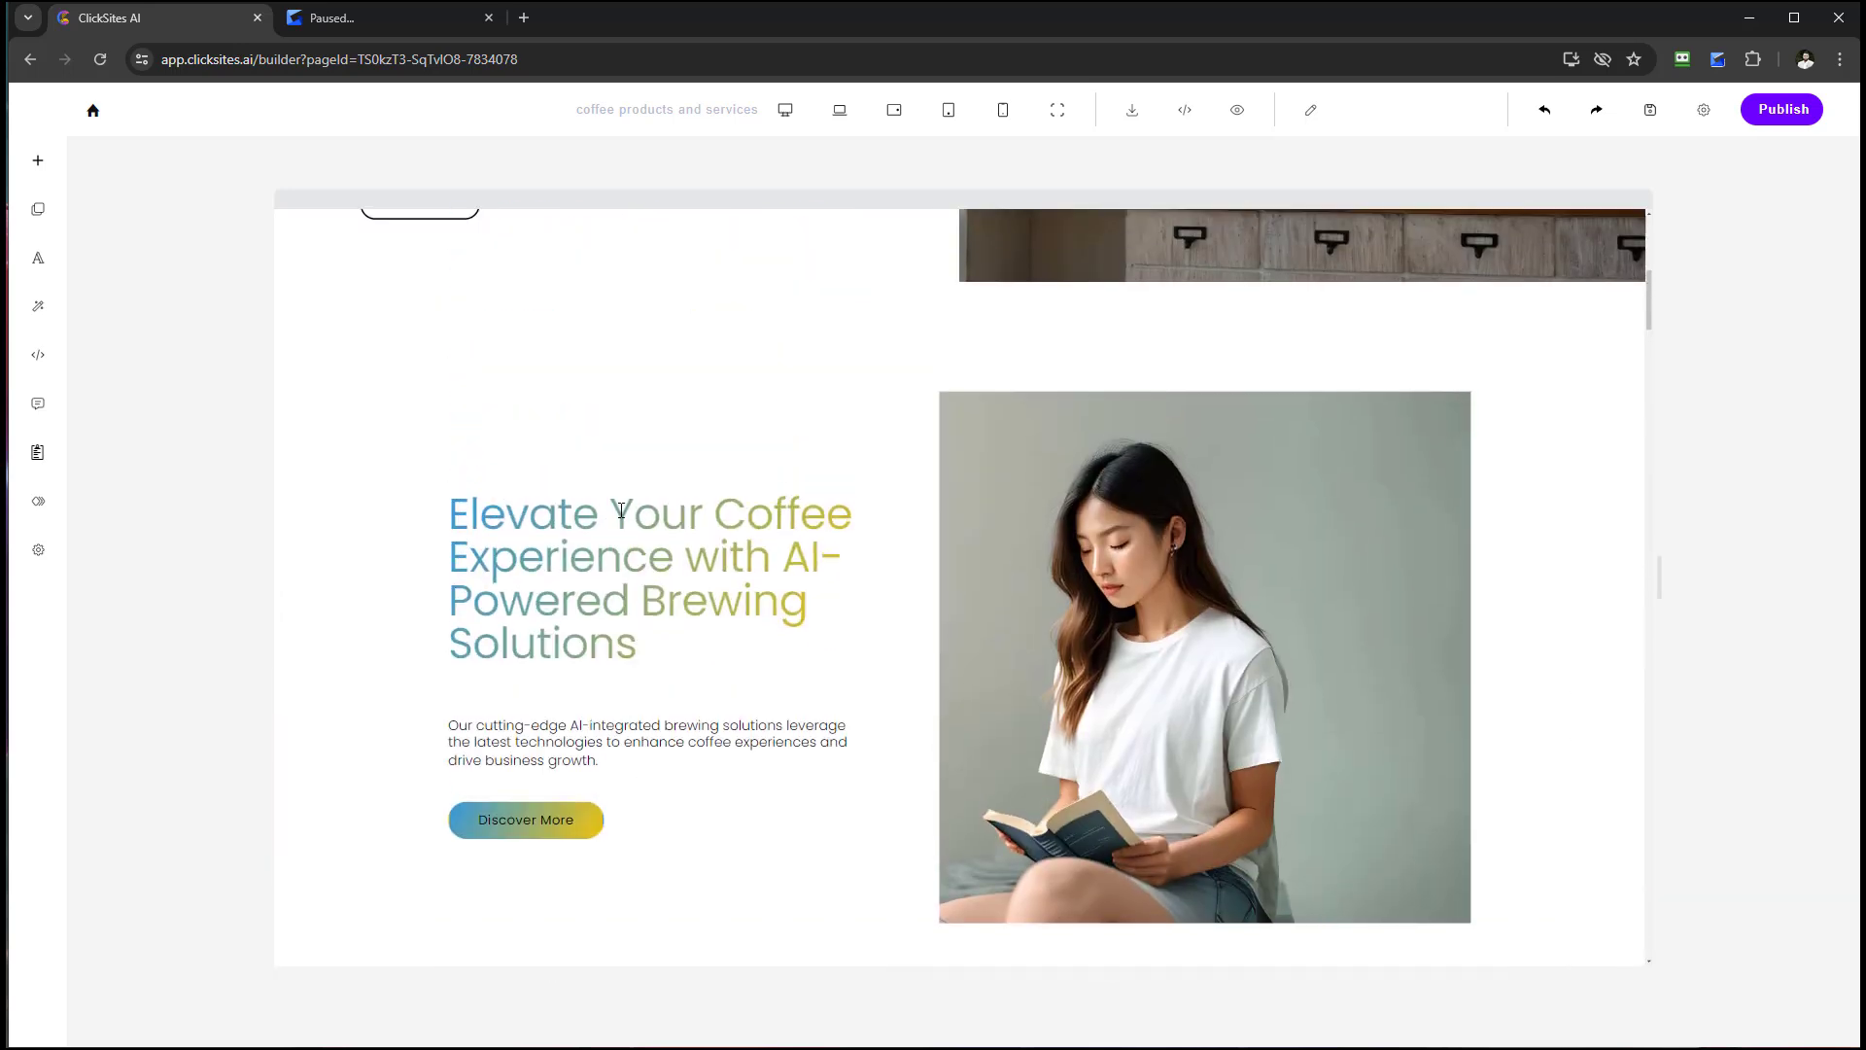
left_click(637, 600)
left_click_drag(479, 597, 716, 717)
left_click(717, 727)
scroll(730, 720, "down", 3)
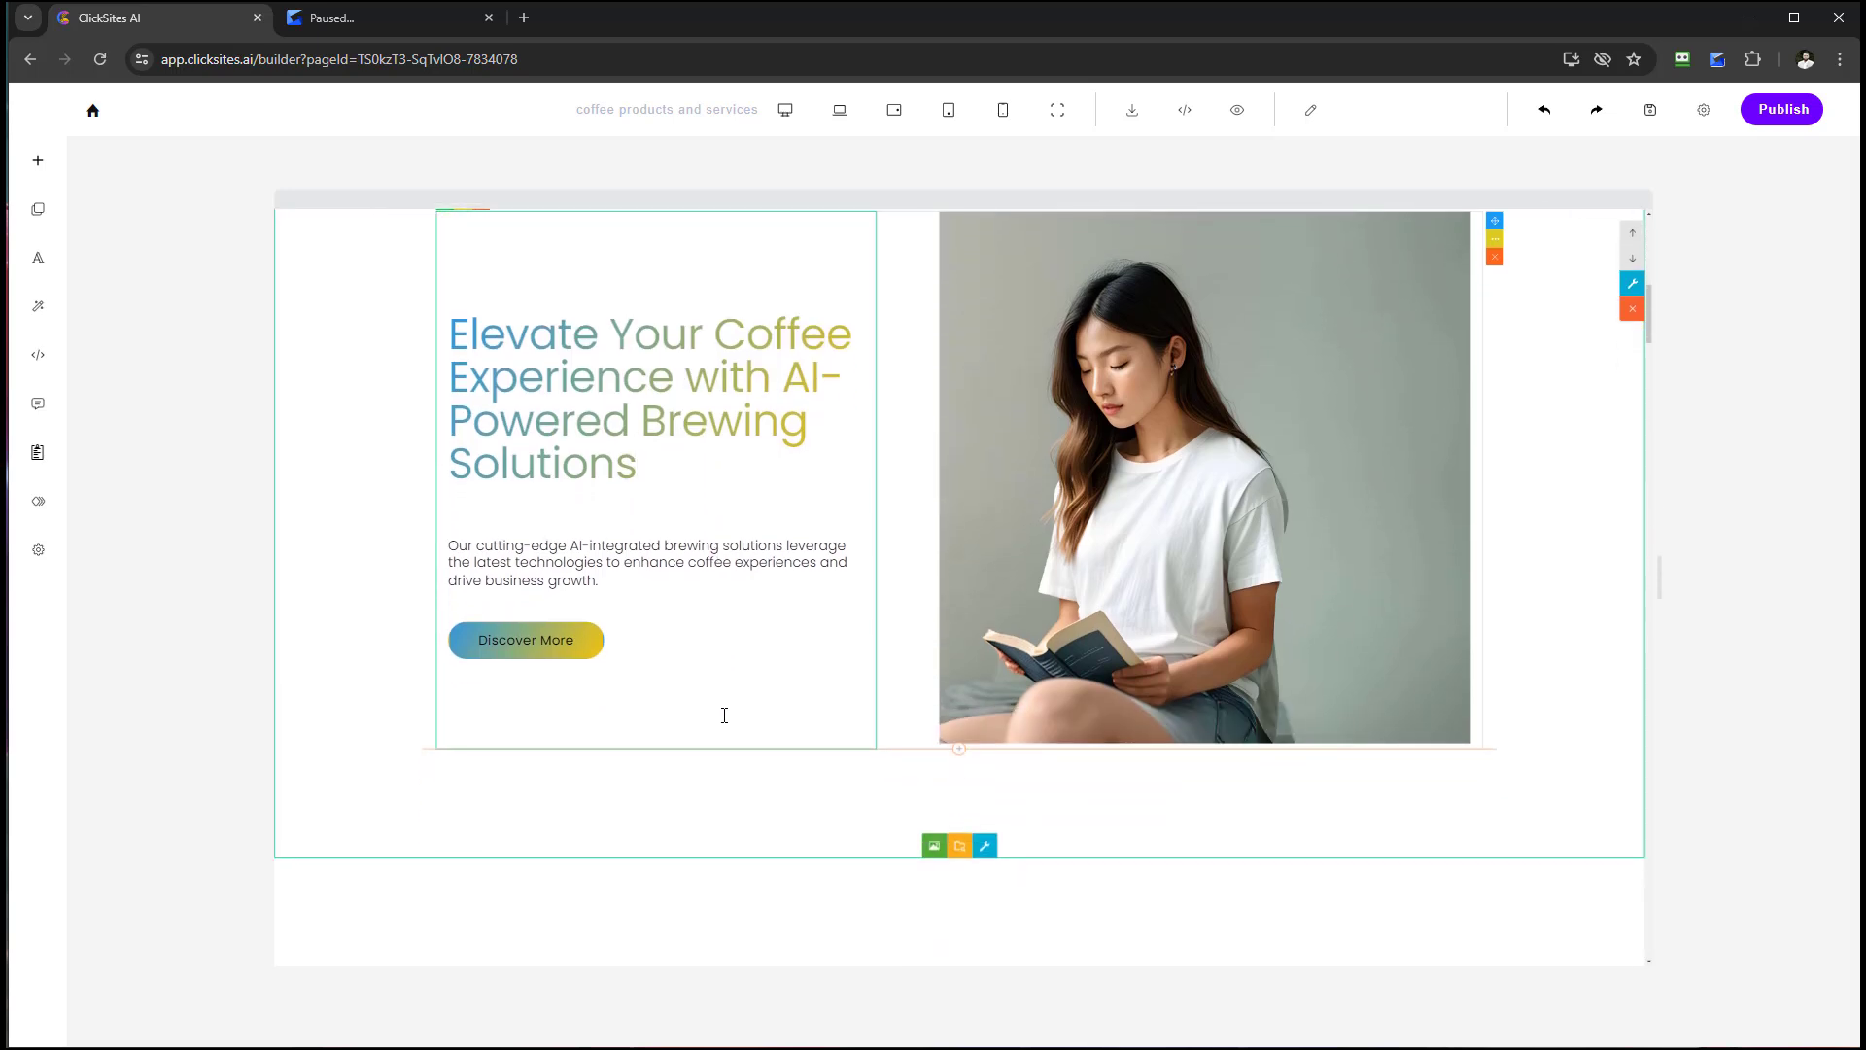
- Regenerate the "Elevate Your Coffee Experience" section below the coffee selection hero as a new AI design variation
scroll(1467, 533, "up", 5)
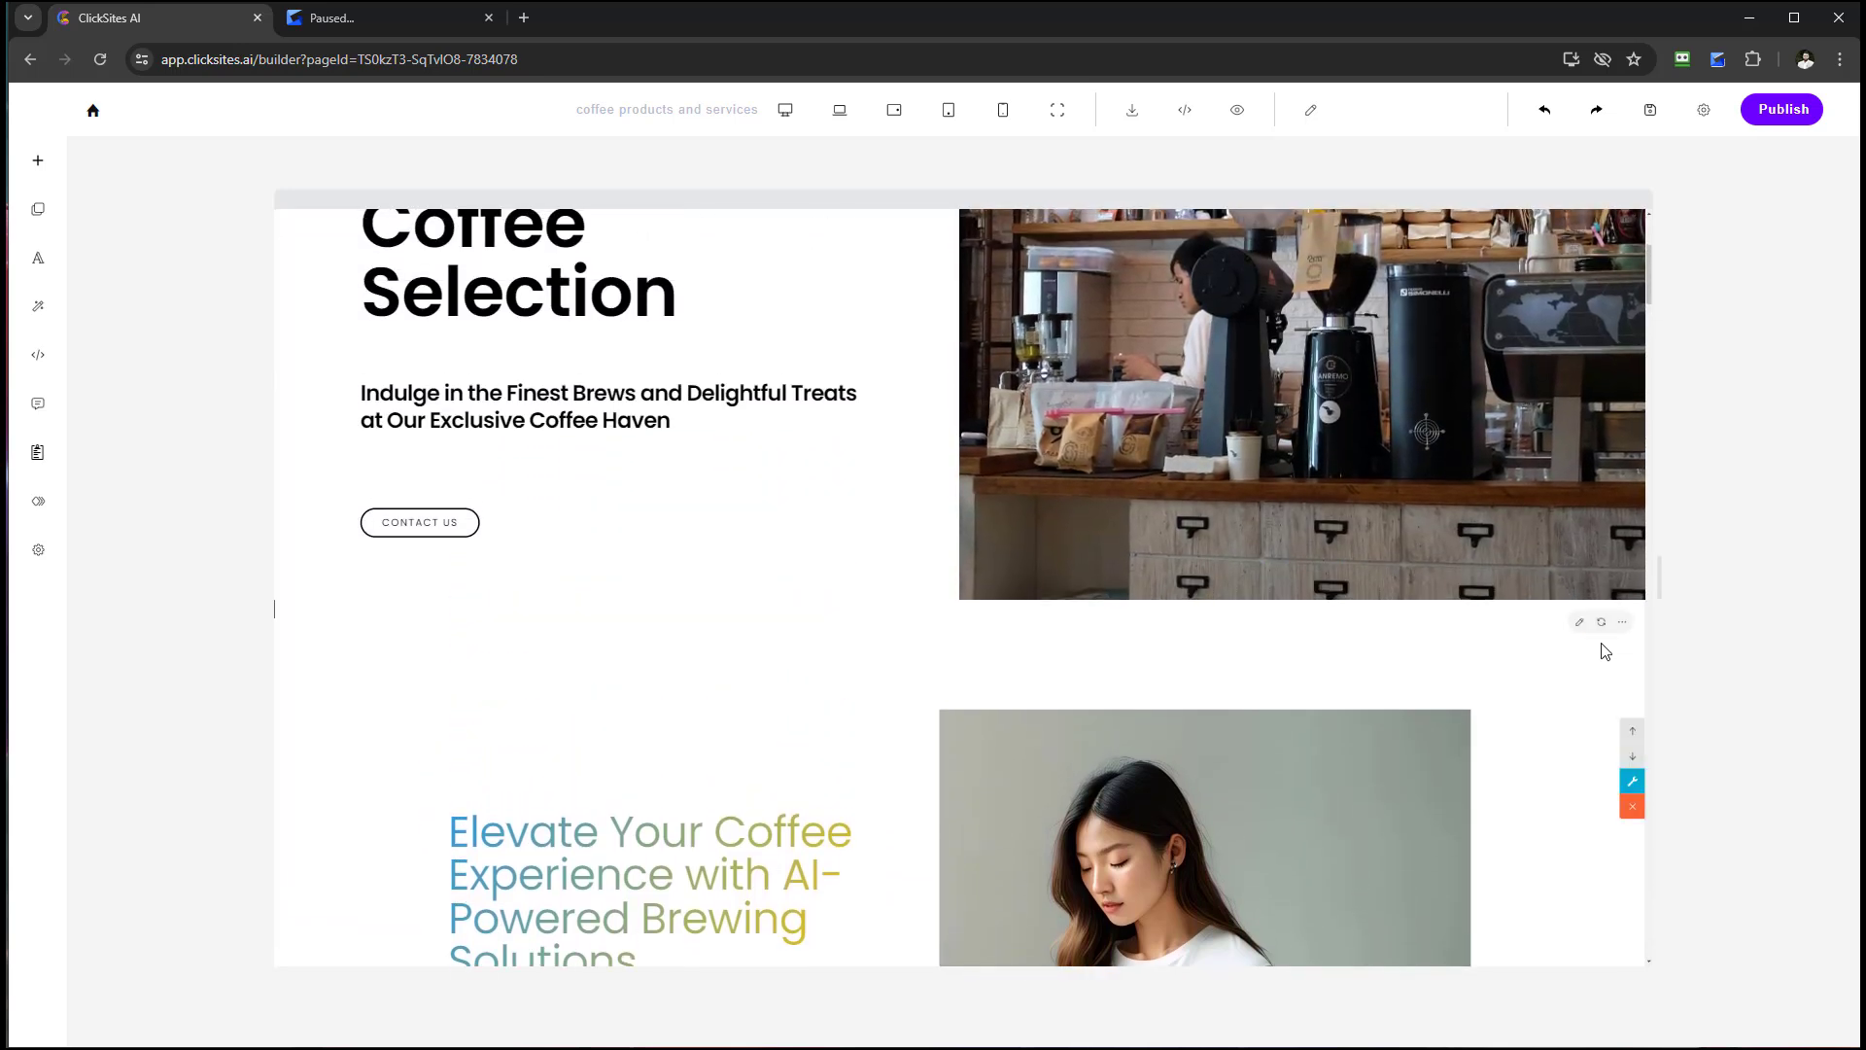
scroll(1606, 639, "down", 2)
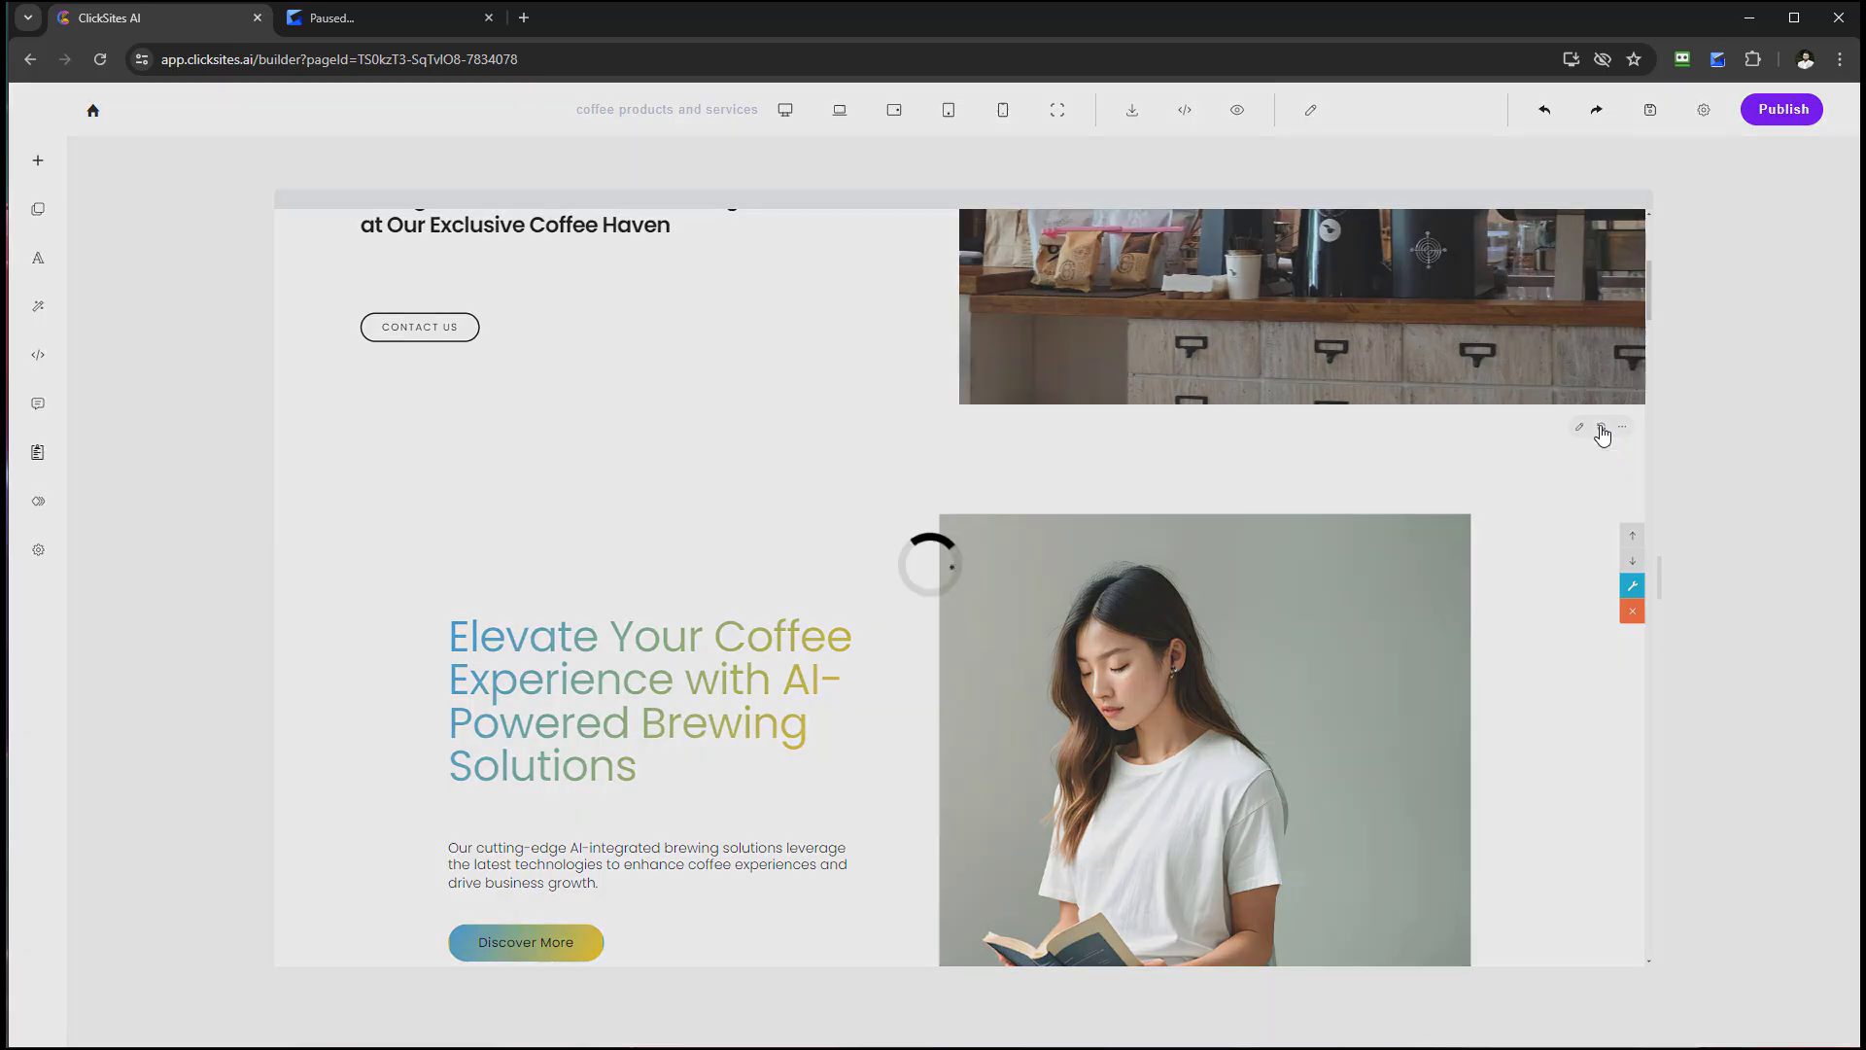
left_click(1601, 428)
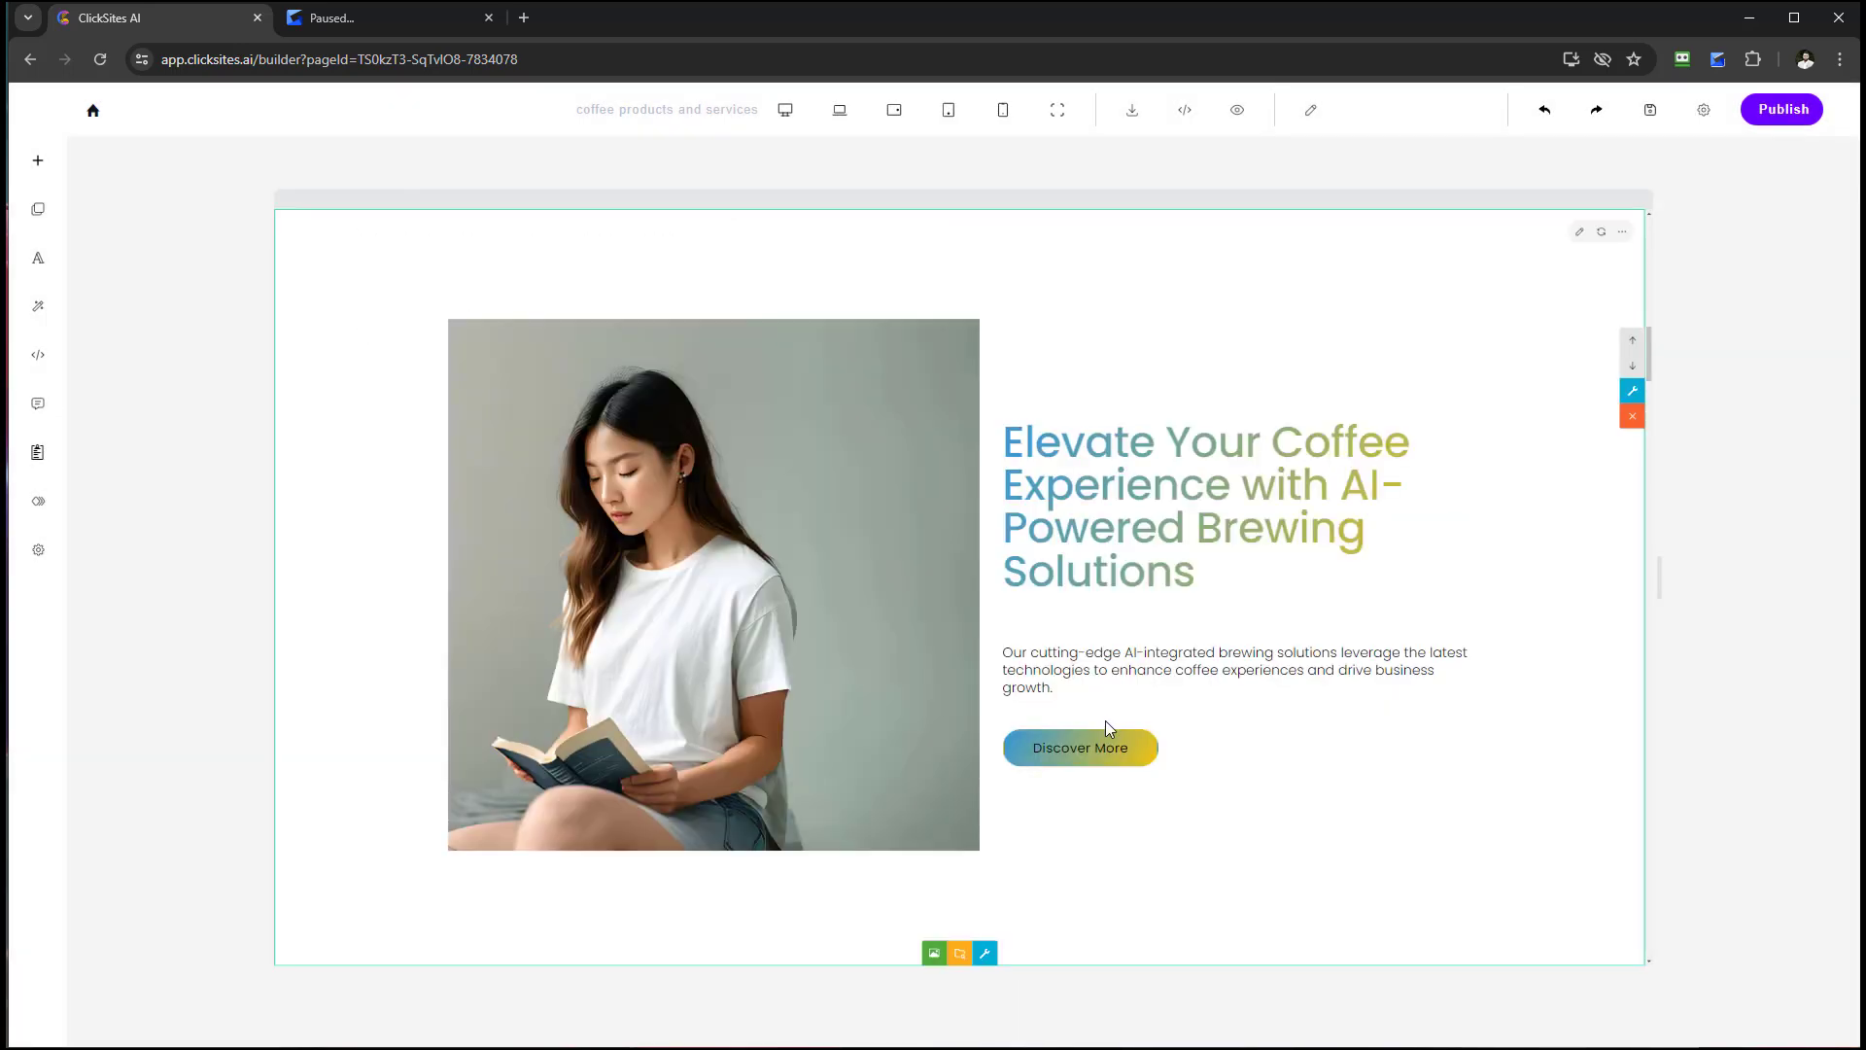
- Compare the original section with the variation that has its image before the text, and regenerate that variation as another design
scroll(1105, 724, "up", 5)
scroll(1105, 724, "down", 2)
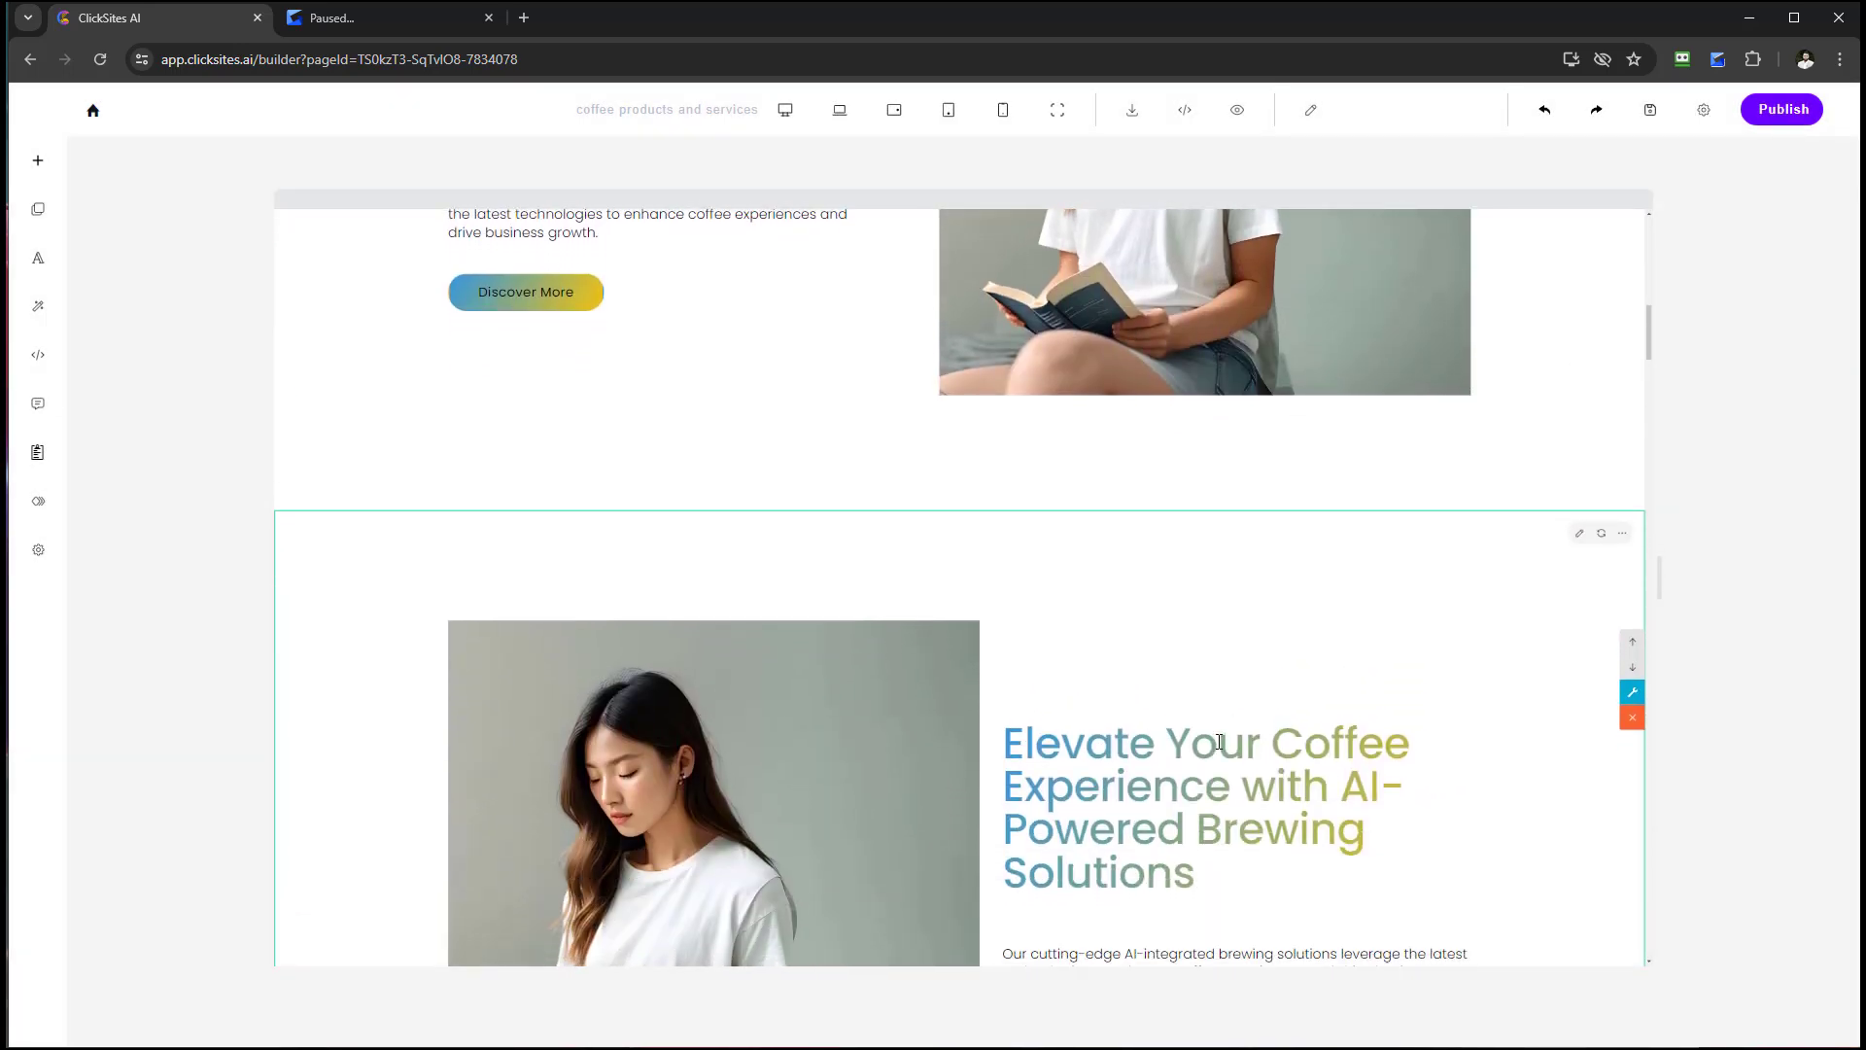
scroll(875, 546, "up", 3)
scroll(1158, 755, "down", 5)
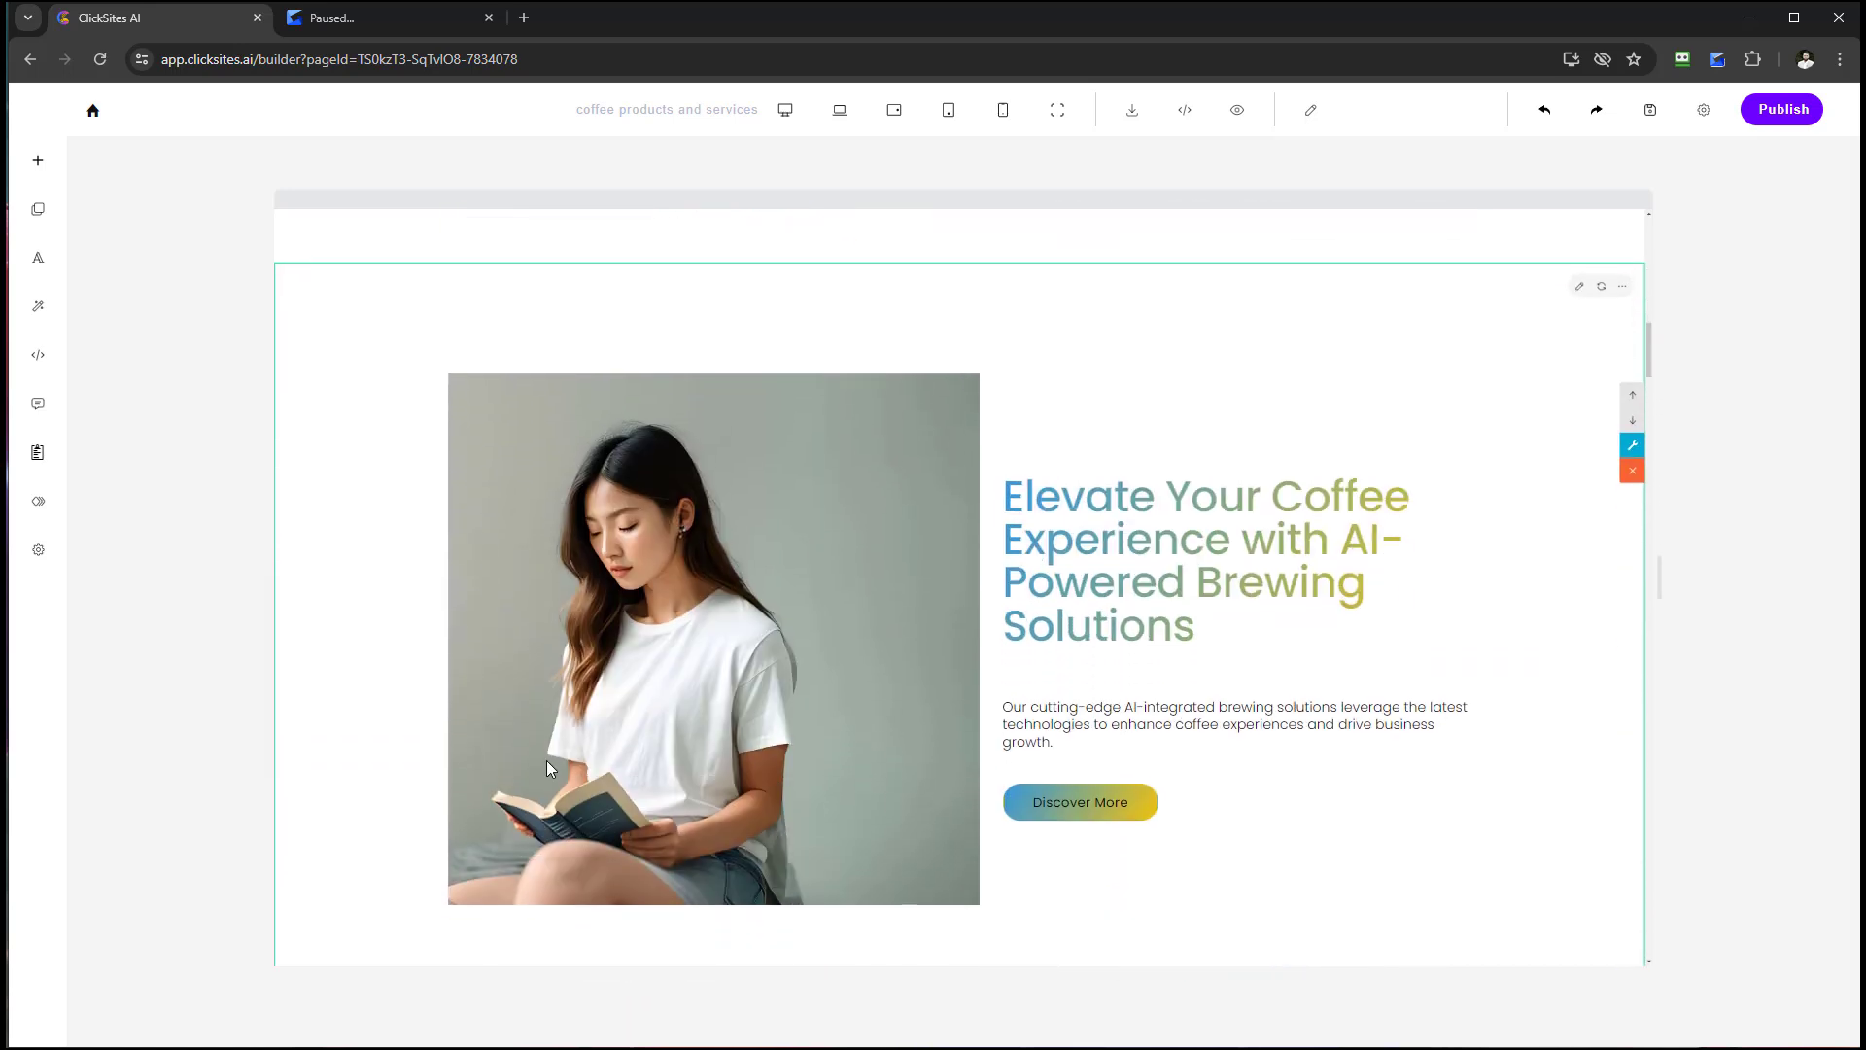
scroll(1411, 627, "down", 1)
left_click(1602, 252)
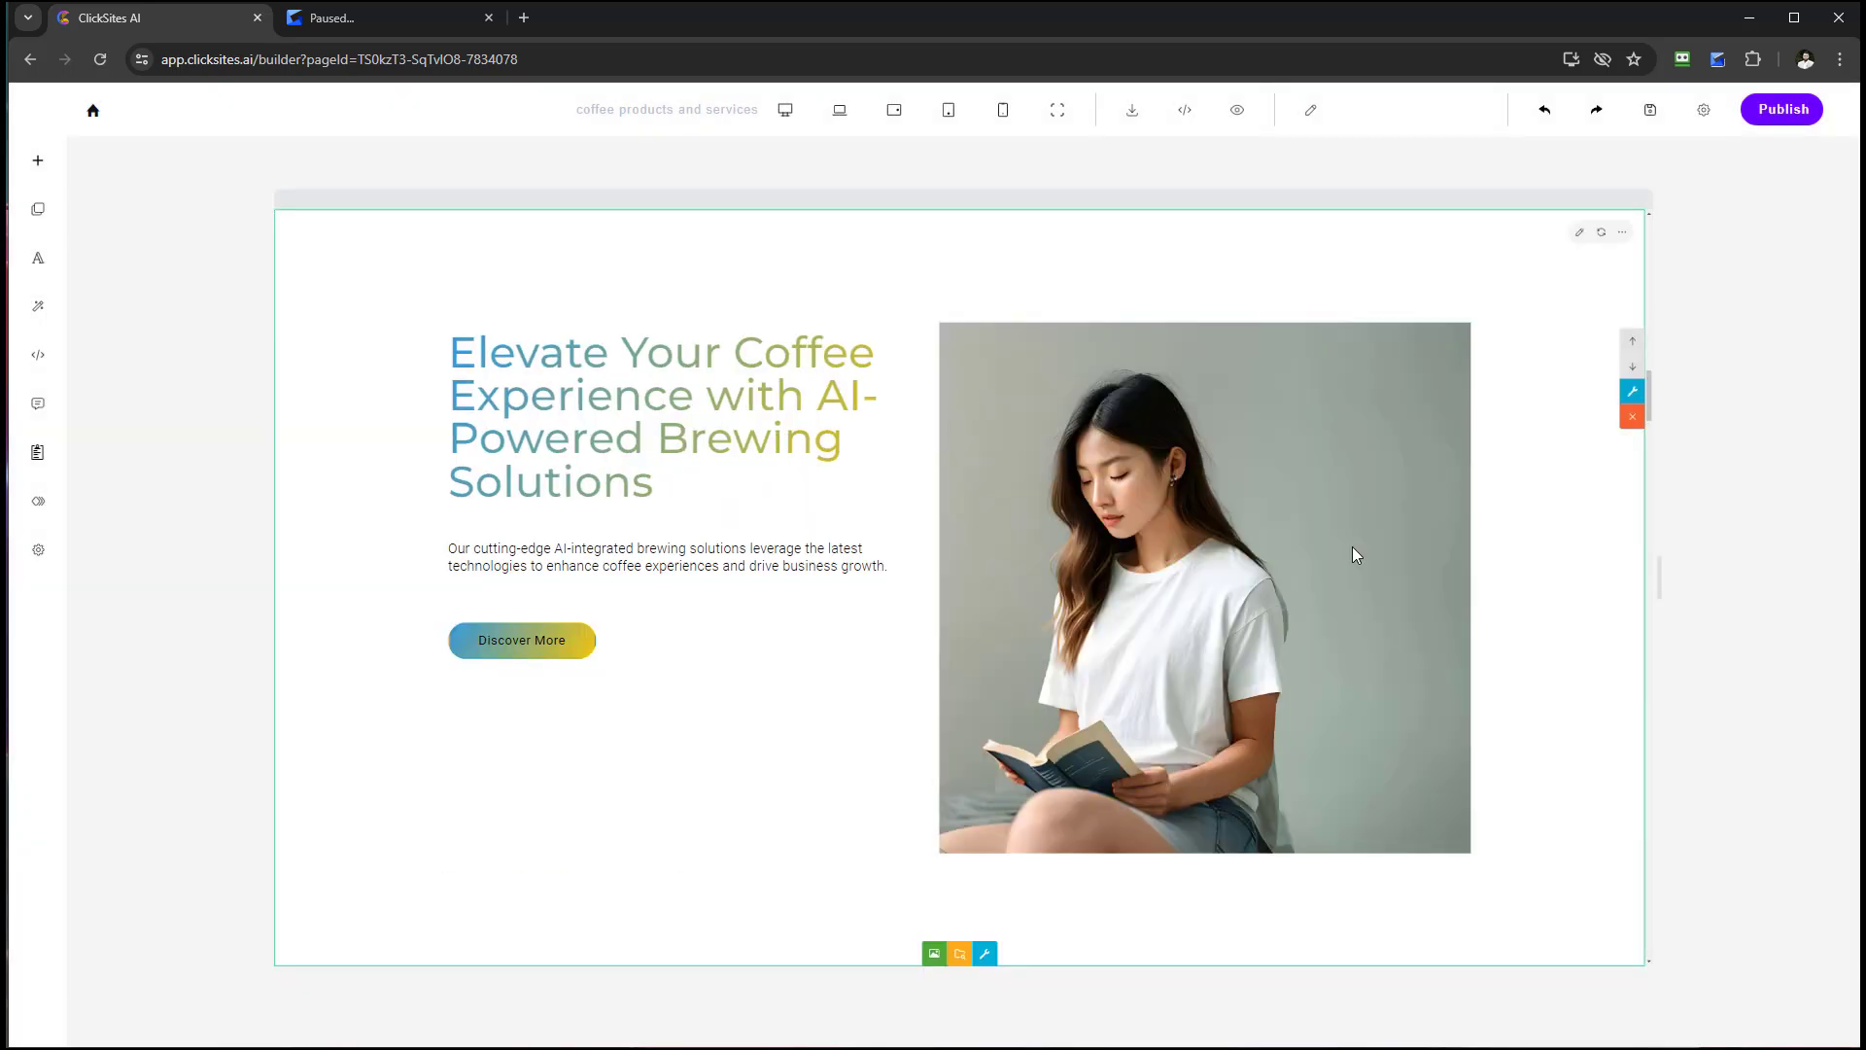
- Compare the newest "Elevate Your Coffee Experience" variation with the previous one, looking at image placement and heading font
scroll(1352, 554, "down", 10)
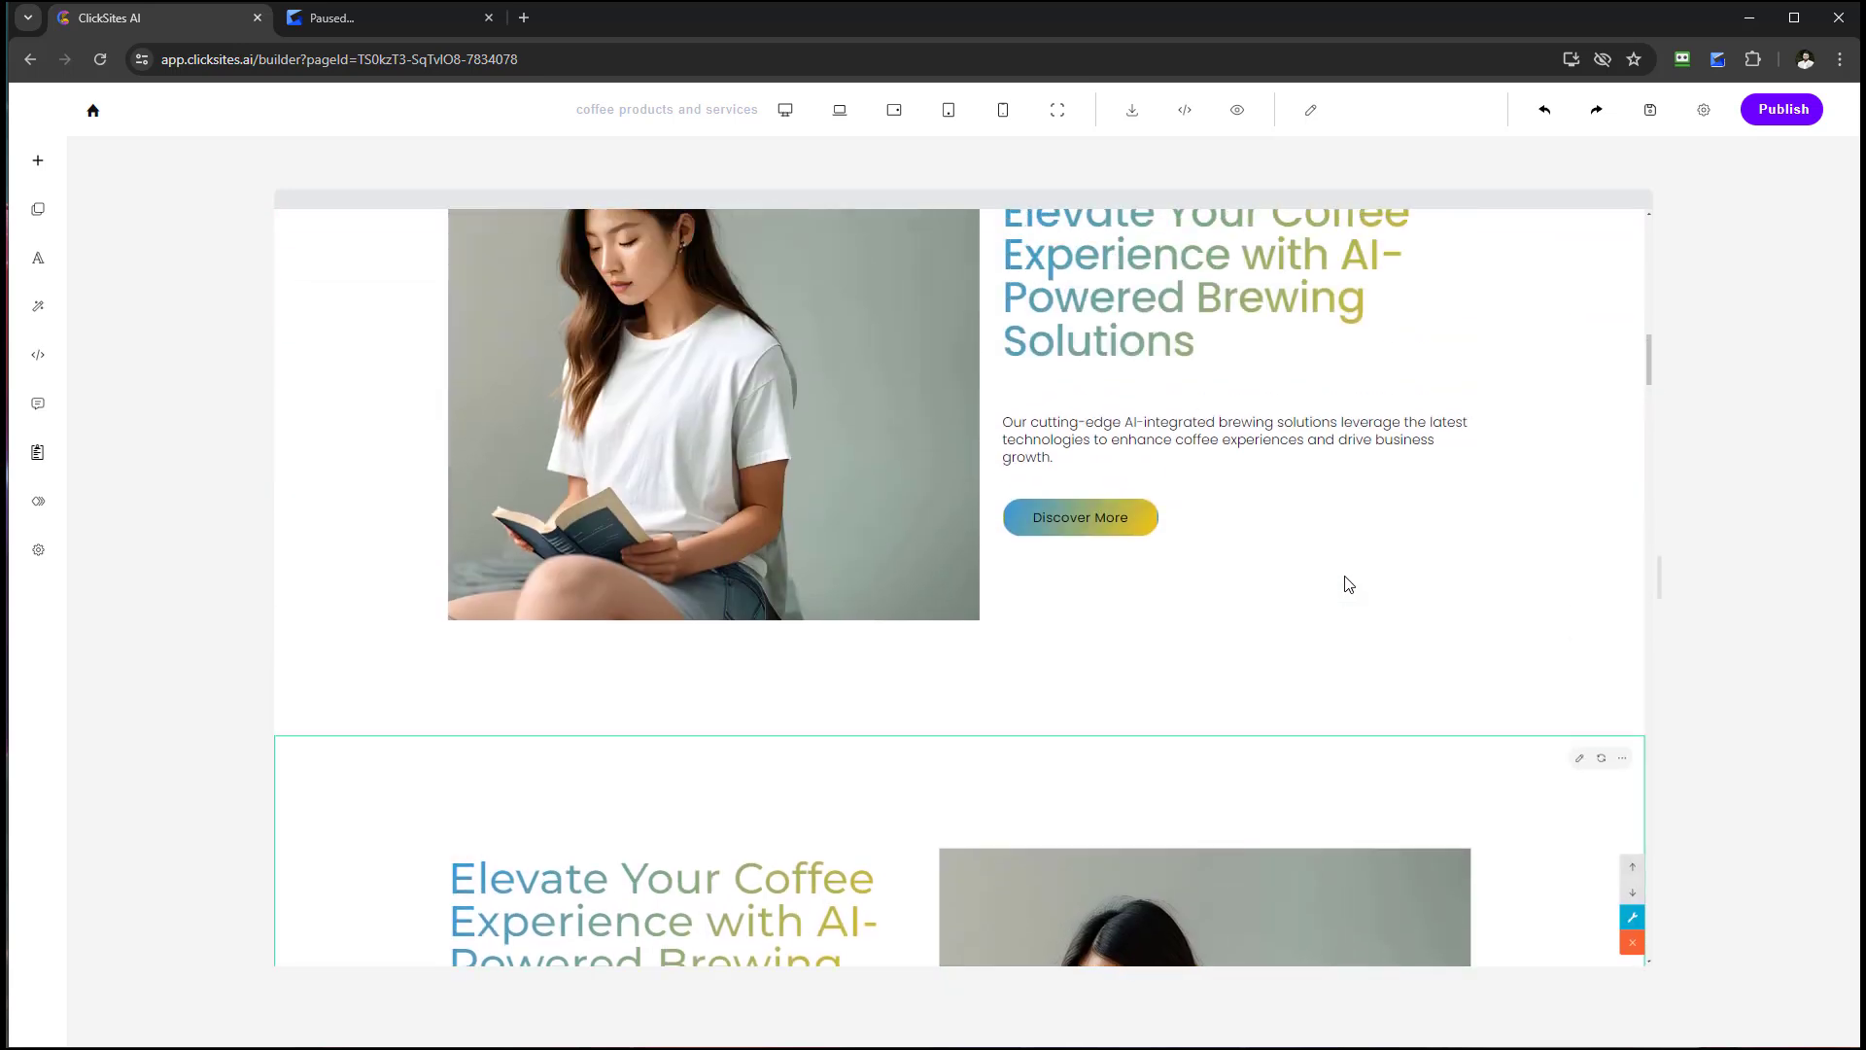
scroll(846, 556, "down", 10)
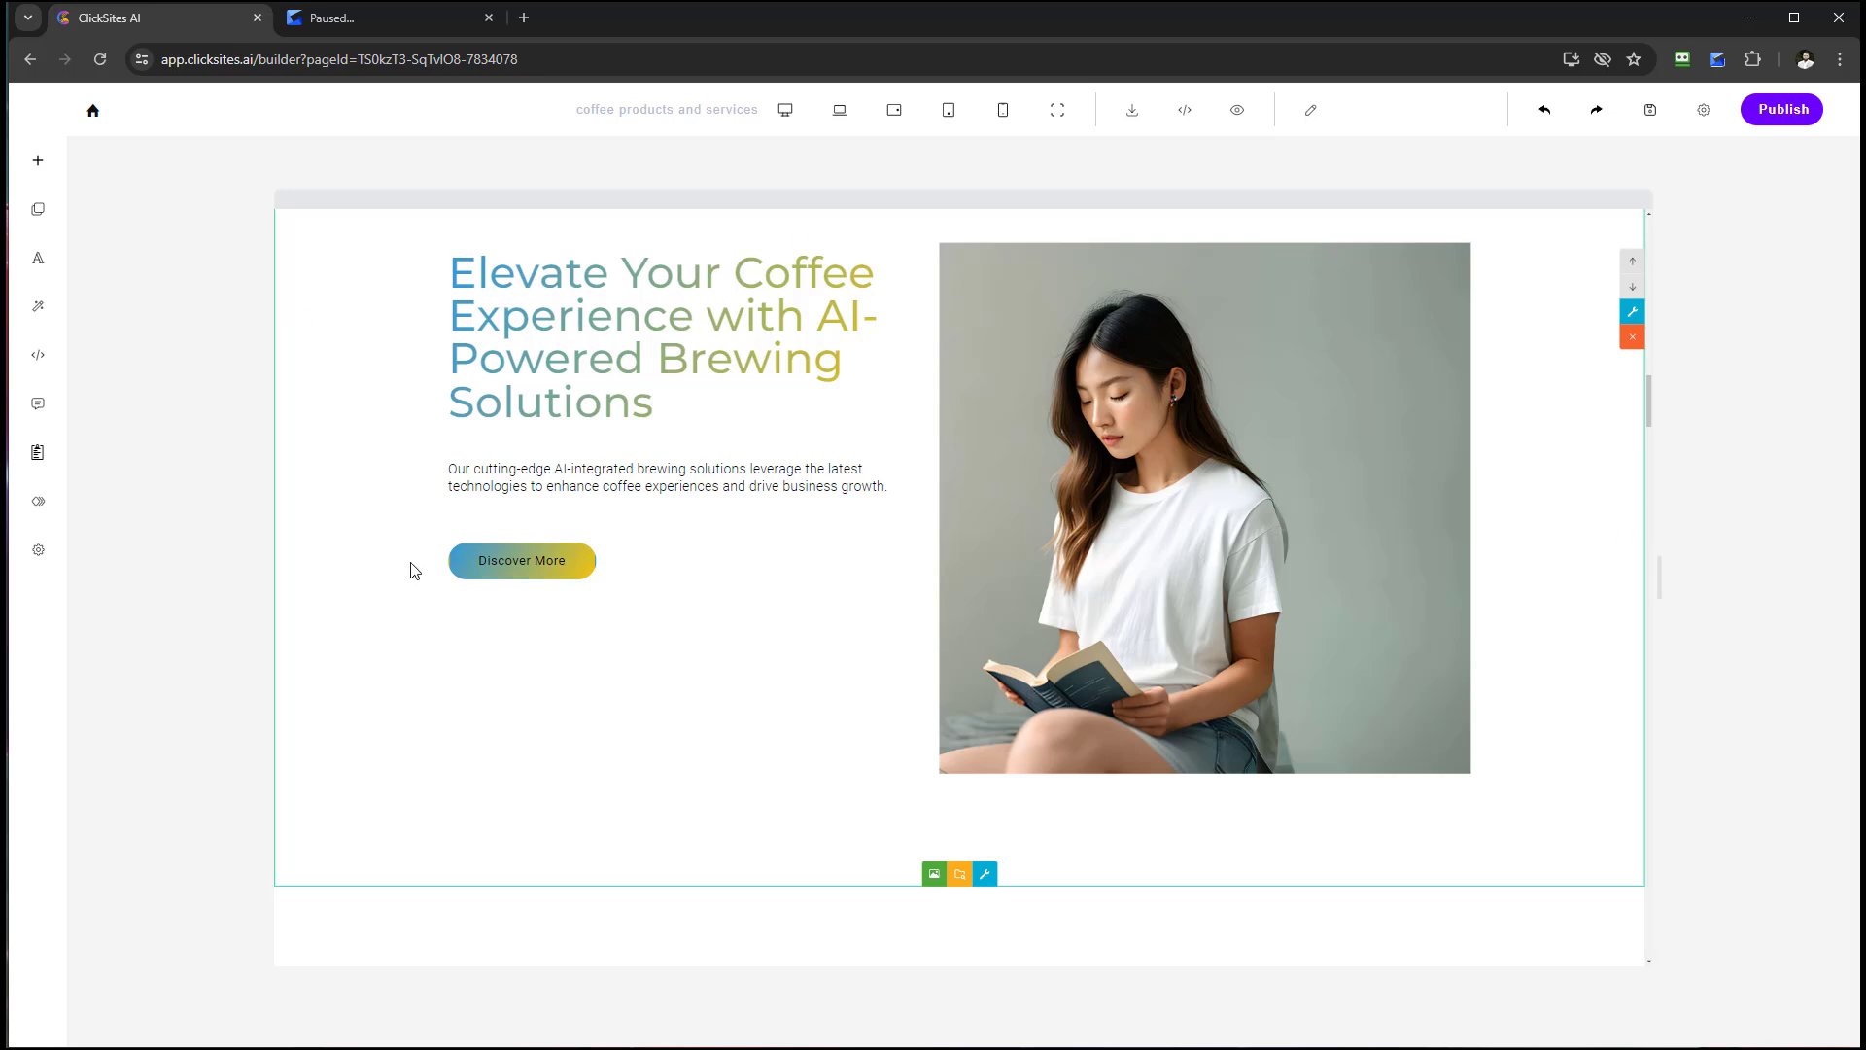
scroll(826, 457, "up", 2)
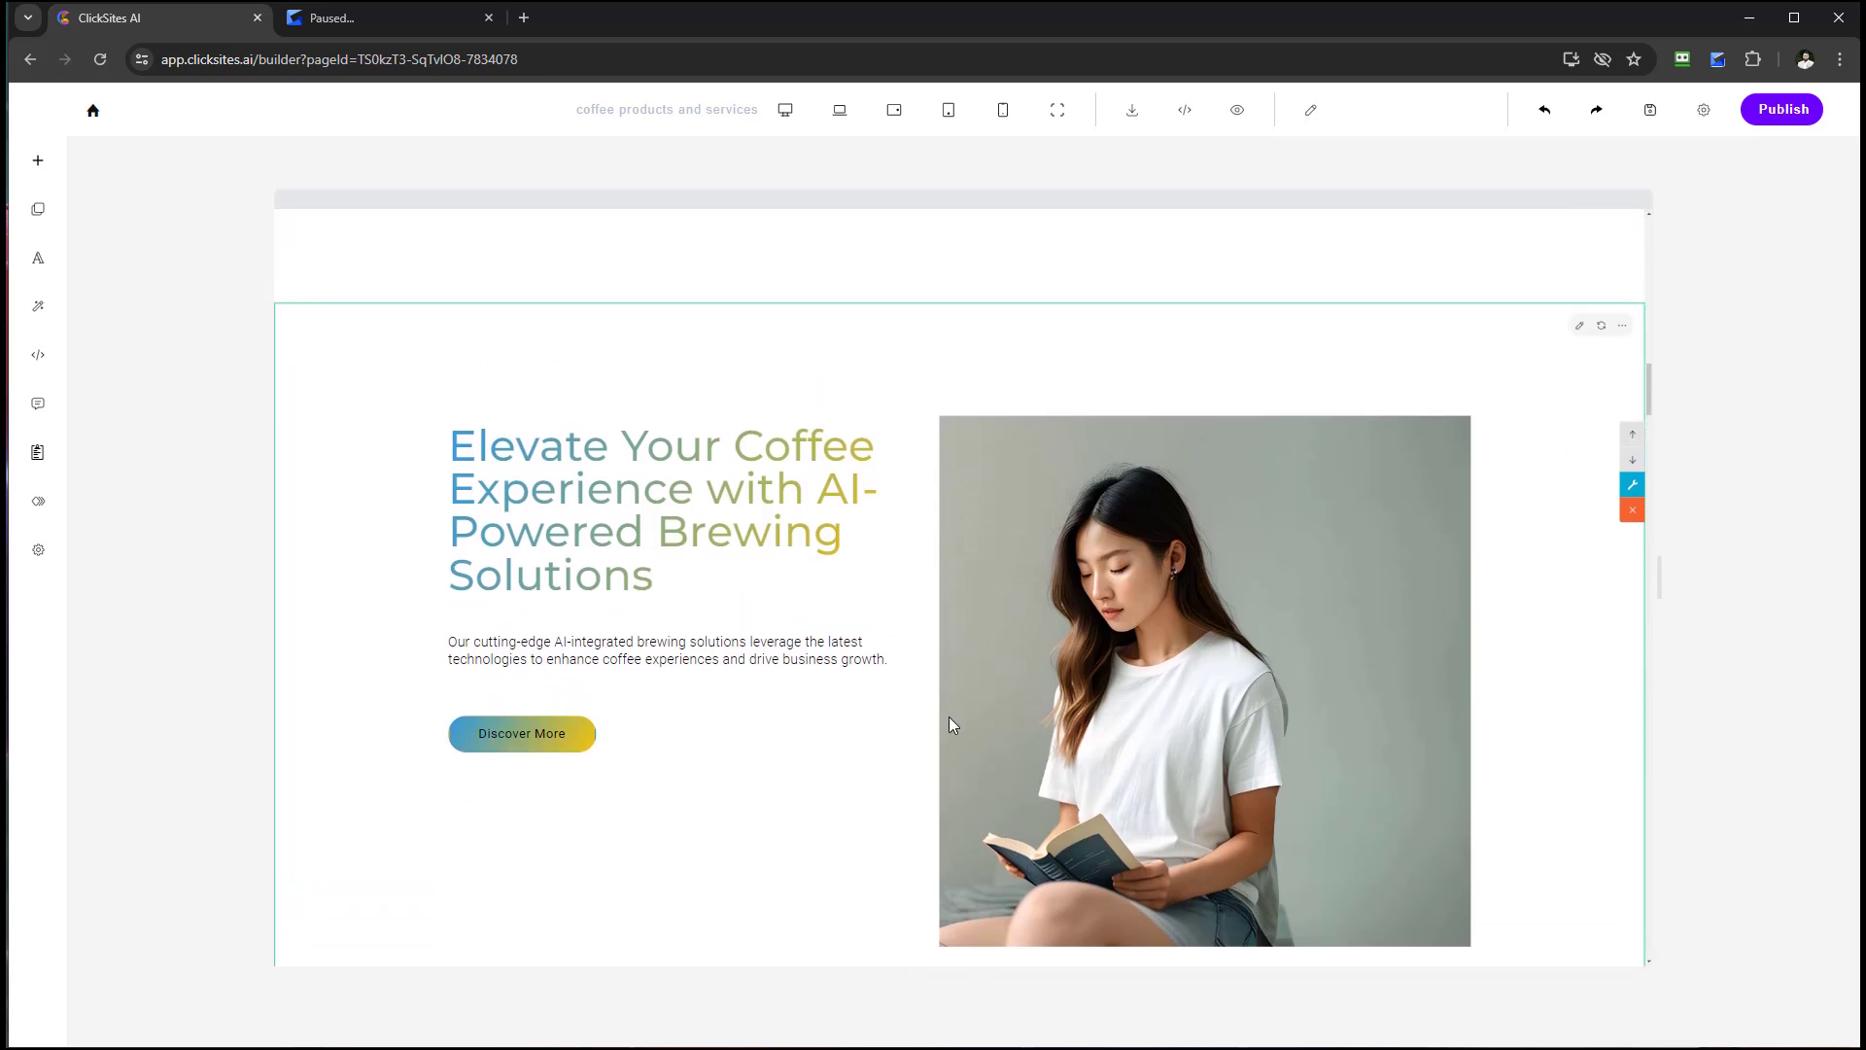
scroll(1311, 742, "up", 8)
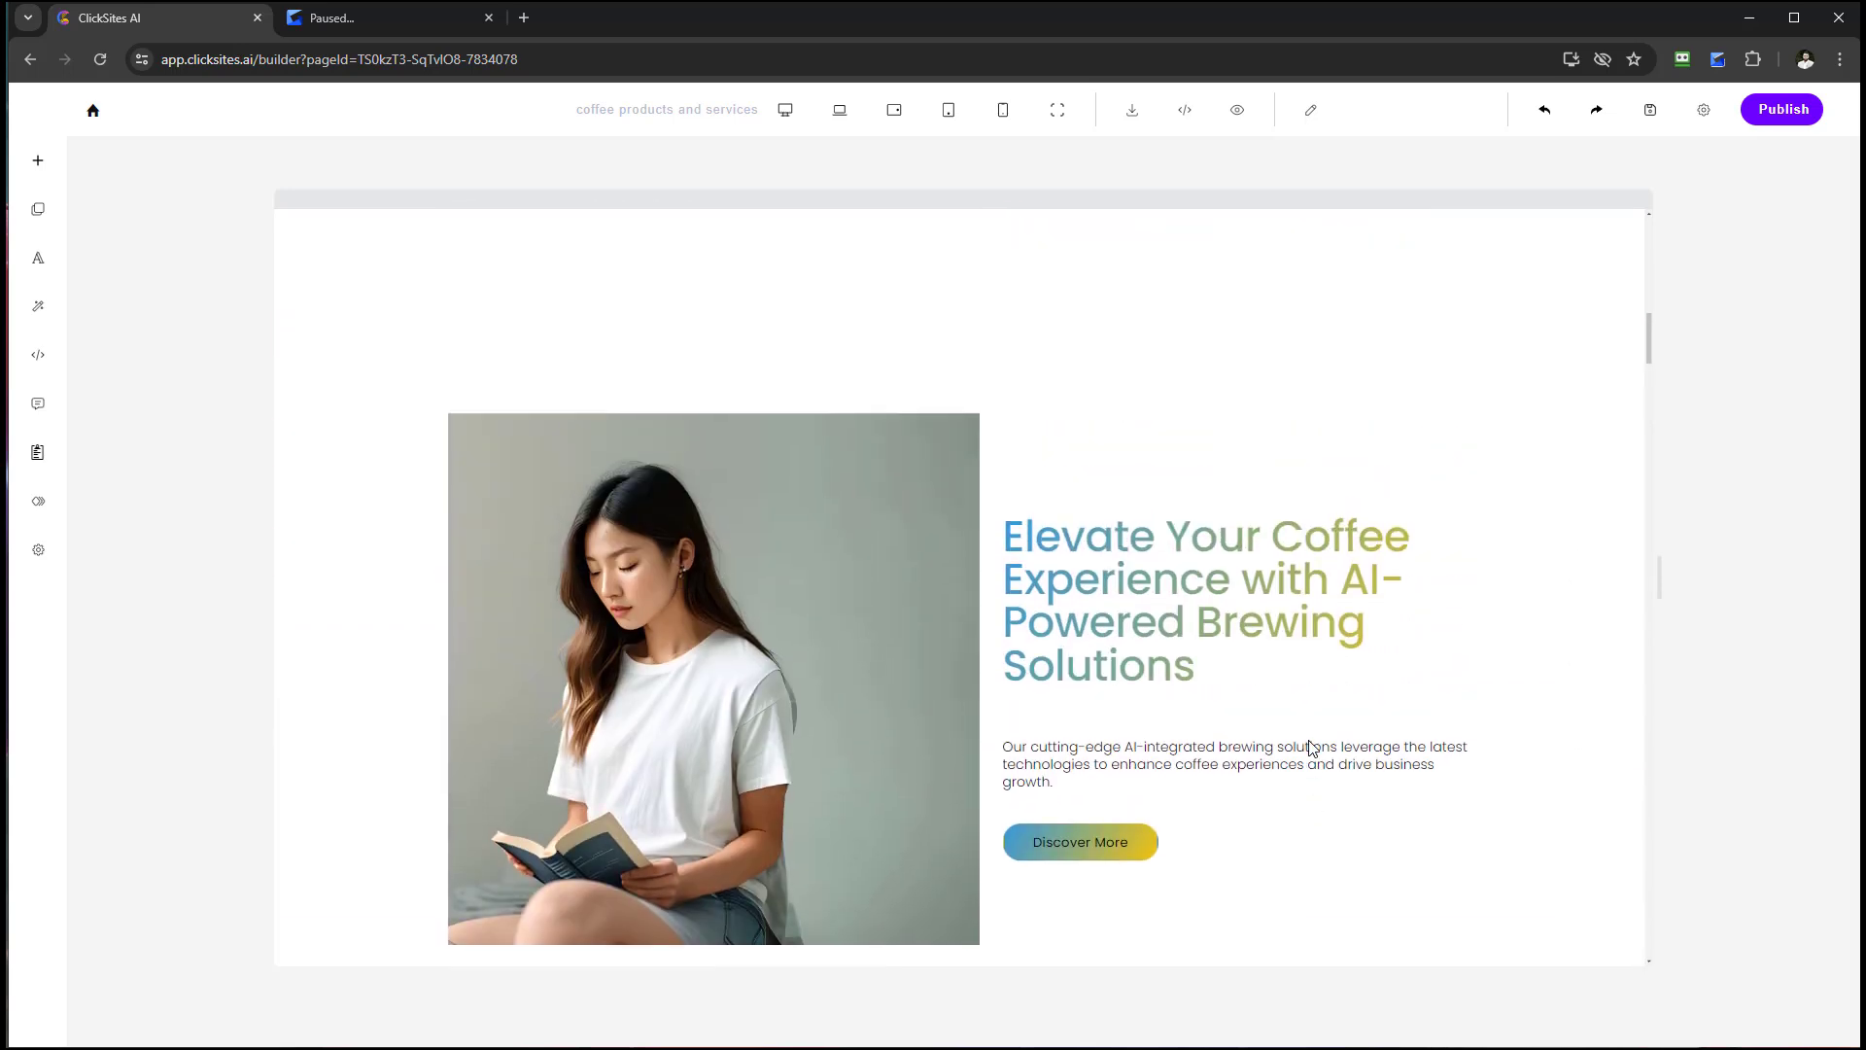
scroll(1297, 710, "down", 7)
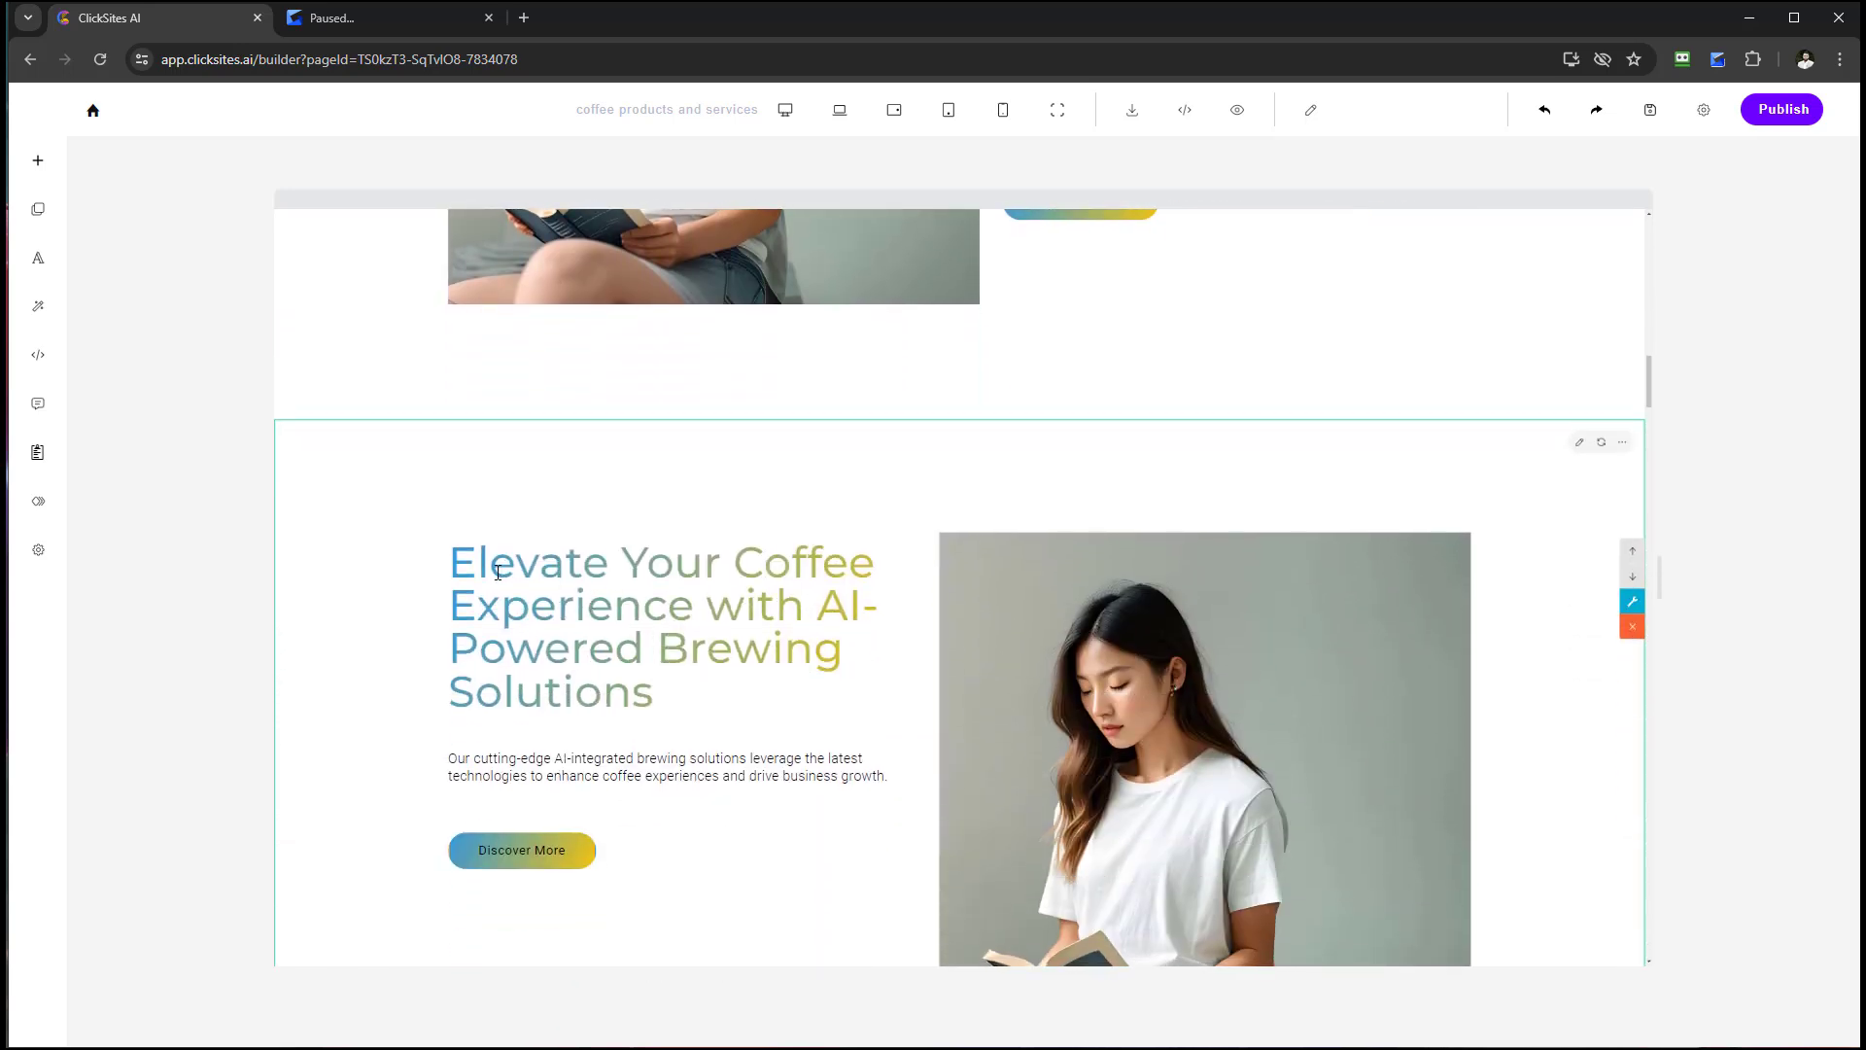
left_click_drag(467, 560, 690, 689)
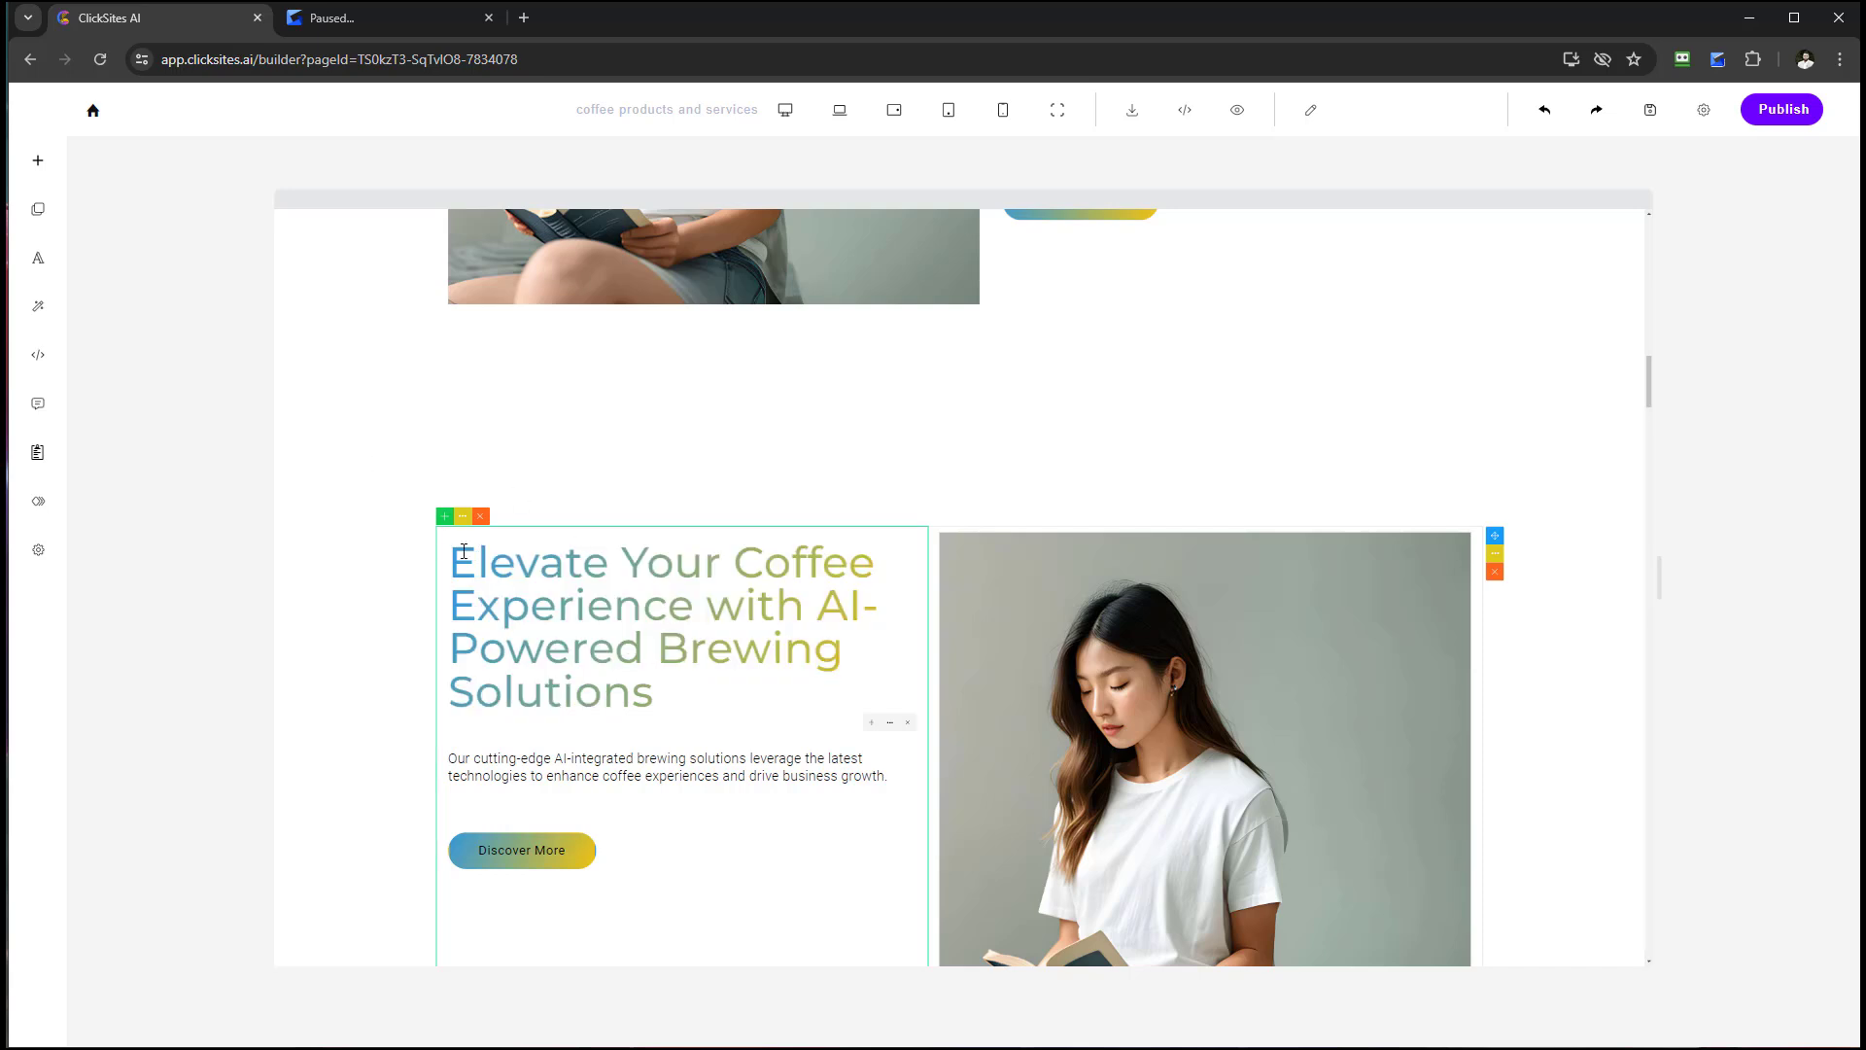
left_click(690, 698, "shift")
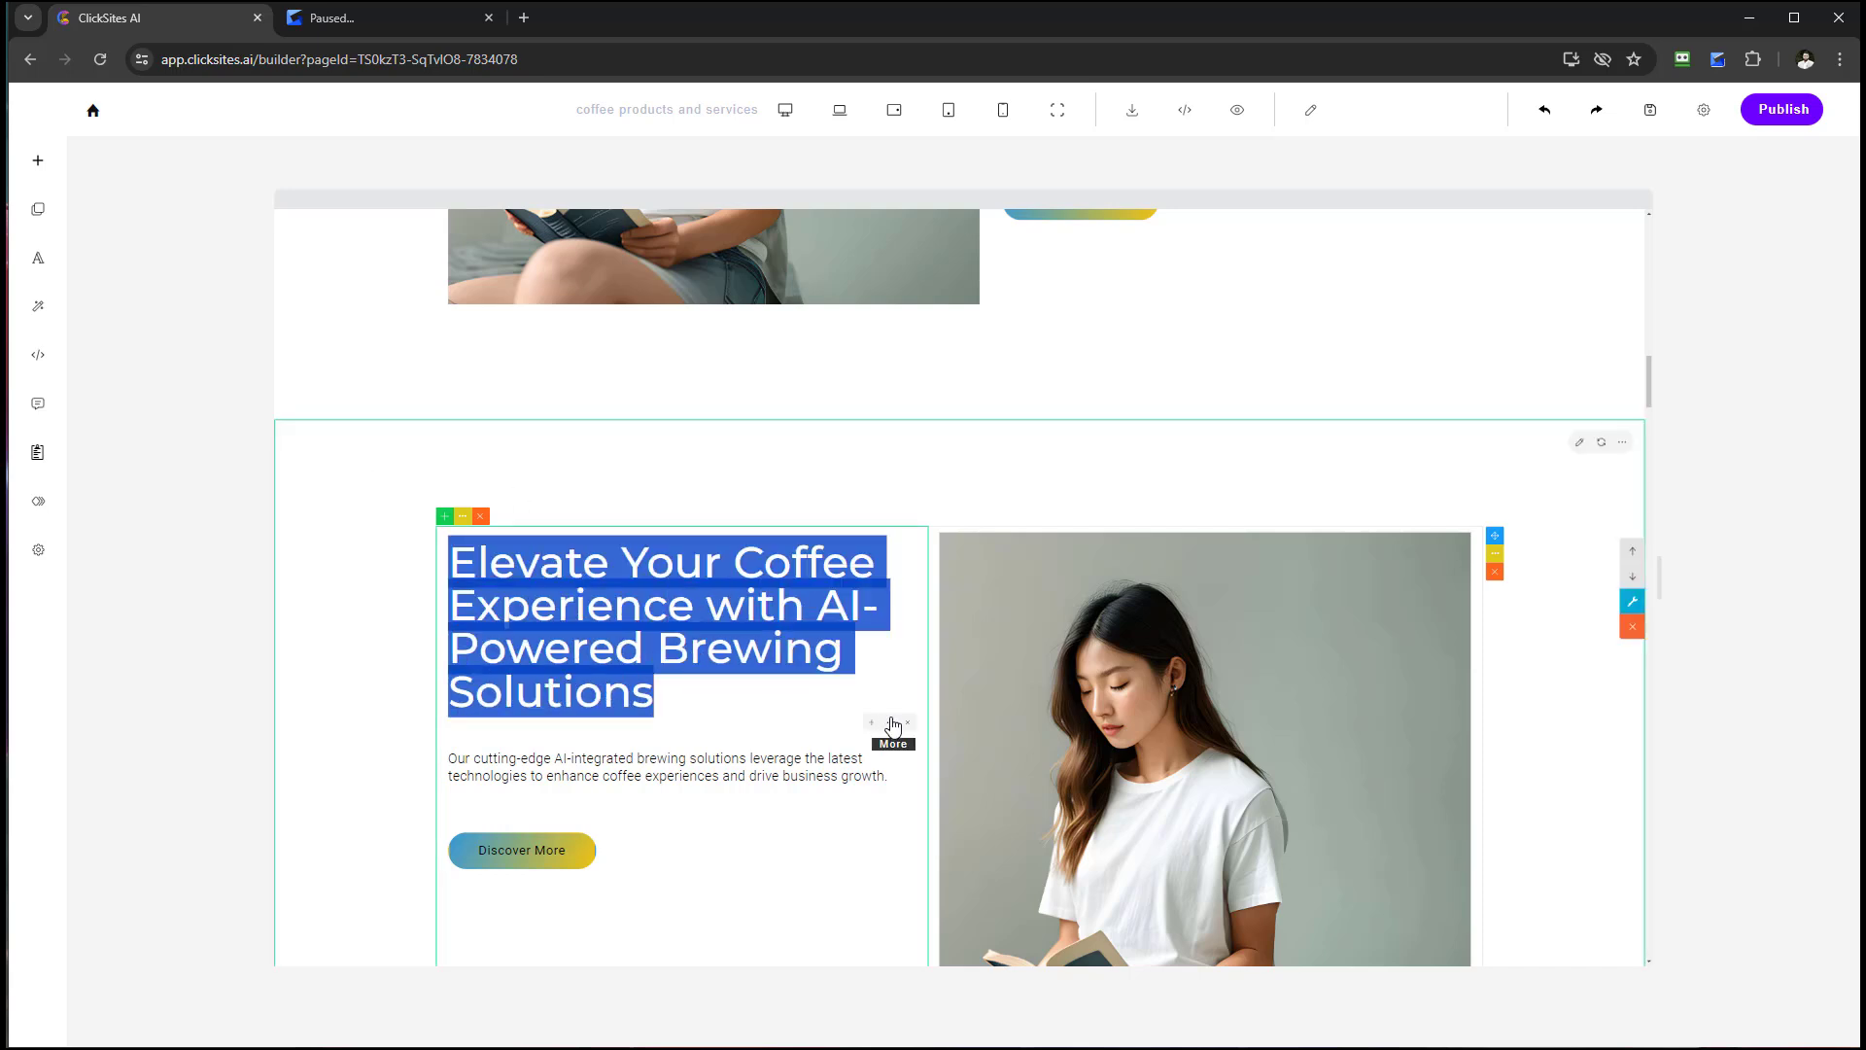
left_click(760, 720)
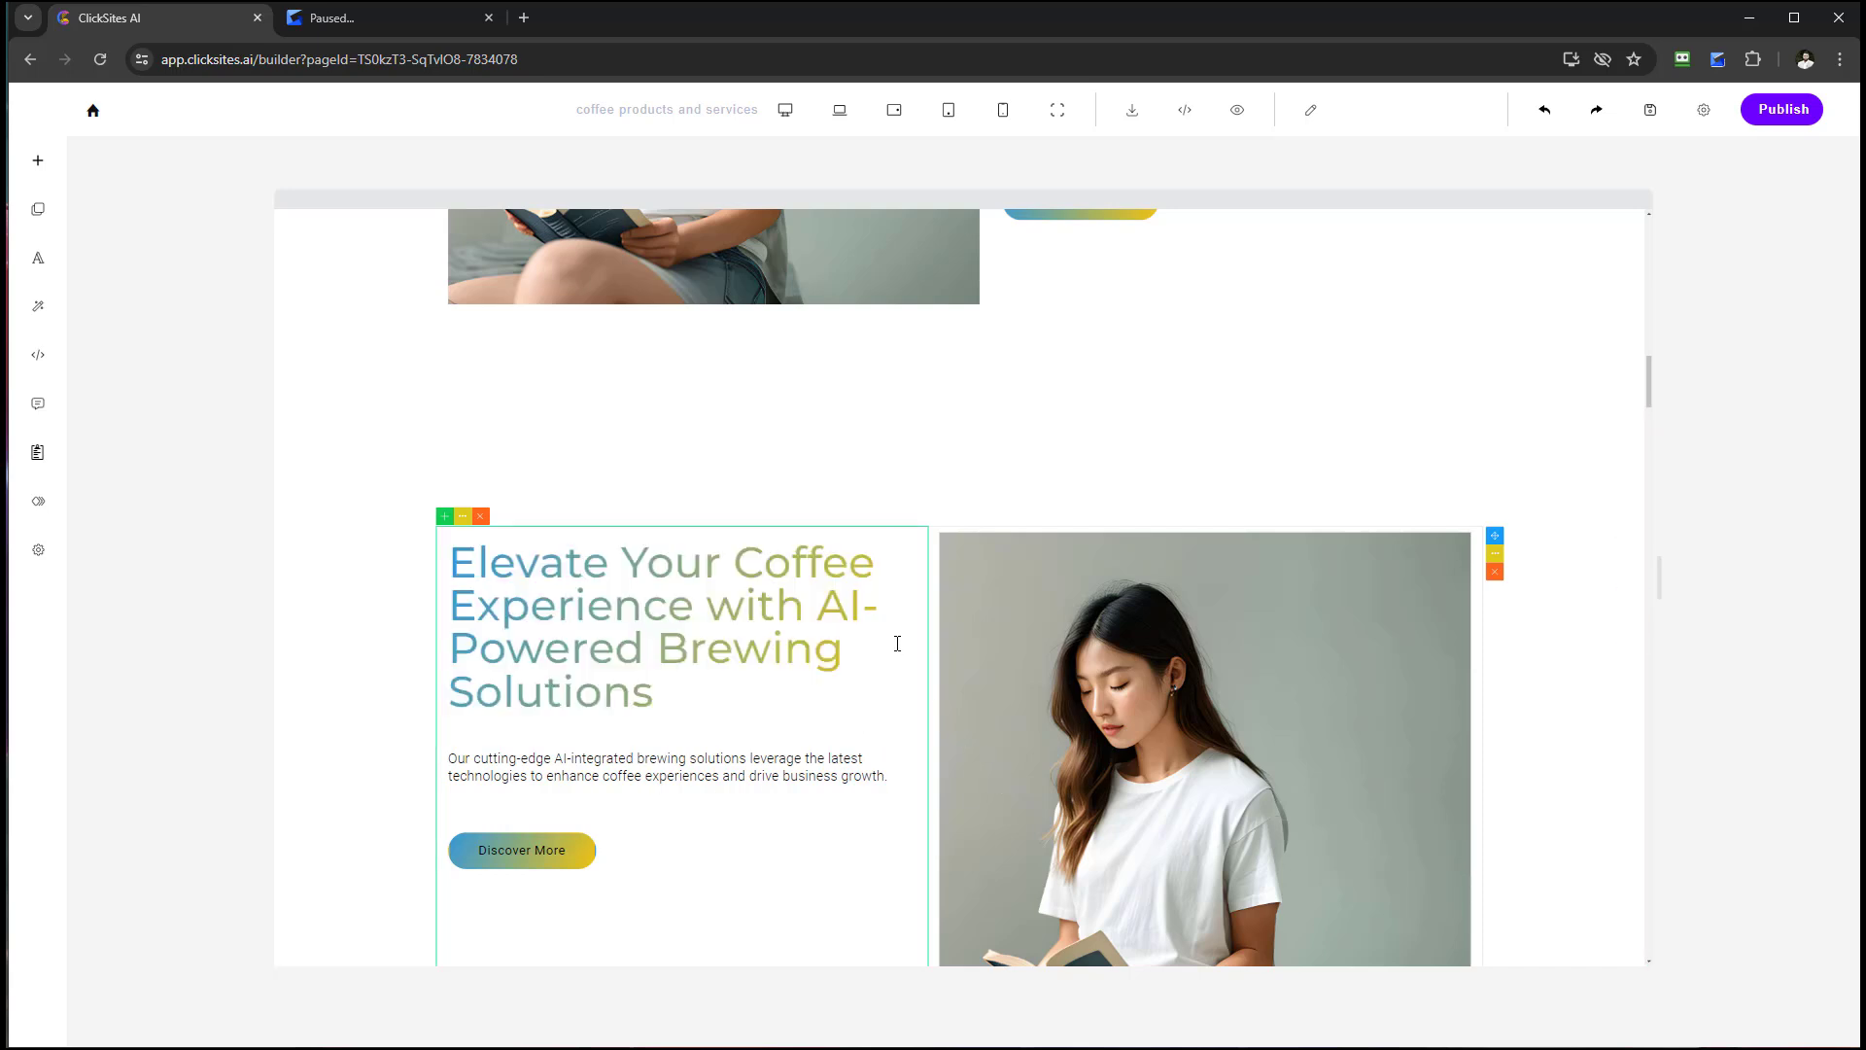
- Review the page from the Premium Coffee Selection hero down through the "Elevate Your Coffee Experience" variations
scroll(806, 647, "down", 1)
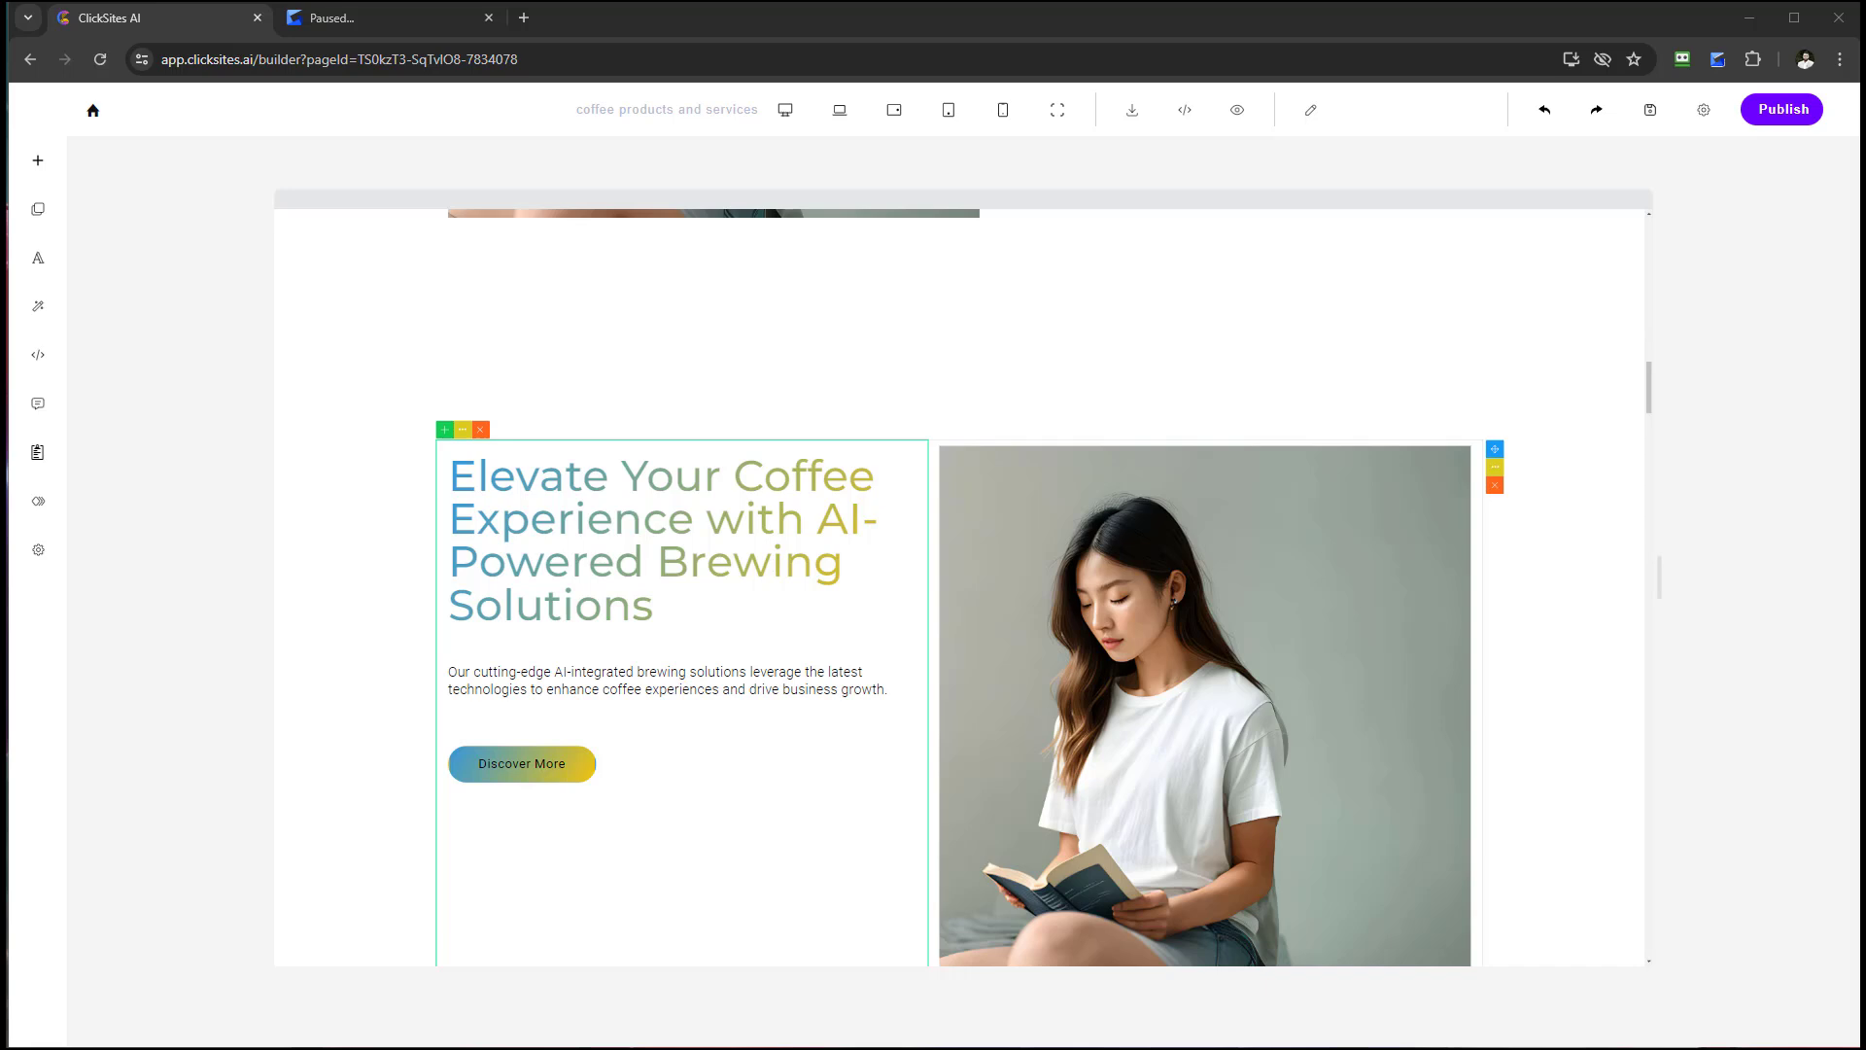
left_click(1602, 756)
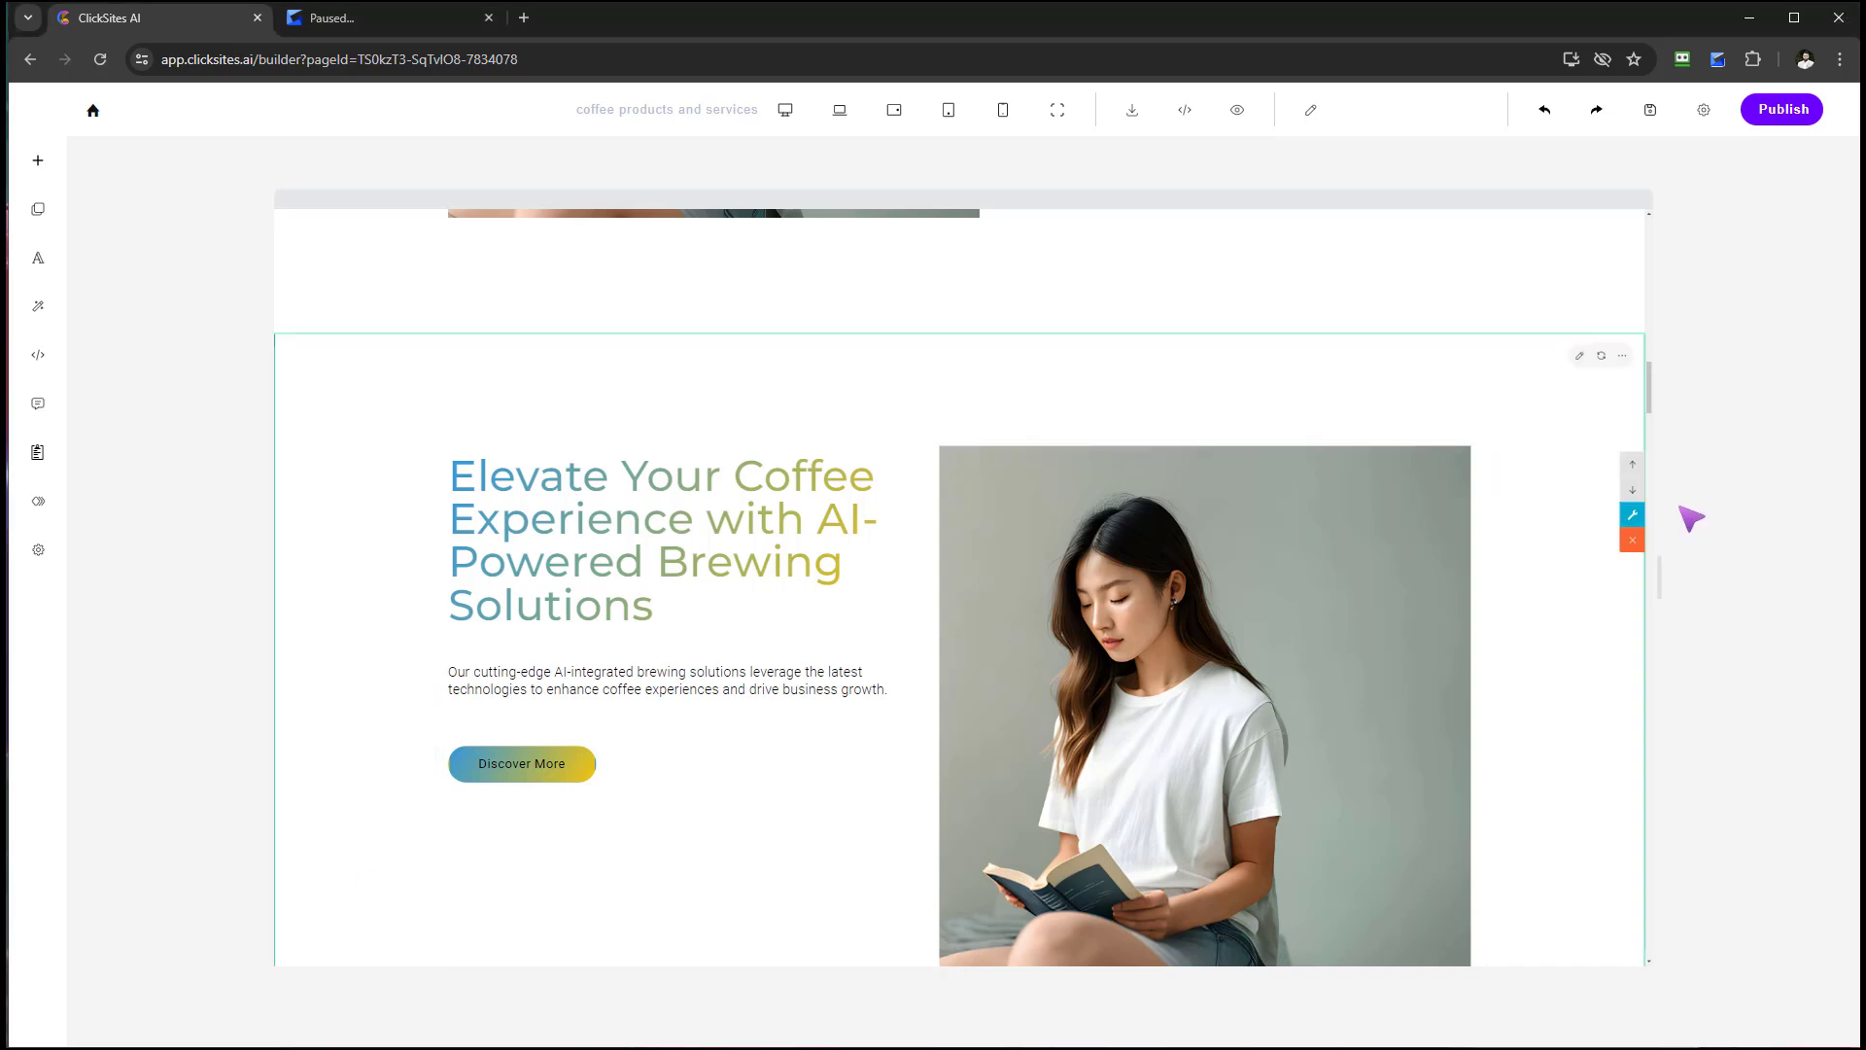
scroll(1320, 609, "up", 8)
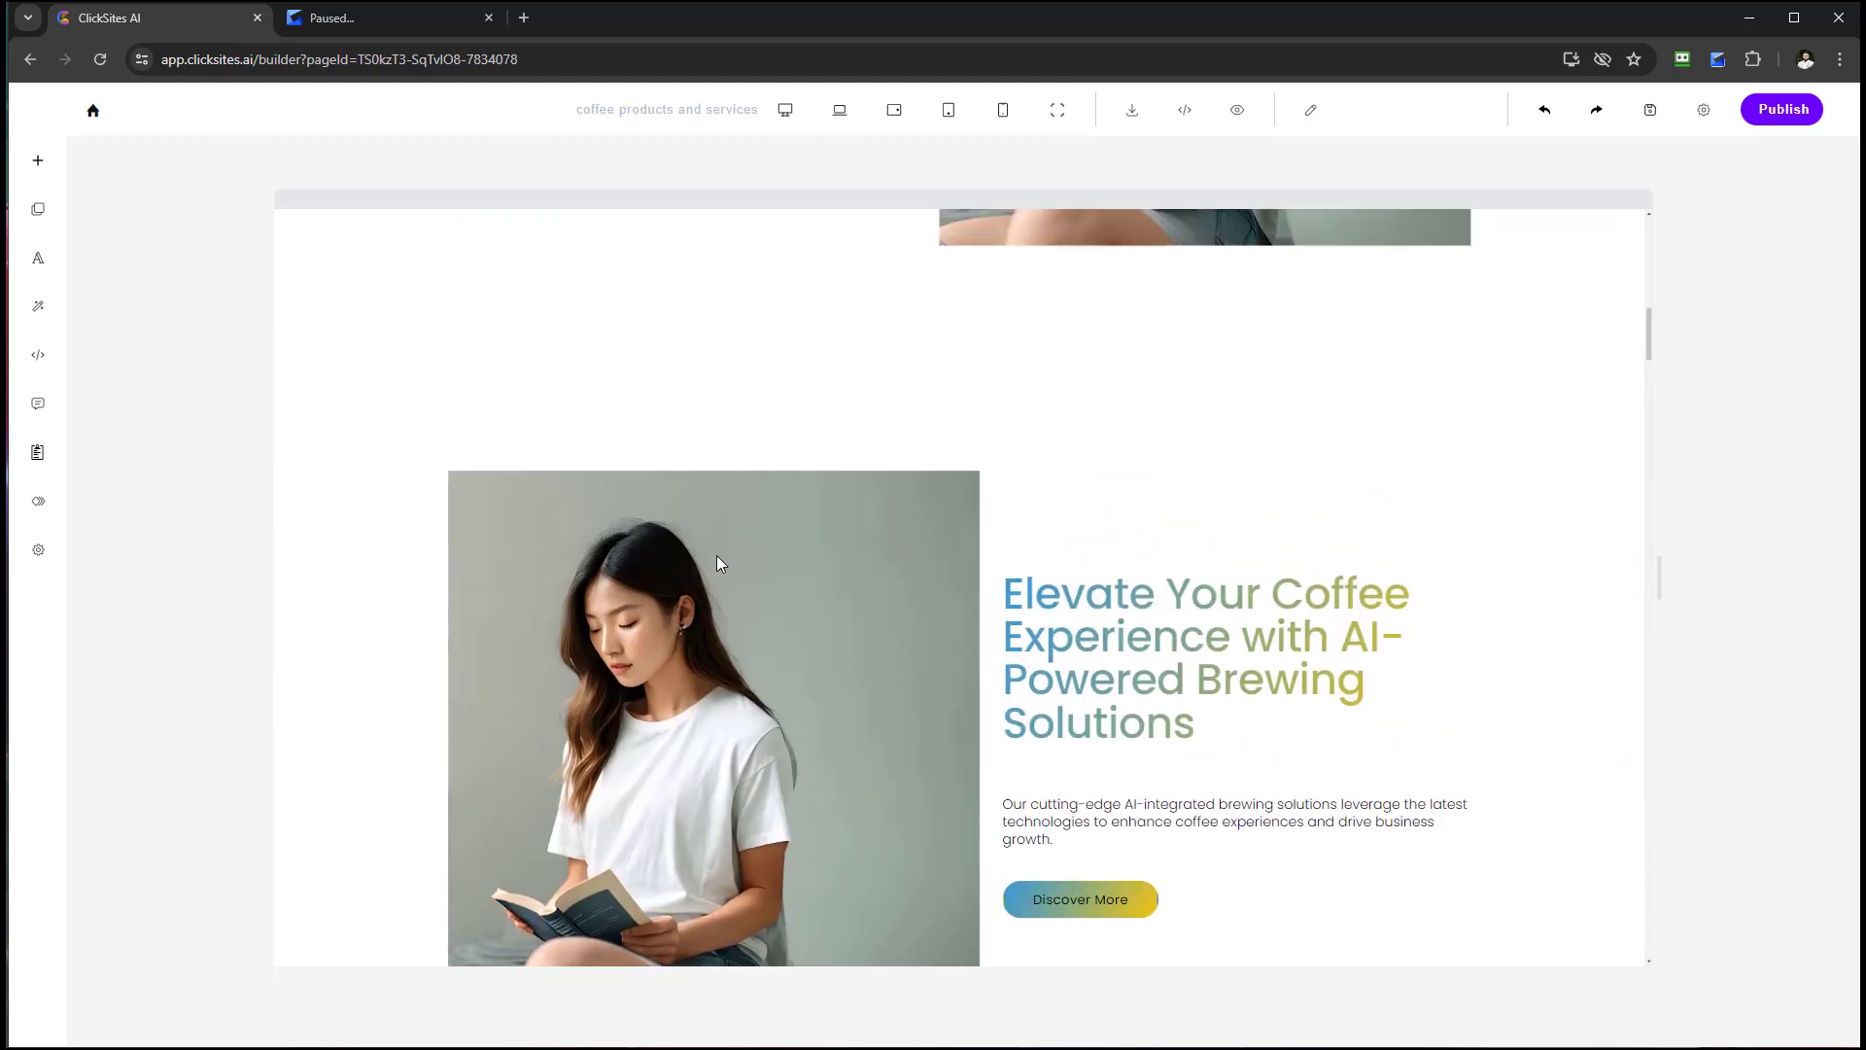
left_click_drag(1649, 336, 1650, 251)
scroll(1653, 408, "down", 5)
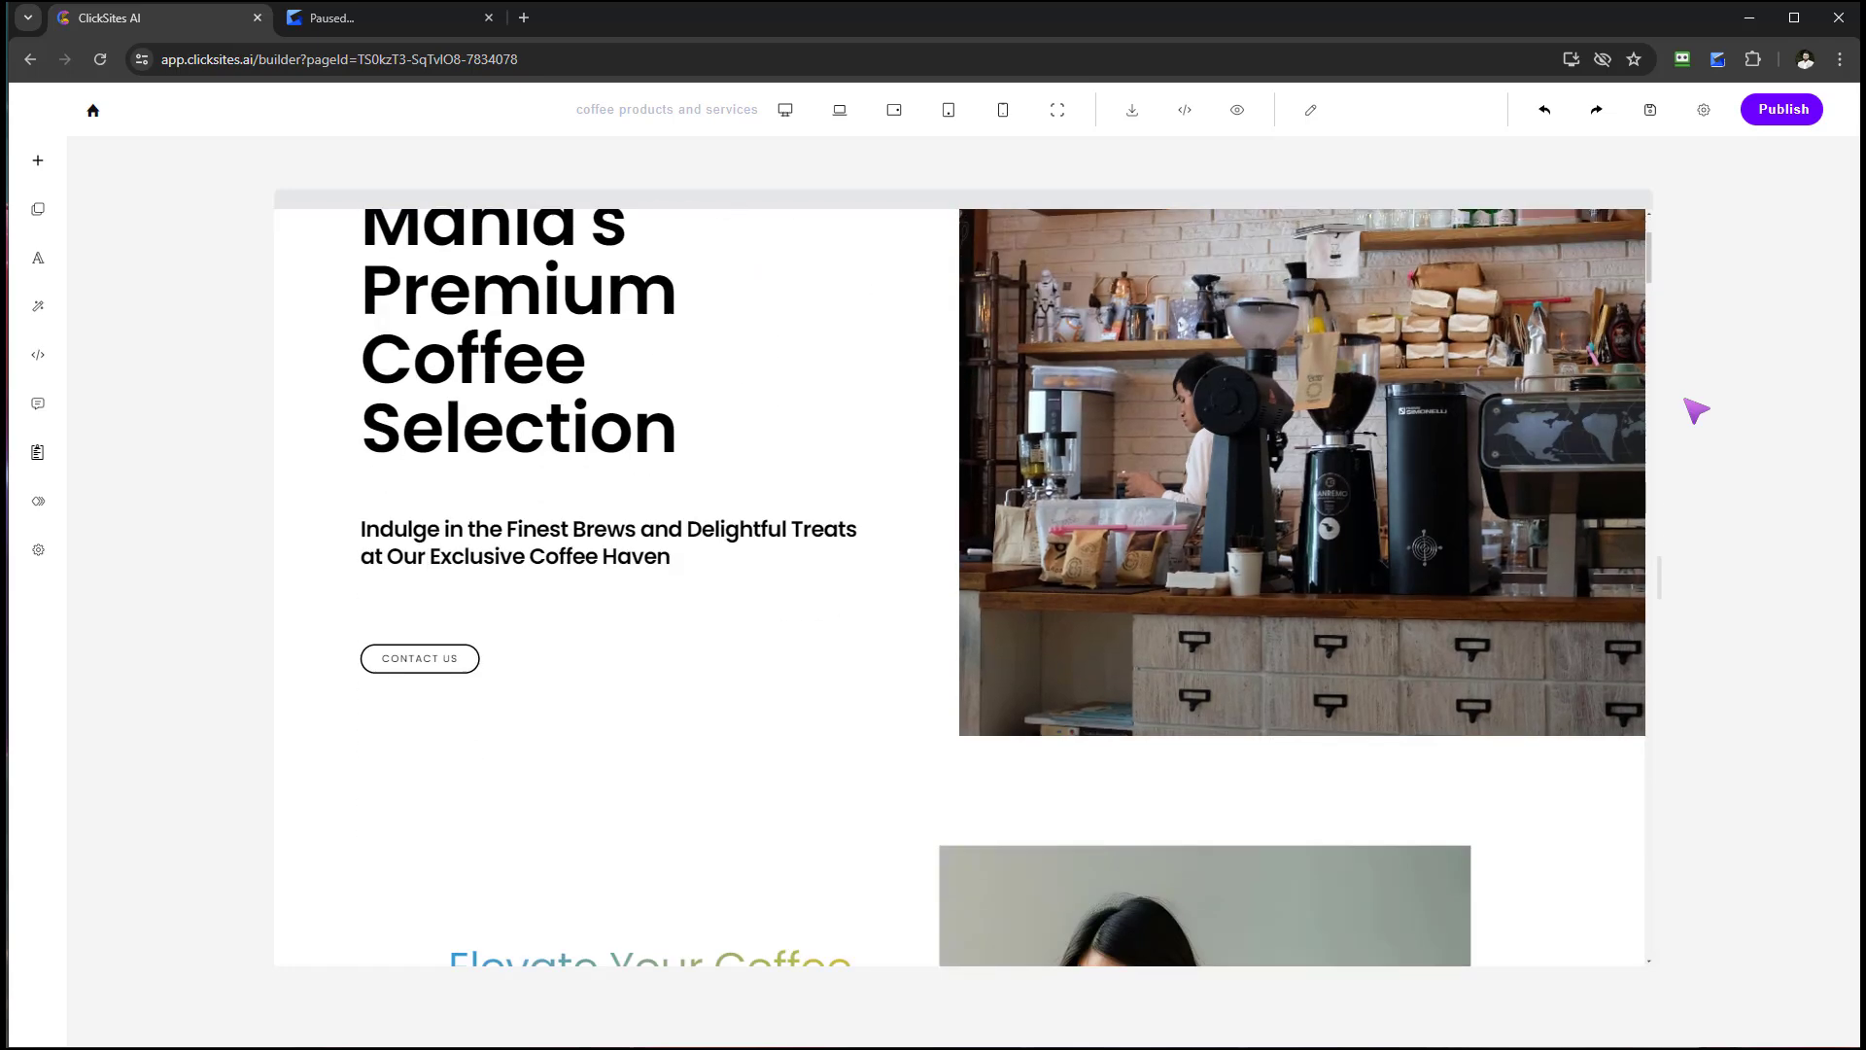
left_click(1649, 299)
left_click_drag(1650, 299, 1672, 383)
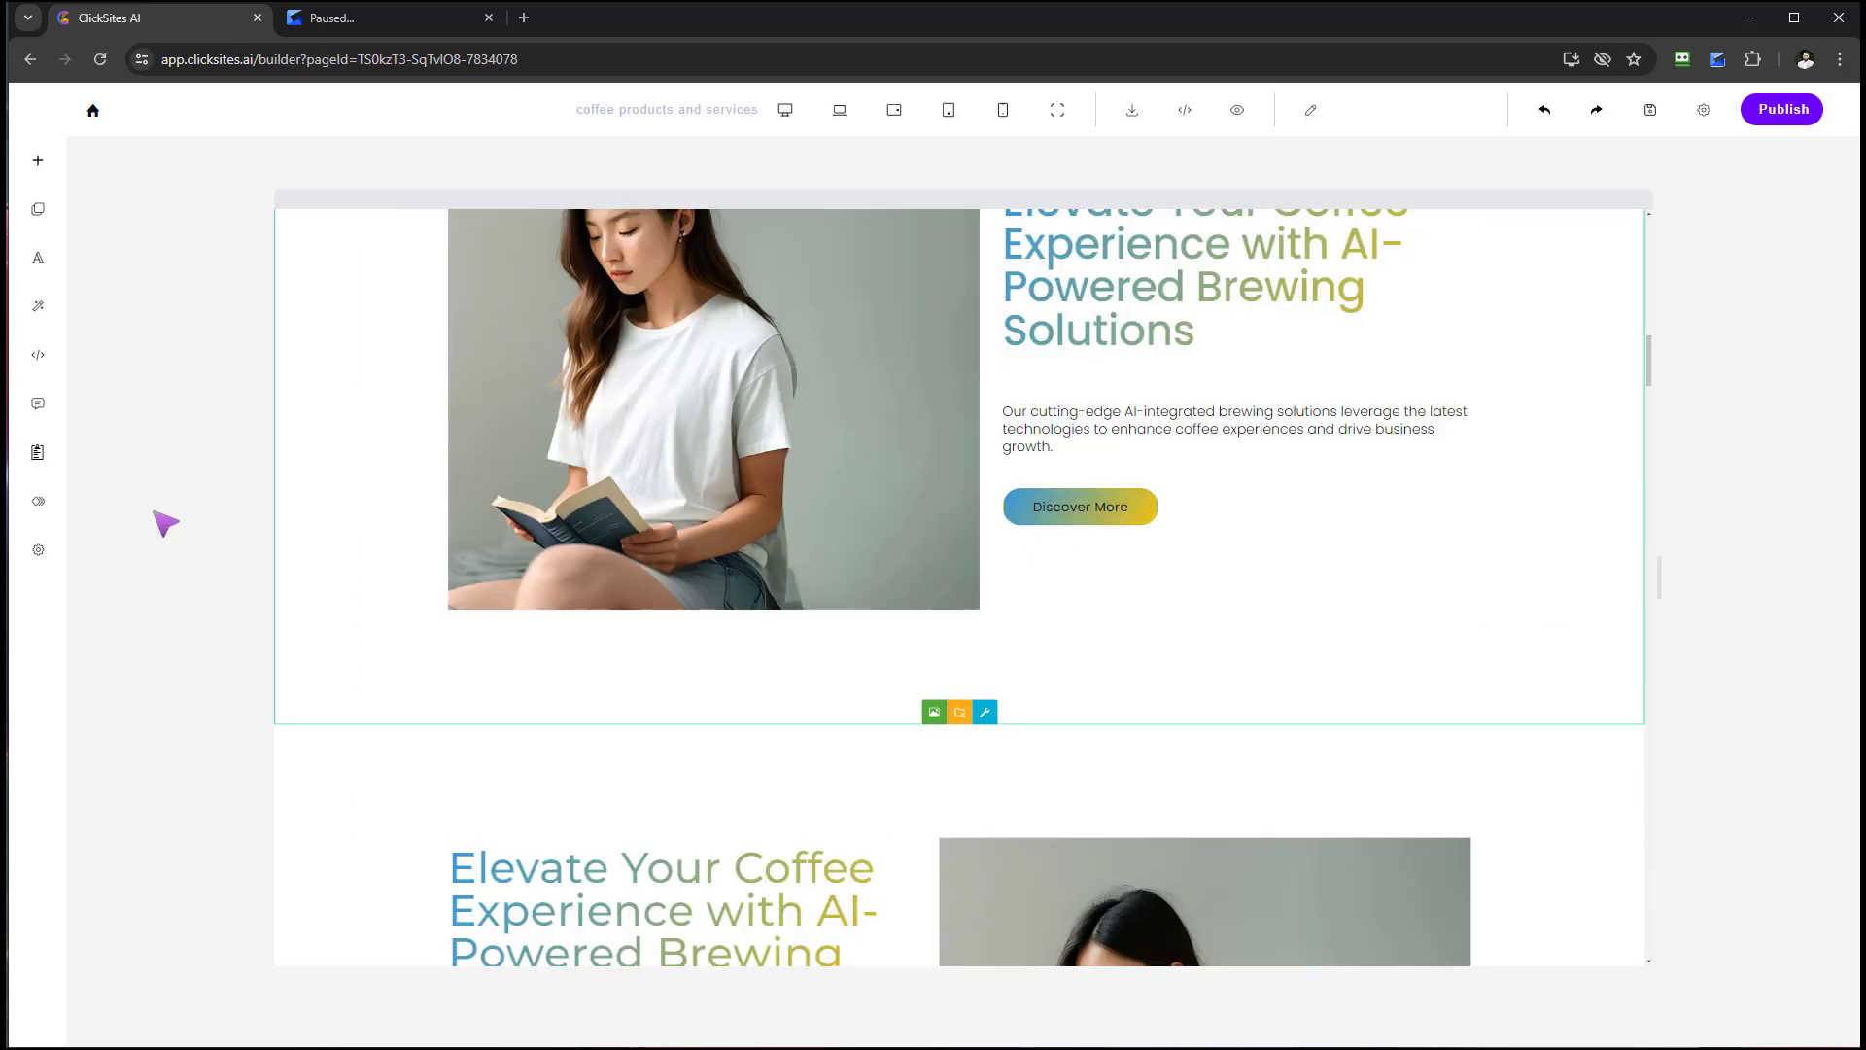
- Clear the AI Assistant's old prompt, select the "Our cutting-edge AI-integrated brewing solutions" paragraph and switch to Edit Selected Text mode
left_click(86, 401)
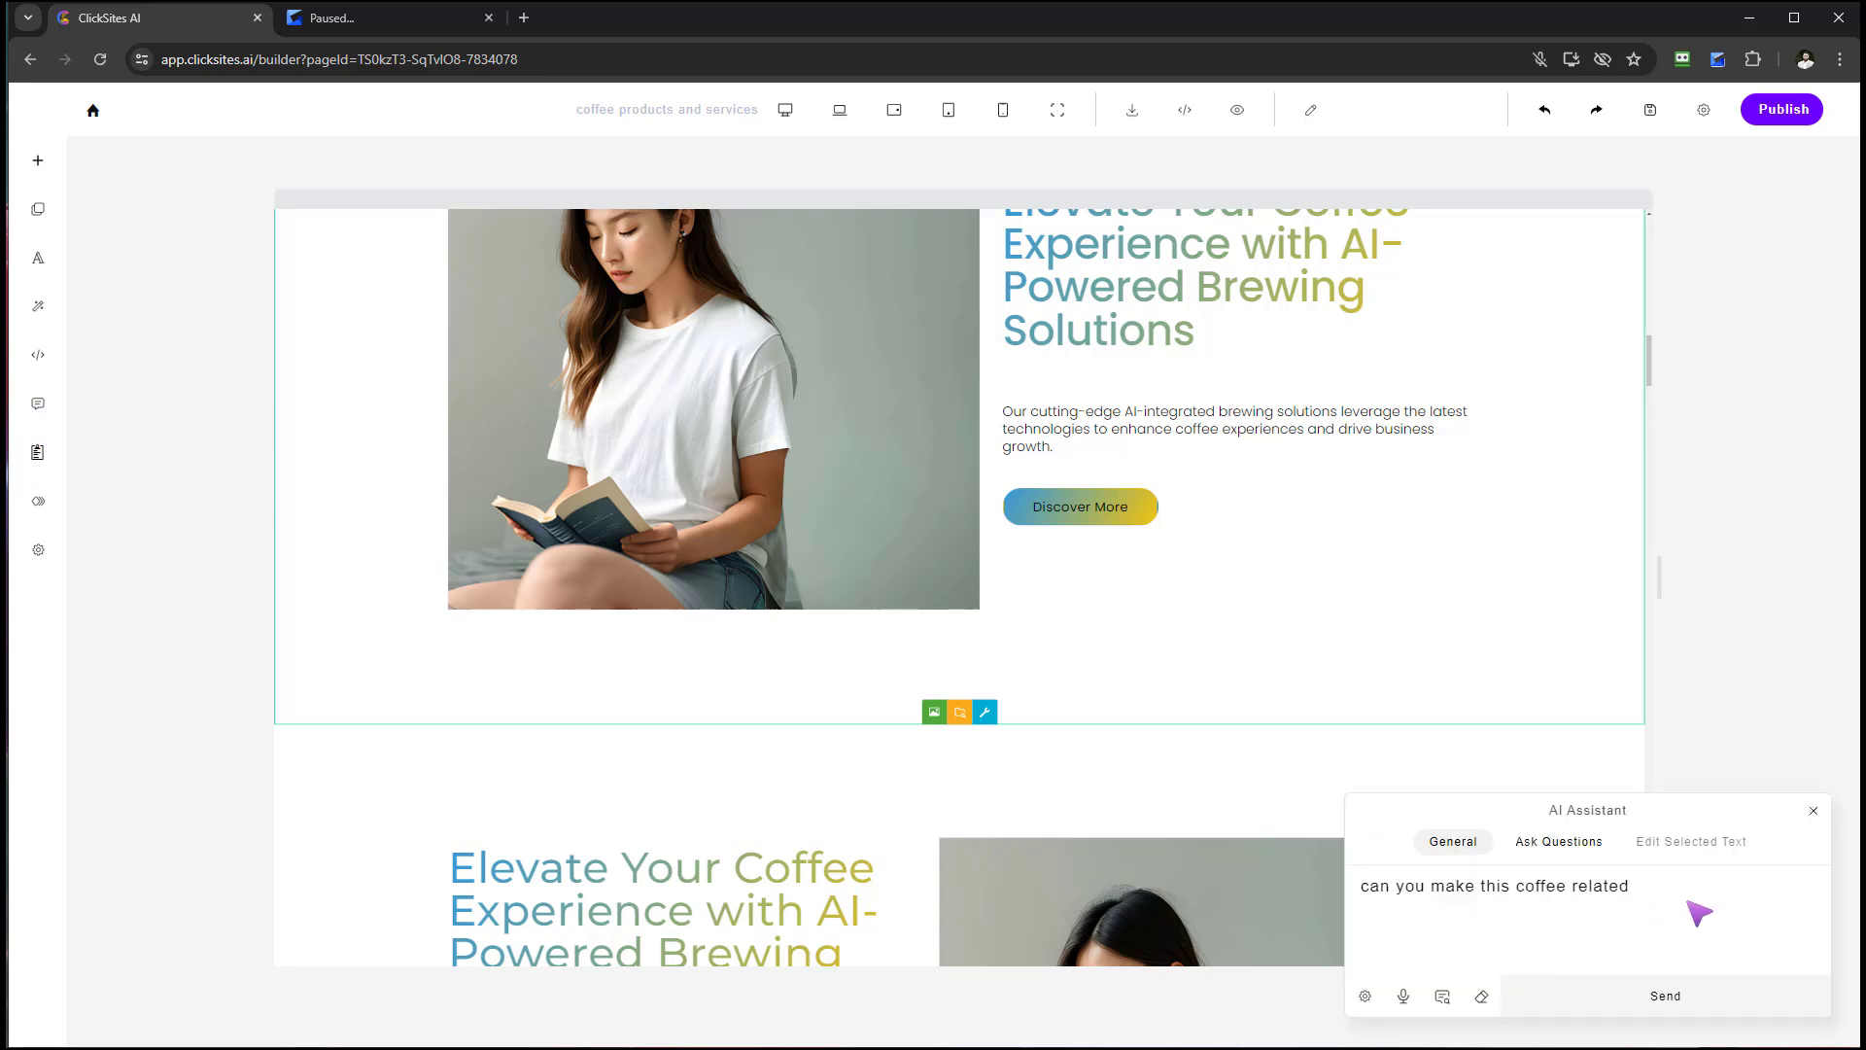
left_click_drag(1700, 908, 1381, 887)
key("BackSpace")
key("BackSpace")
key("BackSpace")
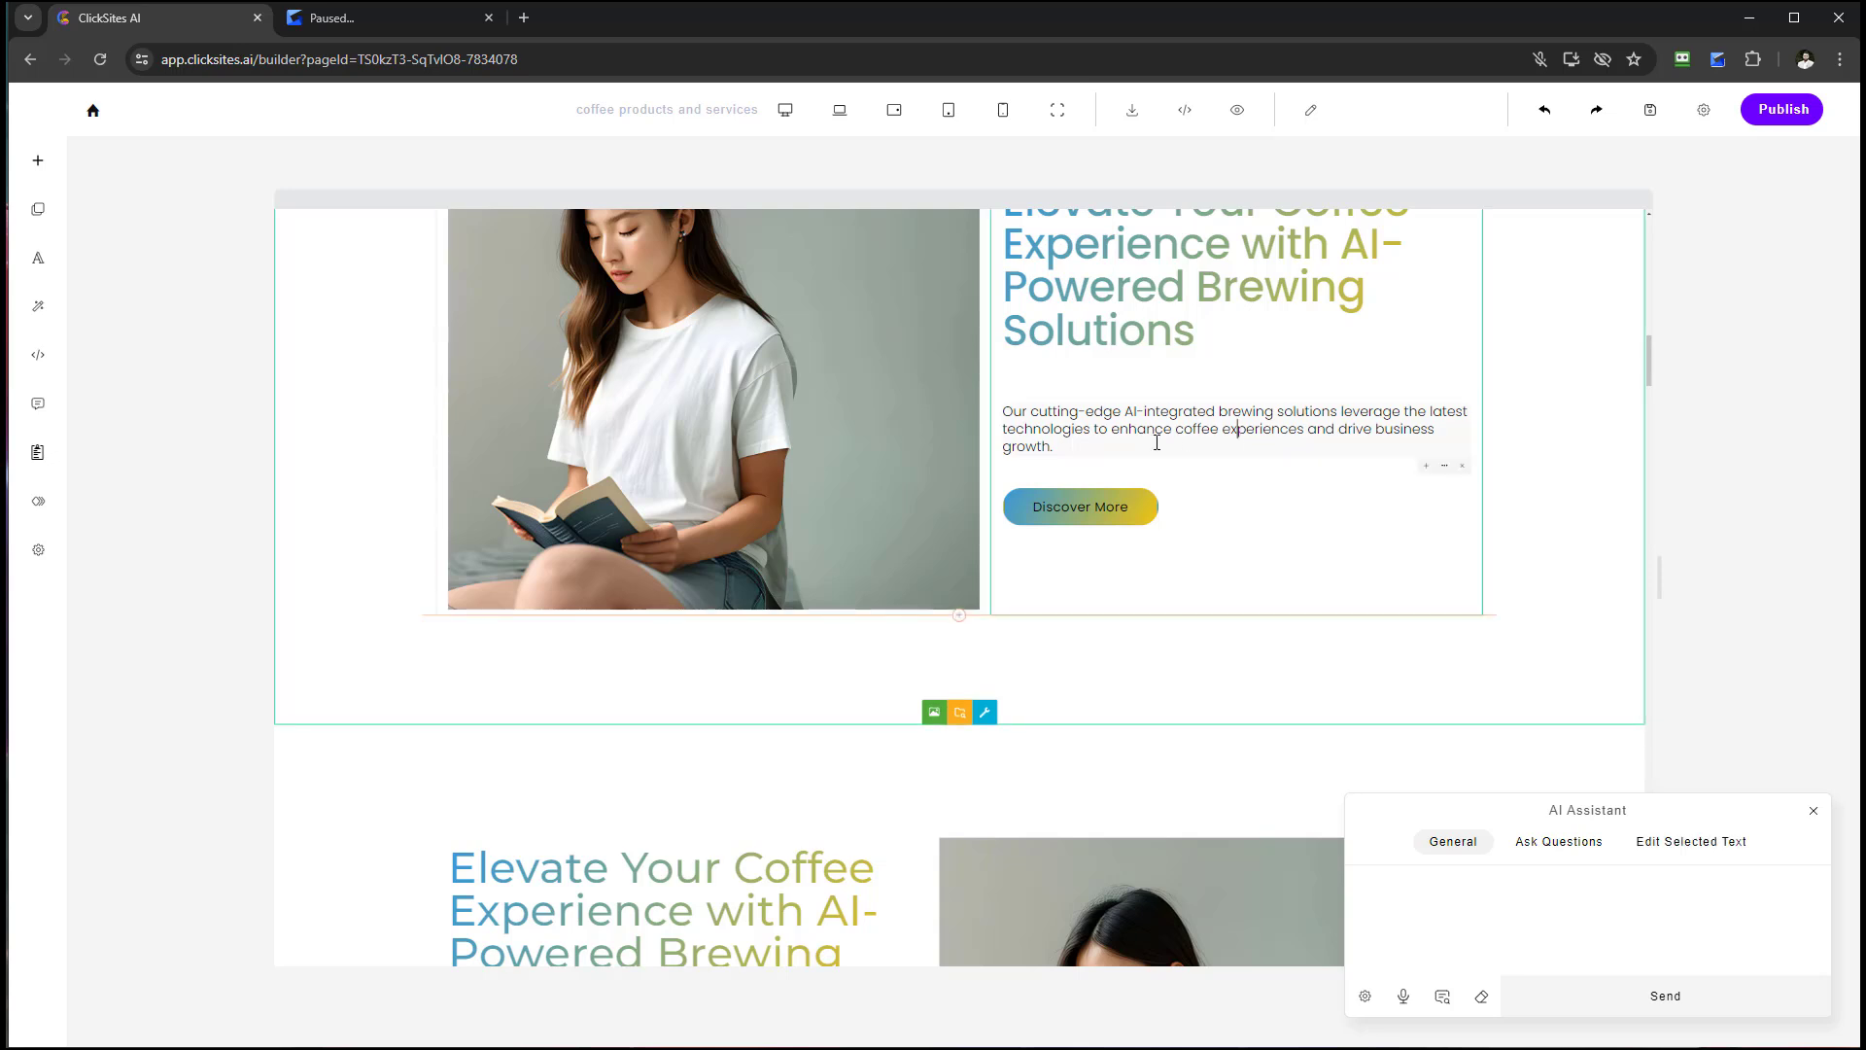
left_click_drag(1054, 446, 1003, 412)
left_click(1692, 842)
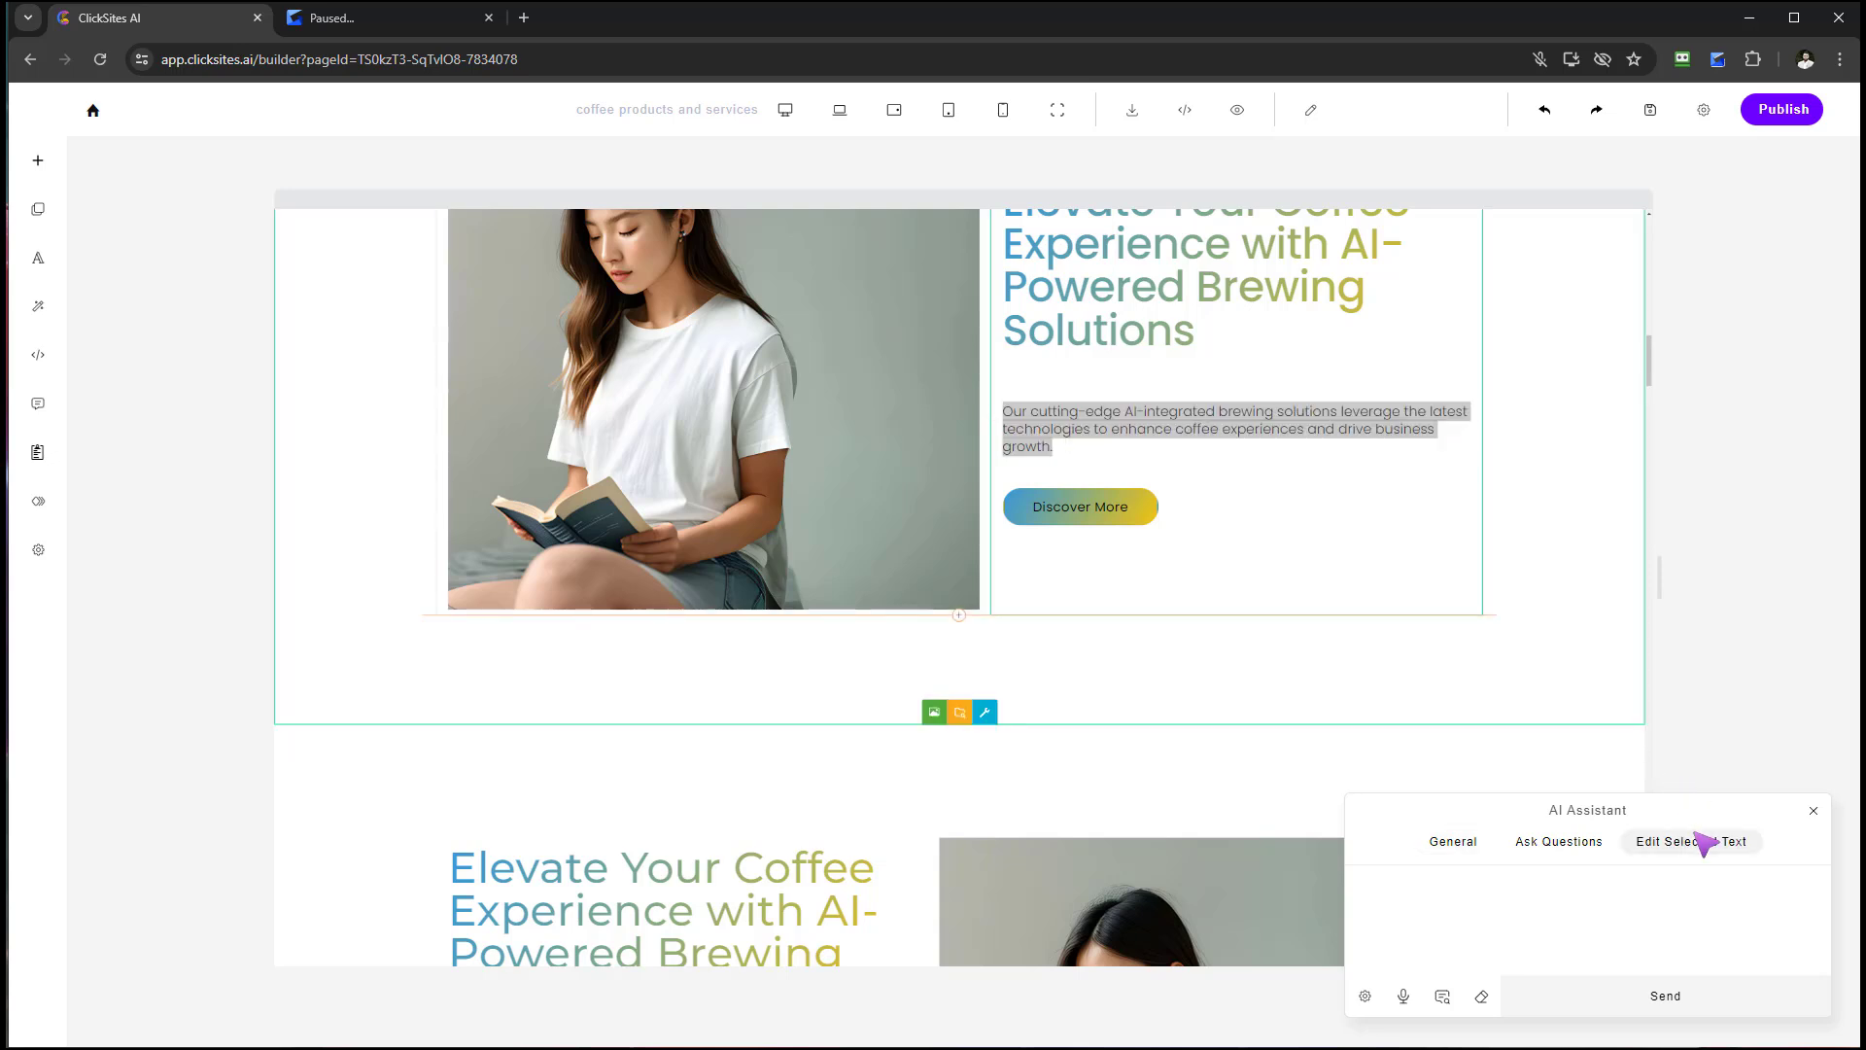